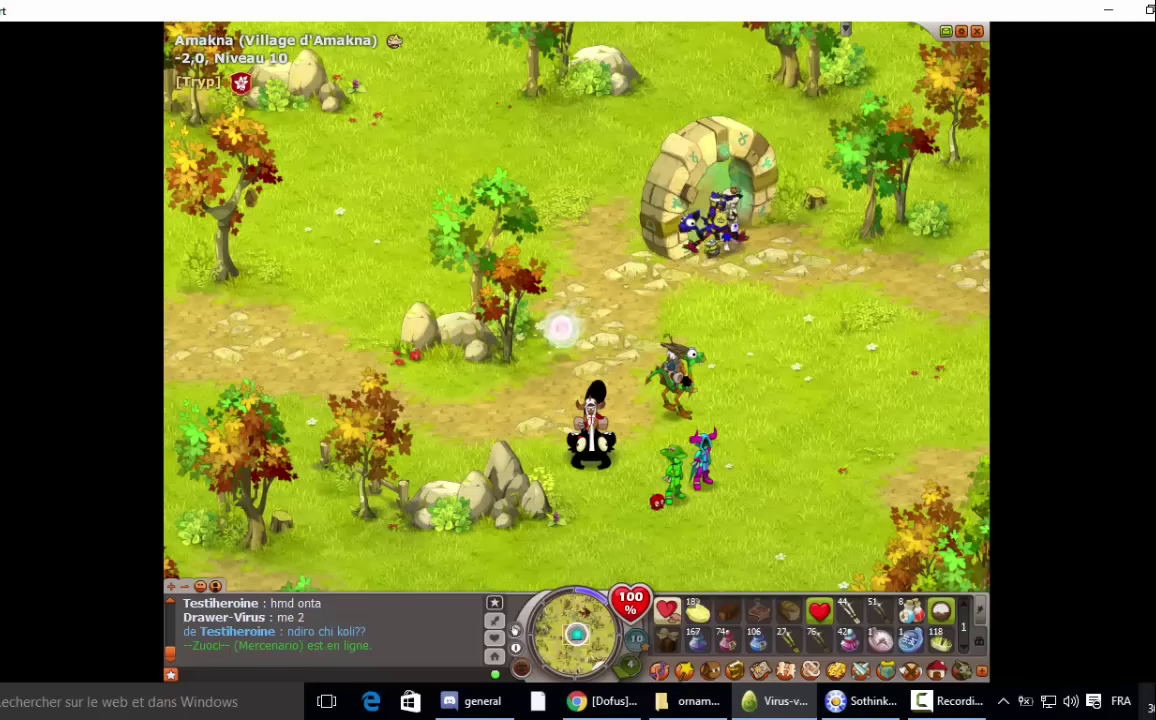
- Return to the Dofus game from the desktop and open the character's Titres & Ornements page
key(super+d)
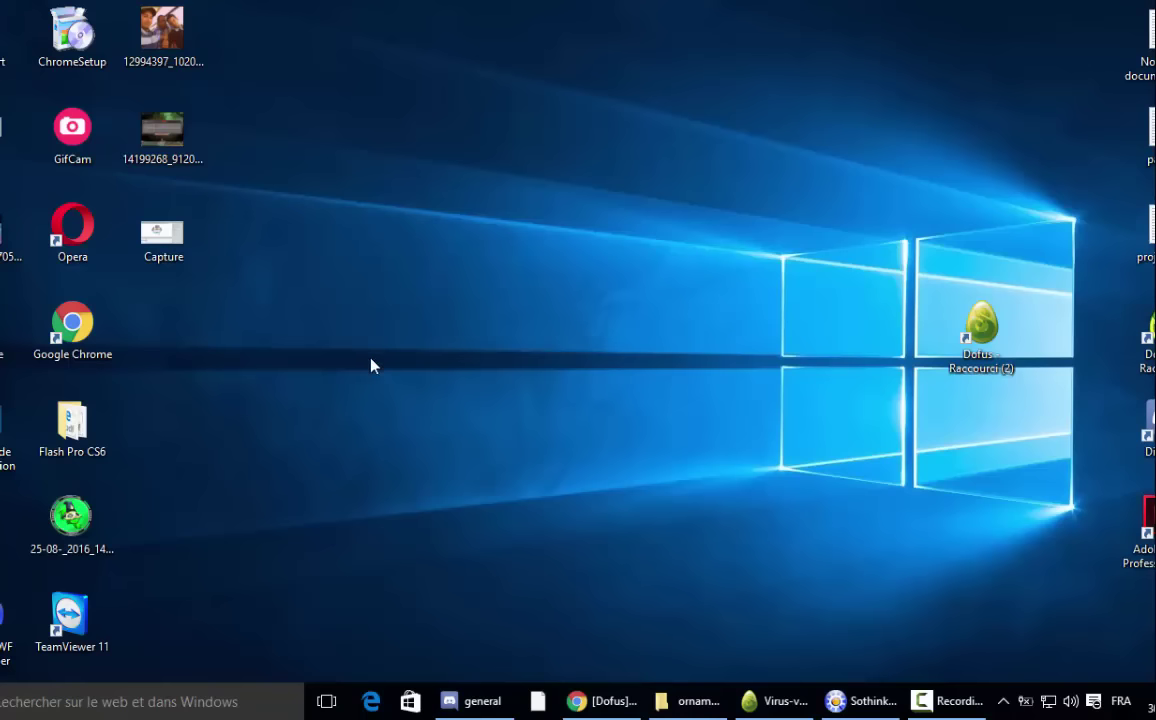
click(775, 701)
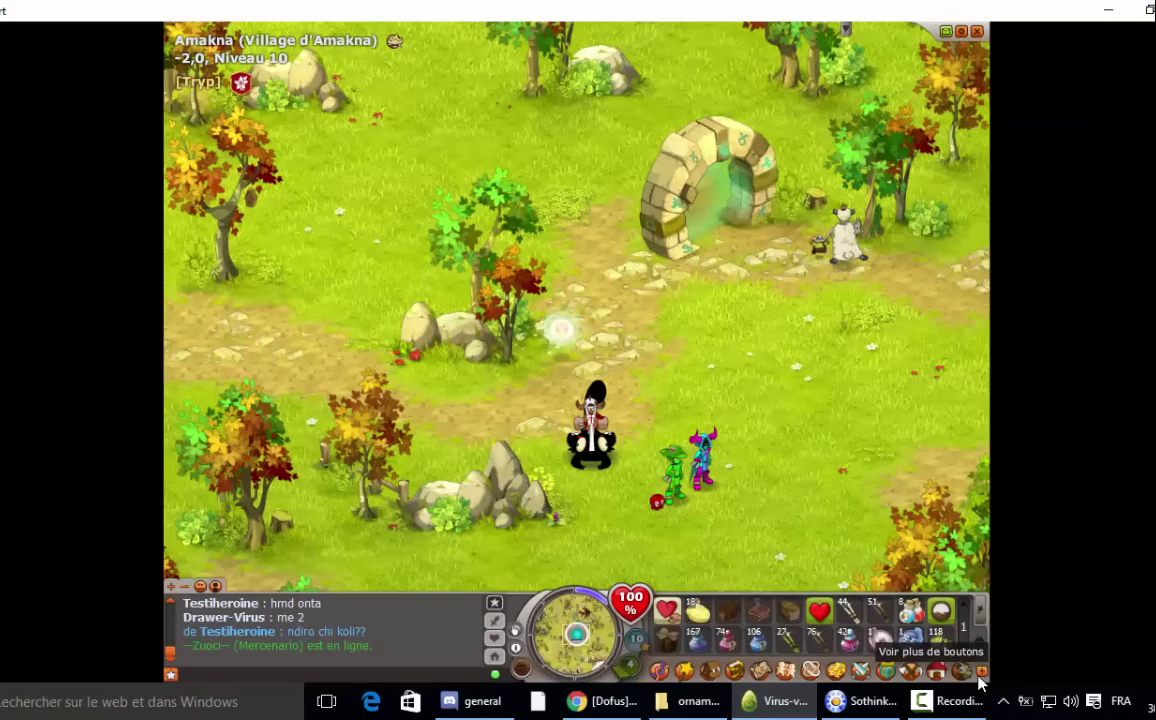
click(980, 610)
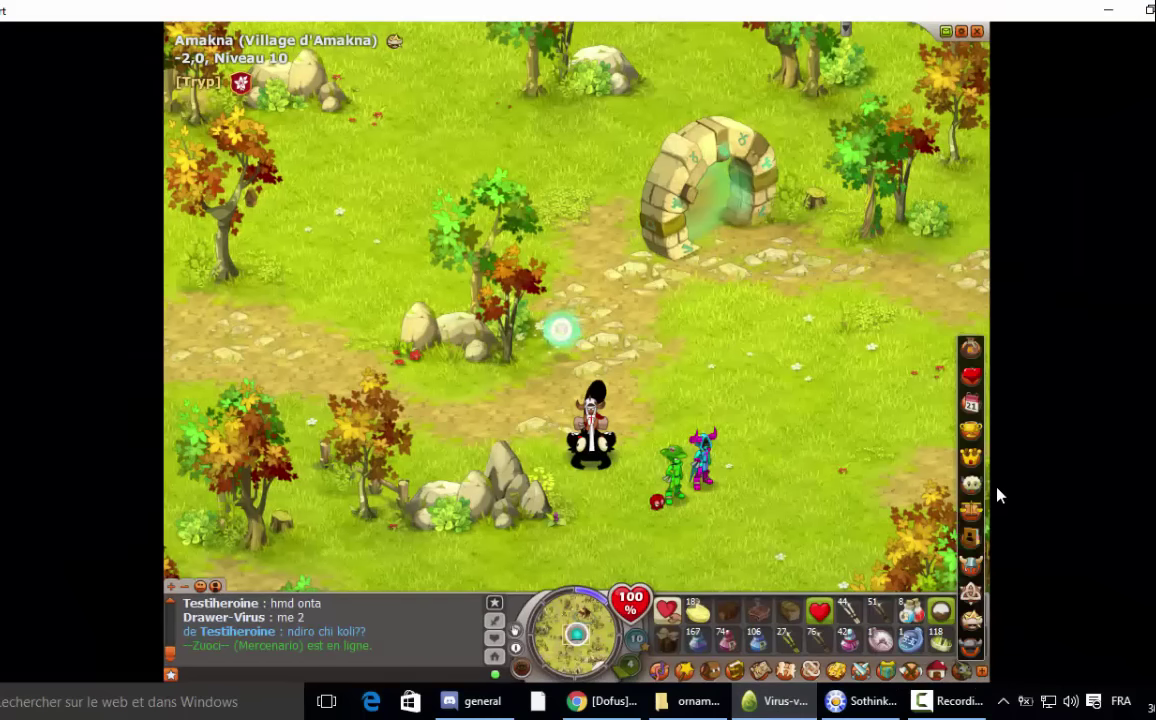
click(972, 438)
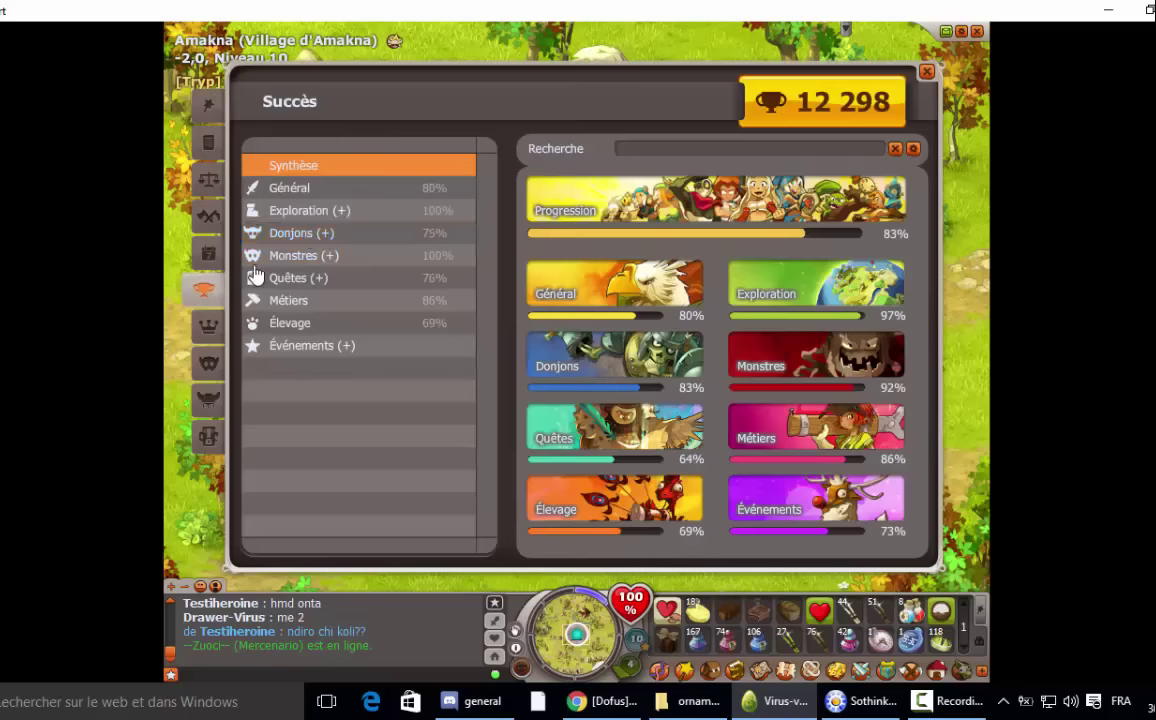
click(207, 325)
- Preview the Niveau 200, Niveau 100, Niveau 160 and Baroudeur glorieux ornaments on the character, ending on Niveau 160, and close the page
scroll(340, 330, down, 3)
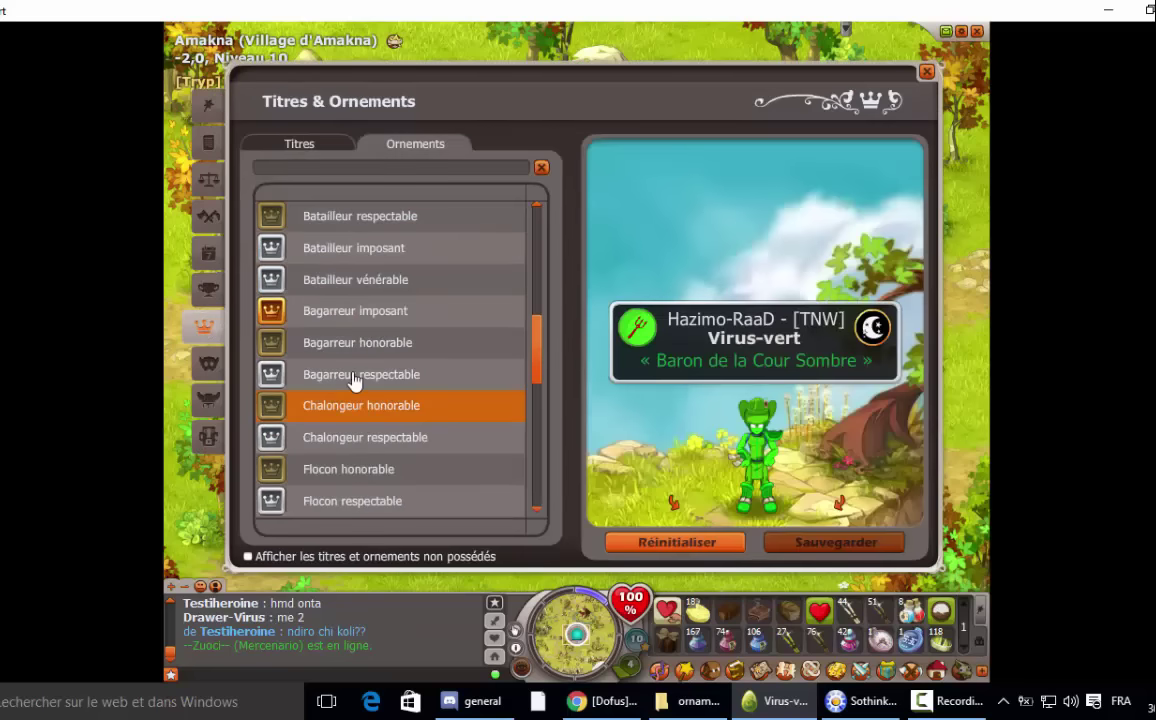
scroll(350, 360, up, 3)
click(350, 342)
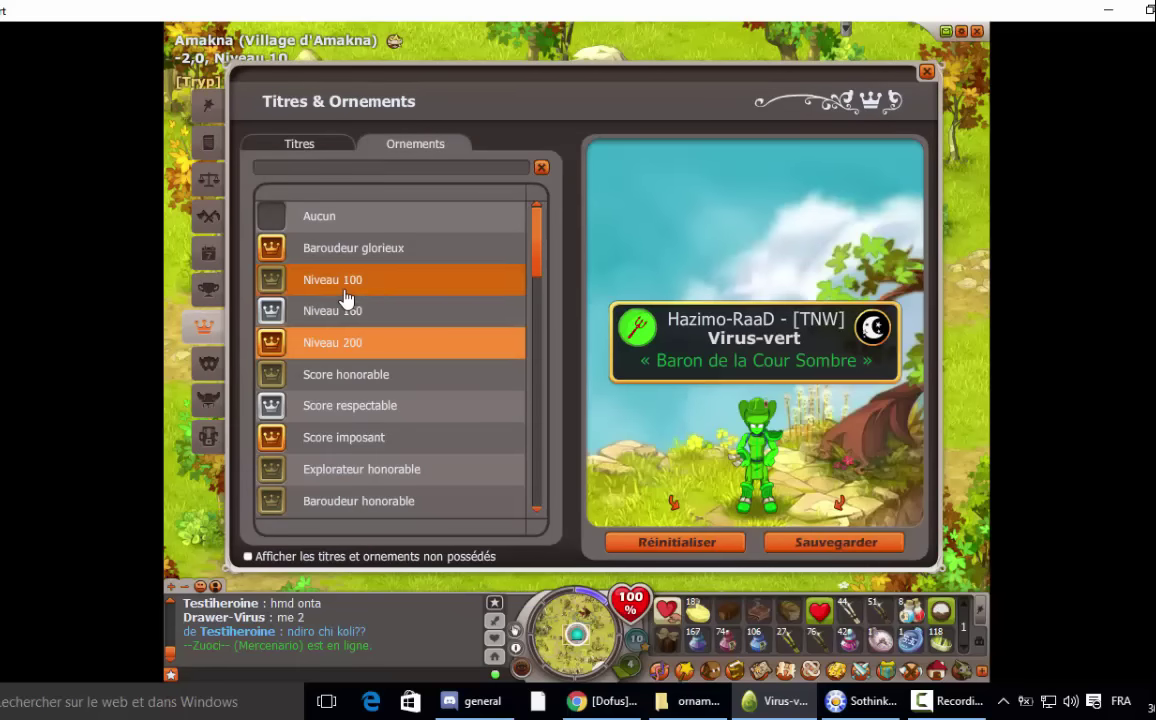
click(343, 287)
click(343, 322)
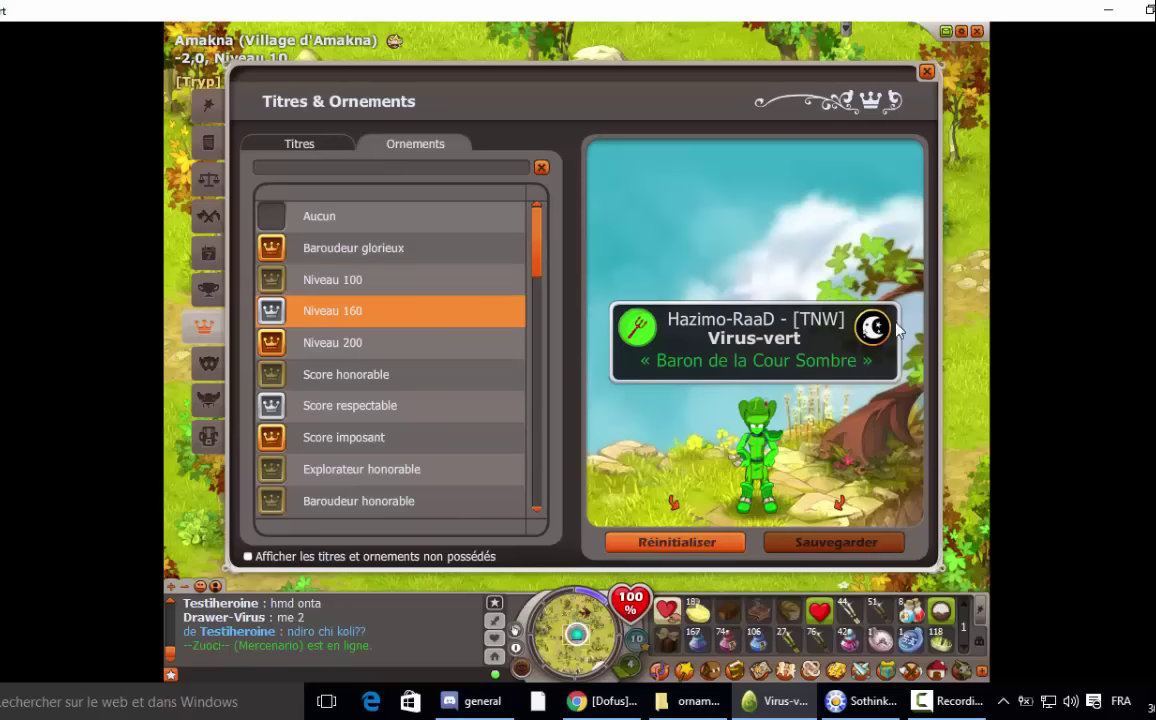
click(363, 284)
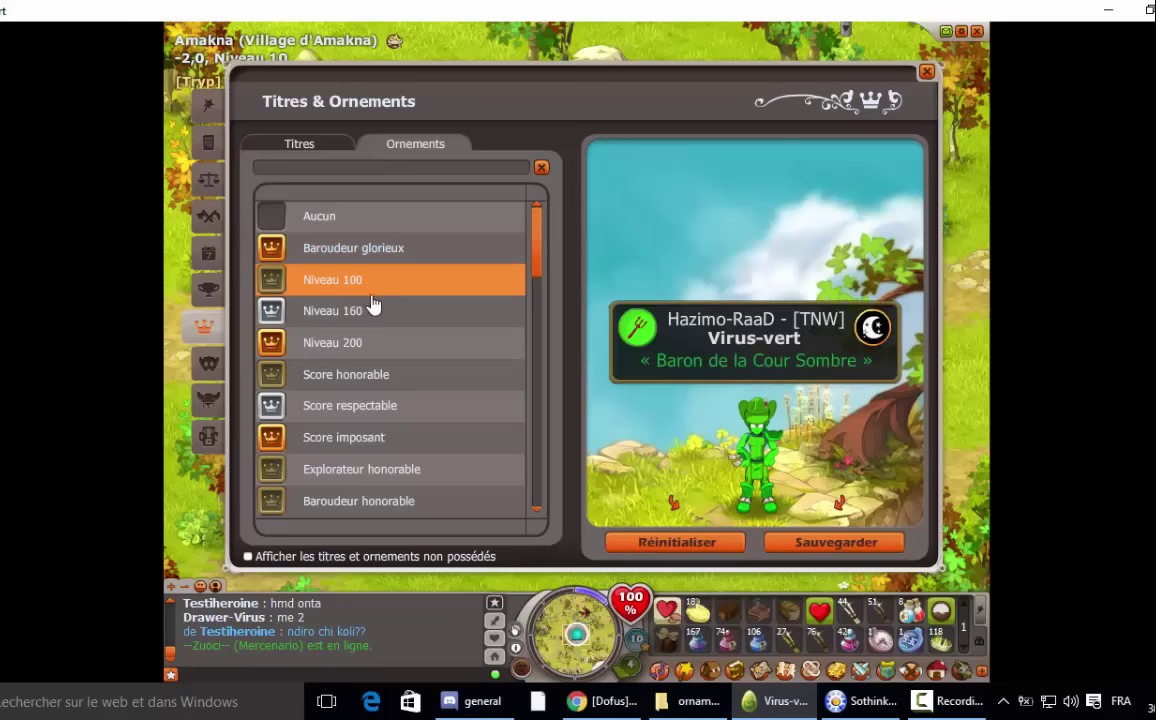
click(319, 249)
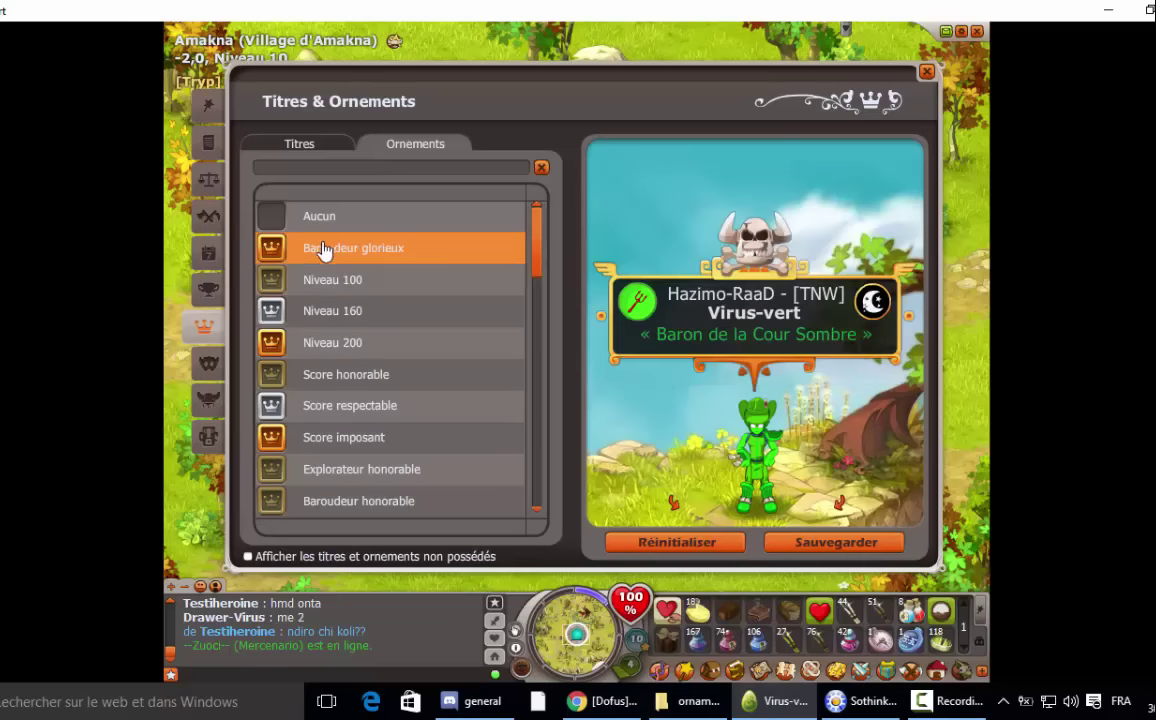
click(336, 284)
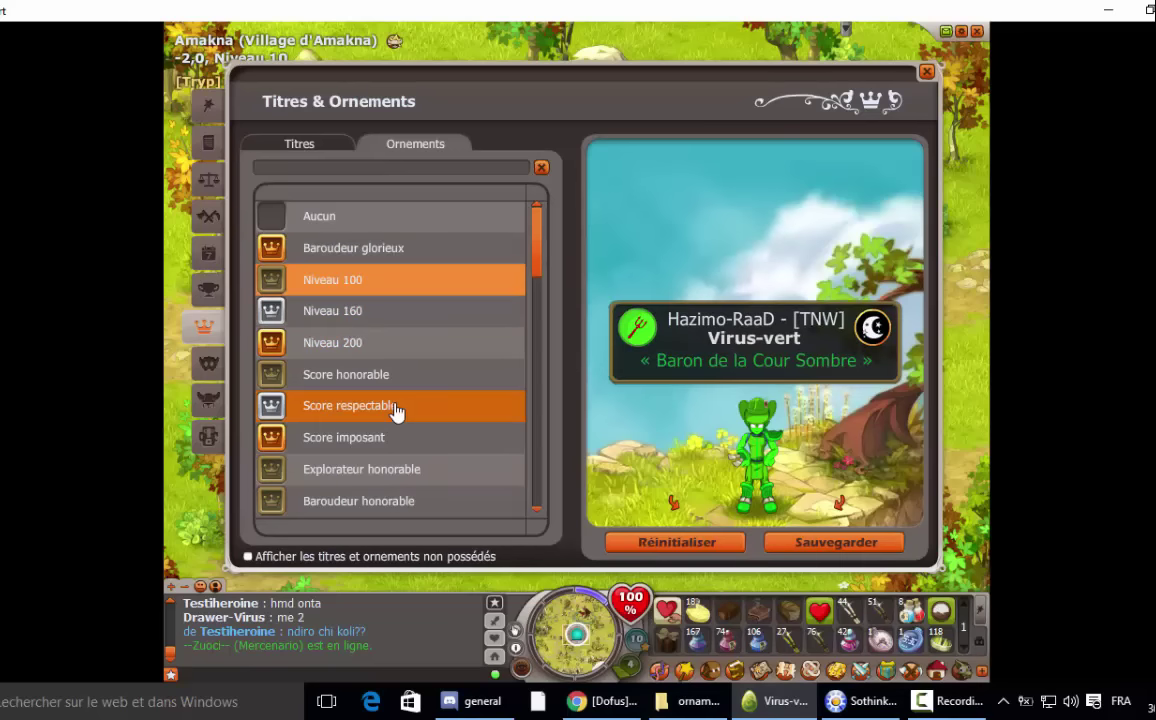
click(365, 325)
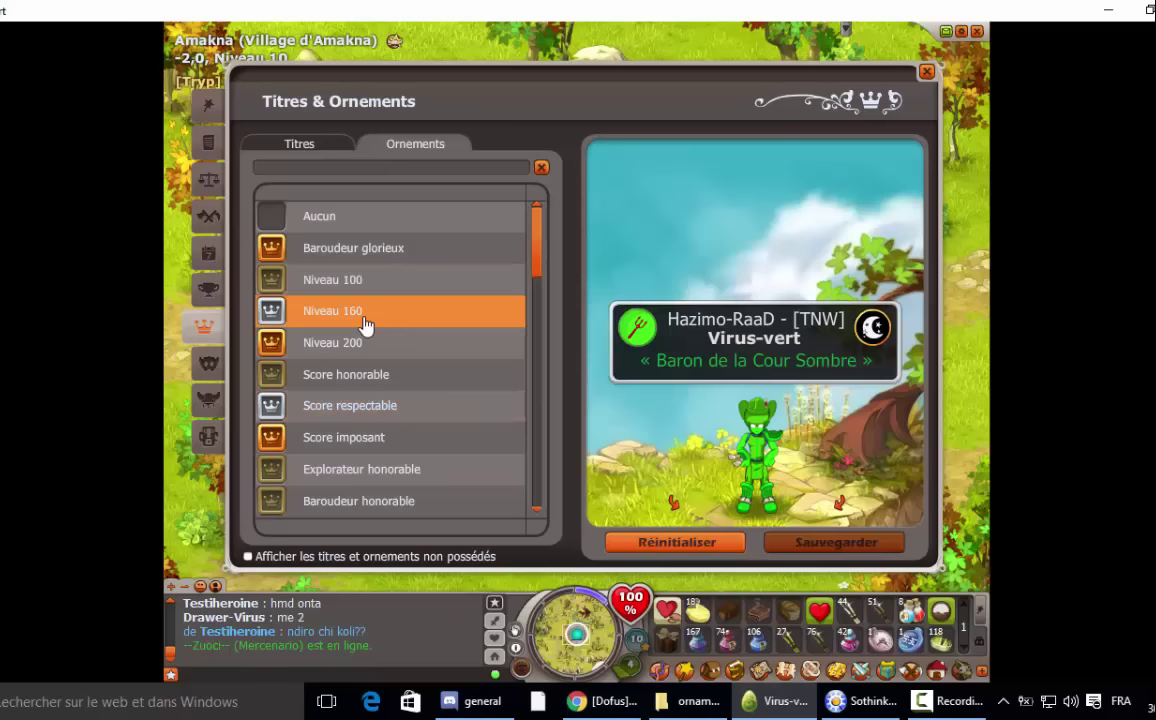
click(929, 74)
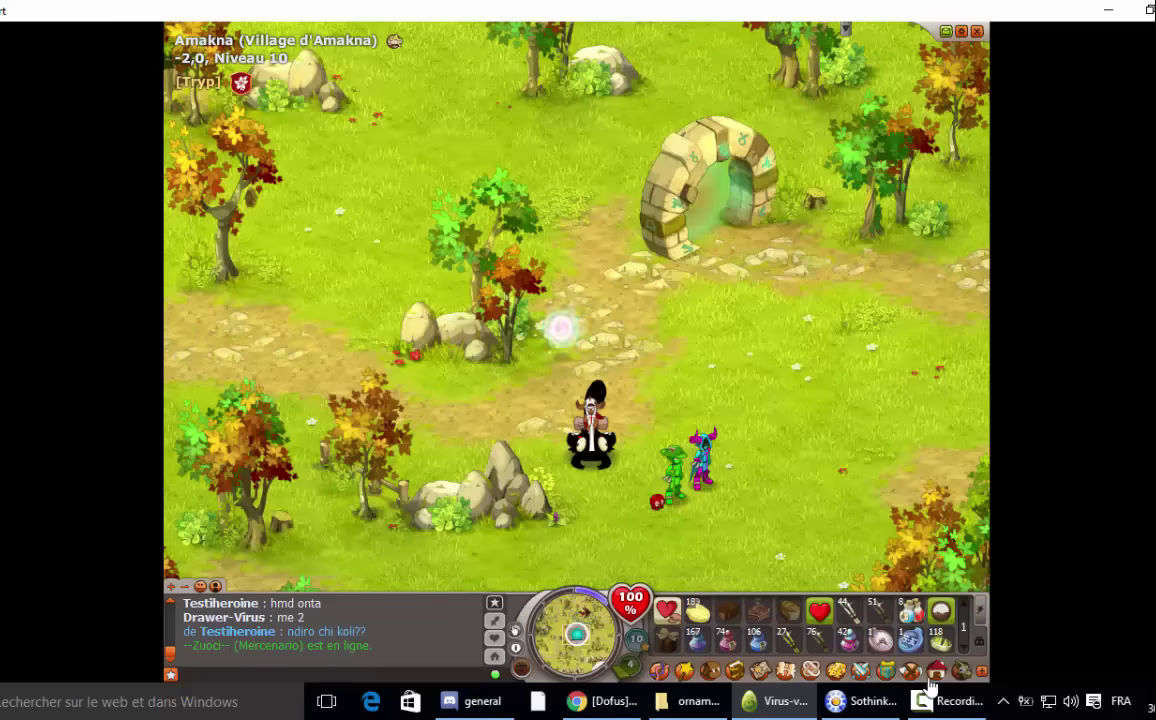
- Show the desktop and move the Dofus - Raccourci (2) shortcut to the empty area above the wallpaper's Windows logo
key(super+d)
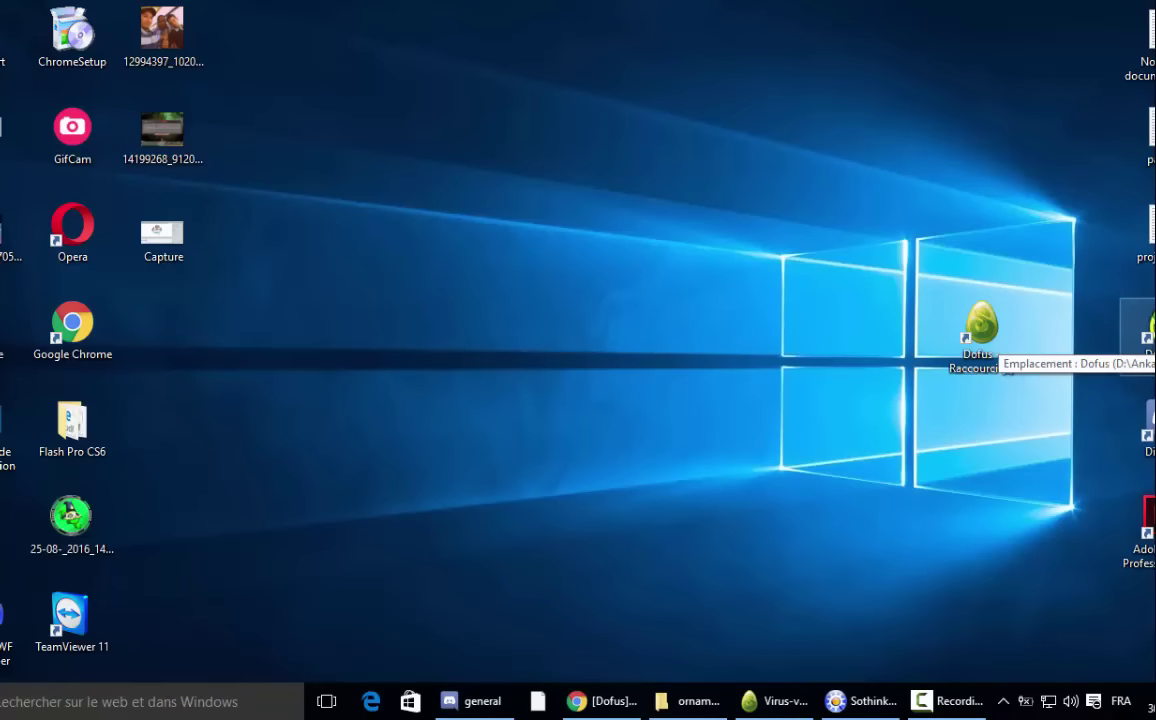
drag(995, 345, 990, 343)
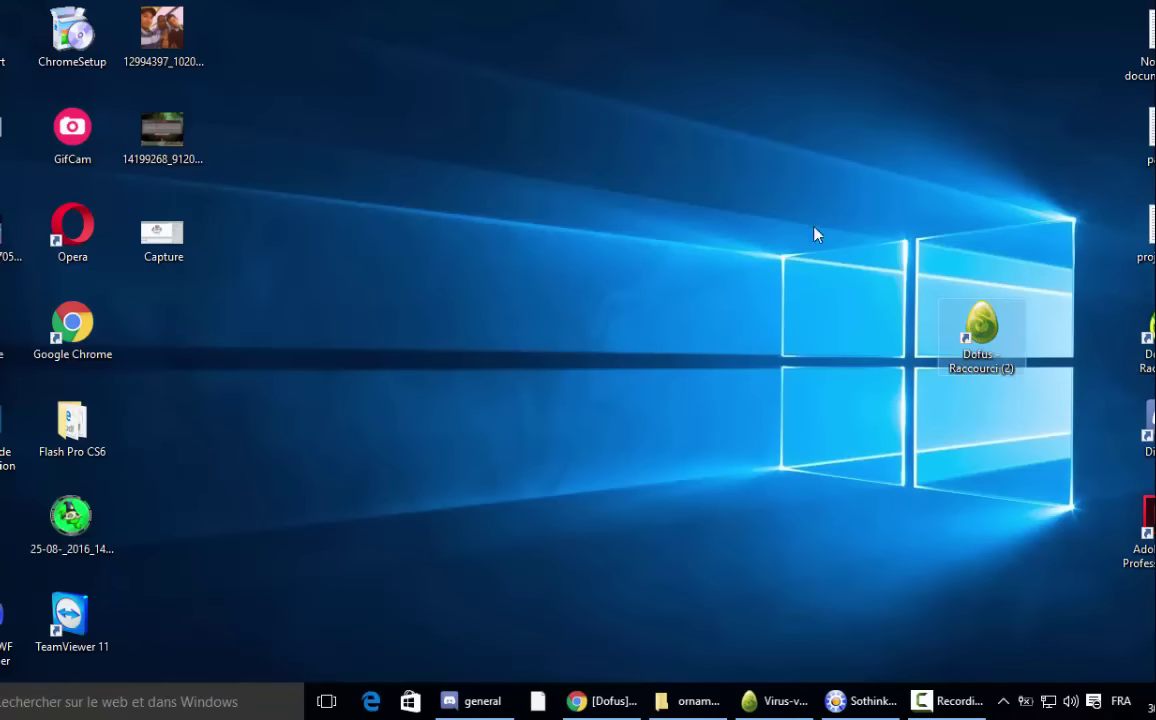
drag(729, 198, 731, 199)
click(783, 241)
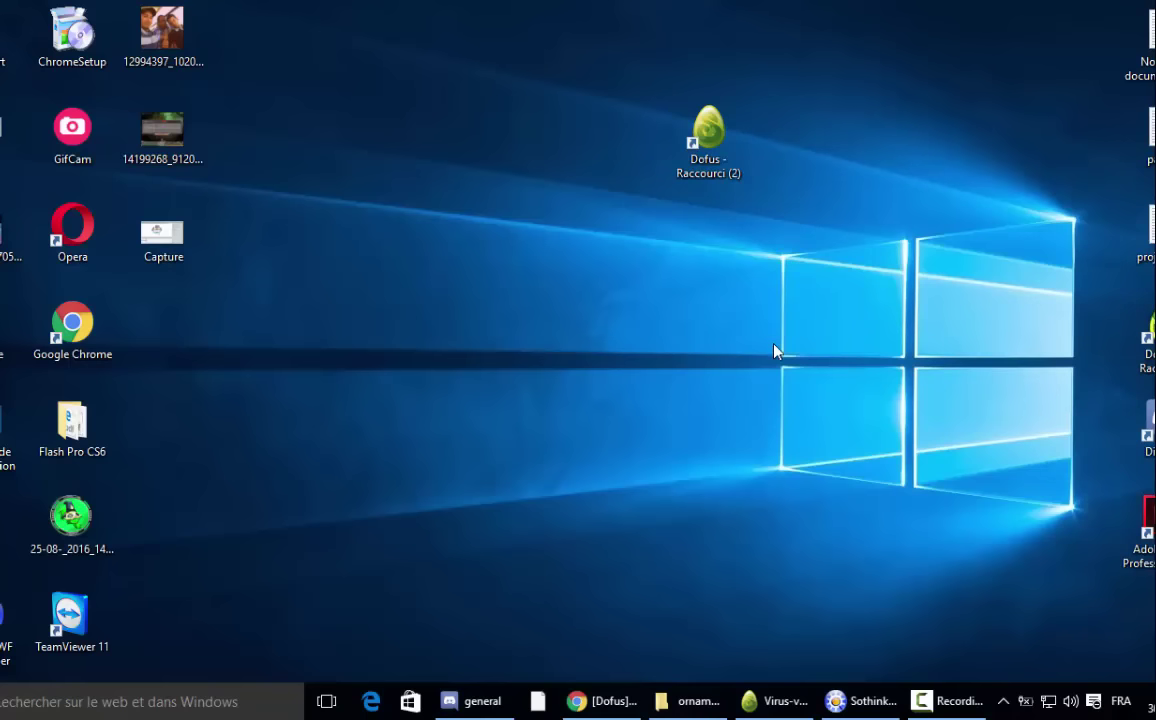
- Launch the Dofus updater from the original desktop shortcut and close it again
double_click(1147, 335)
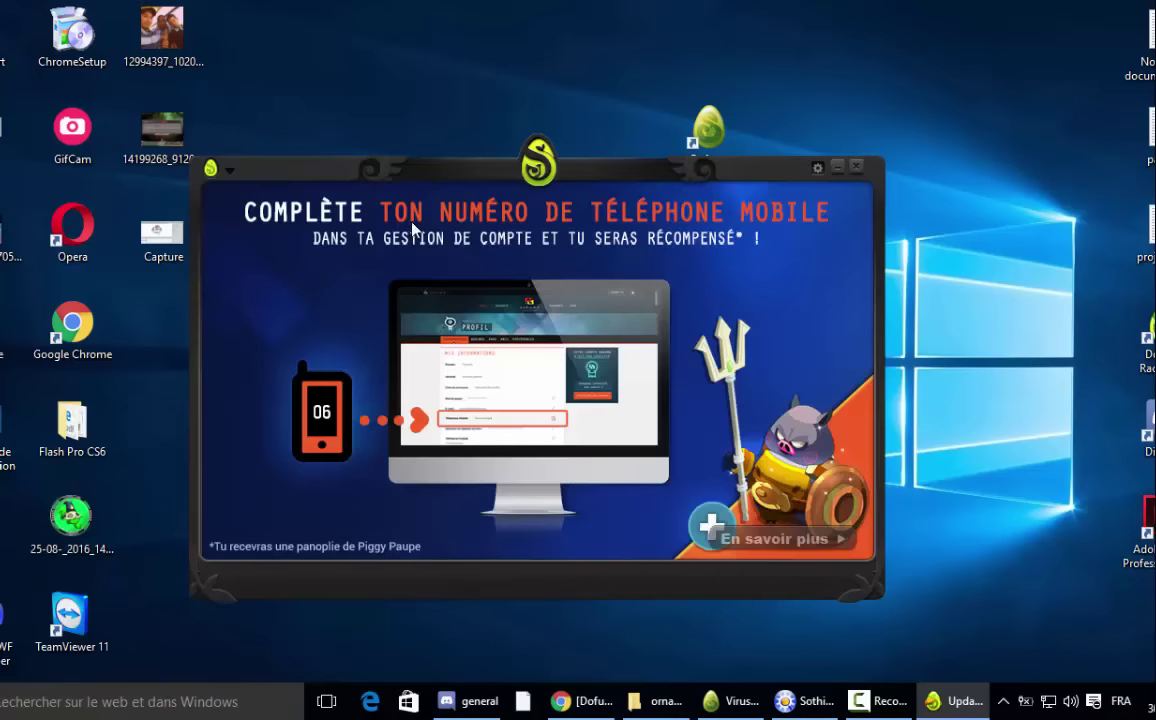
click(856, 167)
- Open the file location of the Dofus - Raccourci shortcut through its properties and enter the app folder
right_click(981, 366)
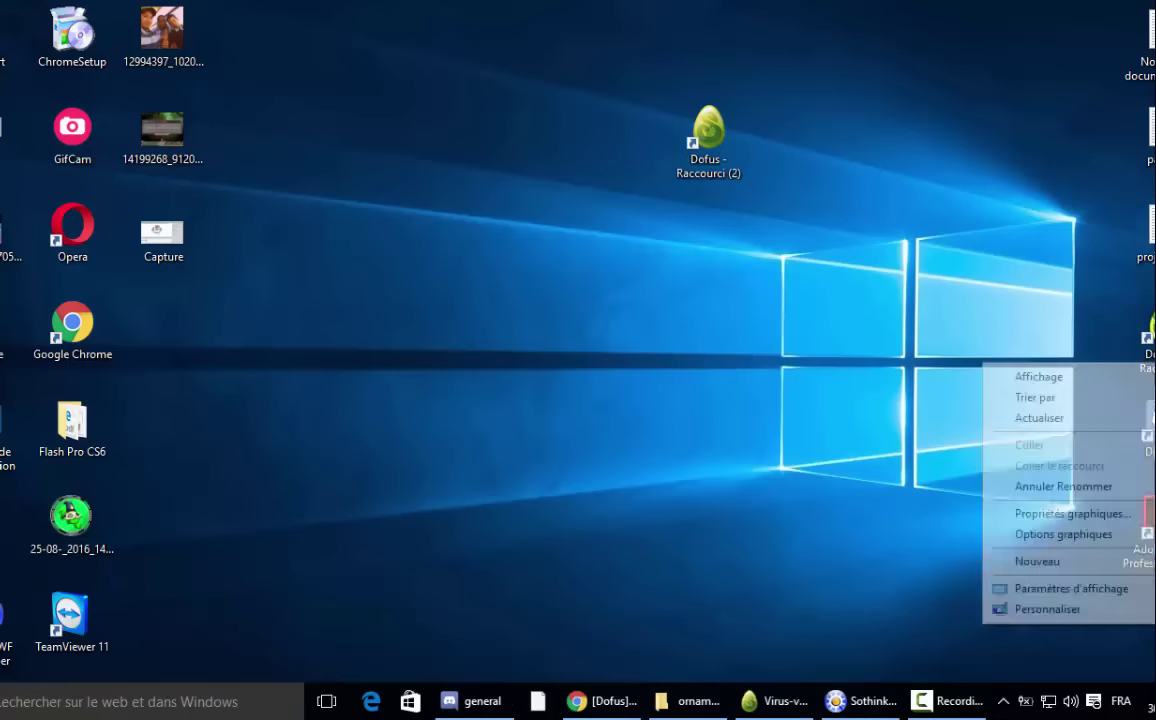
click(1148, 330)
right_click(1148, 330)
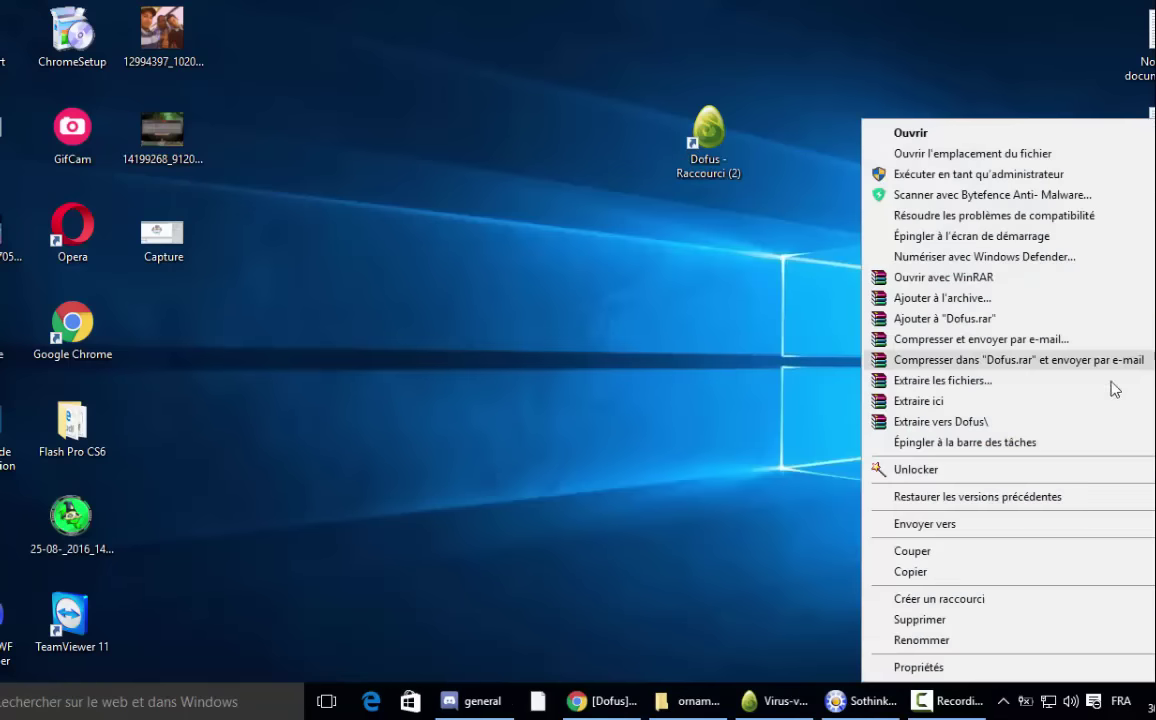
click(920, 667)
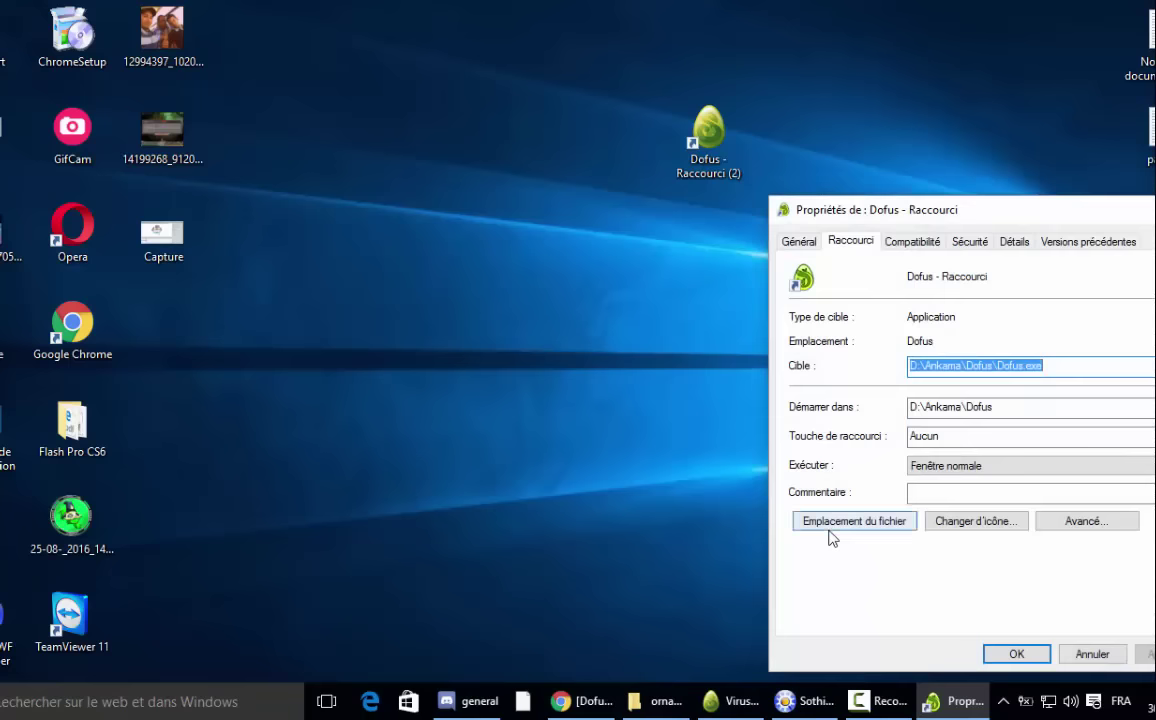
click(832, 526)
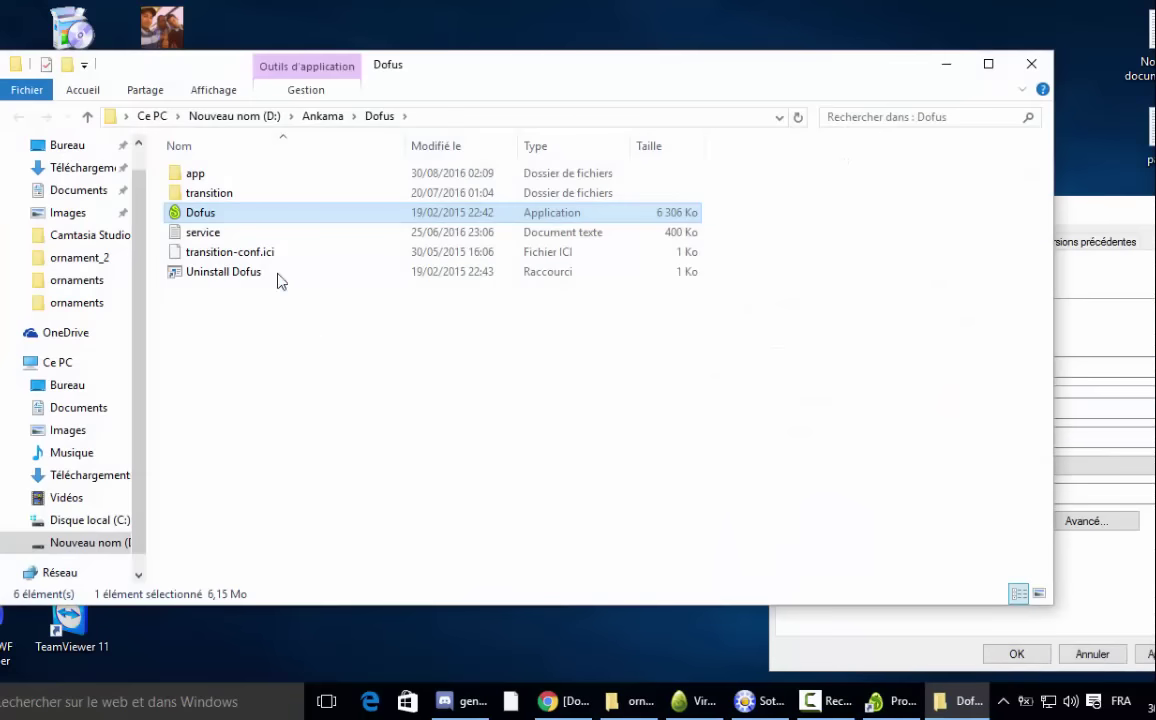
click(199, 180)
double_click(199, 180)
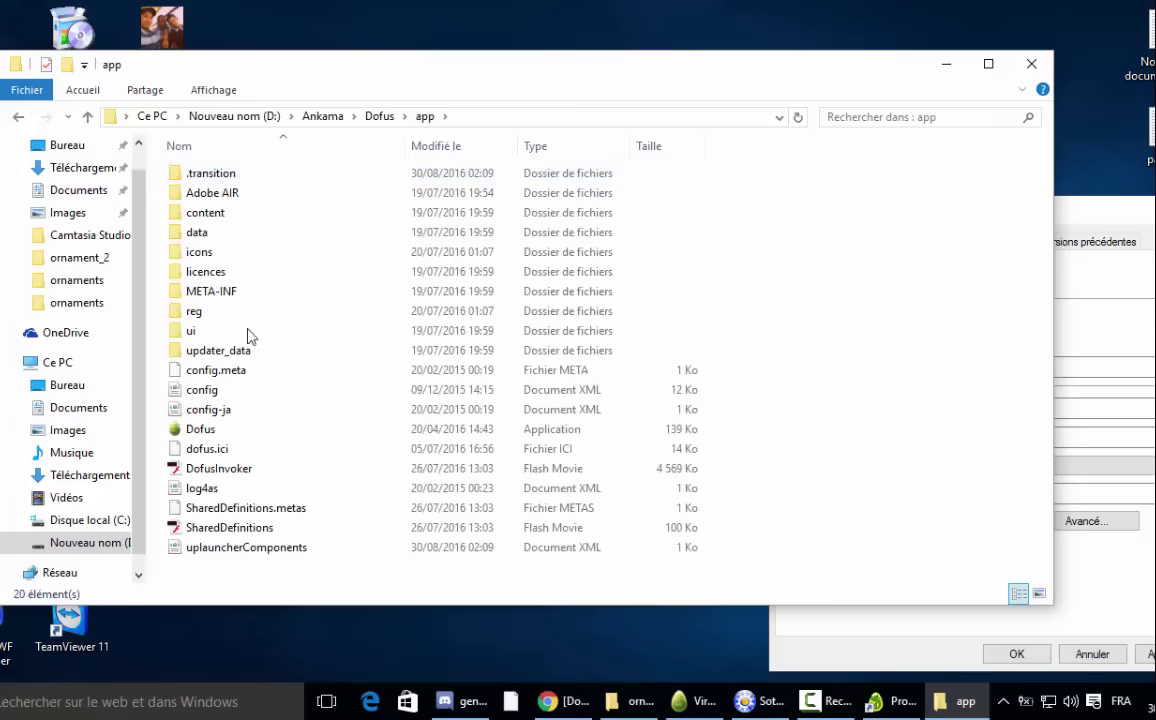
- Copy the Dofus application file from the app folder and minimize the folder window
right_click(196, 436)
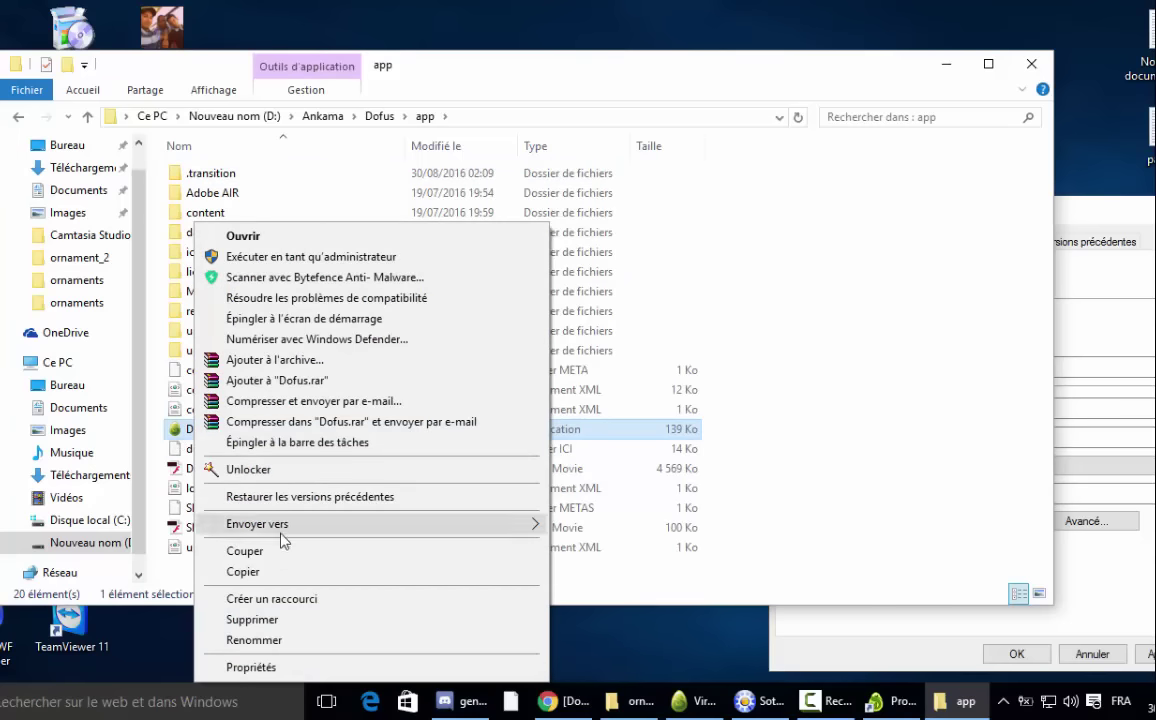
click(238, 571)
click(947, 66)
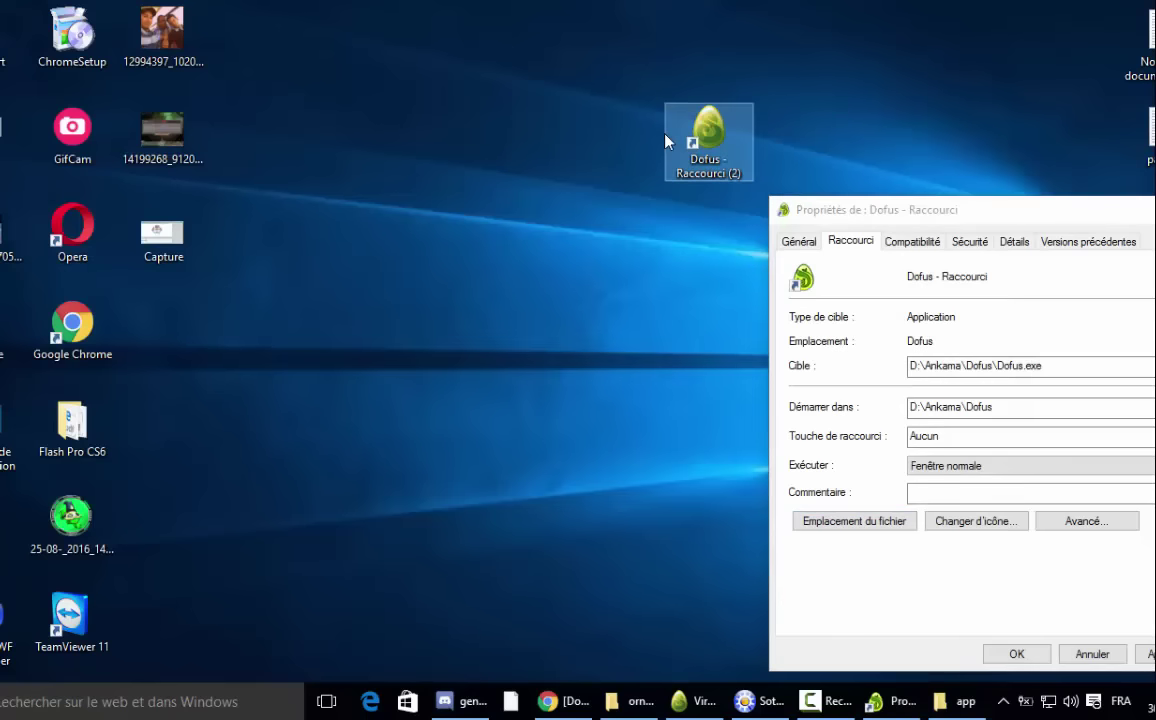
- Delete the existing Dofus - Raccourci (2) shortcut from the desktop
right_click(711, 115)
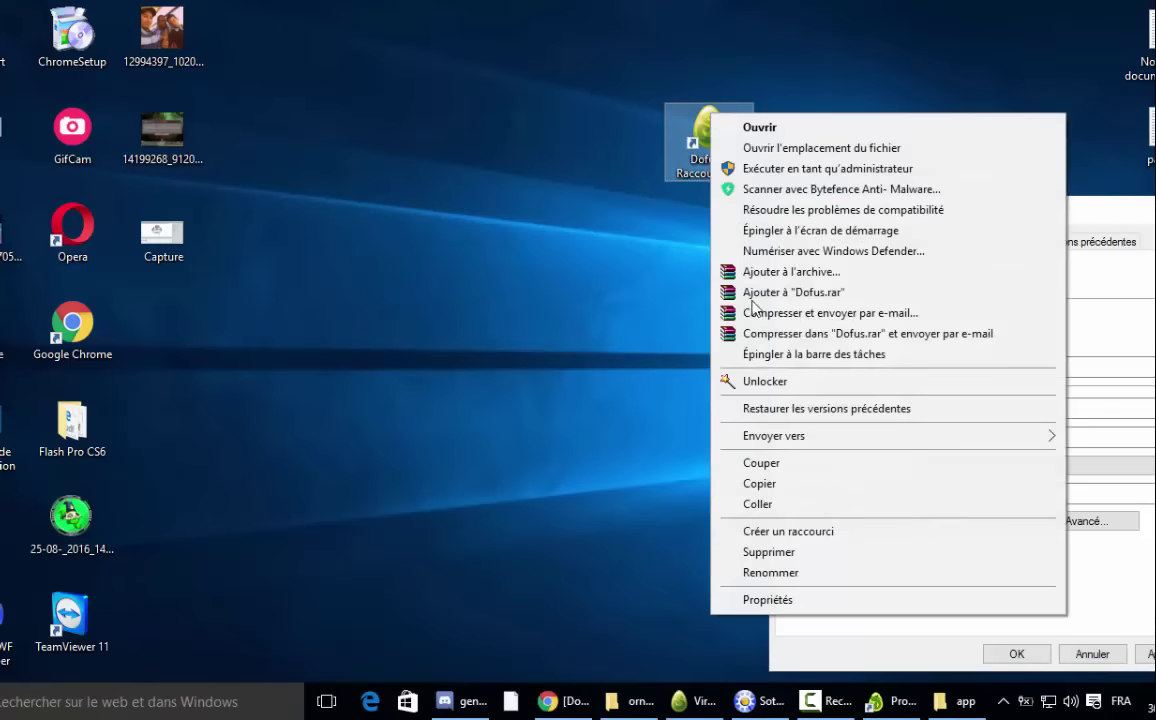
click(740, 552)
click(624, 432)
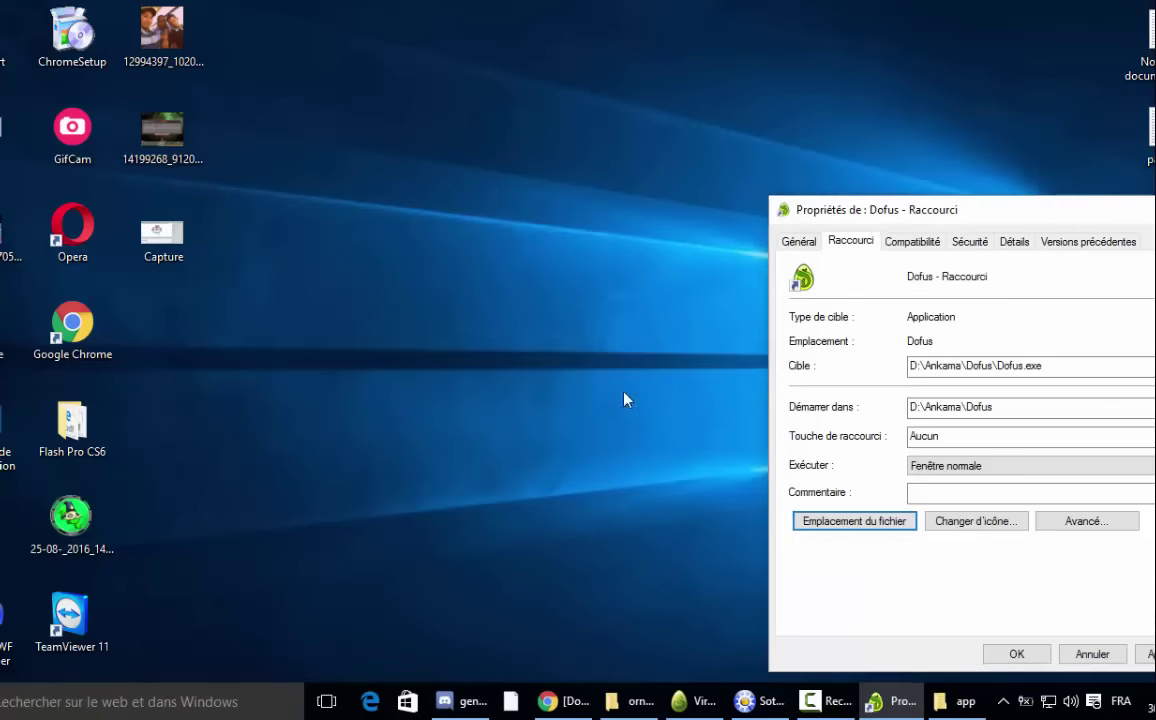
- Paste the copied Dofus application onto the desktop as a shortcut and rename it DD
right_click(452, 98)
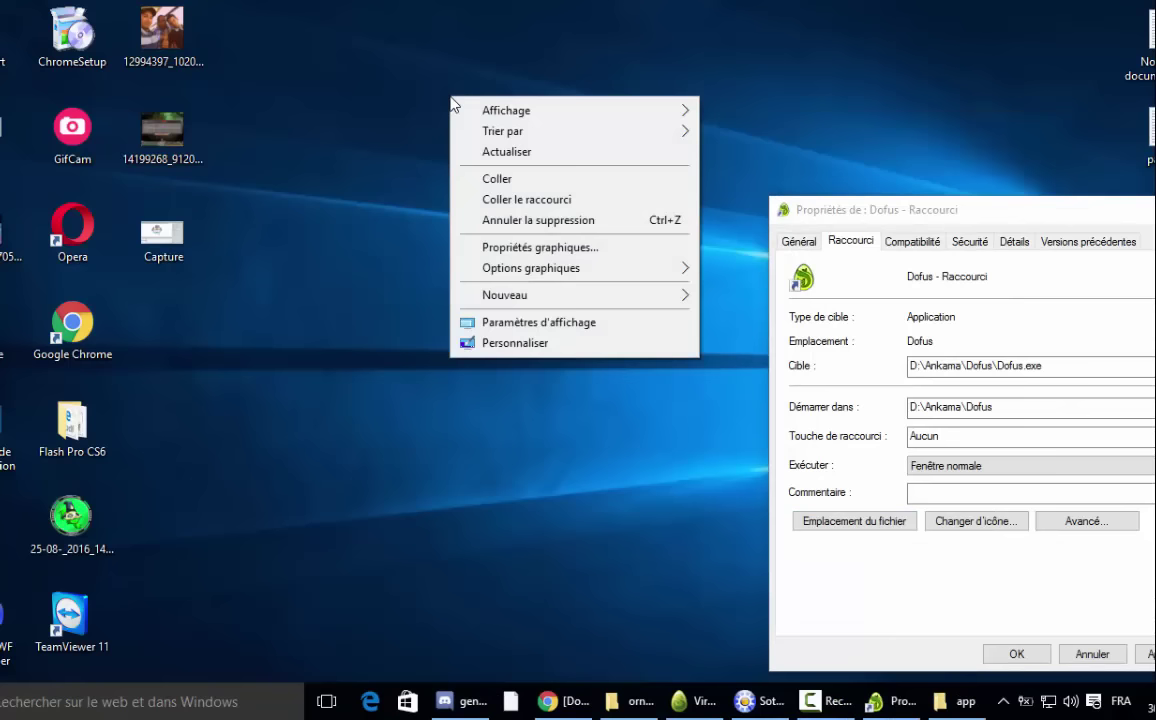
click(519, 202)
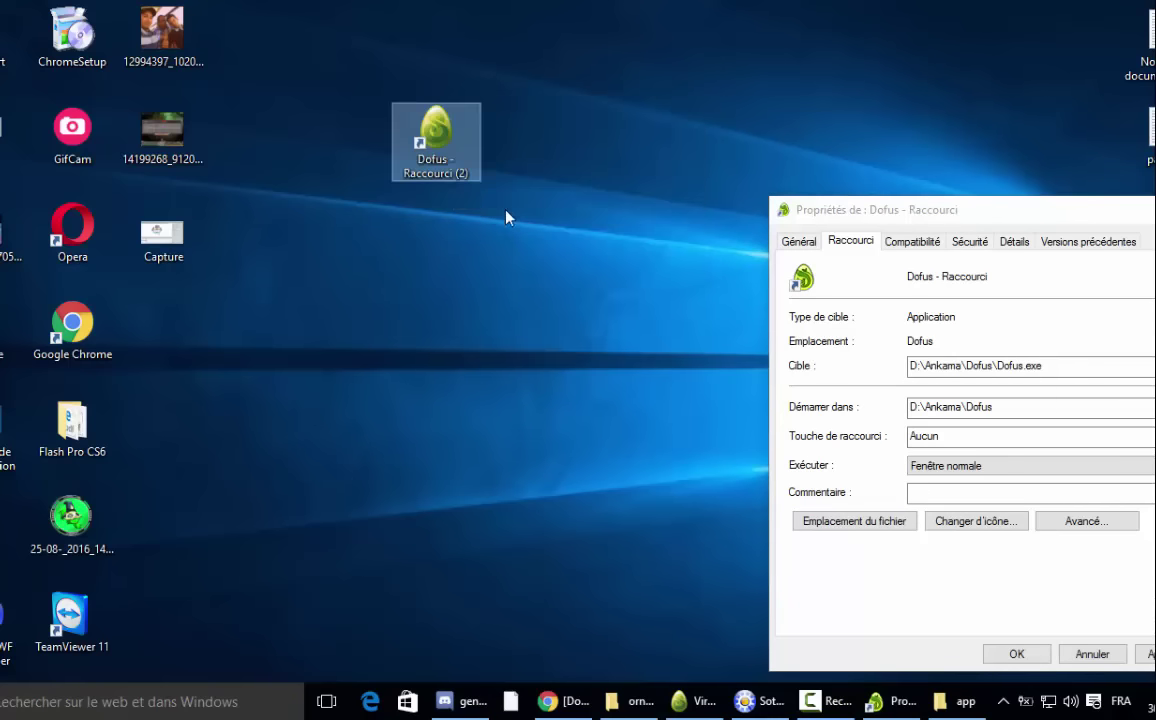
right_click(452, 179)
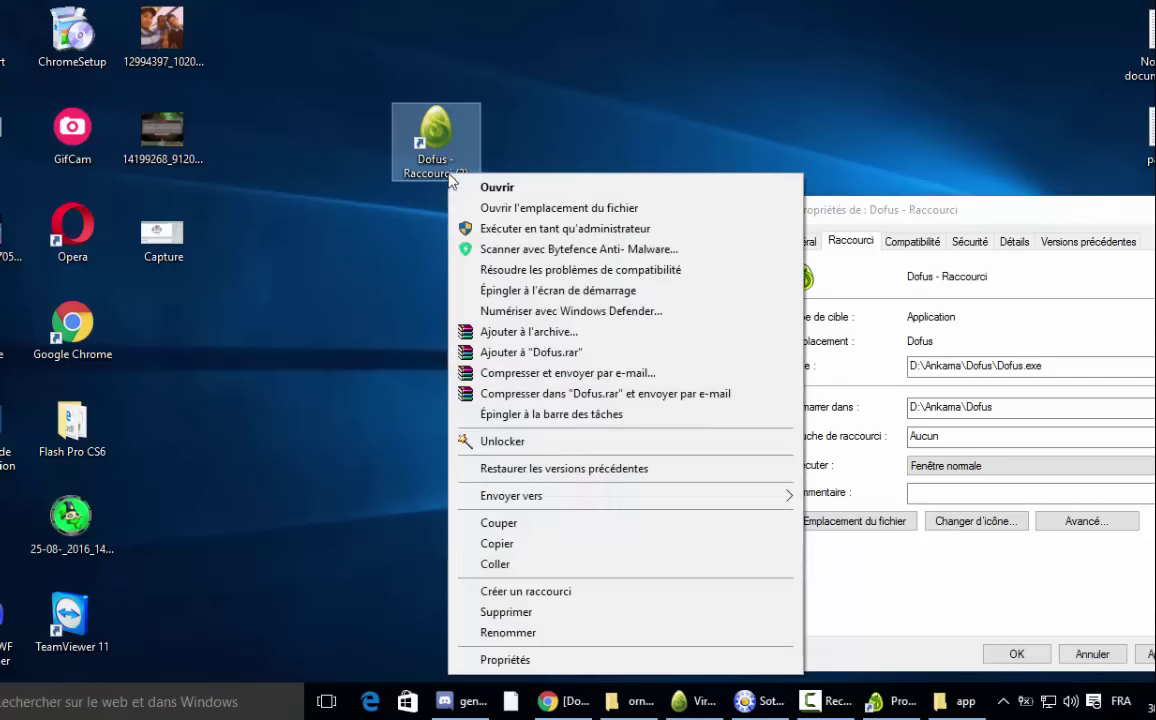
click(508, 632)
text(DD)
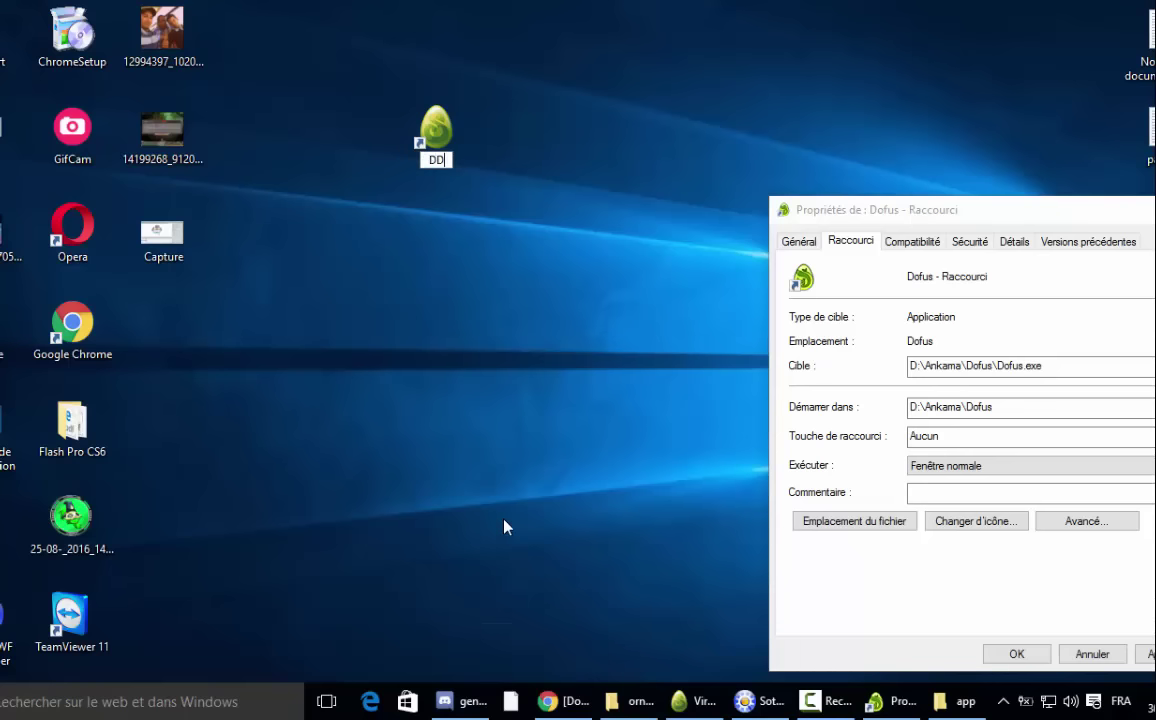
key(Return)
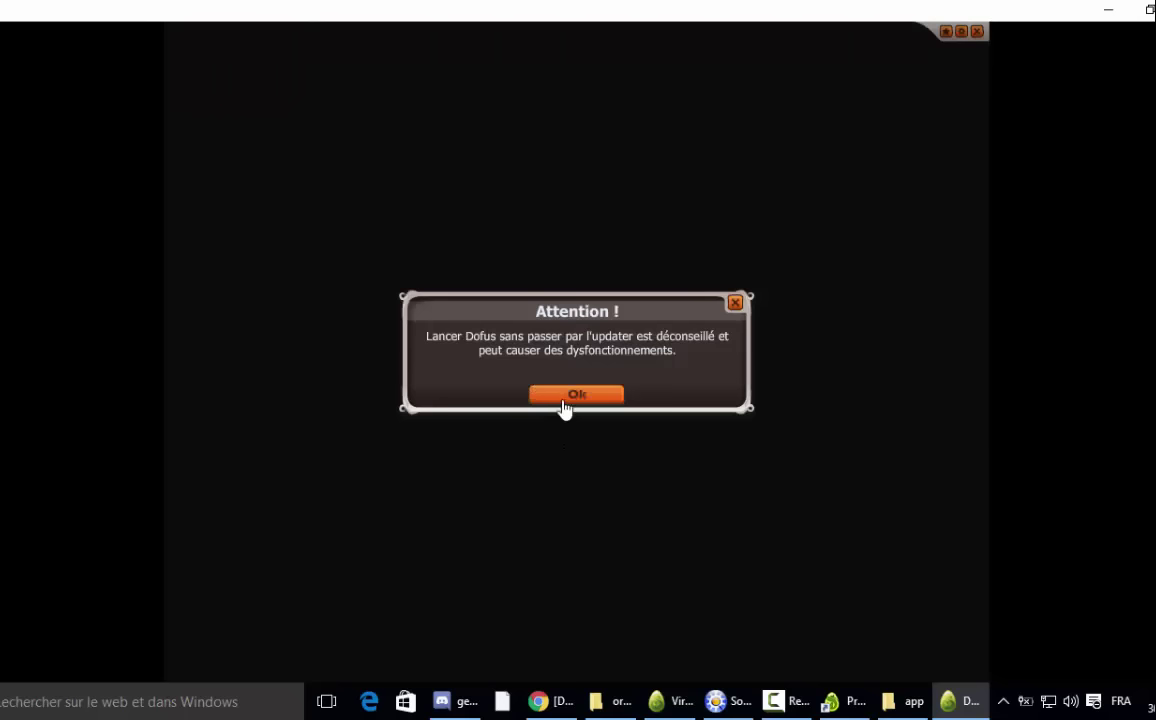
- Dismiss the game's warning about launching without the updater, close the client, and close the shortcut's properties
click(565, 400)
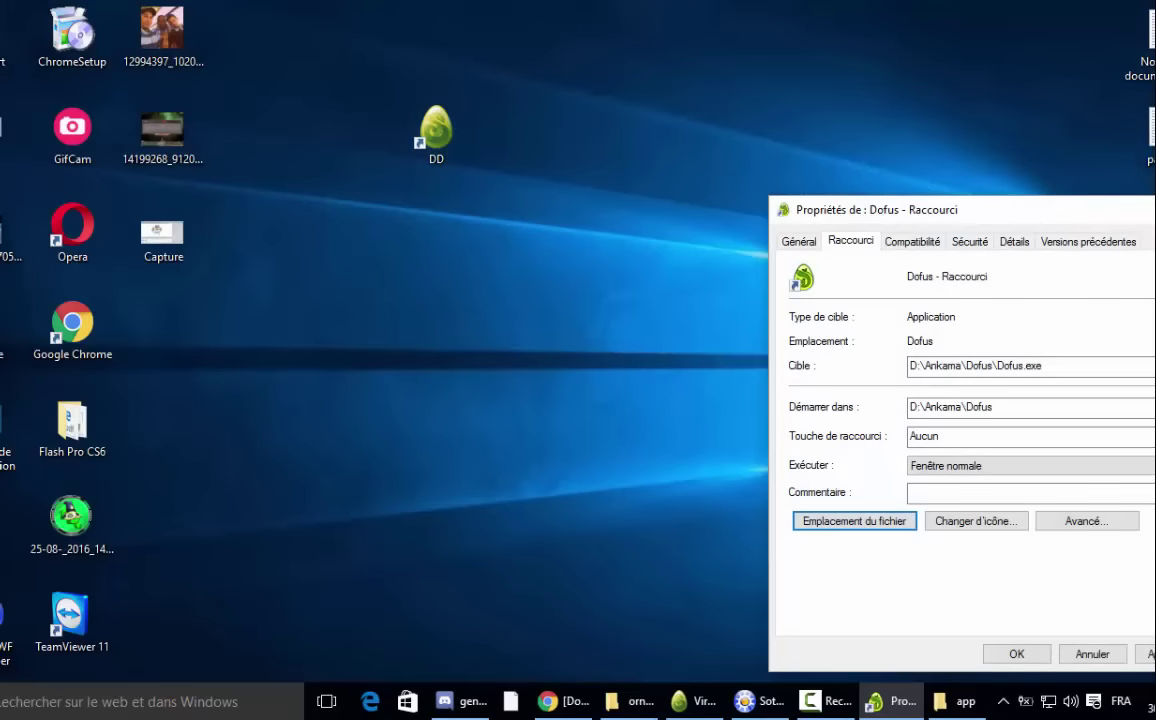
key(Escape)
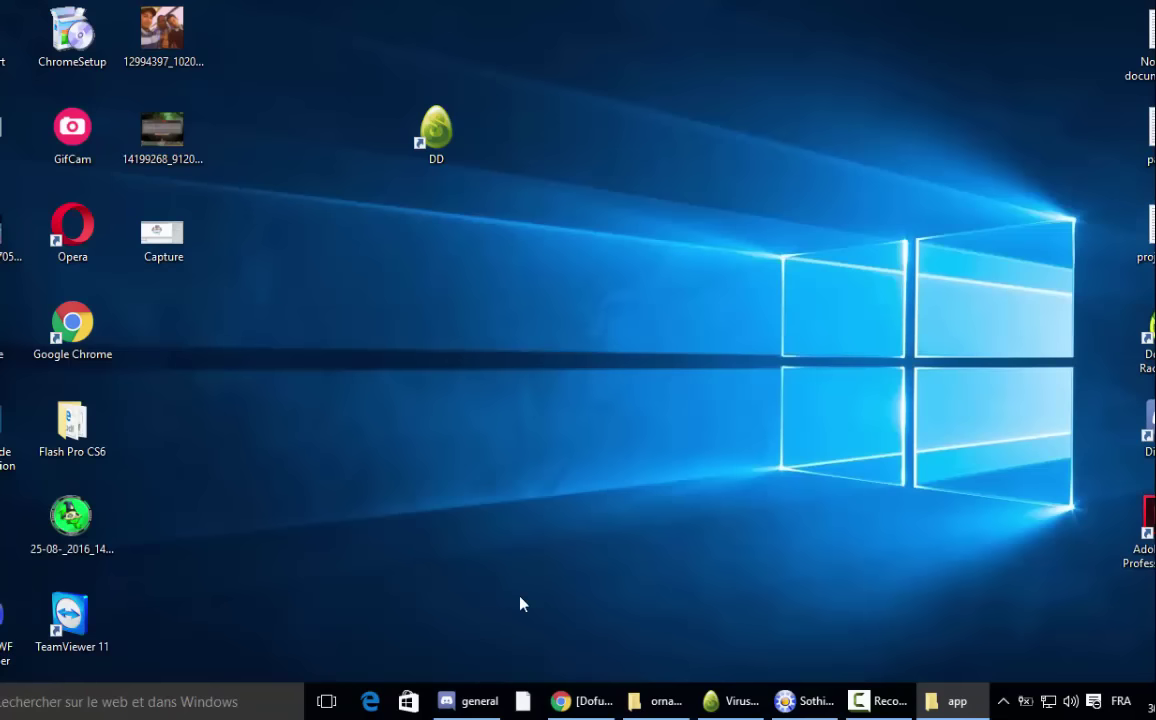
- Bring up Sothink SWF Decompiler, launch Adobe Flash Professional CS6 from the desktop, and minimize the decompiler
click(806, 704)
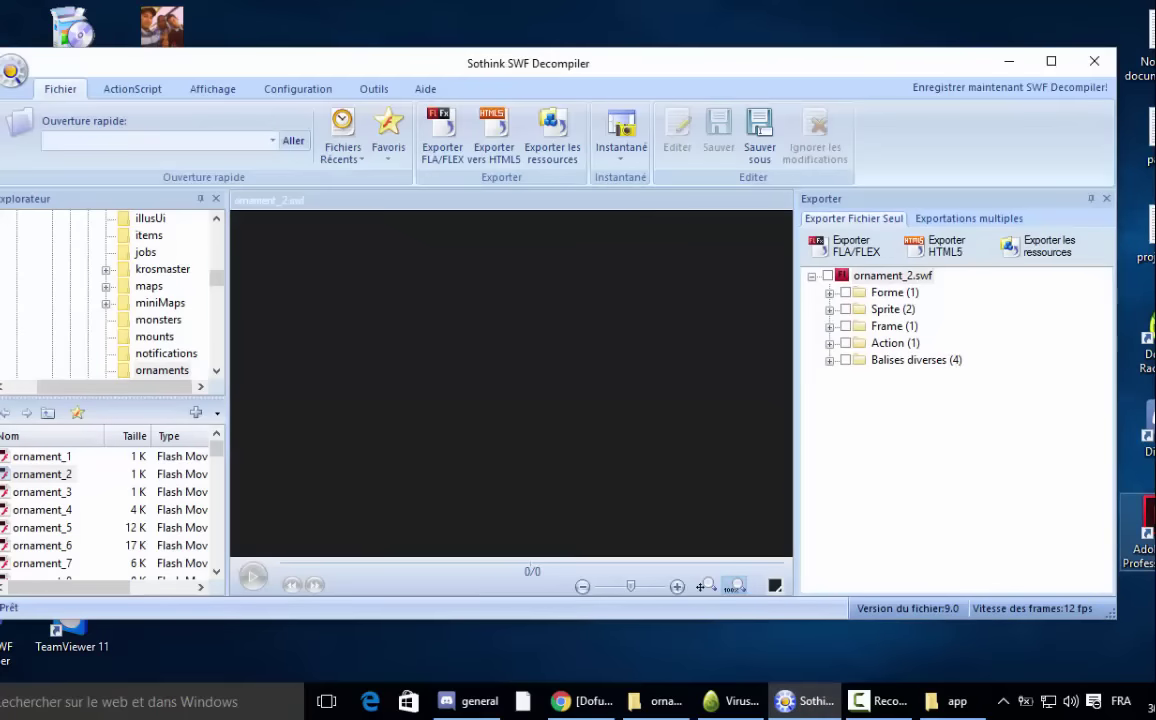
double_click(1145, 530)
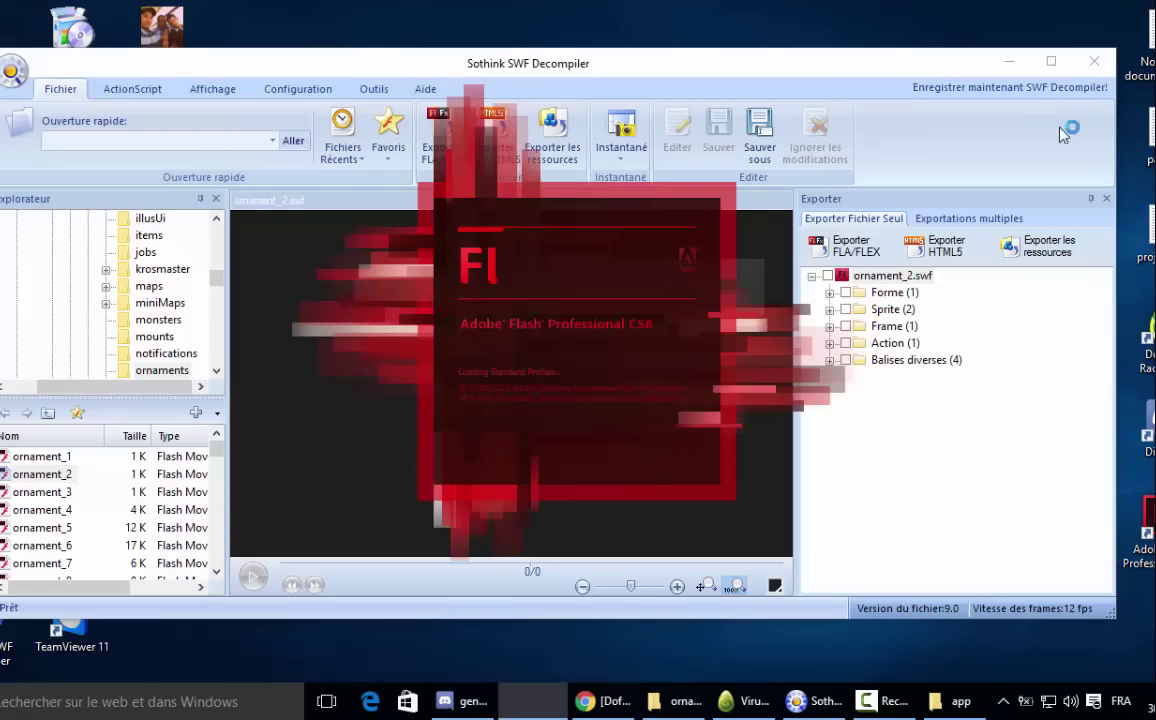
click(1009, 62)
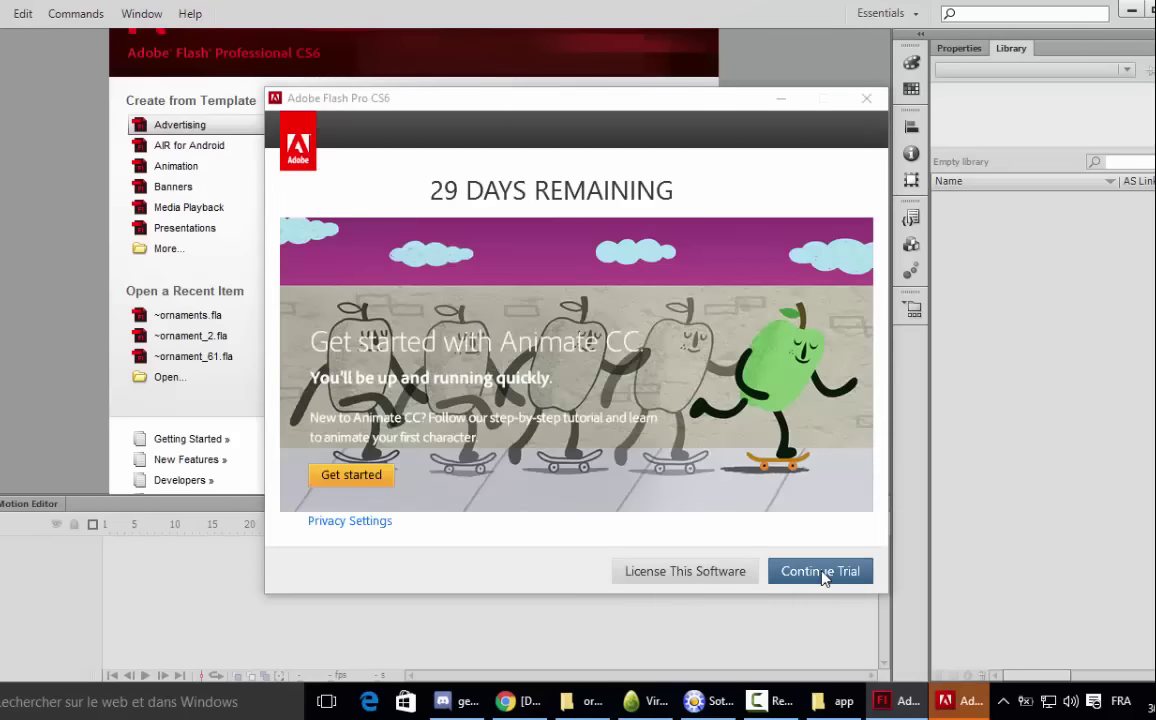
- Continue the Flash trial and create a new blank document with the default settings
key(Return)
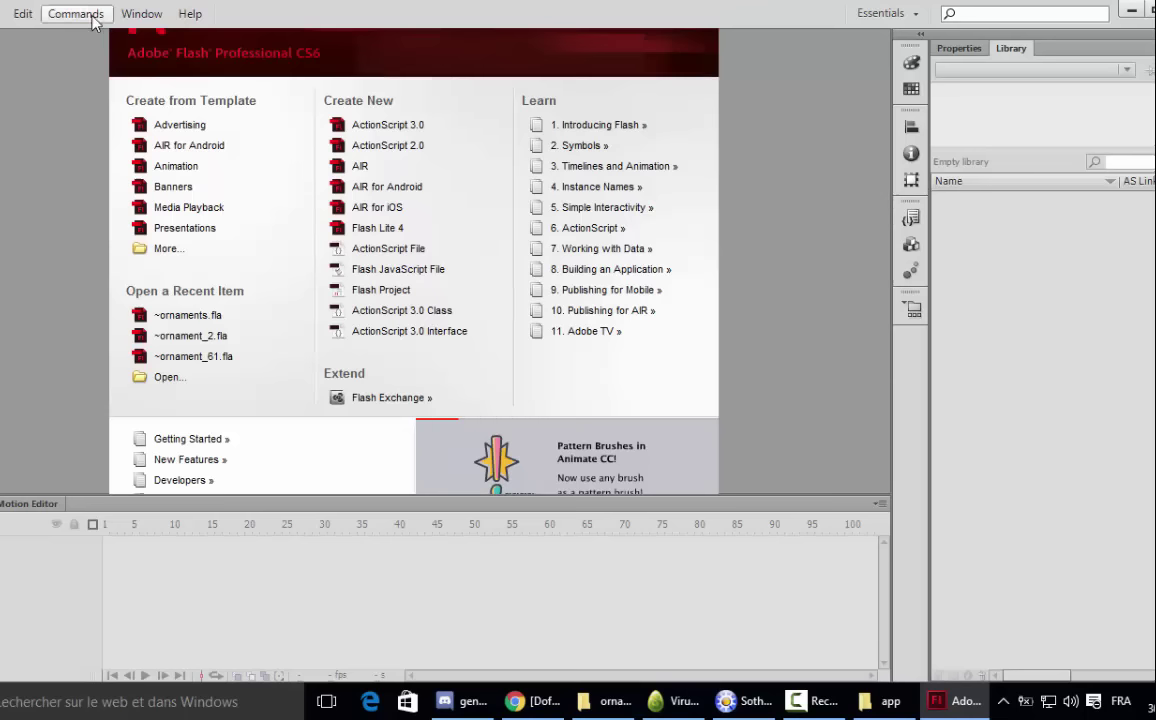
click(4, 13)
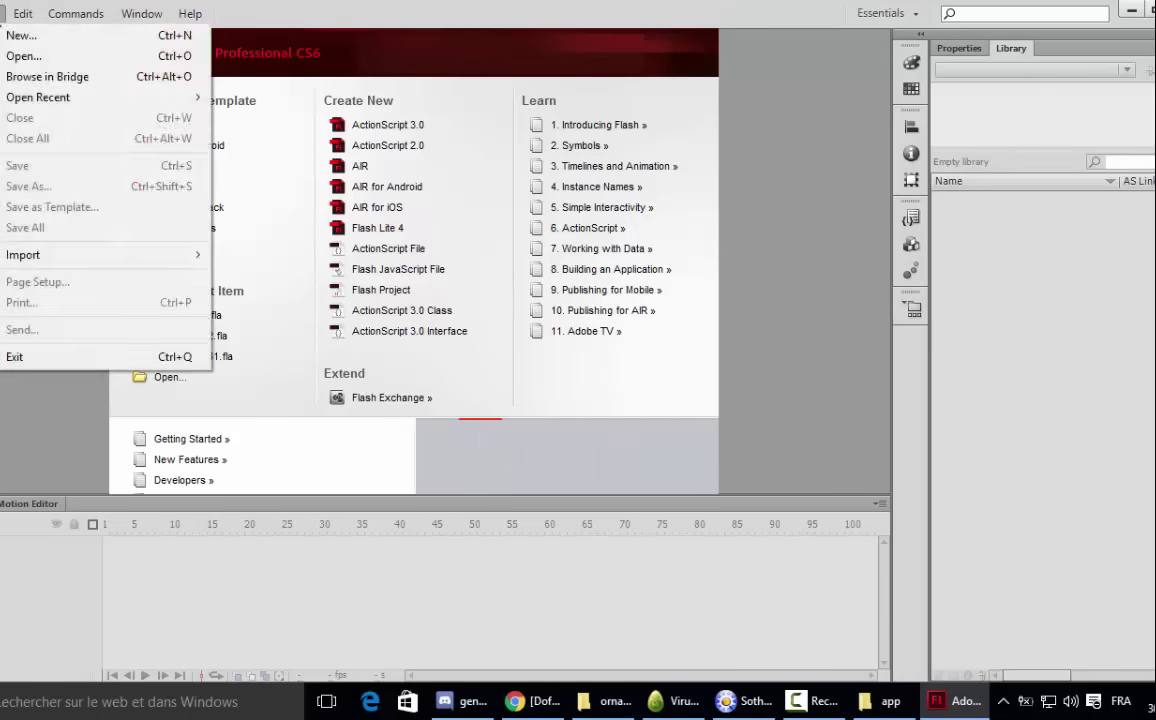
click(14, 35)
click(800, 549)
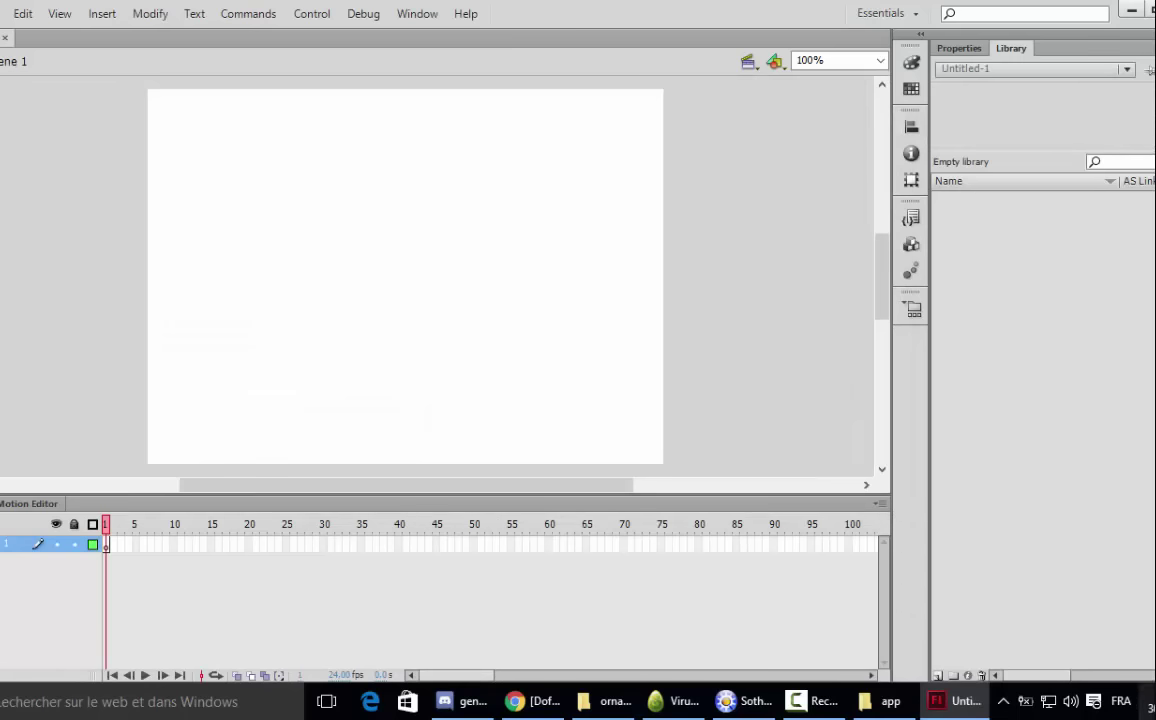
- Show the desktop and open the file location of the Dofus - Raccourci shortcut from its properties
key(super+d)
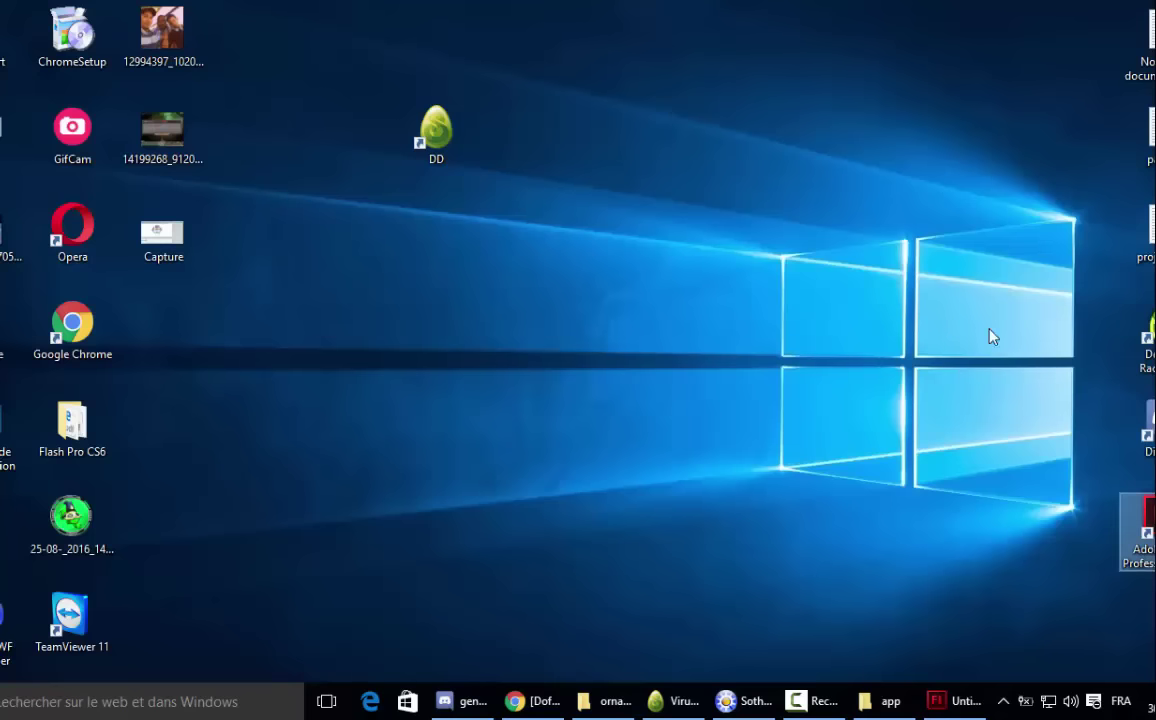
right_click(1147, 345)
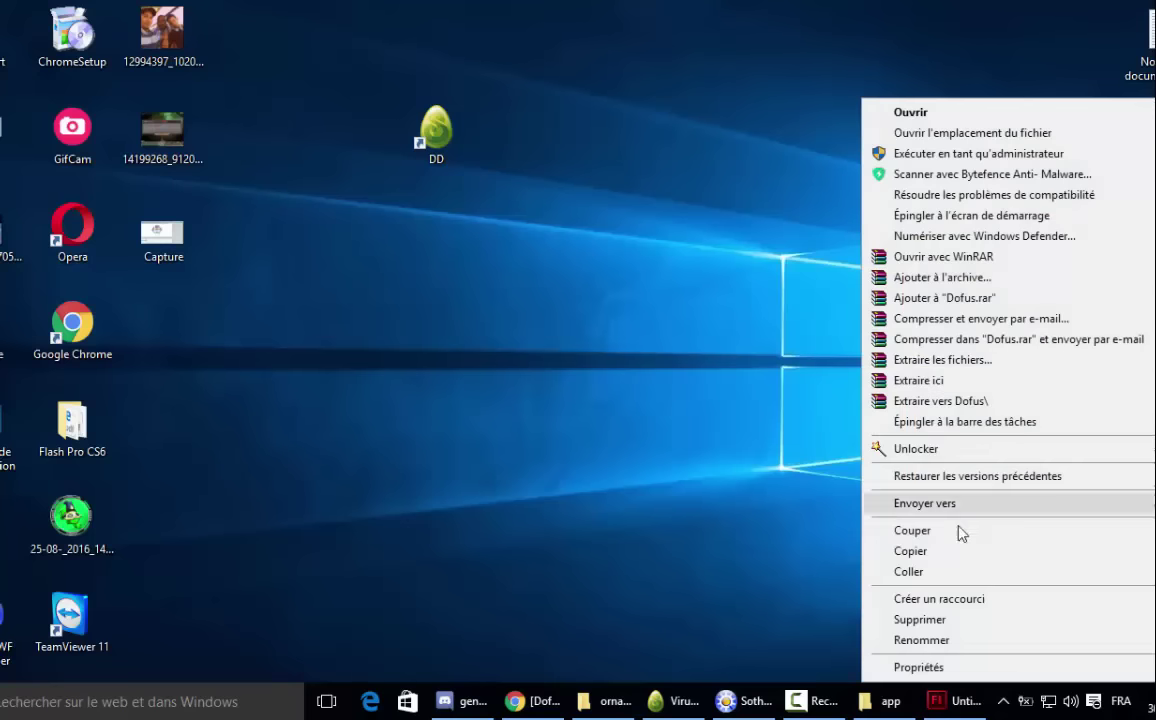
click(937, 666)
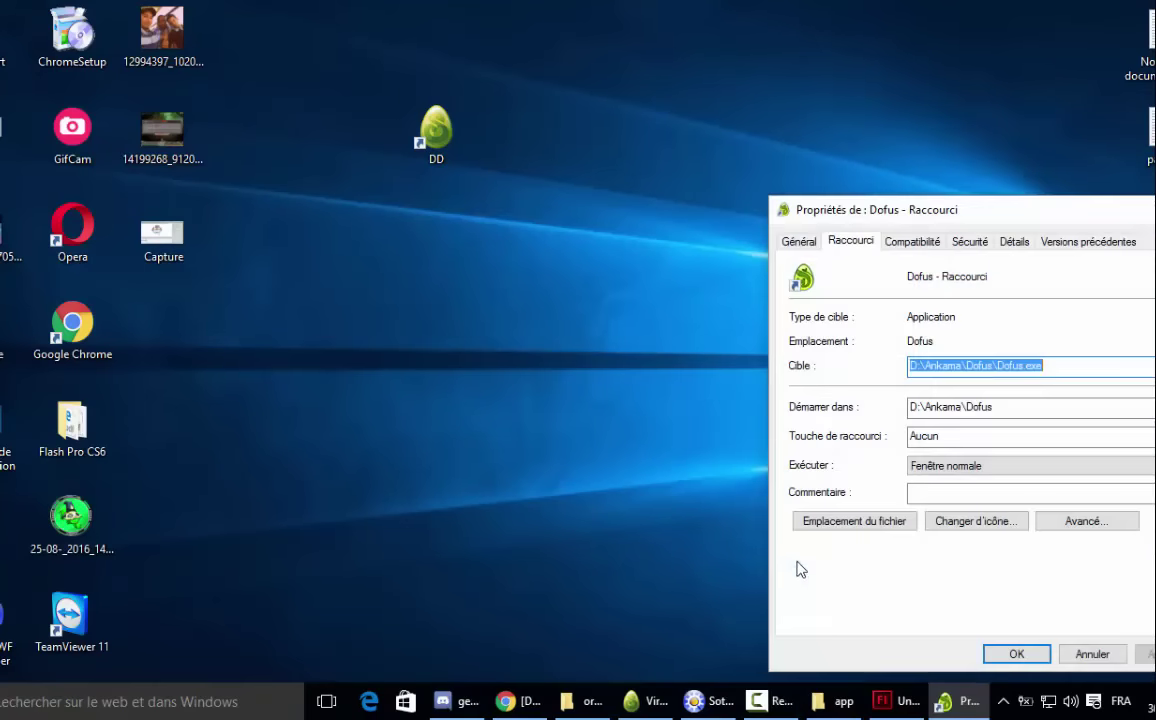
click(810, 522)
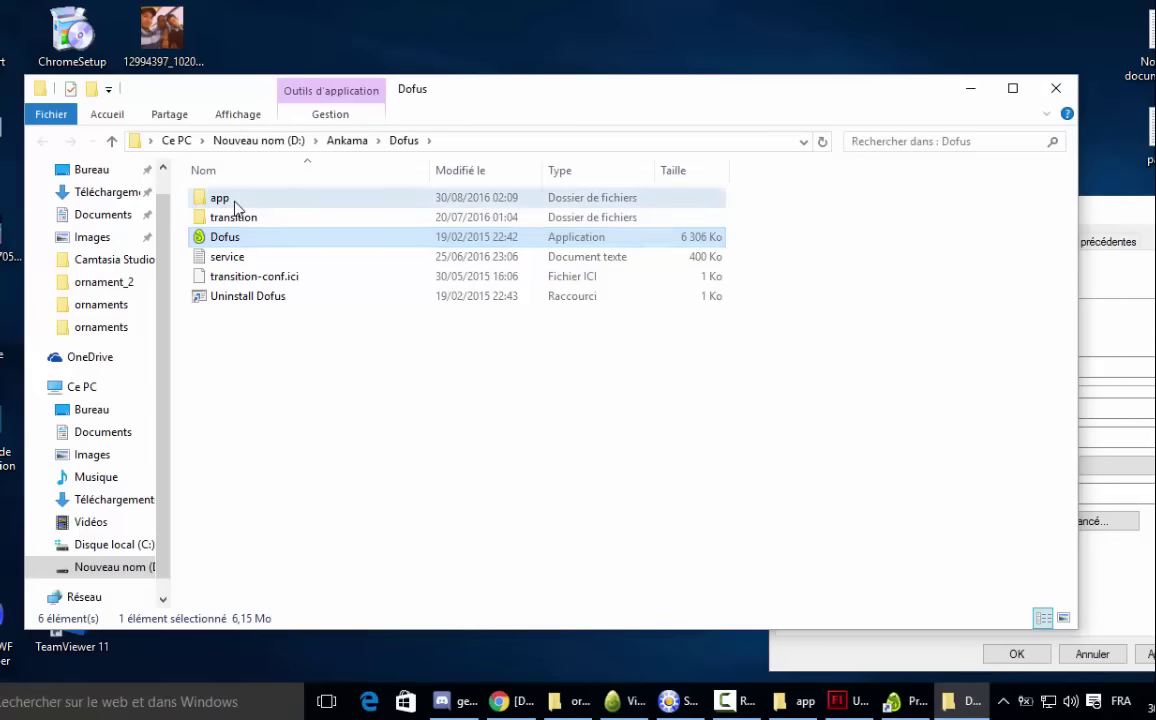
- Open the ornaments folder inside the Dofus installation, under app, content and gfx
double_click(236, 205)
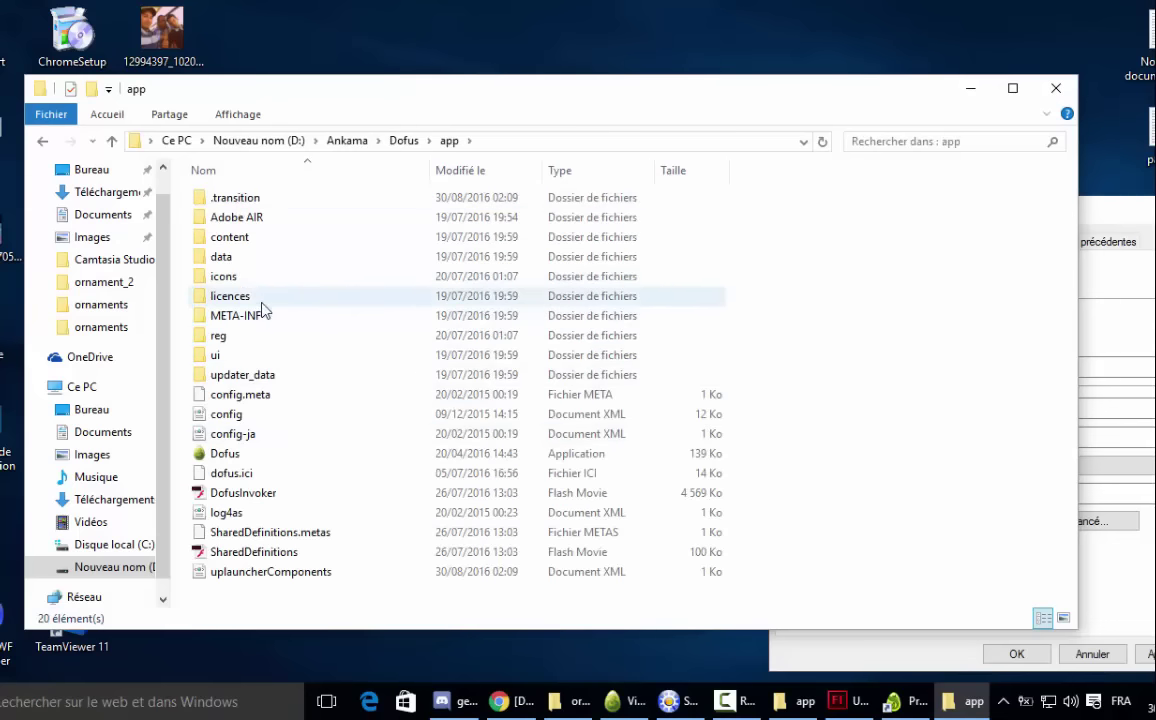
double_click(241, 249)
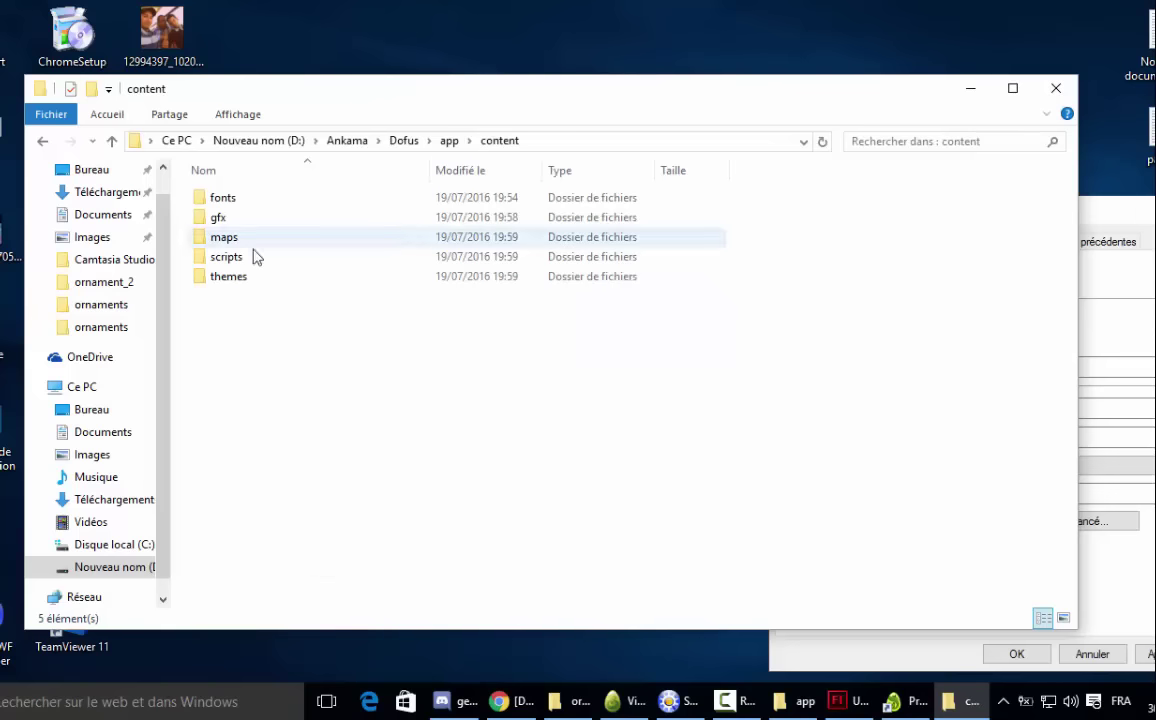
double_click(220, 218)
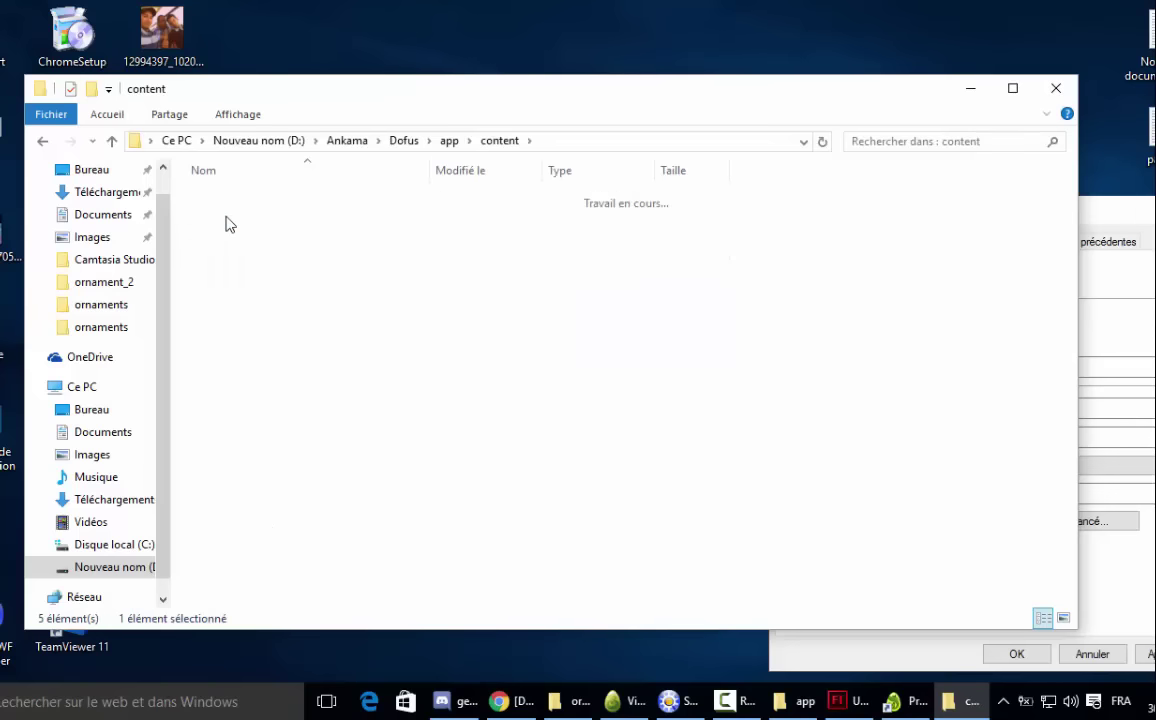
scroll(310, 368, down, 4)
scroll(306, 368, down, 2)
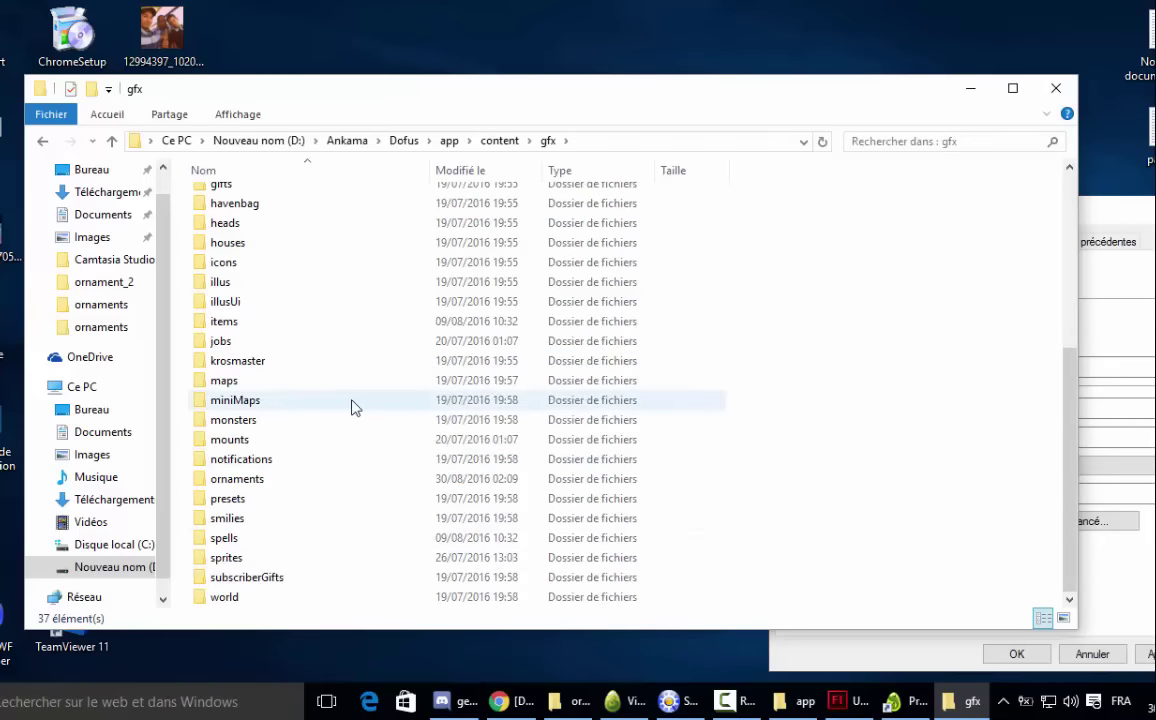
double_click(237, 479)
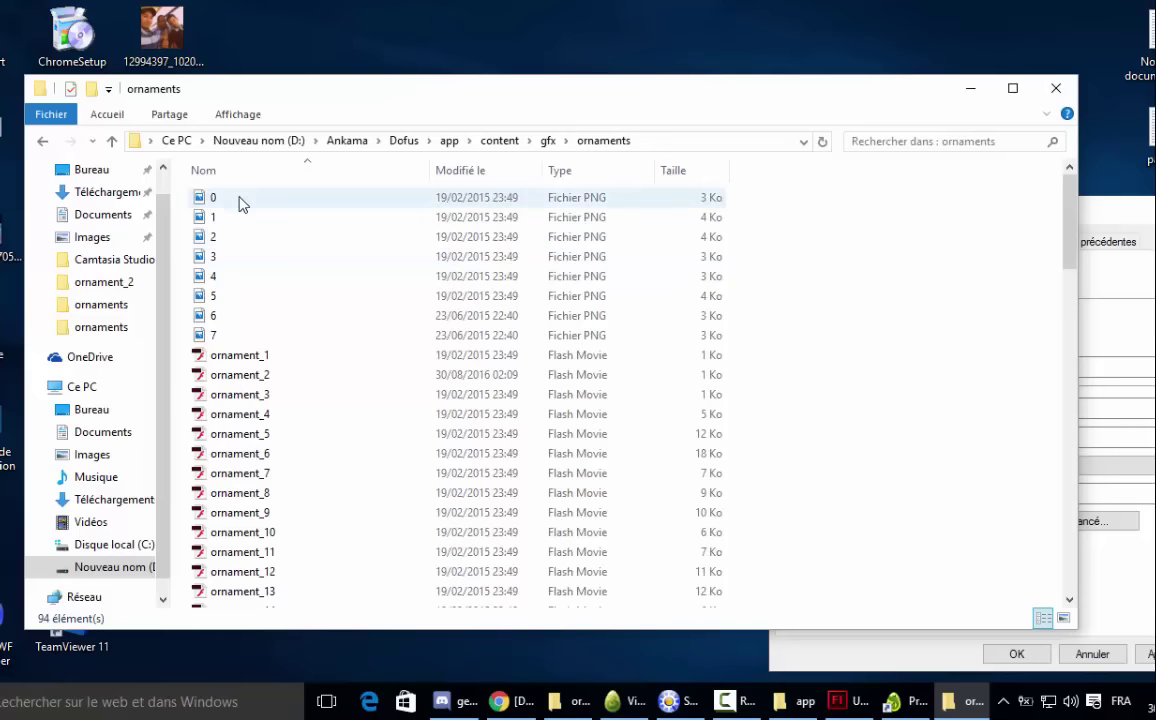
- Load the ornaments Flash movie from the end of the folder's file list into Sothink SWF Decompiler
scroll(230, 295, down, 7)
scroll(268, 281, down, 18)
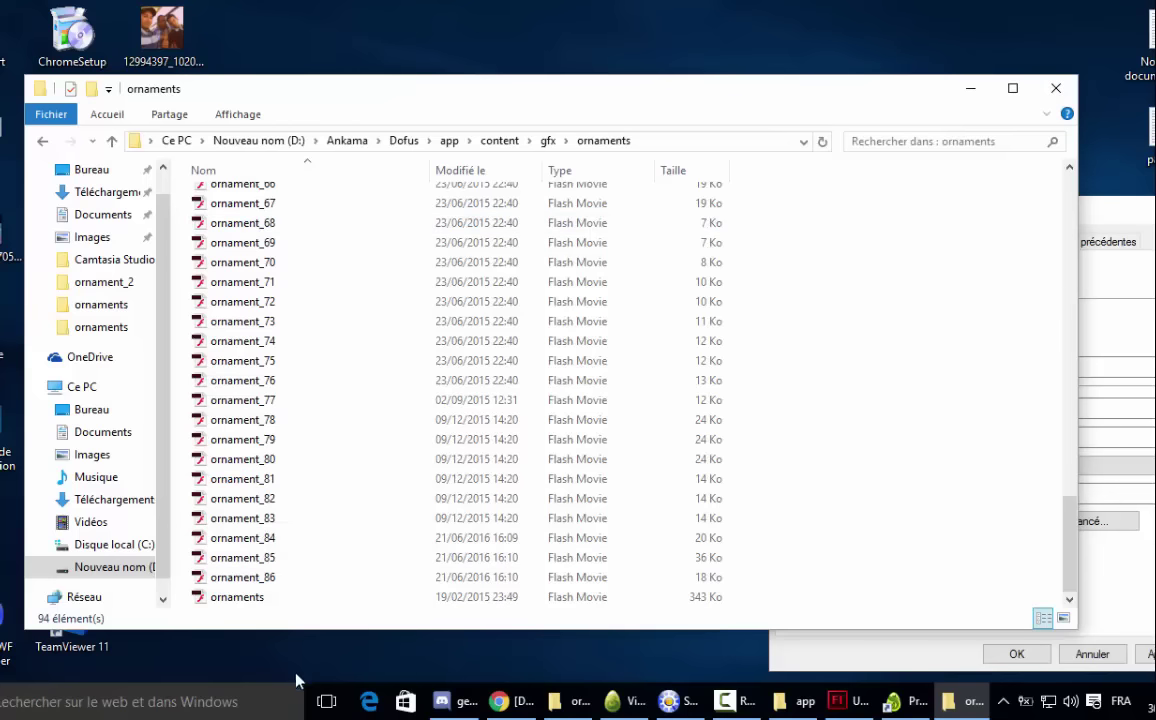
click(233, 598)
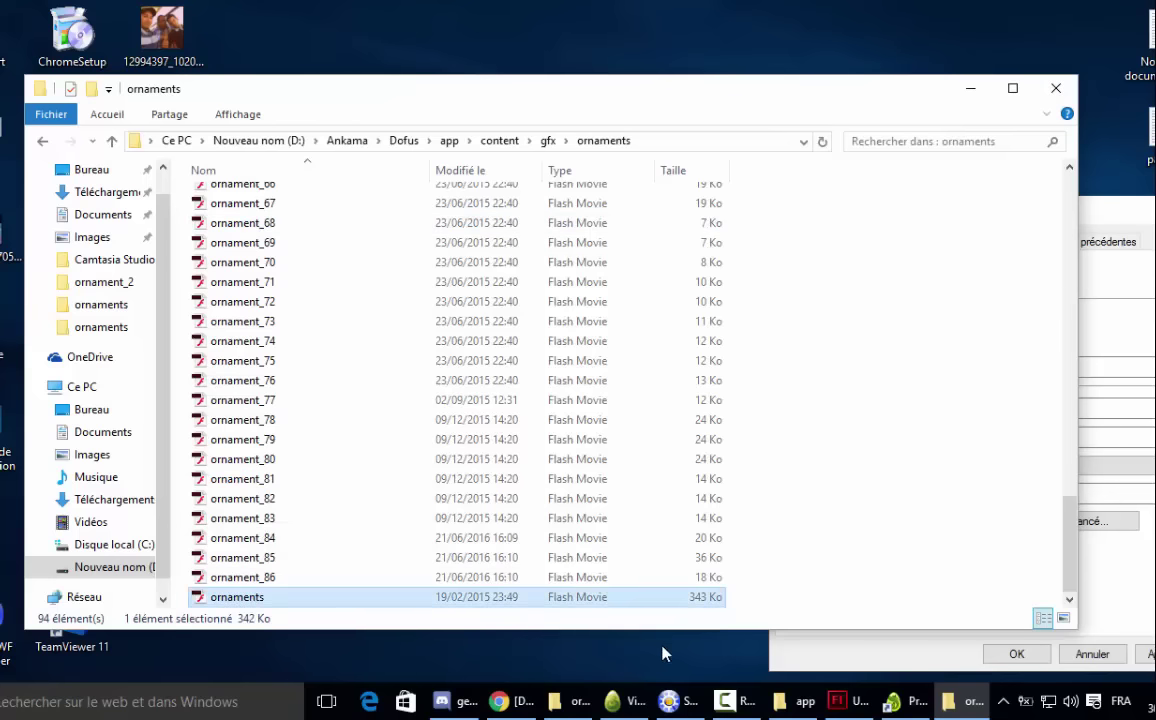
drag(665, 654, 900, 530)
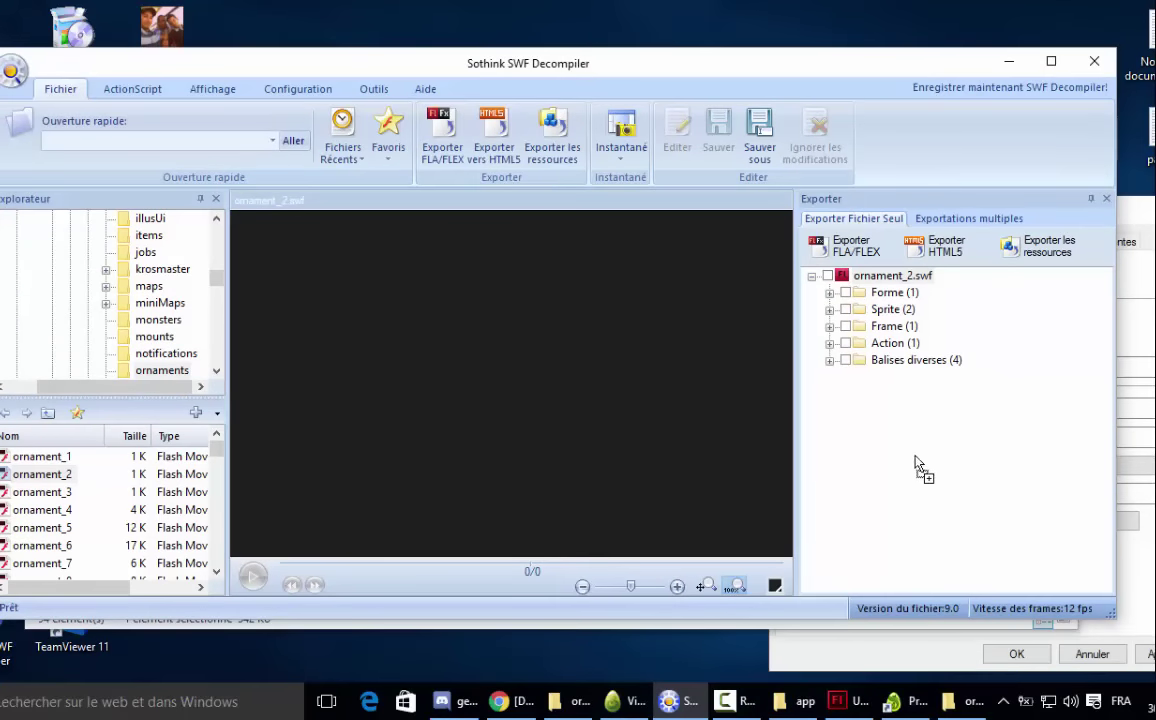
drag(918, 468, 921, 464)
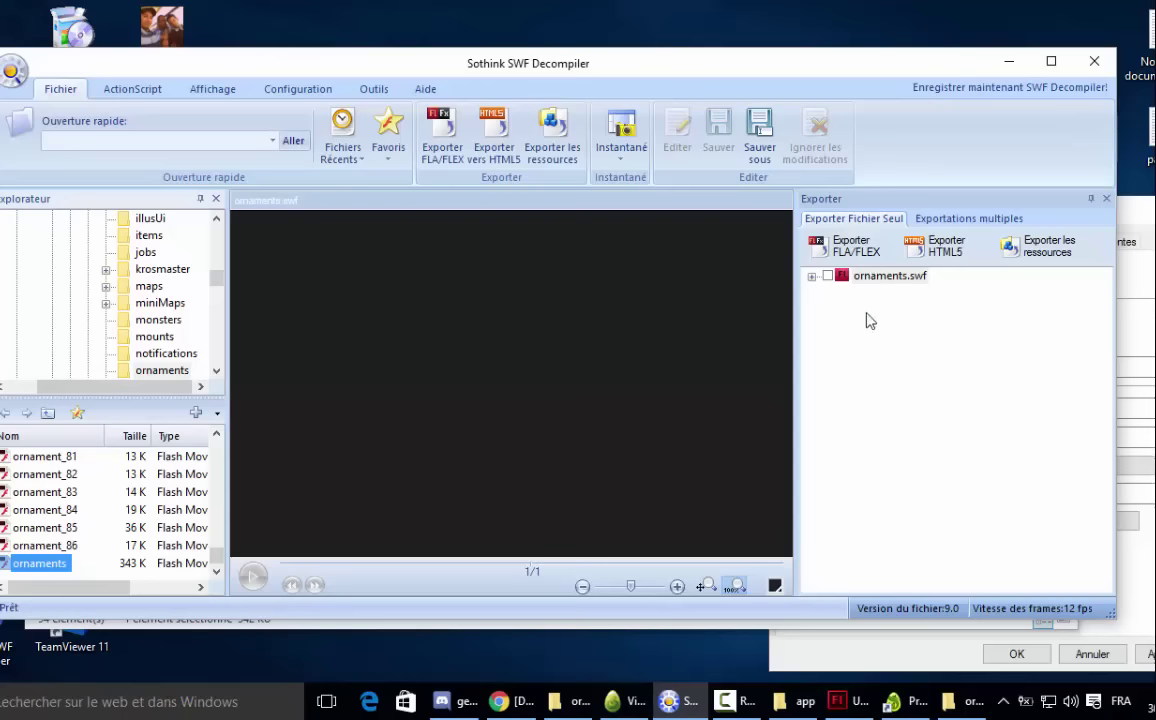
- Export ornaments.swf as ~ornaments.fla in Flash CS3 (9.0) format, replacing the existing file, and open the result in Flash
click(858, 250)
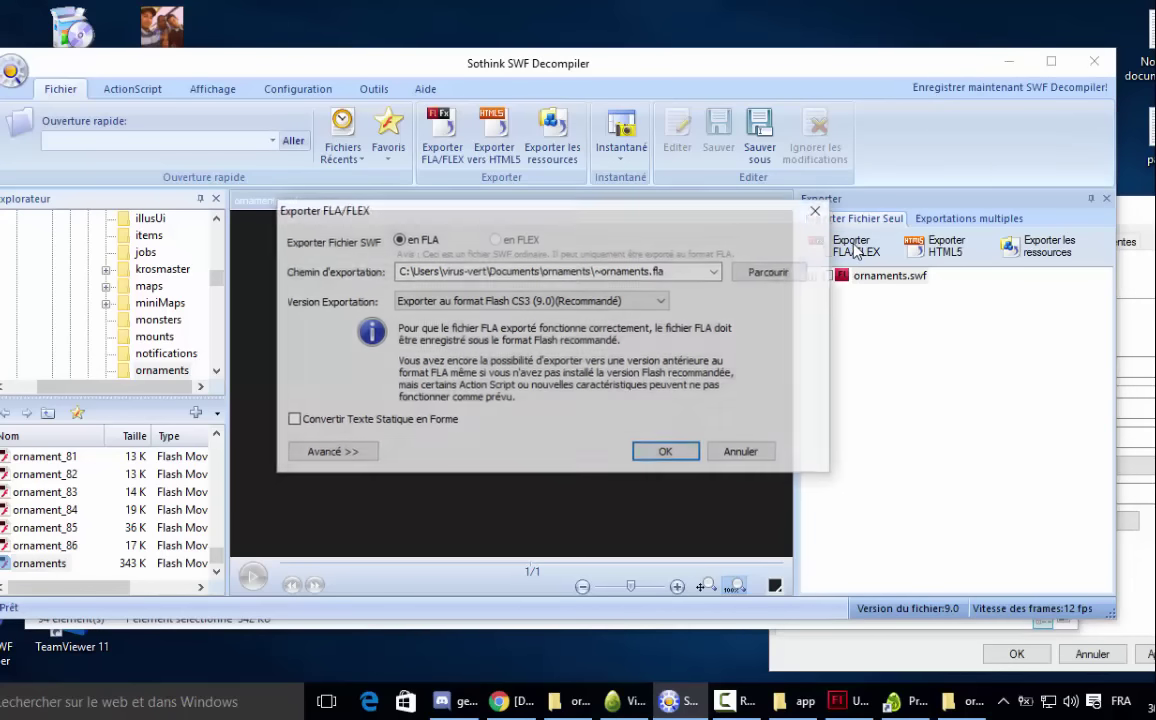
click(657, 457)
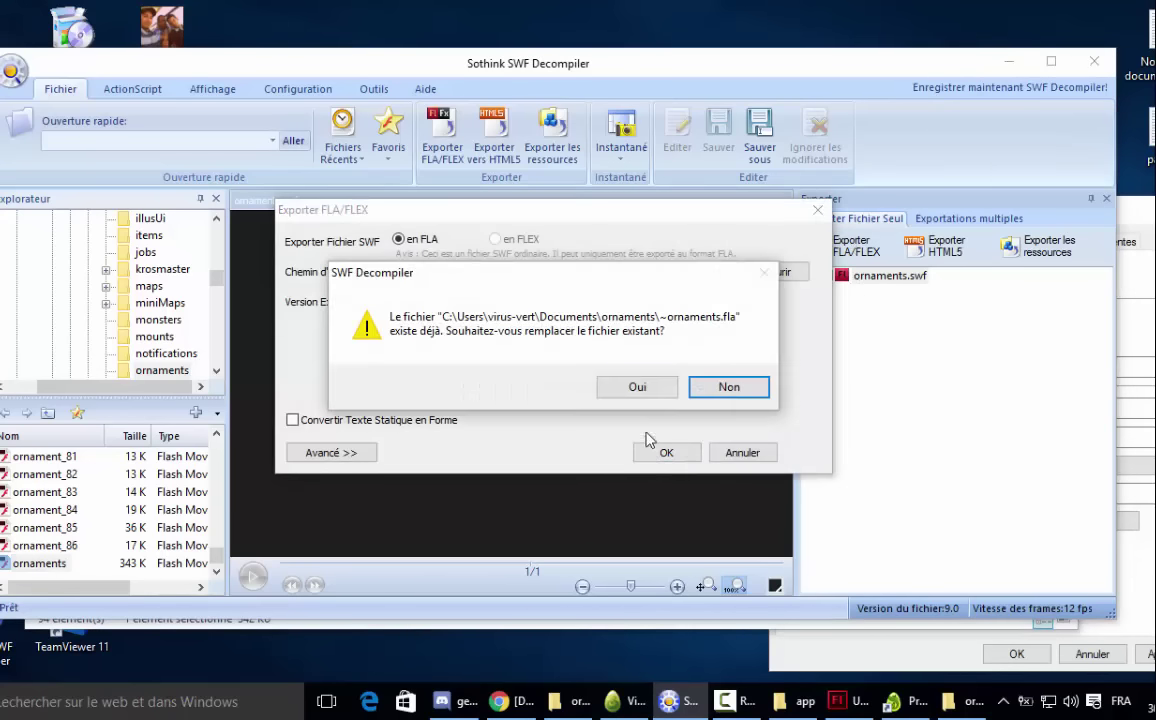
click(641, 389)
click(633, 400)
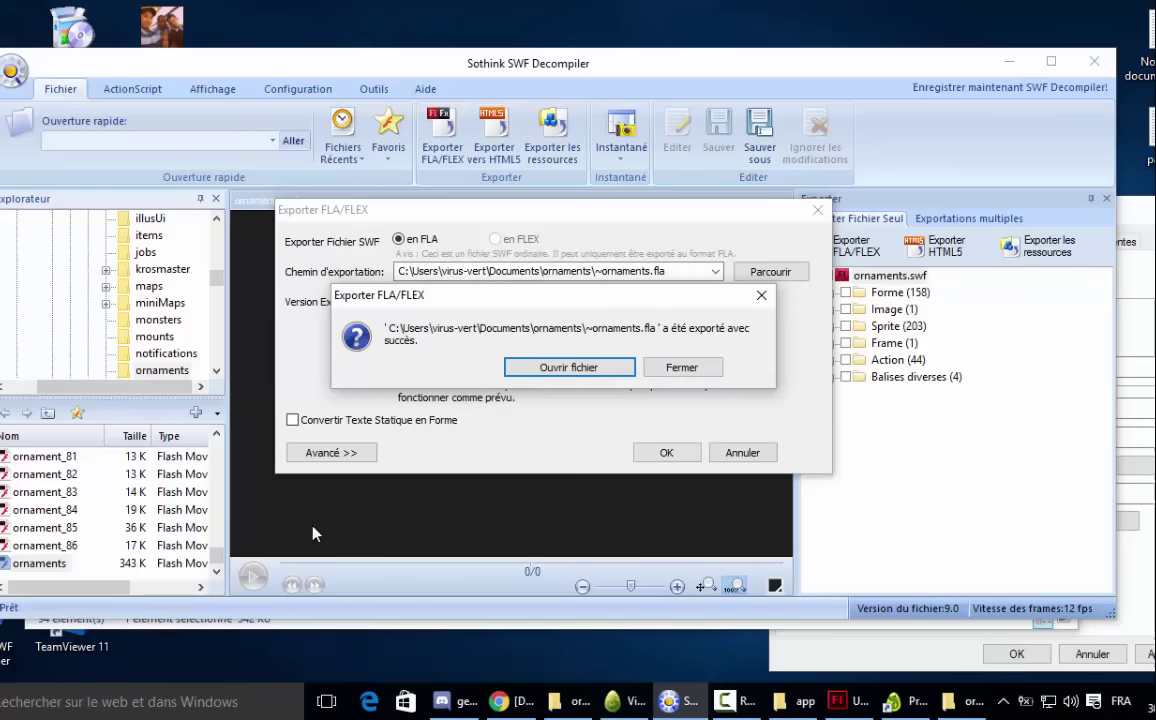
click(553, 368)
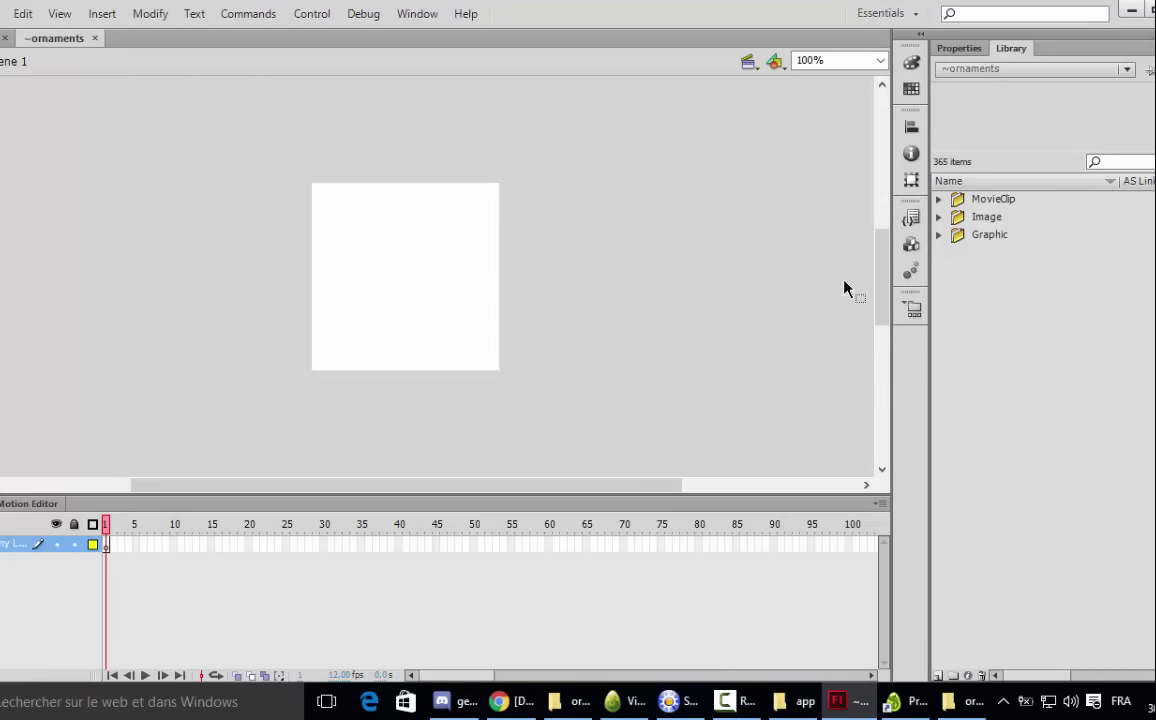
- Expand the MovieClip library folder, preview sprite 97 and open sprite 90 on the stage
click(940, 200)
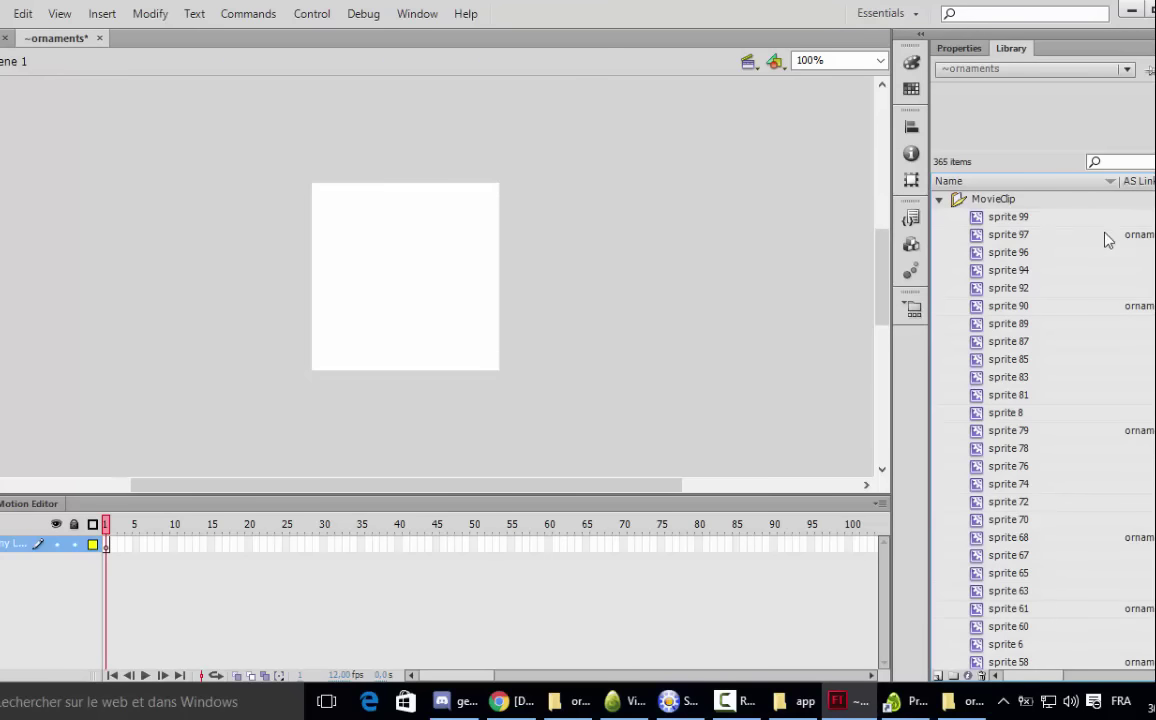
click(1016, 224)
double_click(1020, 234)
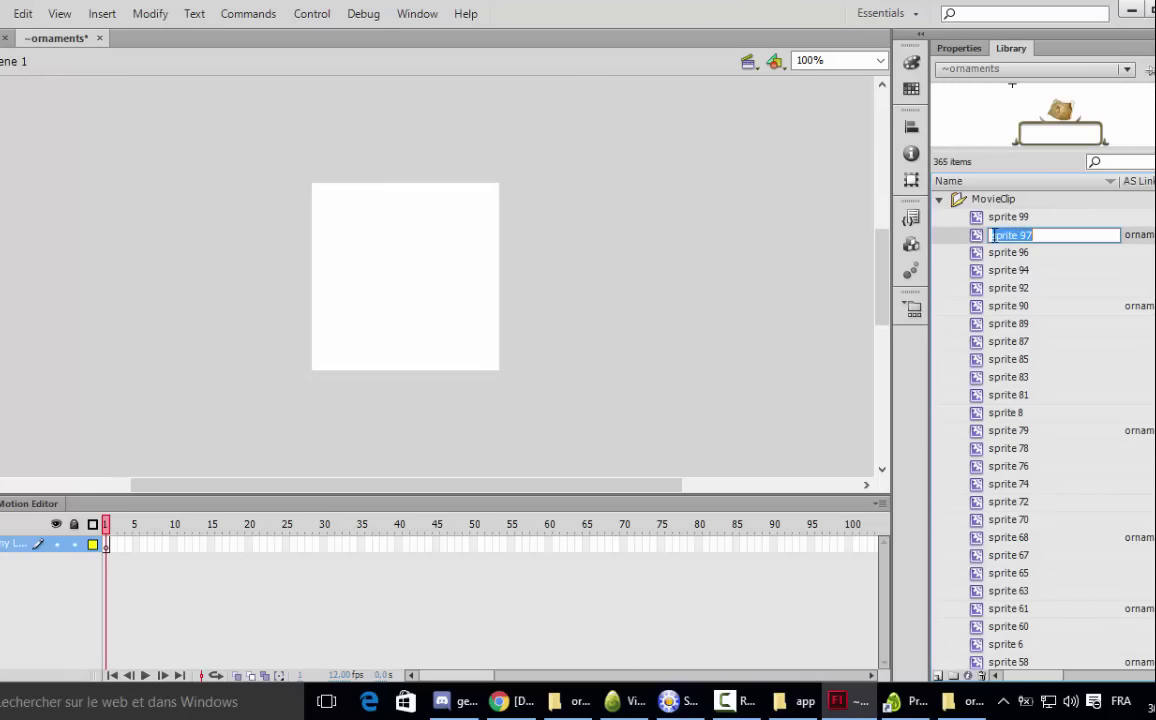
click(979, 240)
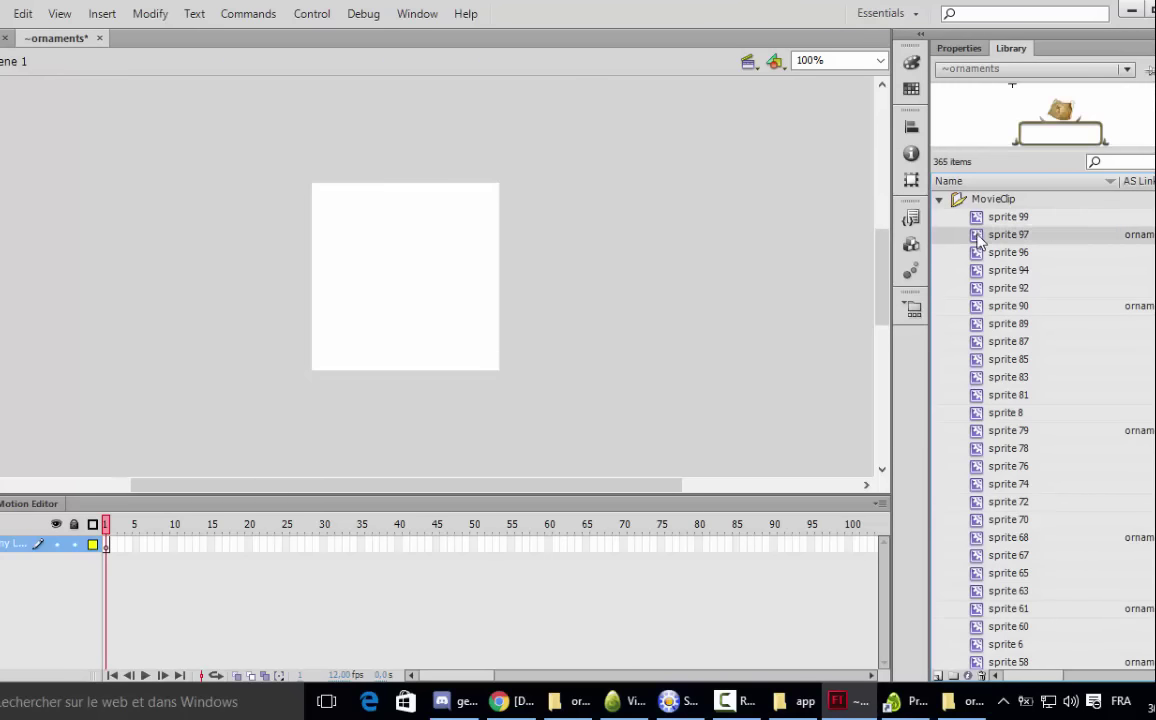
double_click(1006, 306)
scroll(998, 310, down, 1)
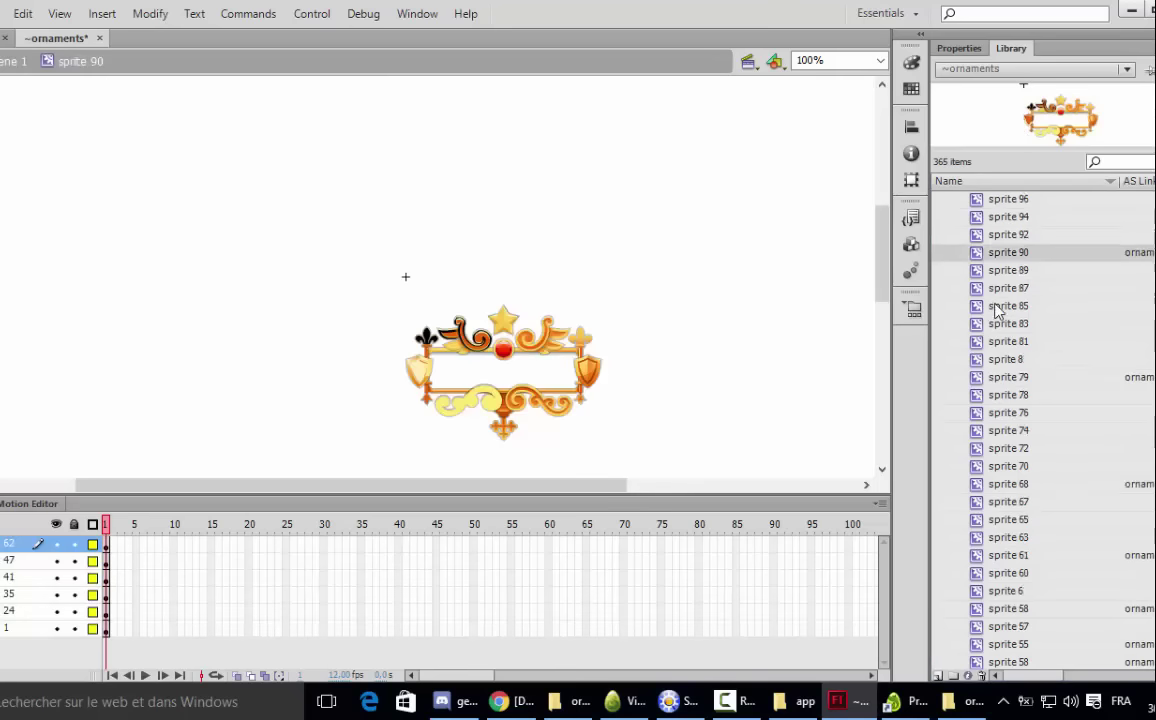
scroll(997, 311, down, 4)
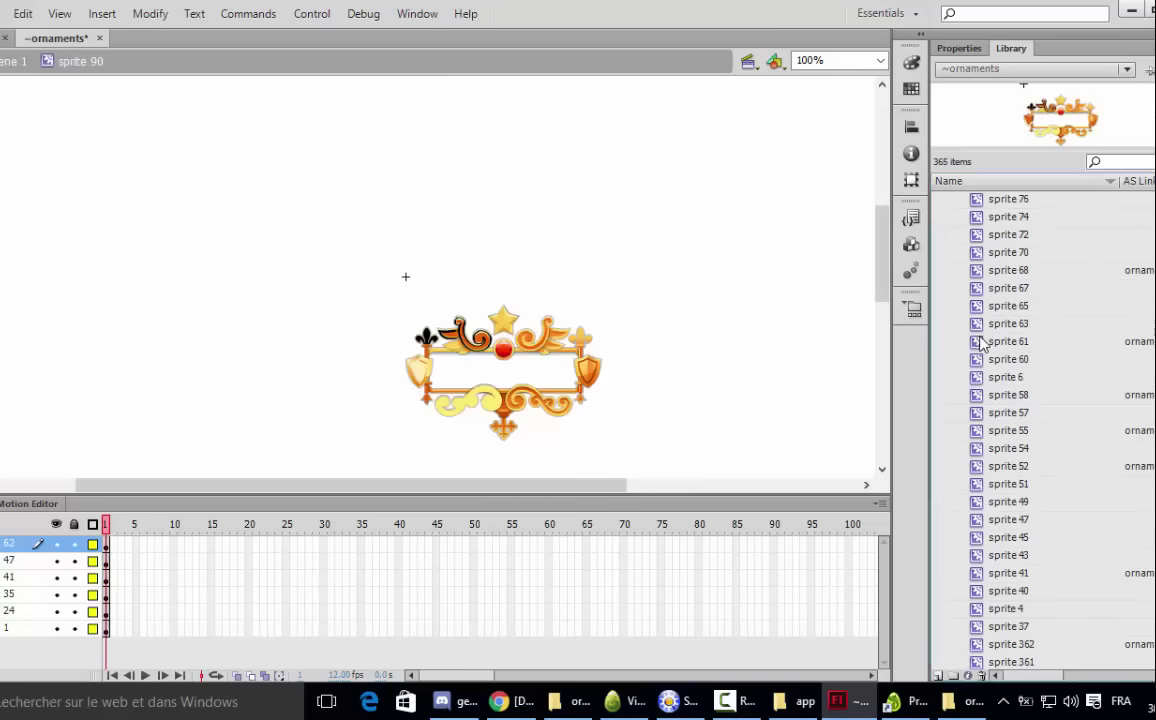
- Preview sprites 61, 327 and 316 in the library and check the ornament names in their AS Linkage column
click(981, 342)
scroll(975, 400, down, 10)
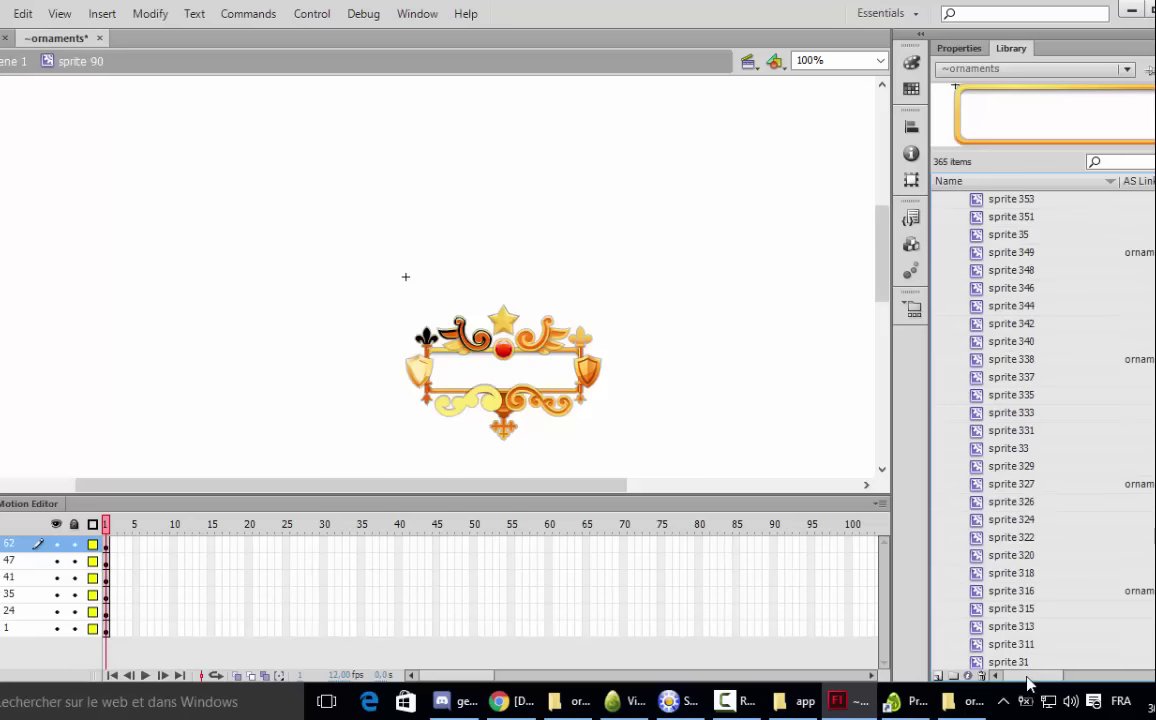
drag(1030, 682, 1036, 680)
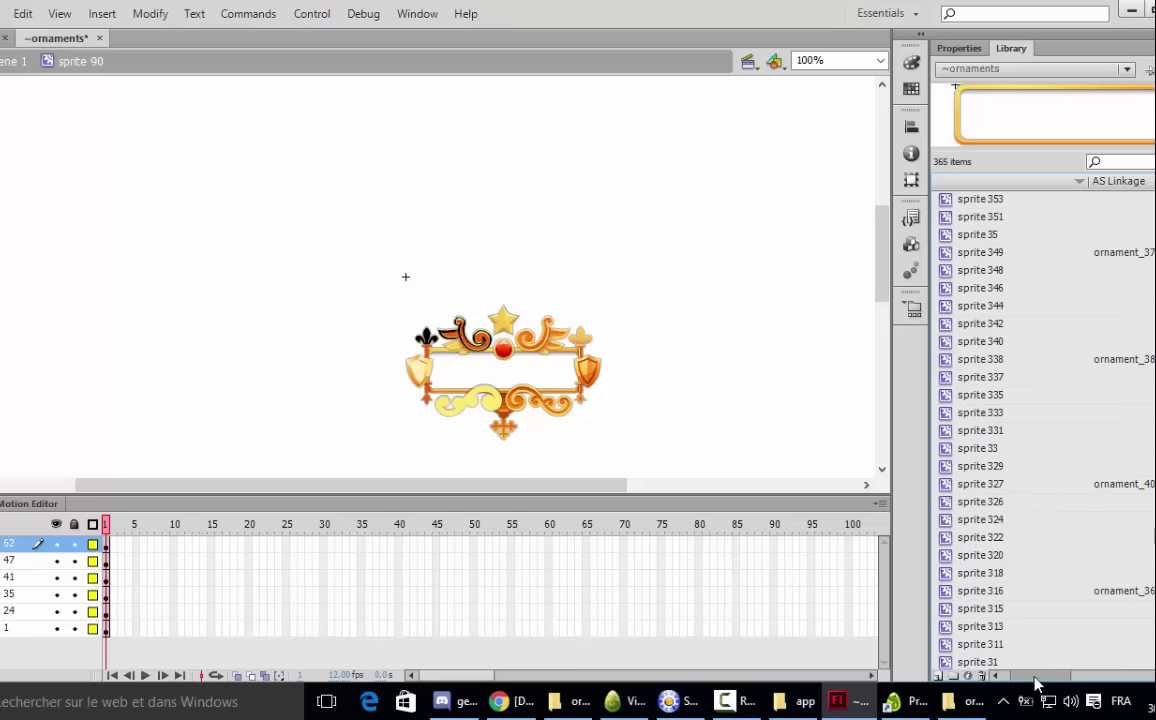
click(948, 486)
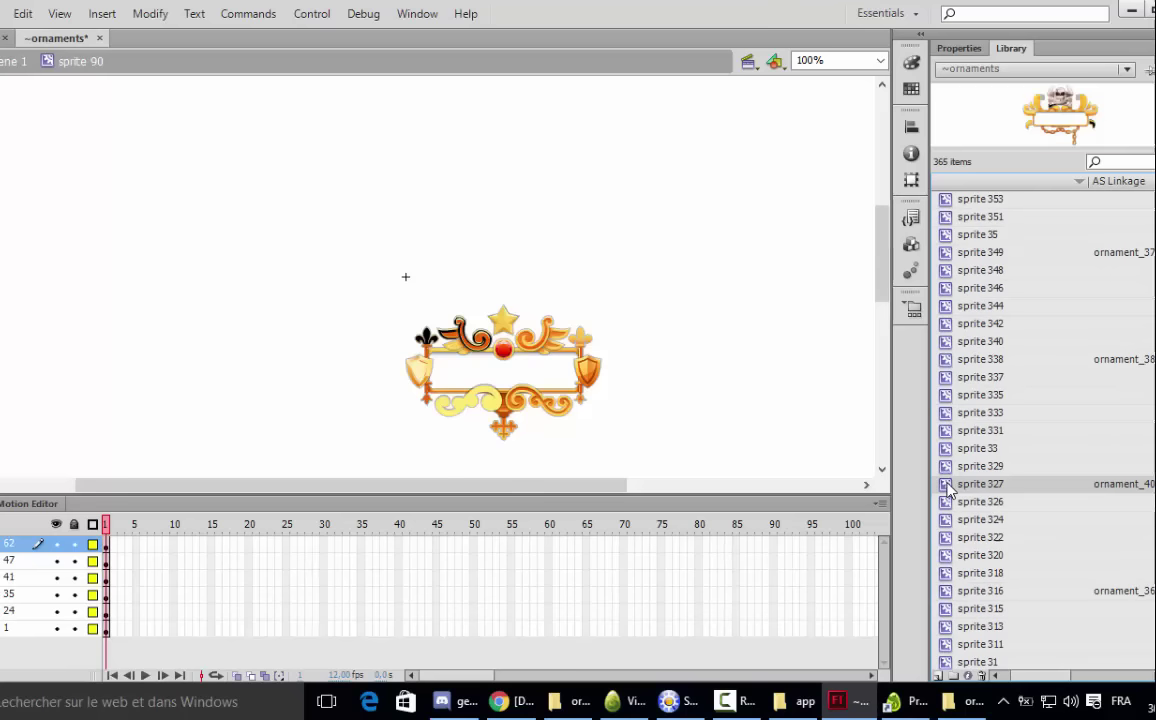
click(960, 596)
scroll(1006, 545, down, 8)
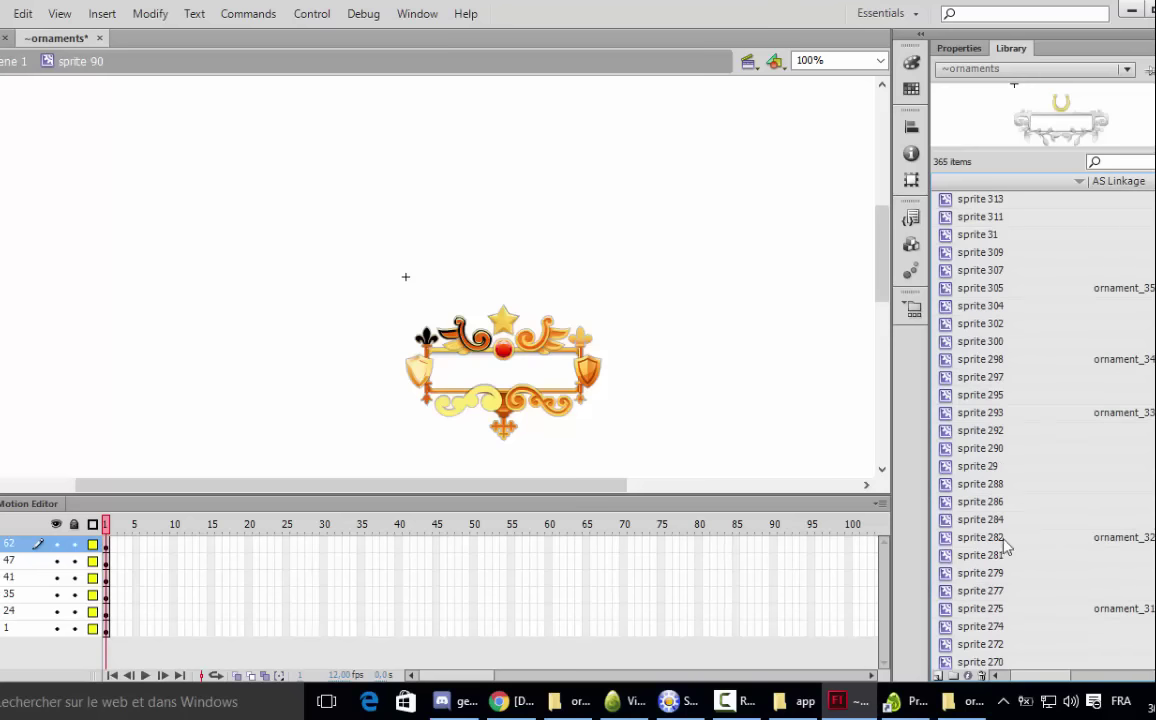
- Open sprite 293, linked as ornament_33, and centre its artwork in view
double_click(945, 413)
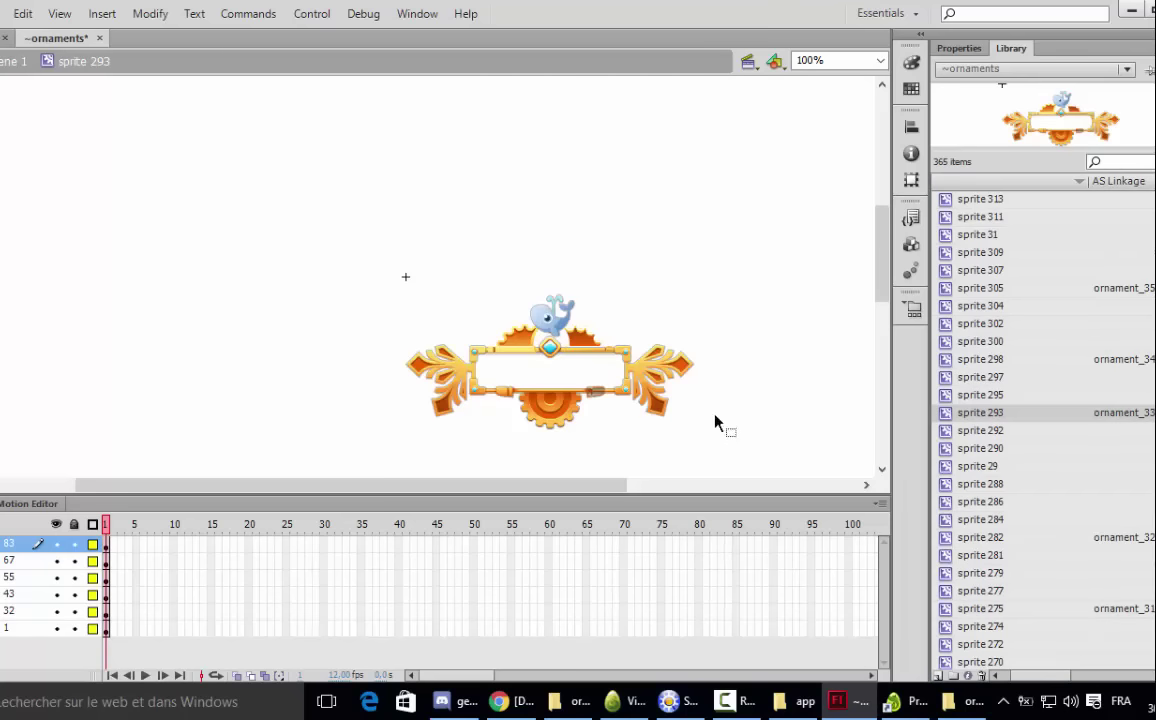
drag(587, 494, 644, 494)
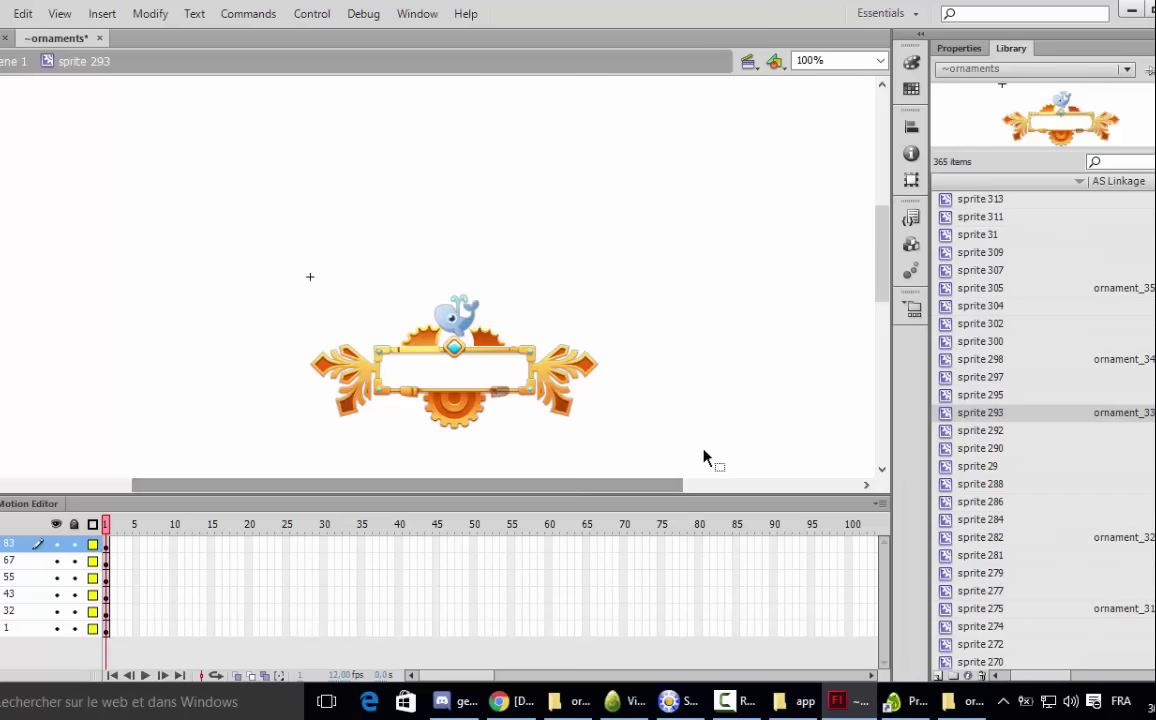
drag(884, 266, 884, 288)
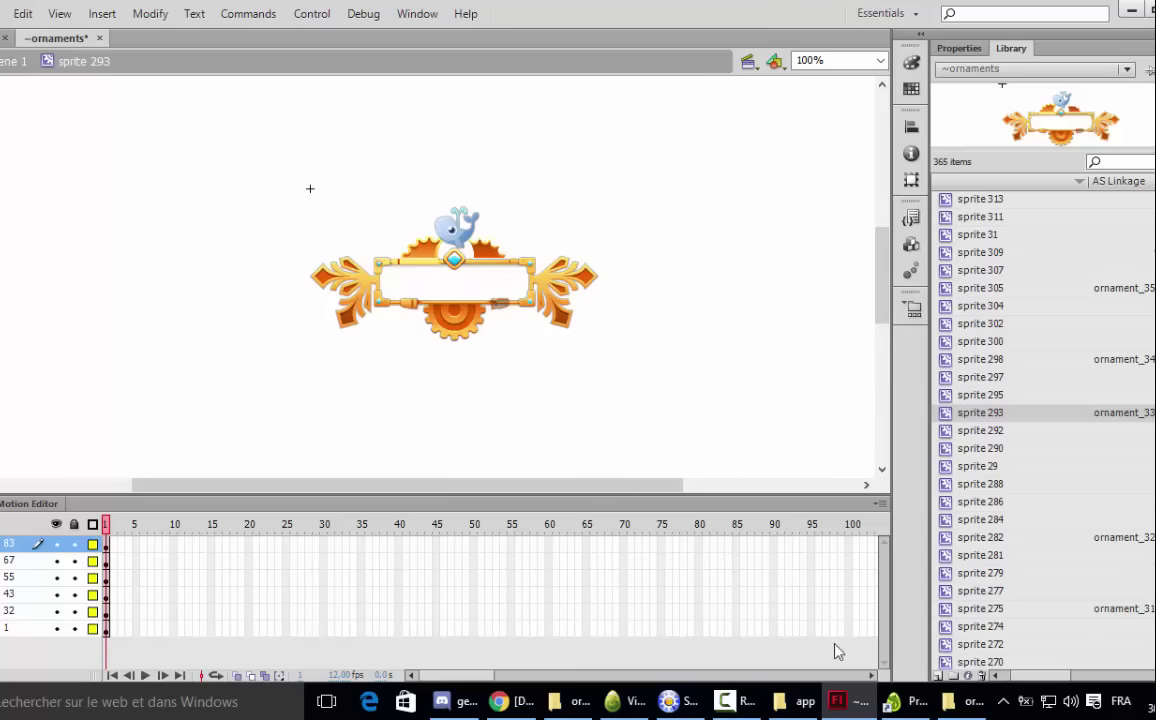
- Load ornament_2.swf from the Dofus gfx ornaments folder into Sothink SWF Decompiler
click(955, 705)
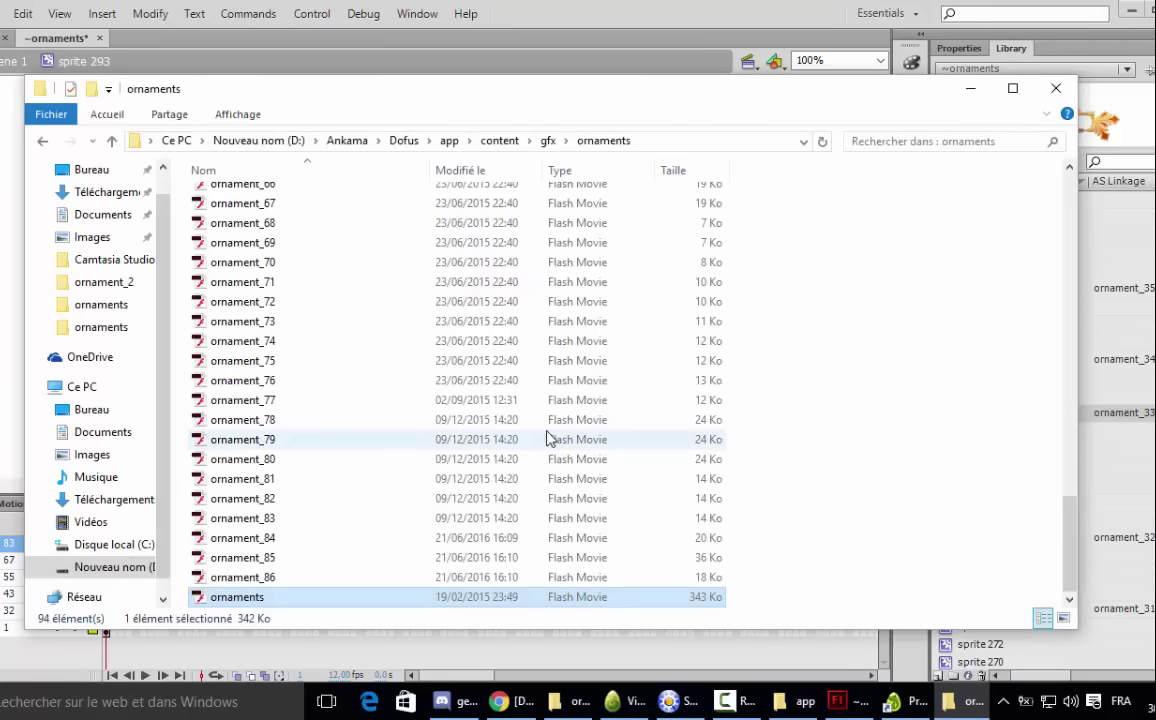
scroll(240, 397, up, 17)
scroll(240, 397, up, 7)
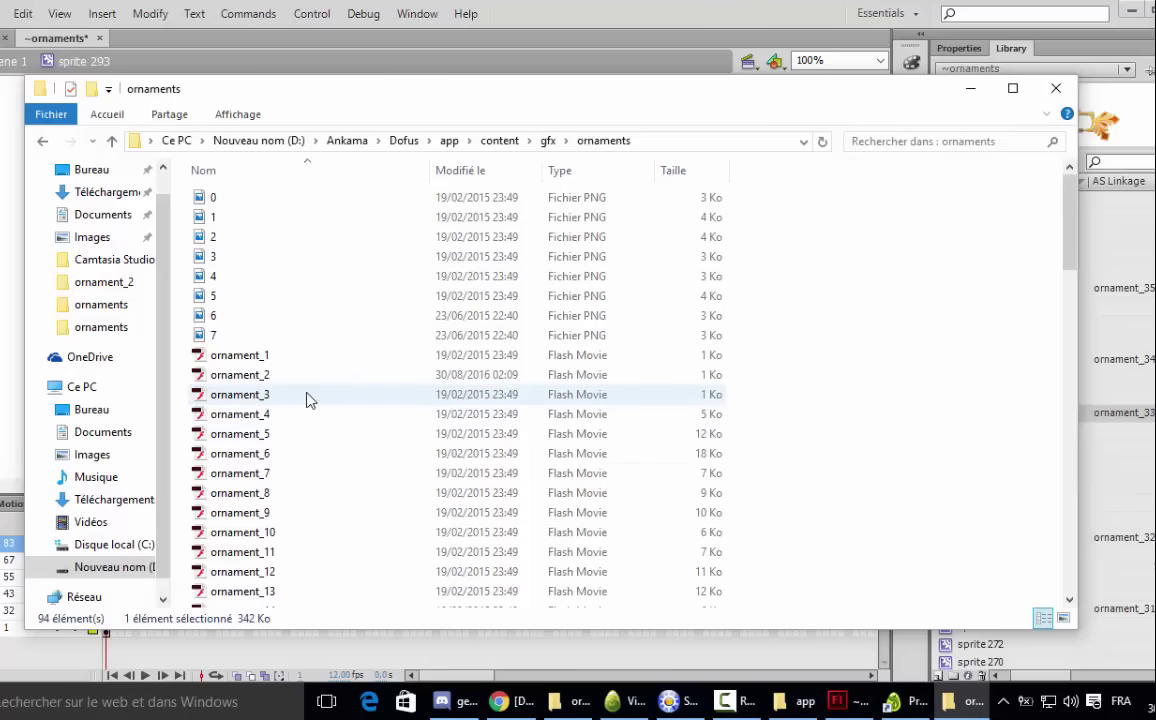
click(203, 378)
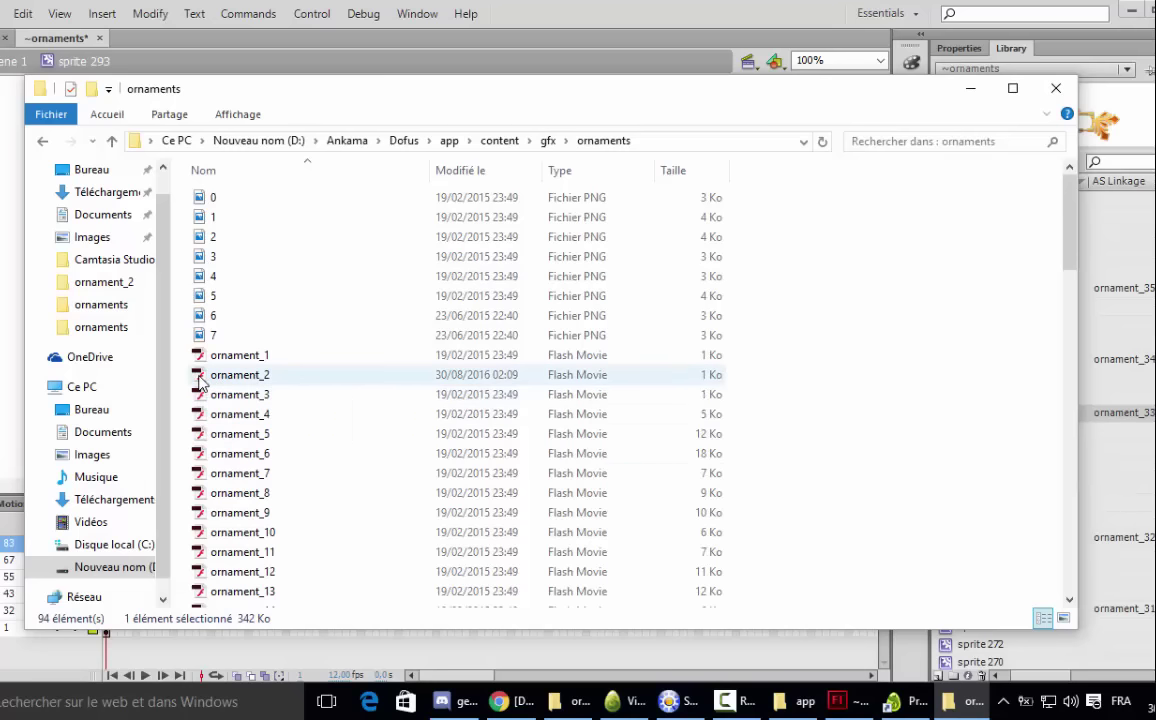
click(672, 701)
drag(868, 420, 871, 425)
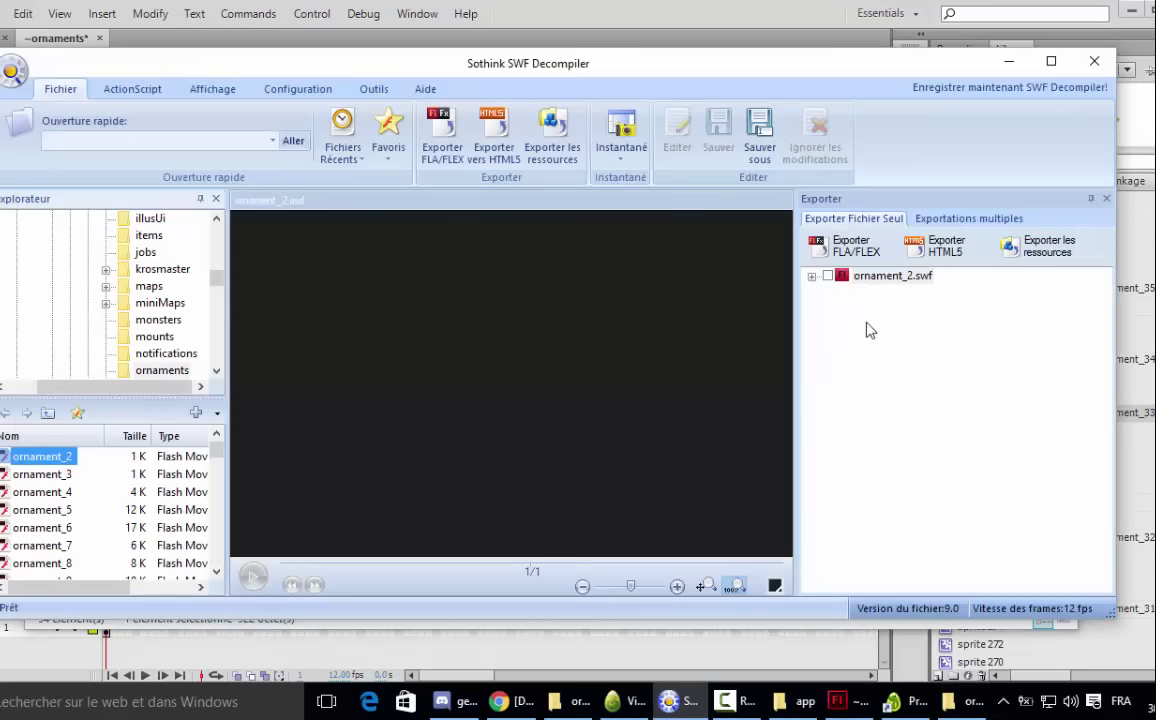
- Export ornament_2.swf as ~ornament_2.fla in Flash CS3 (9.0) format, replacing the existing file, and open the result in Flash
click(856, 246)
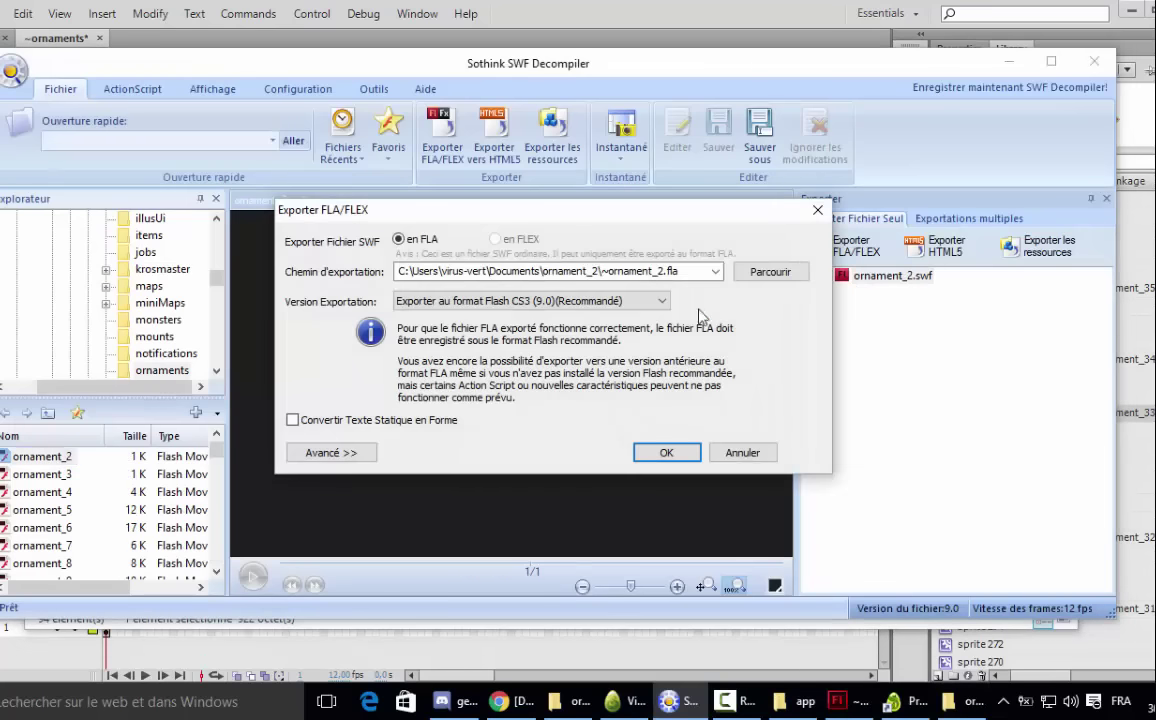
click(666, 452)
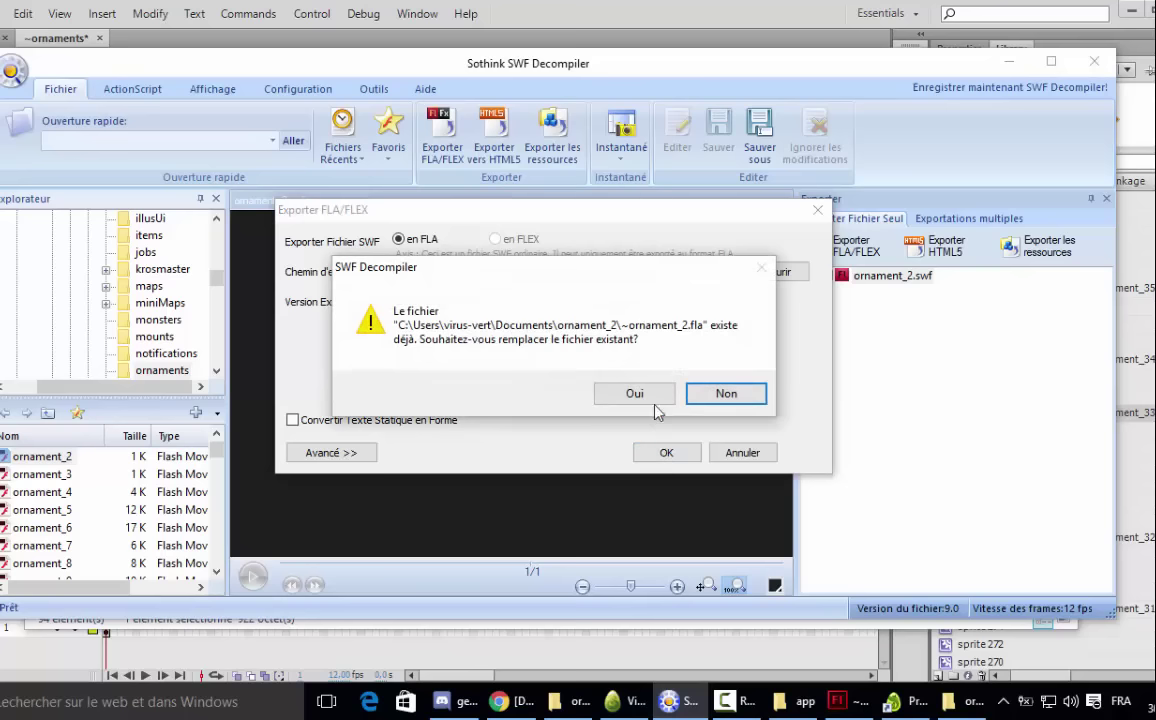
click(641, 398)
click(636, 401)
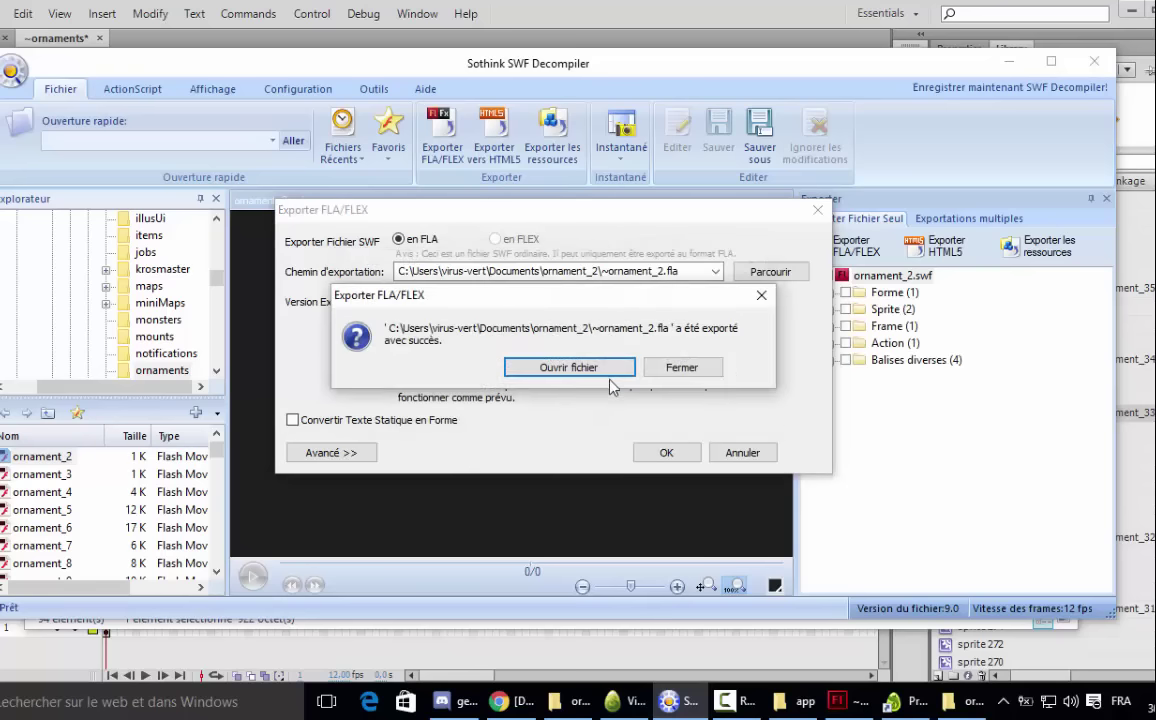
click(583, 368)
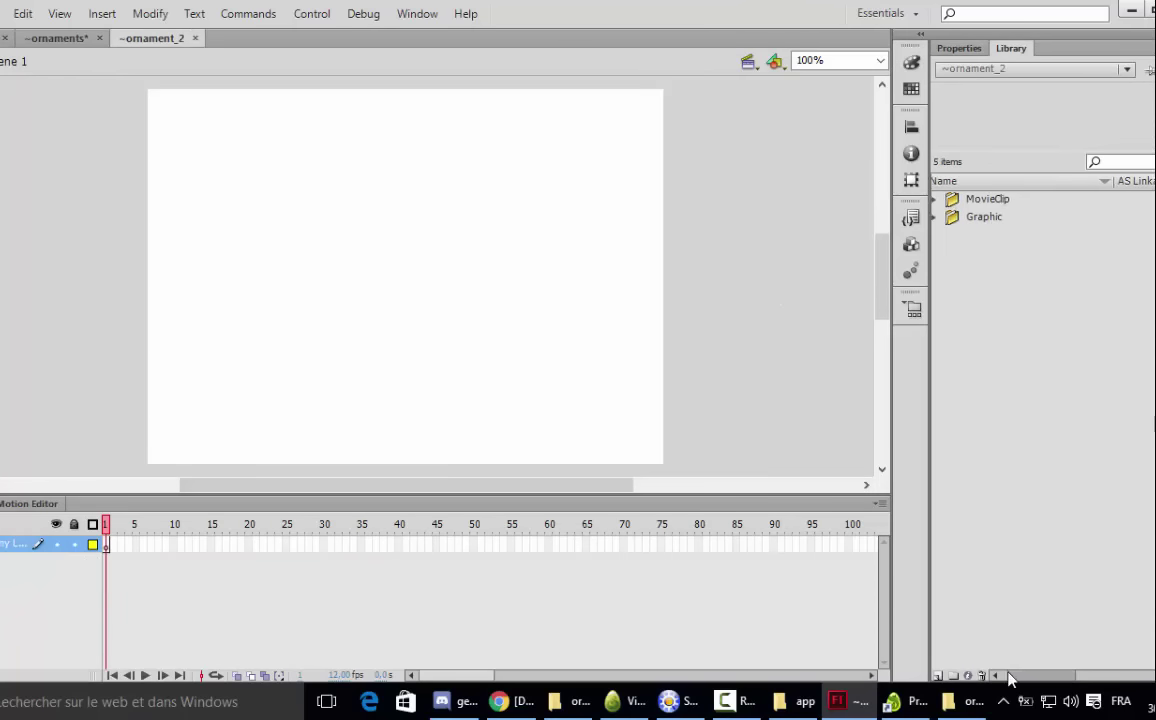
- Expand the library folders of ~ornament_2, preview sprite 3 and check its AS Linkage name
click(939, 200)
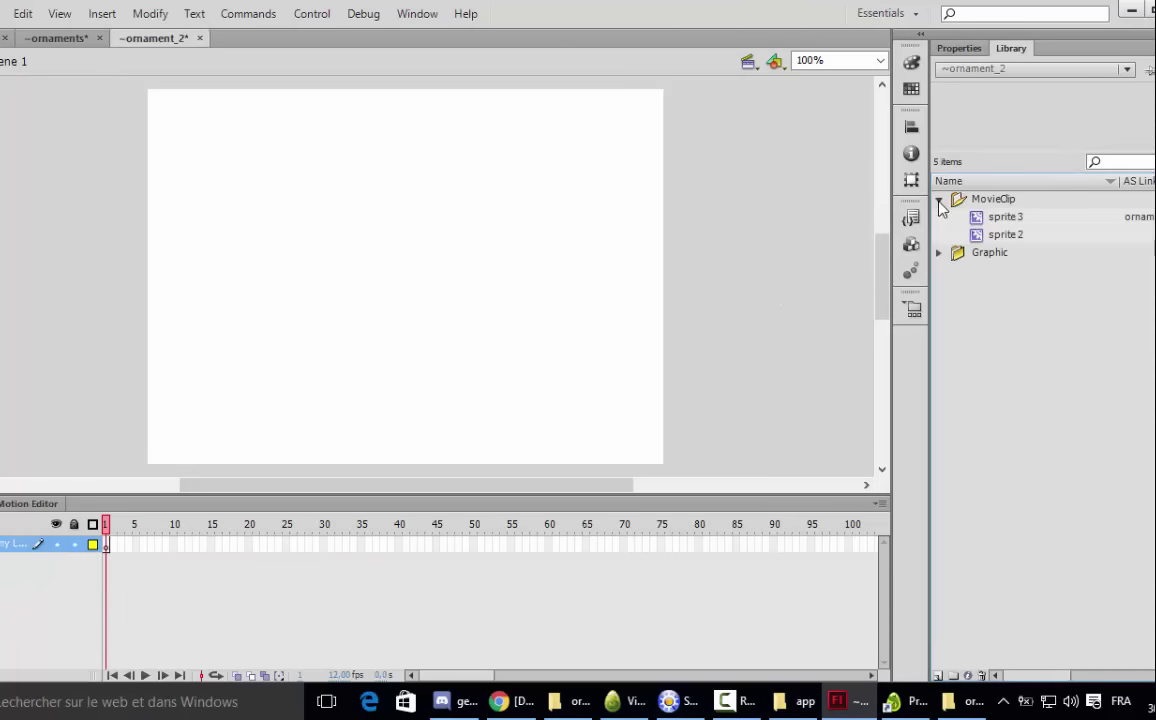
click(939, 253)
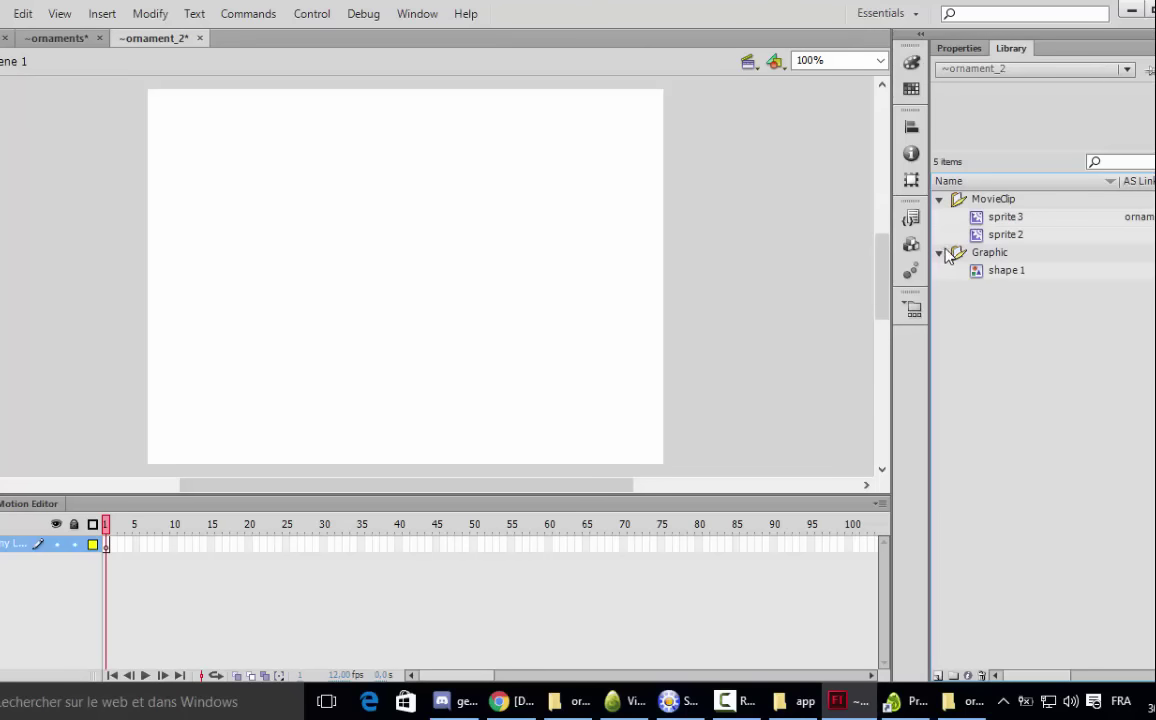
click(939, 253)
click(939, 200)
click(939, 200)
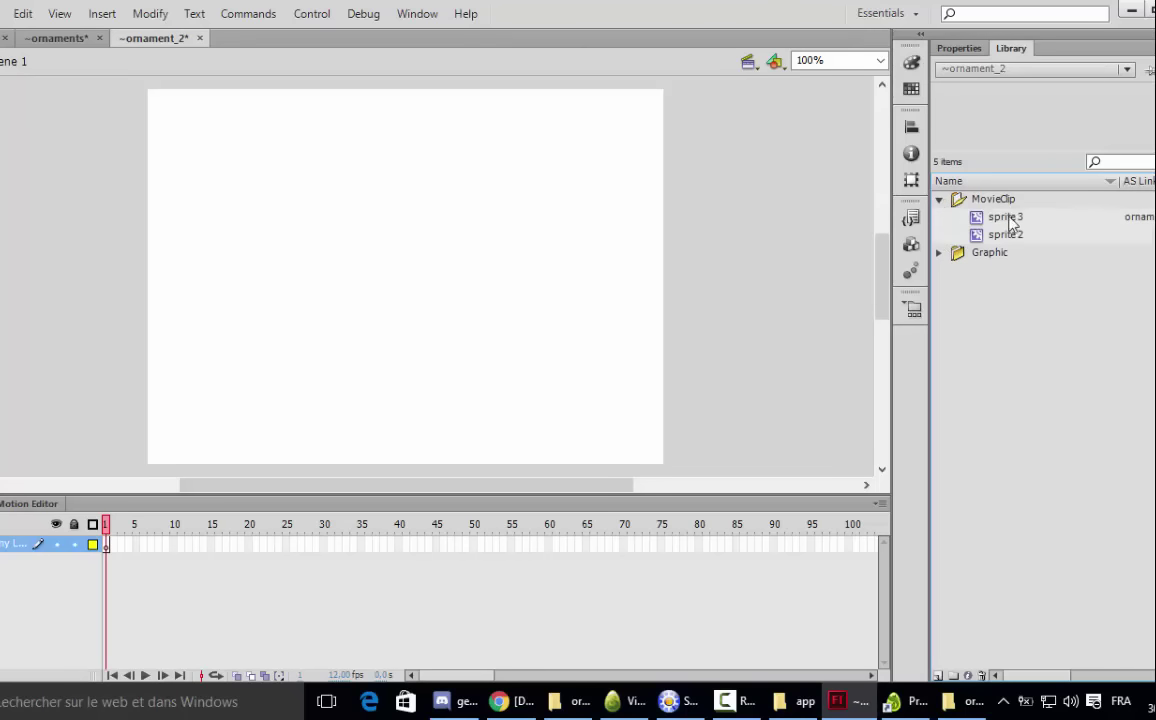
click(1150, 222)
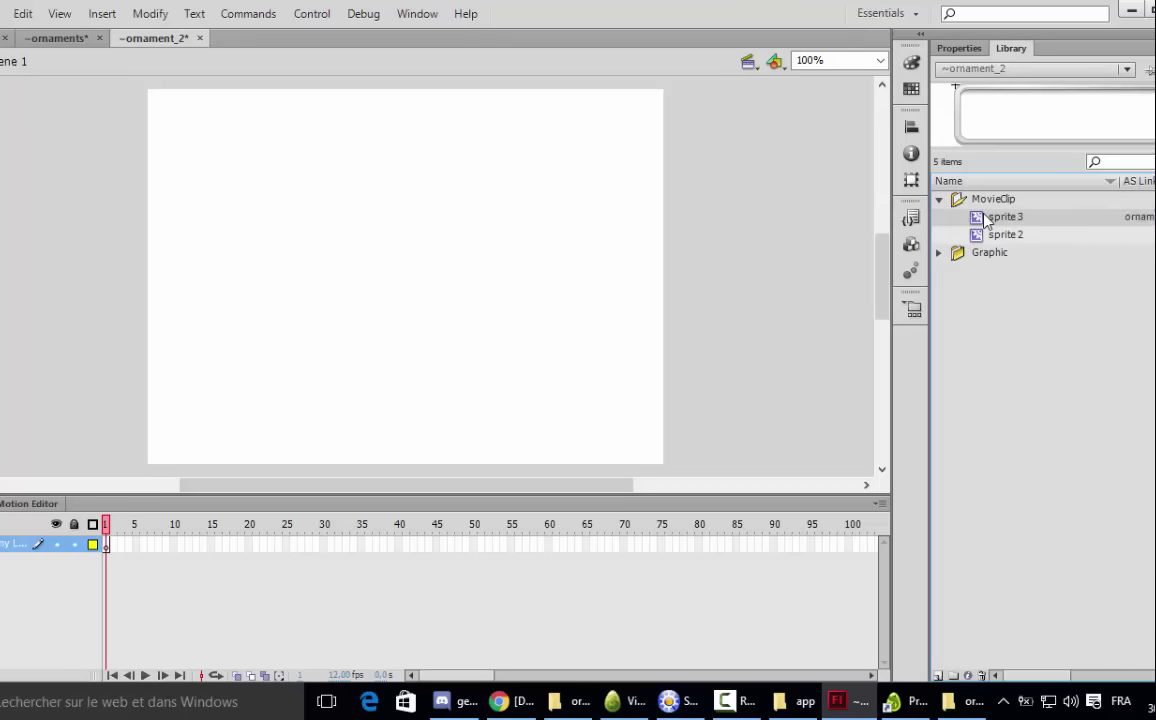
- Copy sprite 293, linked as ornament_33, from the library of the ~ornaments document
click(42, 42)
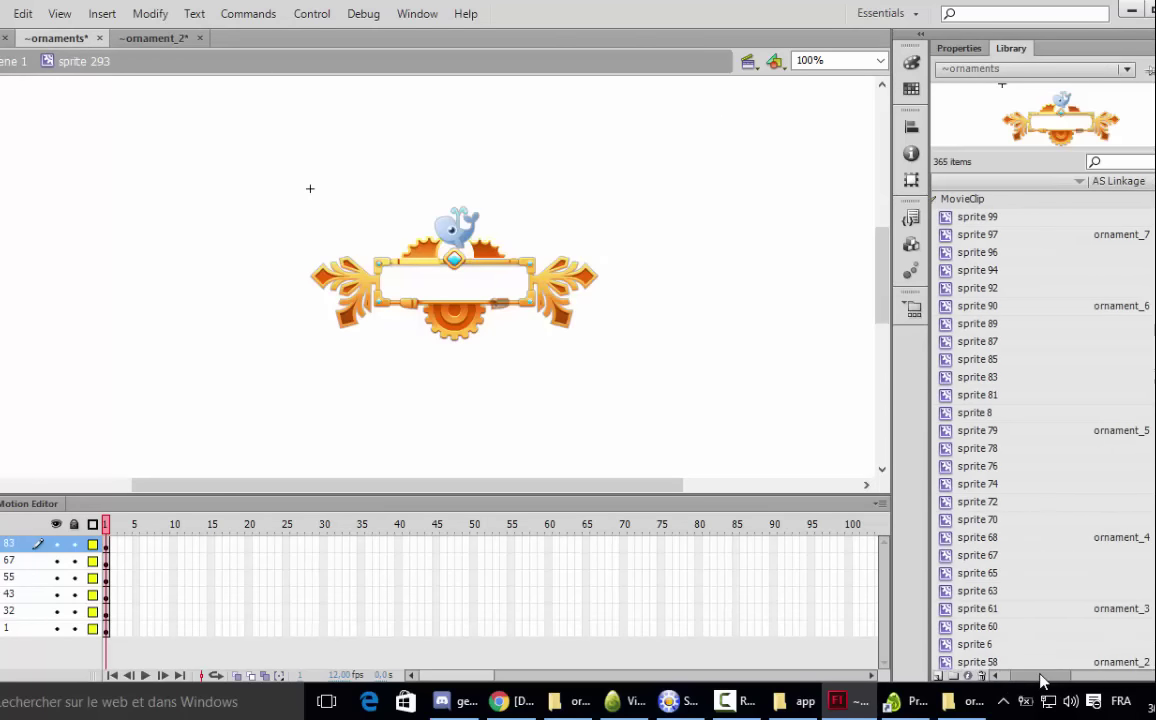
scroll(1036, 530, down, 13)
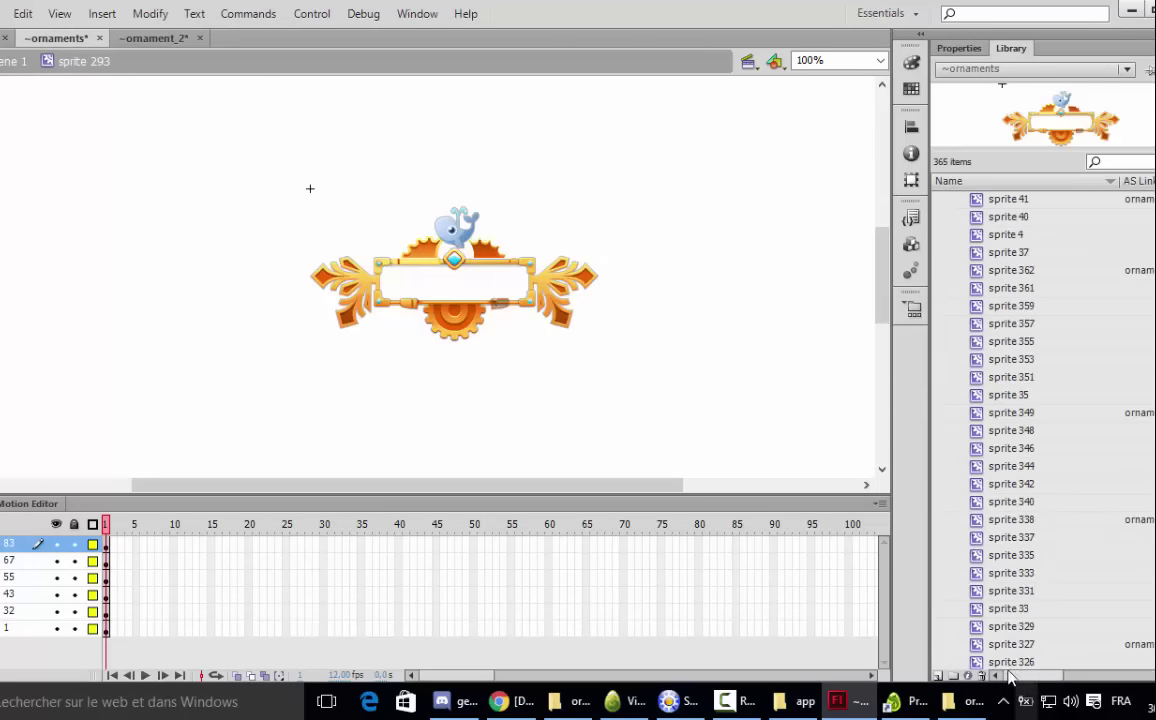
scroll(1010, 495, right, 2)
scroll(1010, 490, down, 5)
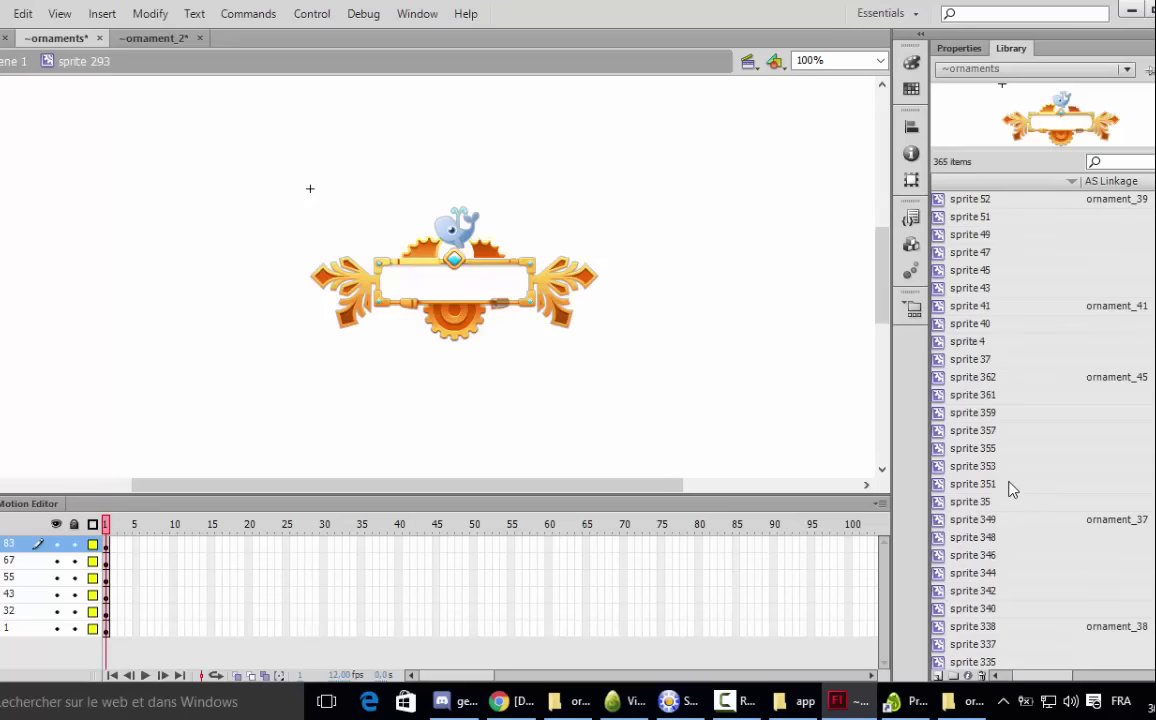
scroll(1010, 490, down, 4)
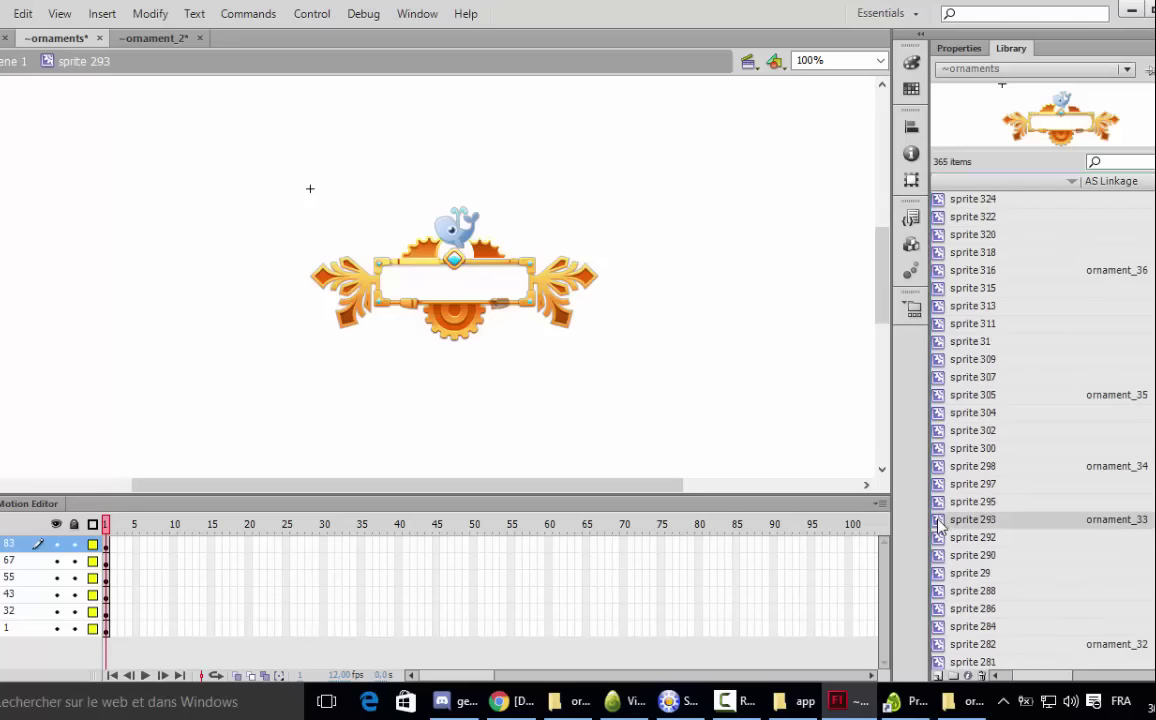
right_click(941, 520)
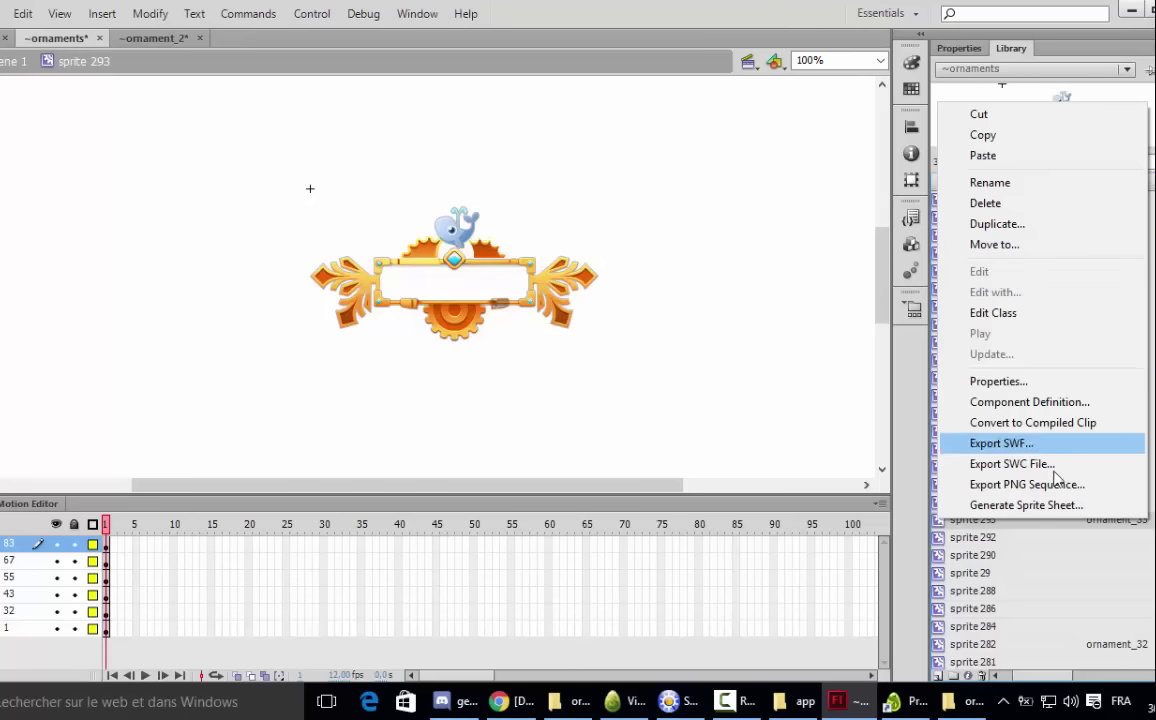
click(1045, 554)
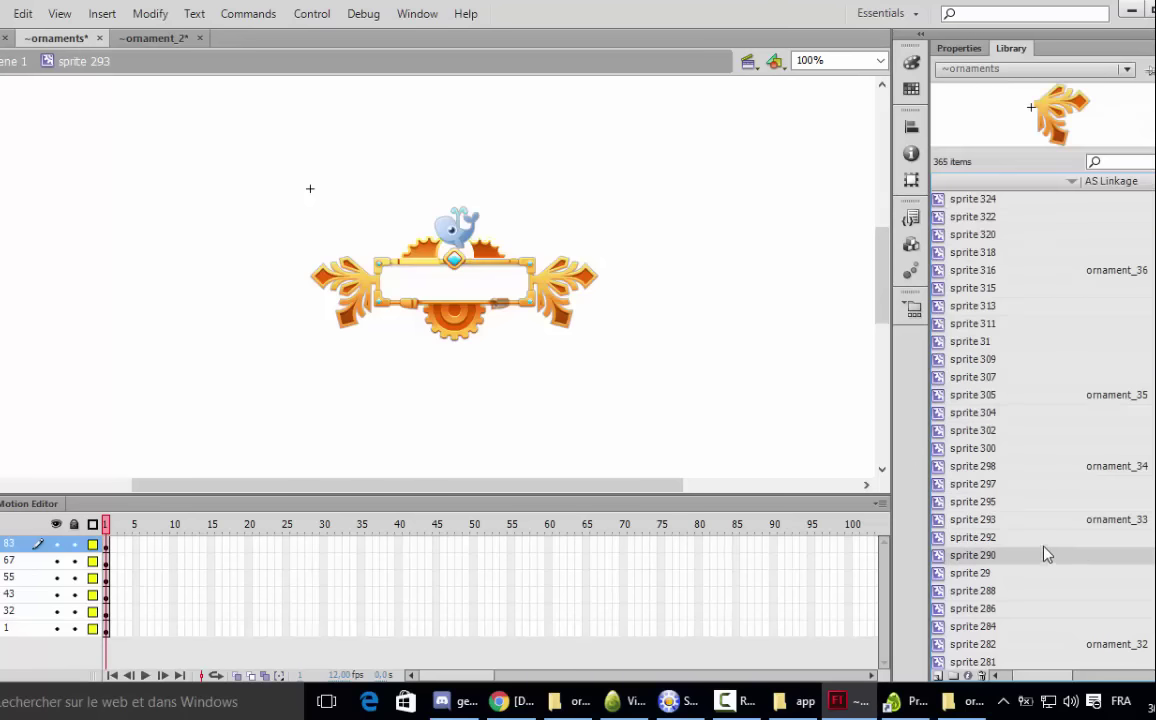
click(945, 519)
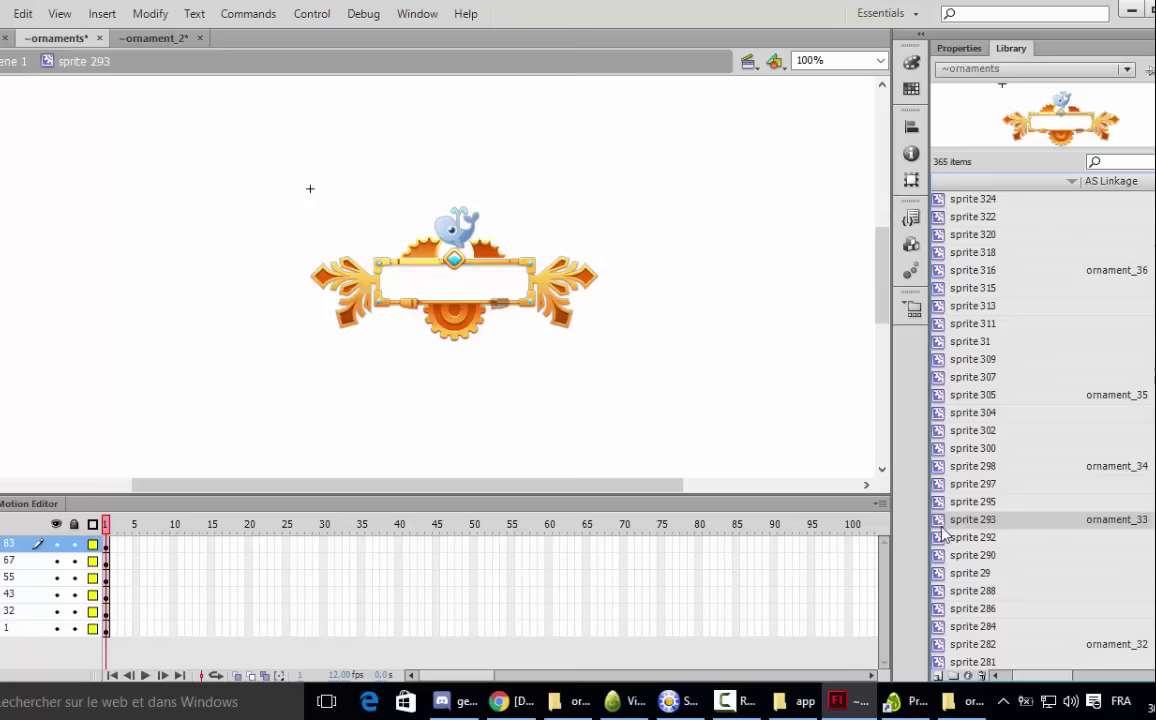
right_click(943, 523)
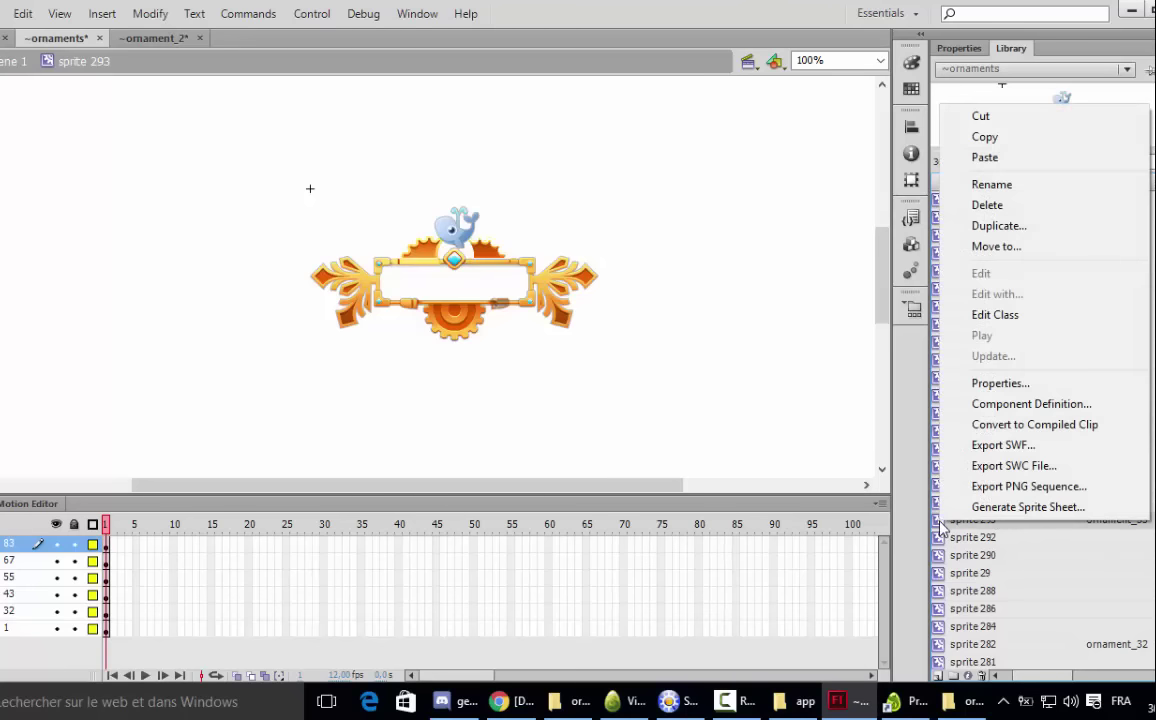
click(985, 137)
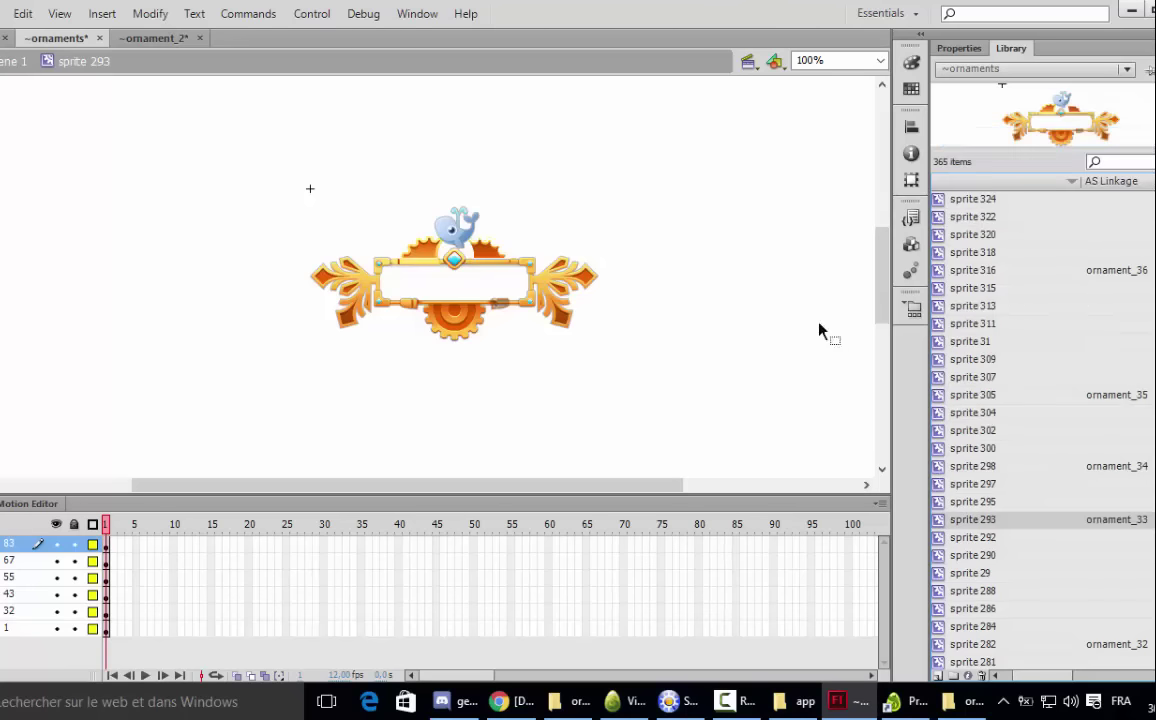
- Paste the copied sprite into the MovieClip folder of the ~ornament_2 library
click(170, 42)
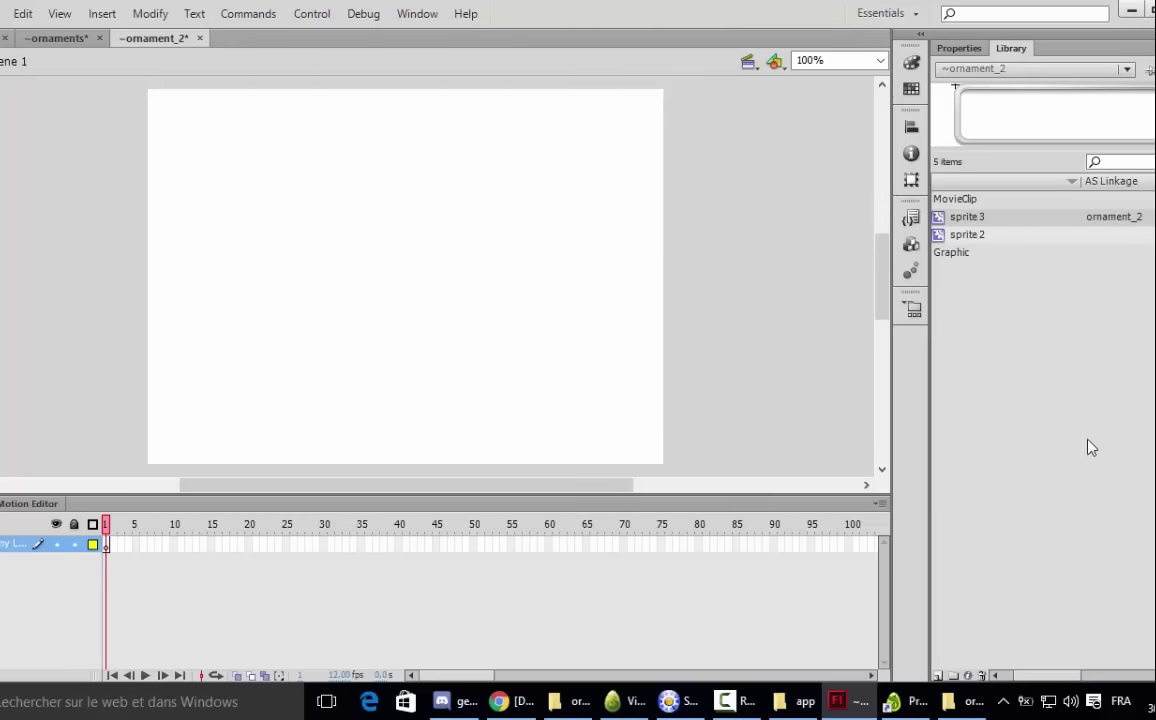
right_click(950, 236)
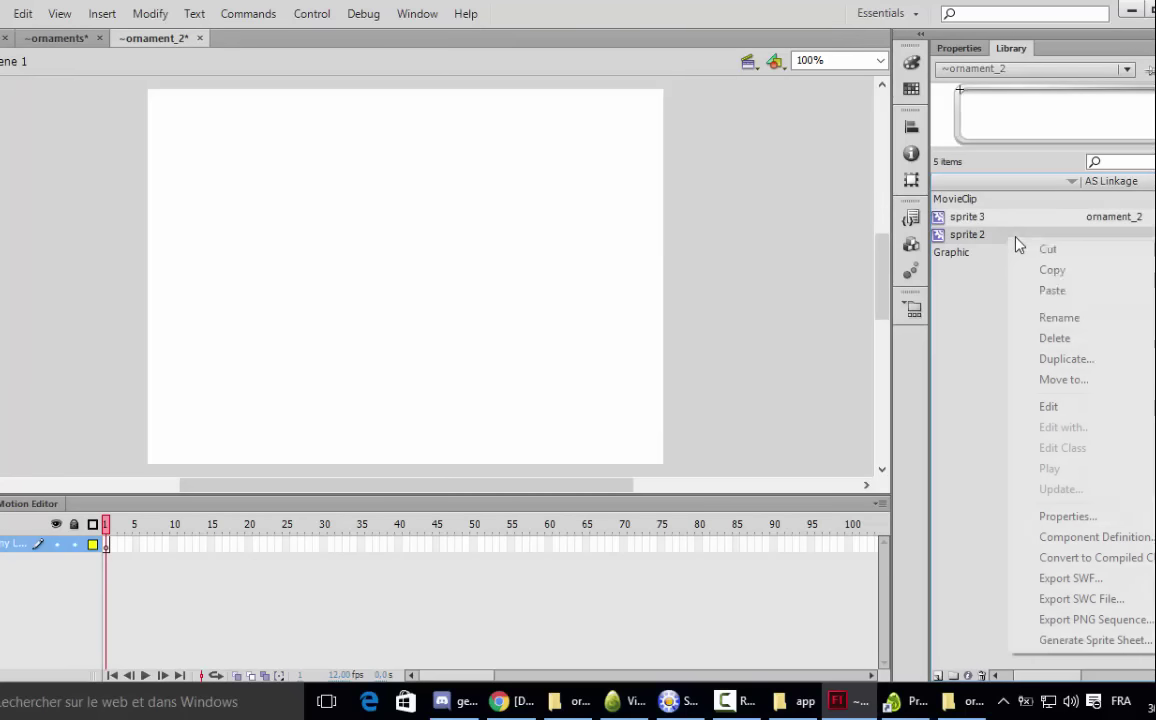
right_click(1030, 244)
click(1058, 292)
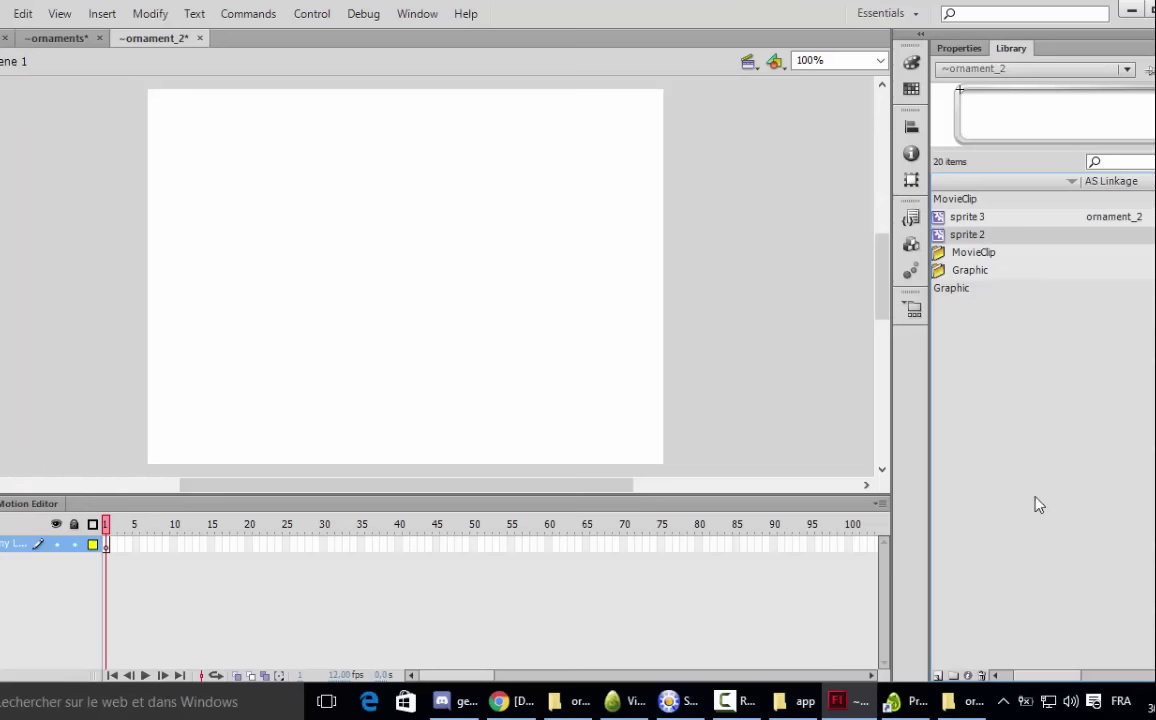
- Expand the pasted MovieClip folder and change the AS Linkage of sprite 293 to ornament_2
click(939, 253)
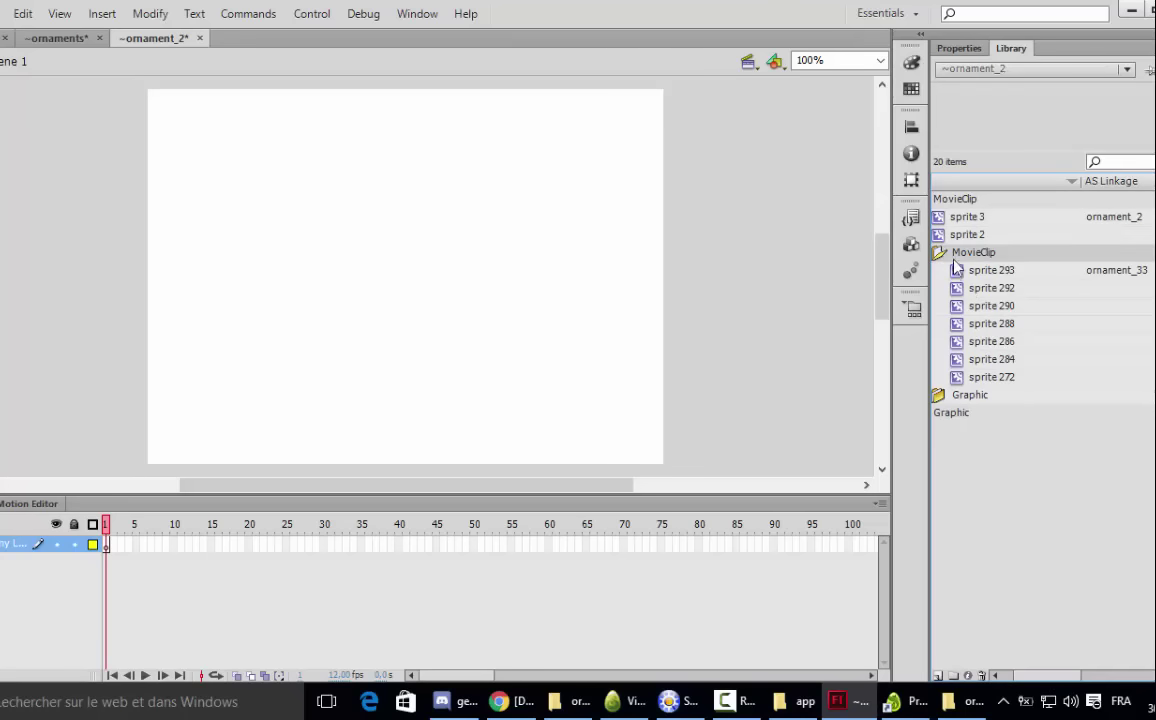
click(1012, 272)
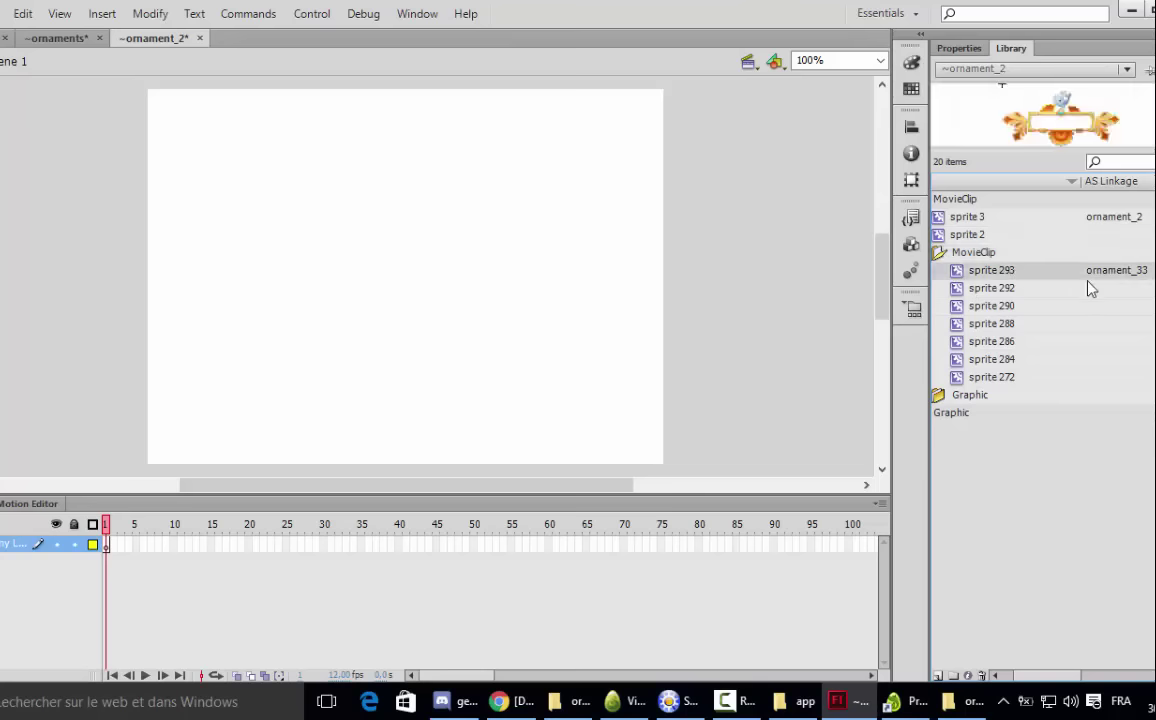
double_click(1131, 273)
drag(1137, 270, 1152, 270)
- Change the AS Linkage of sprite 3 to ornament_33
double_click(1143, 216)
key(End)
key(shift+Left)
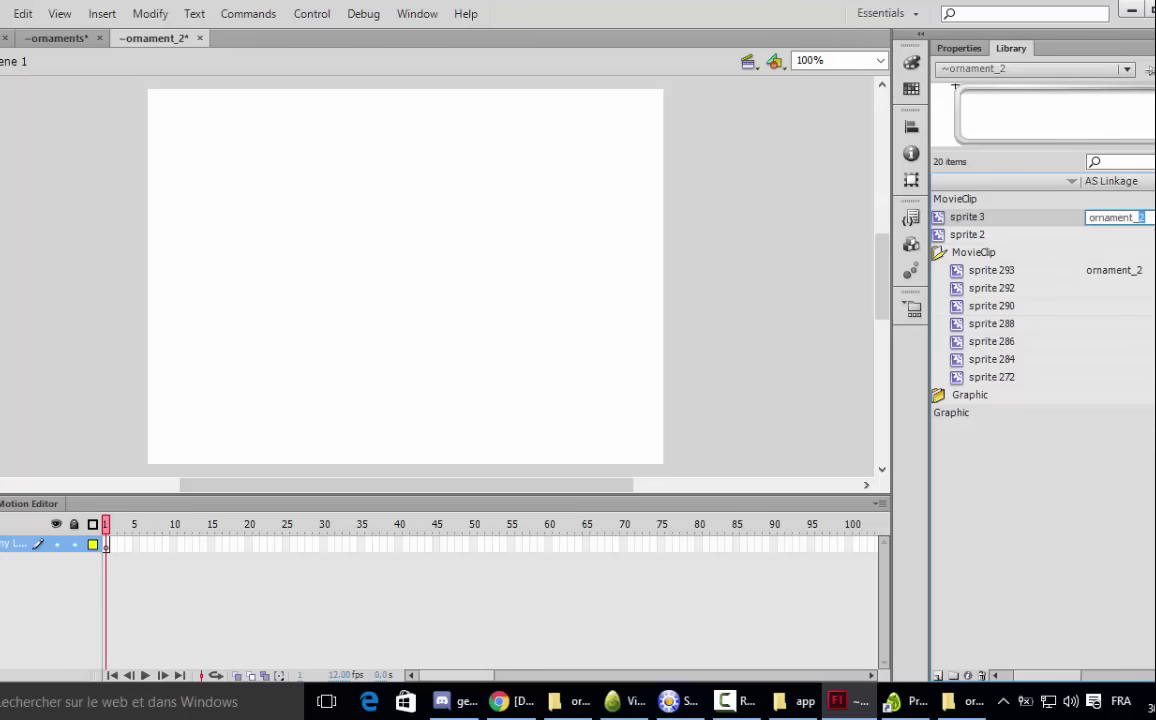
text(33)
key(Return)
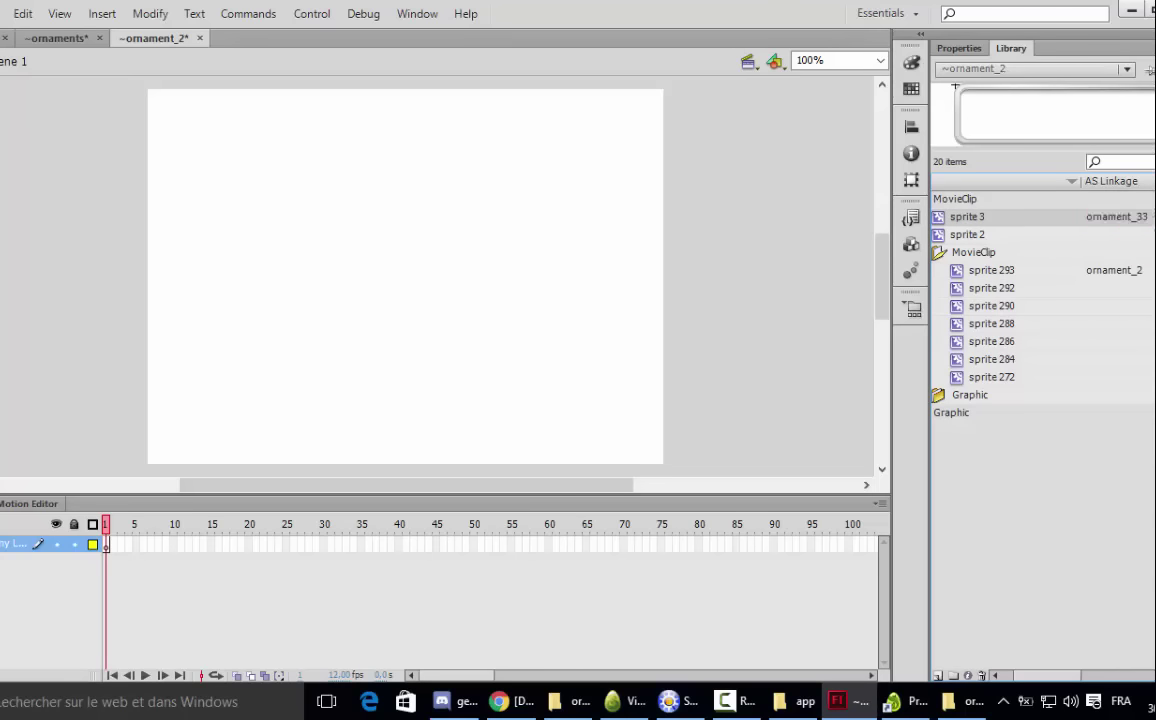
- Open sprite 293 from the ~ornament_2 library and enter its whale clip, sprite 272, for editing
double_click(960, 274)
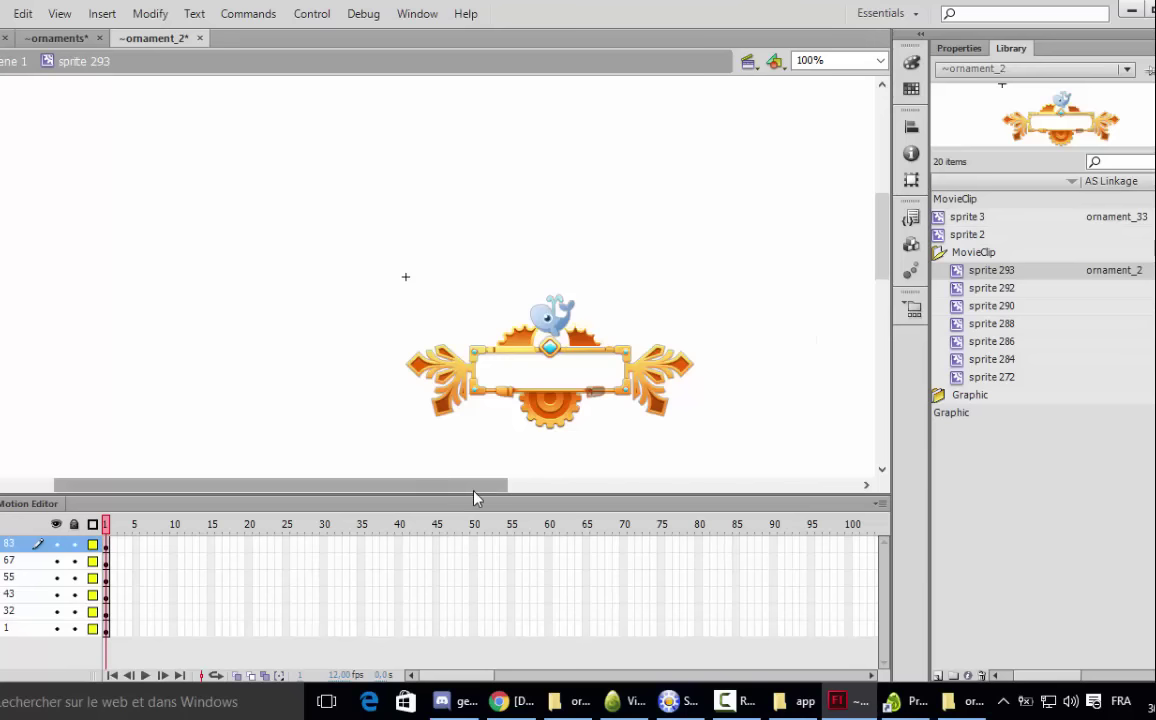
drag(472, 488, 637, 439)
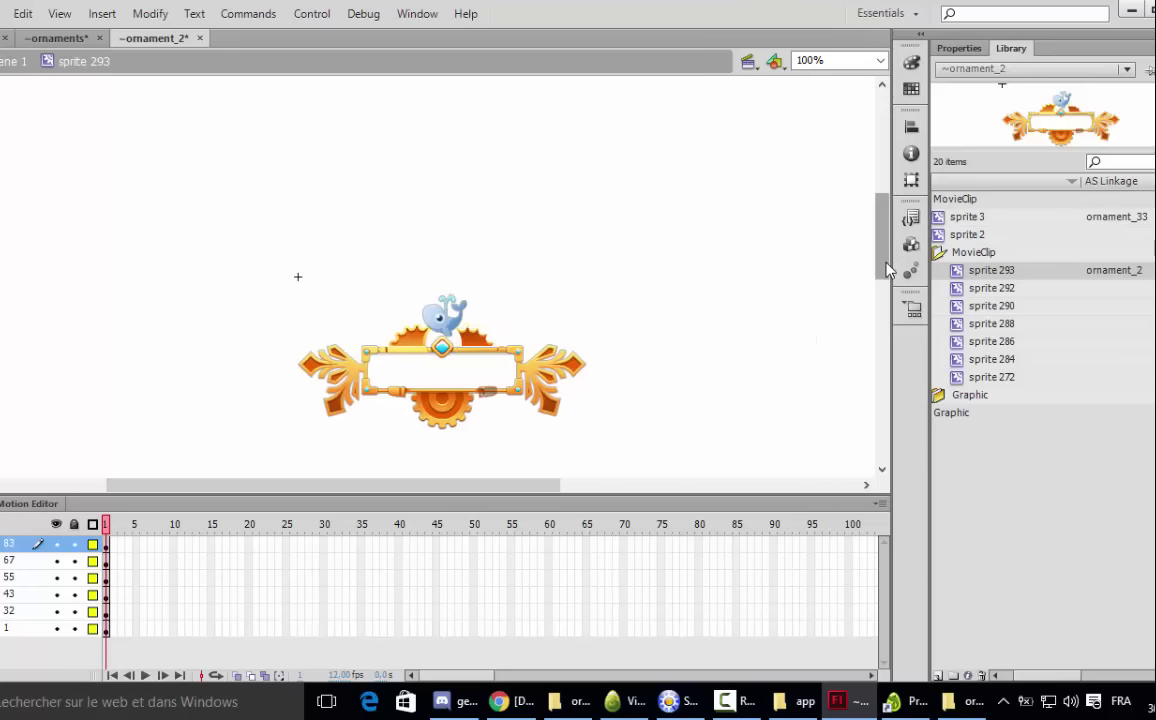
drag(878, 258, 878, 271)
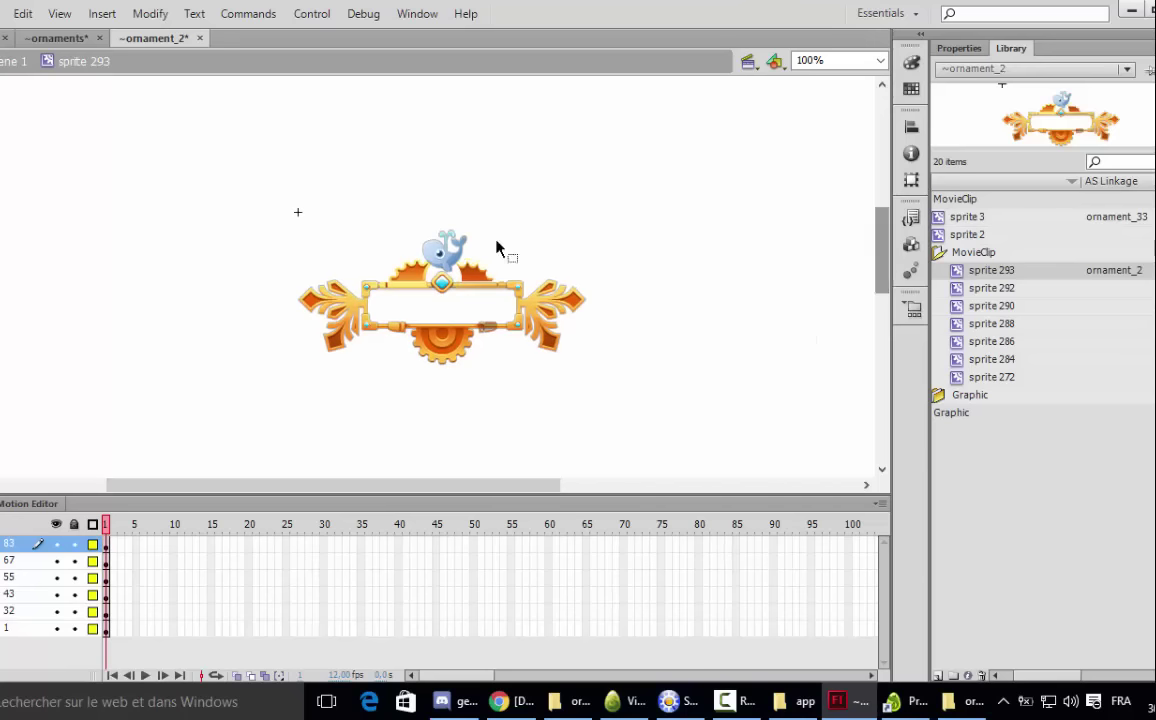
double_click(443, 256)
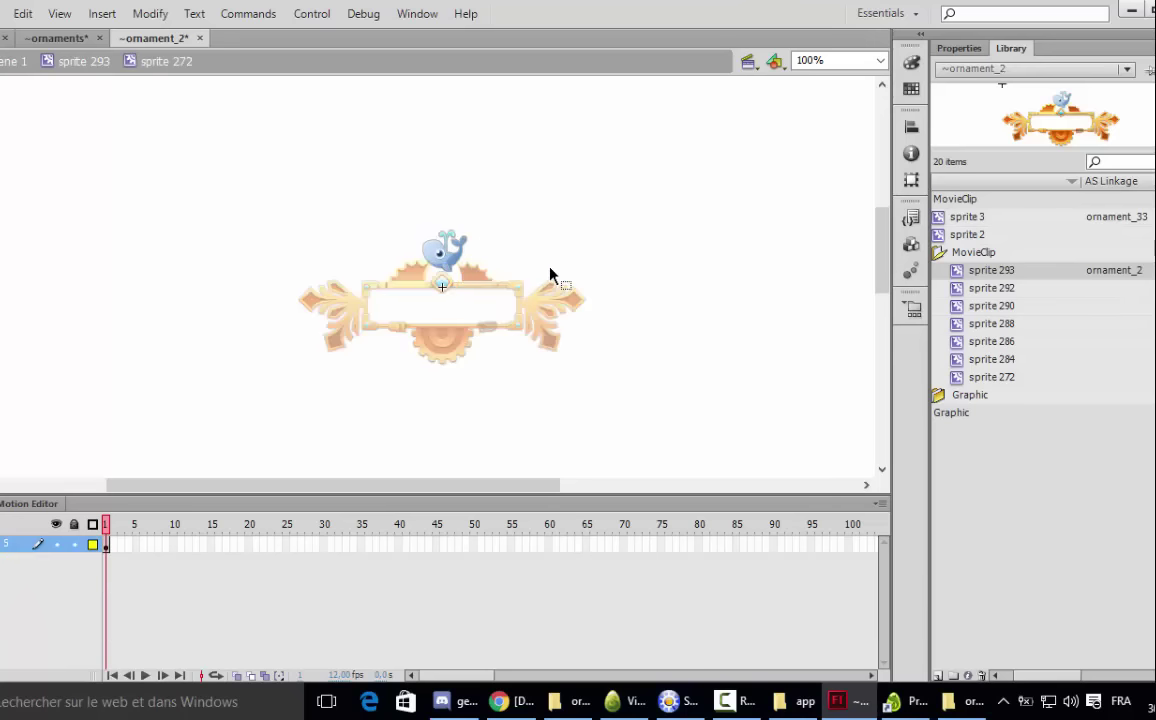
- Enter the whale's shape 271, show its properties and apply the Solid stroke style
click(960, 55)
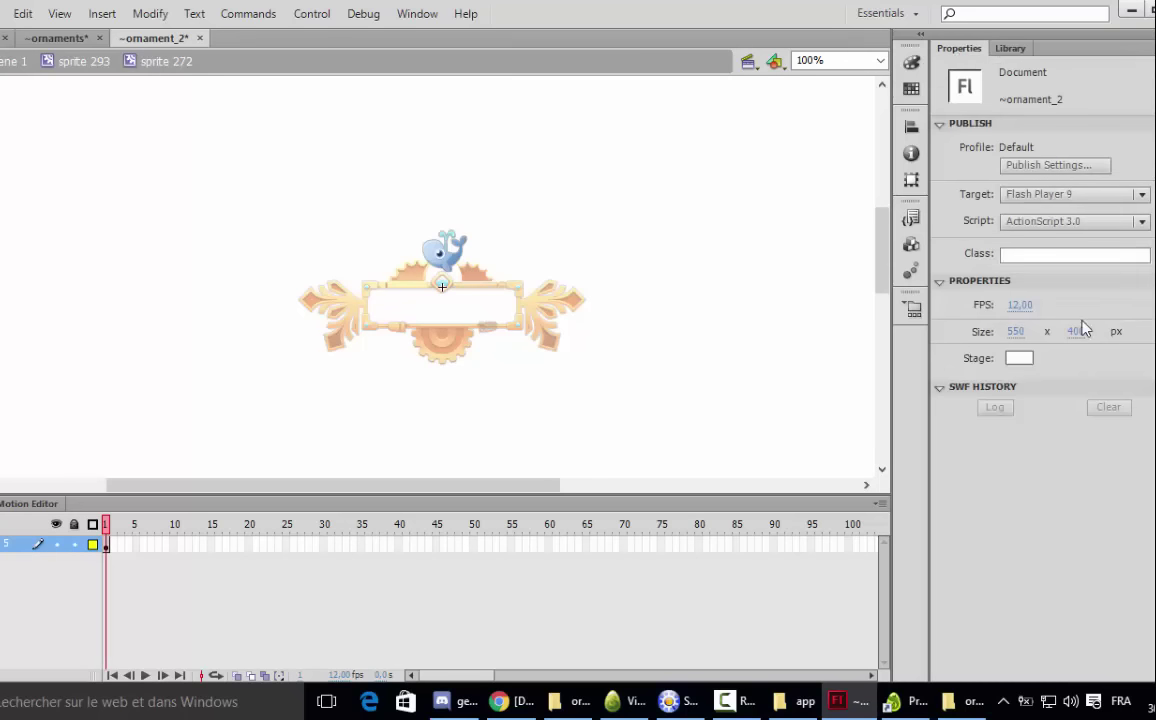
drag(1013, 331, 996, 331)
double_click(459, 255)
click(1030, 279)
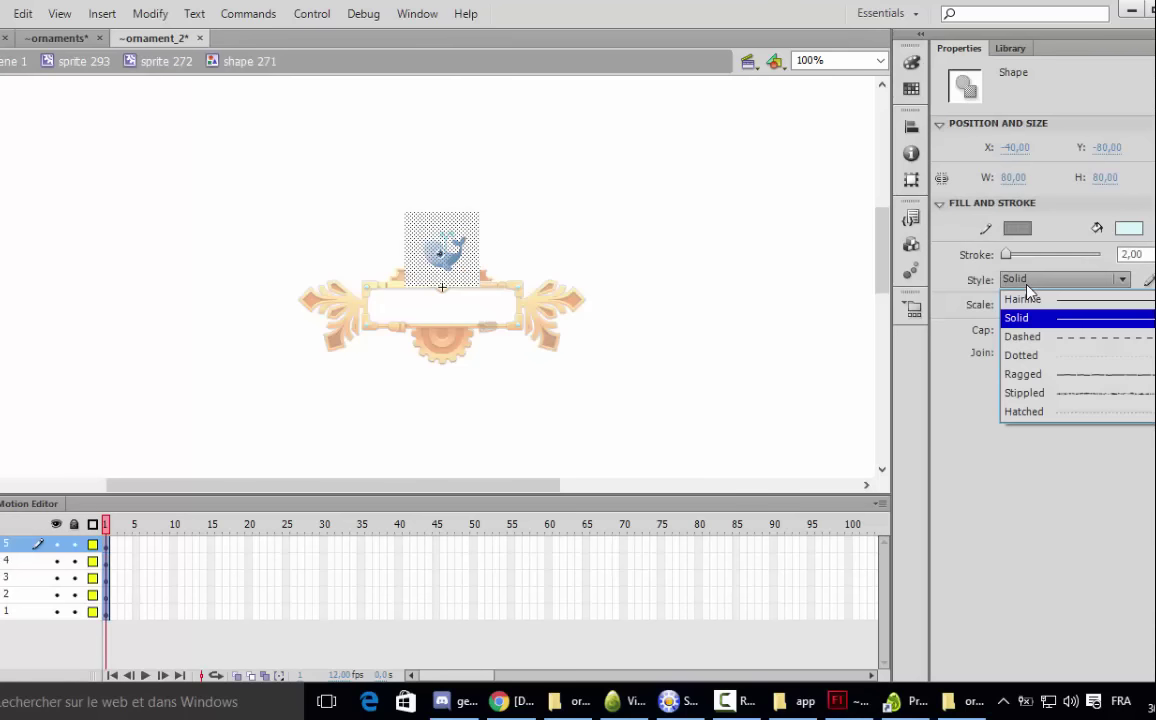
click(1032, 316)
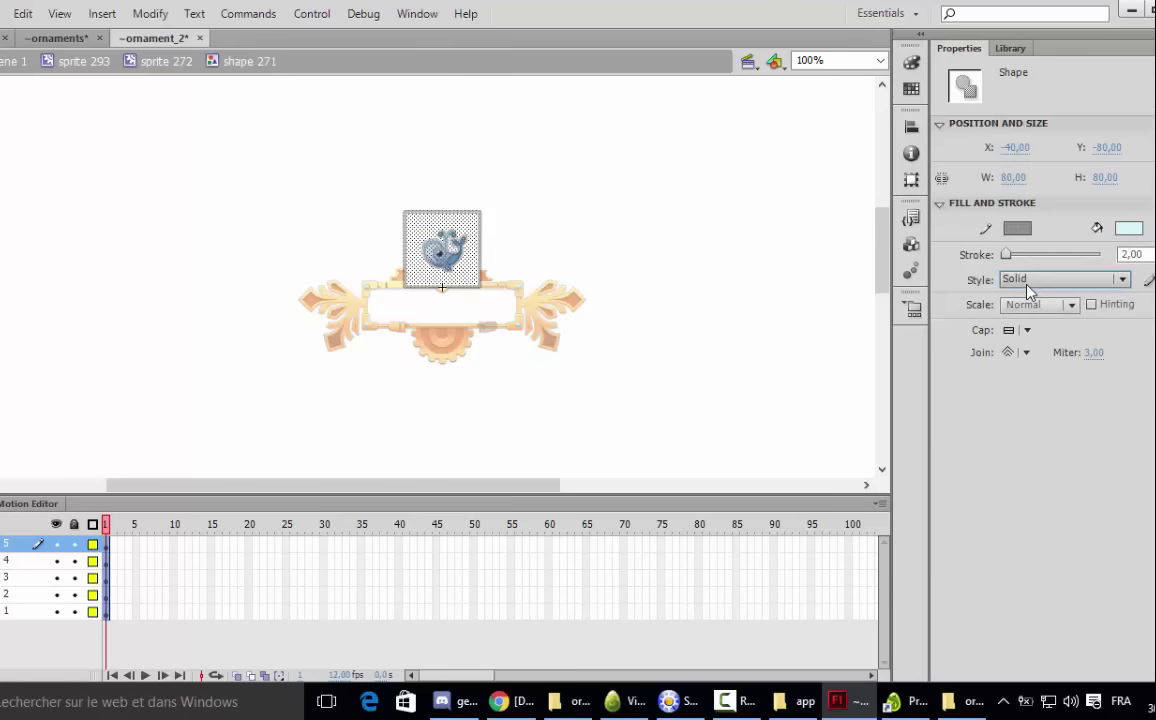
click(1014, 179)
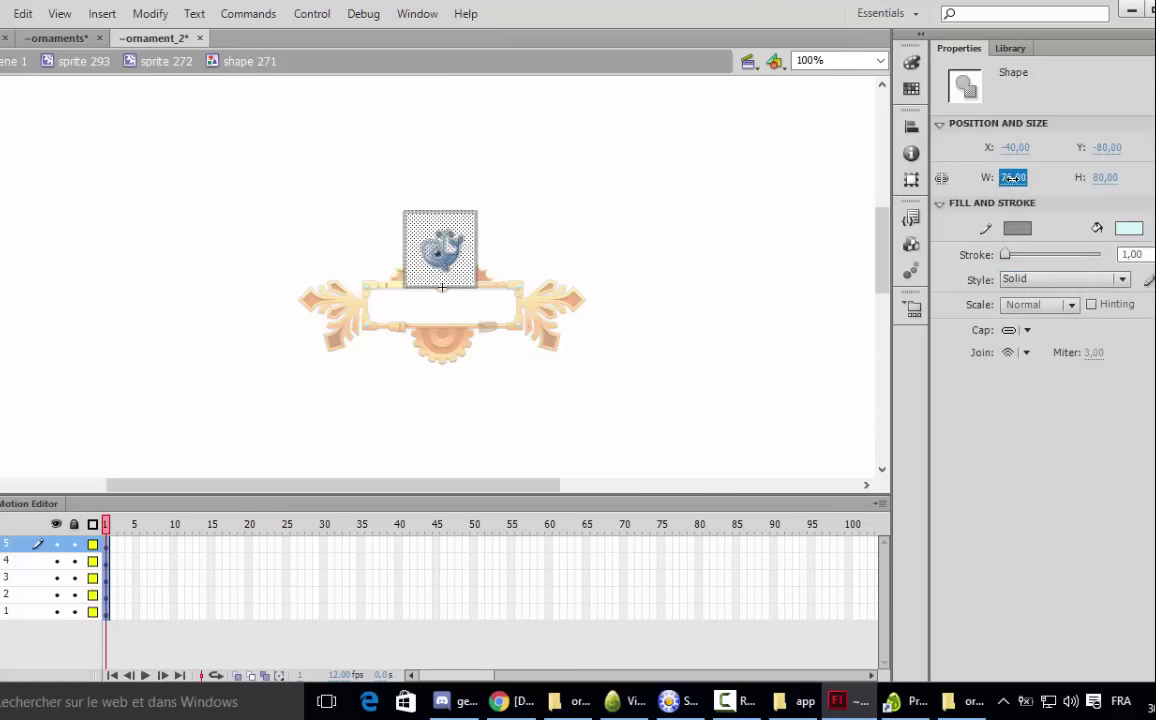
click(1104, 177)
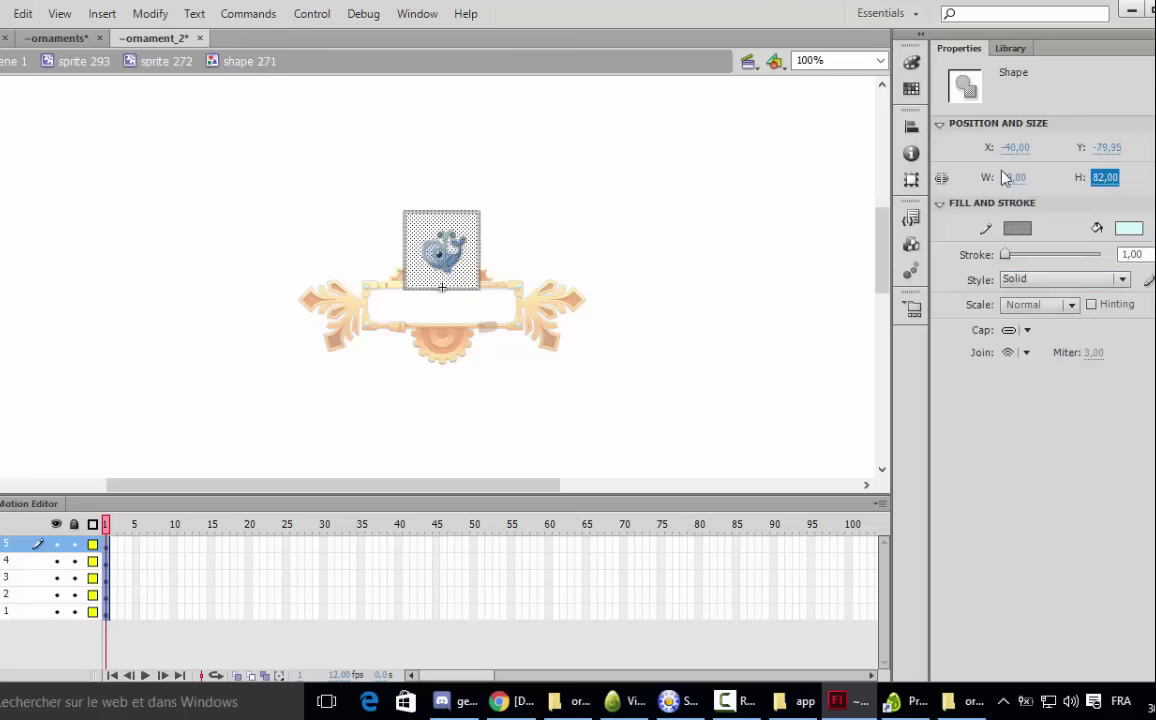
click(545, 216)
click(460, 238)
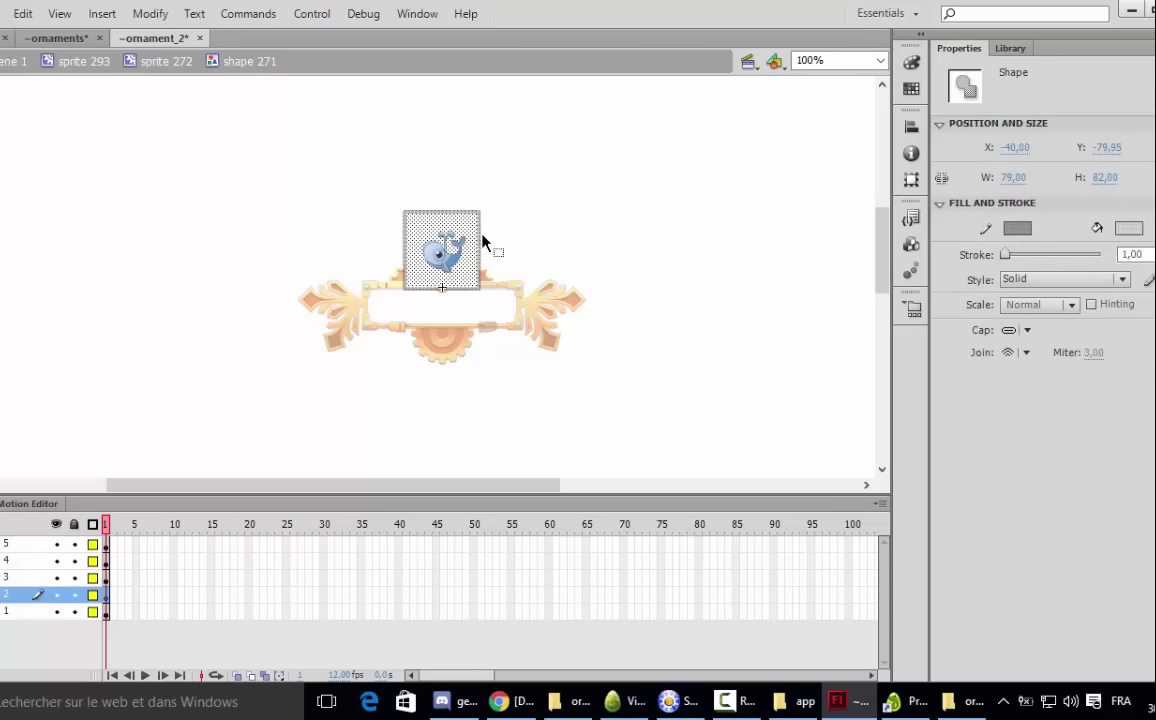
click(482, 242)
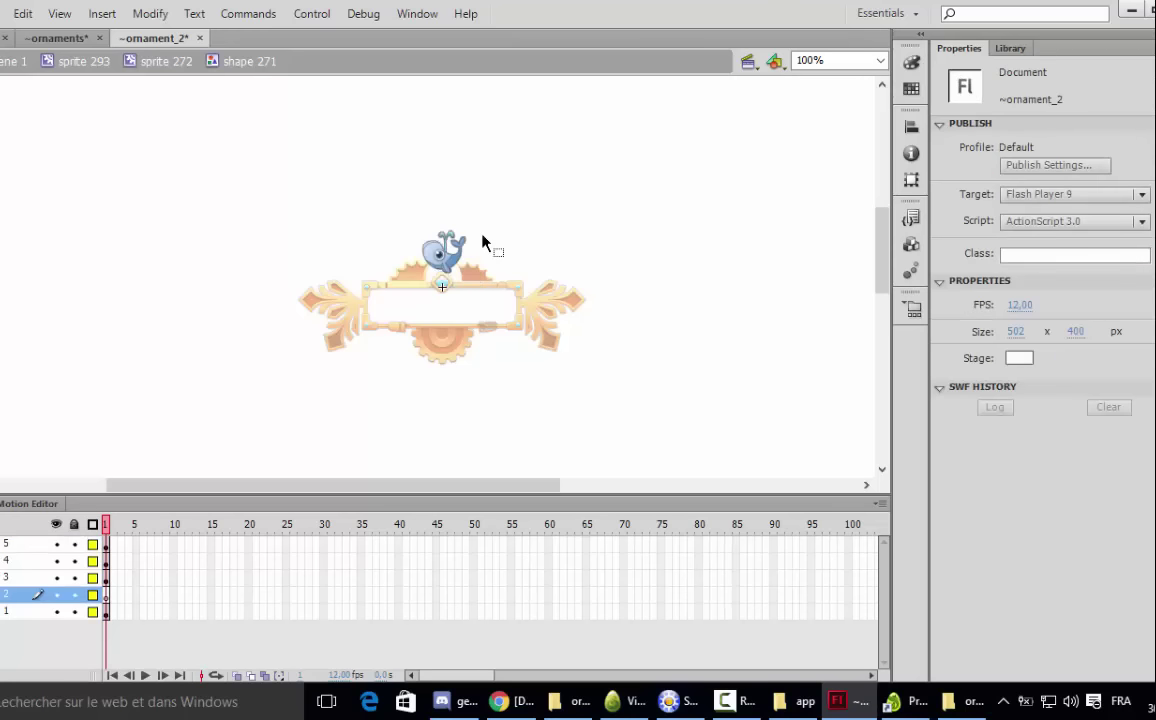
click(448, 258)
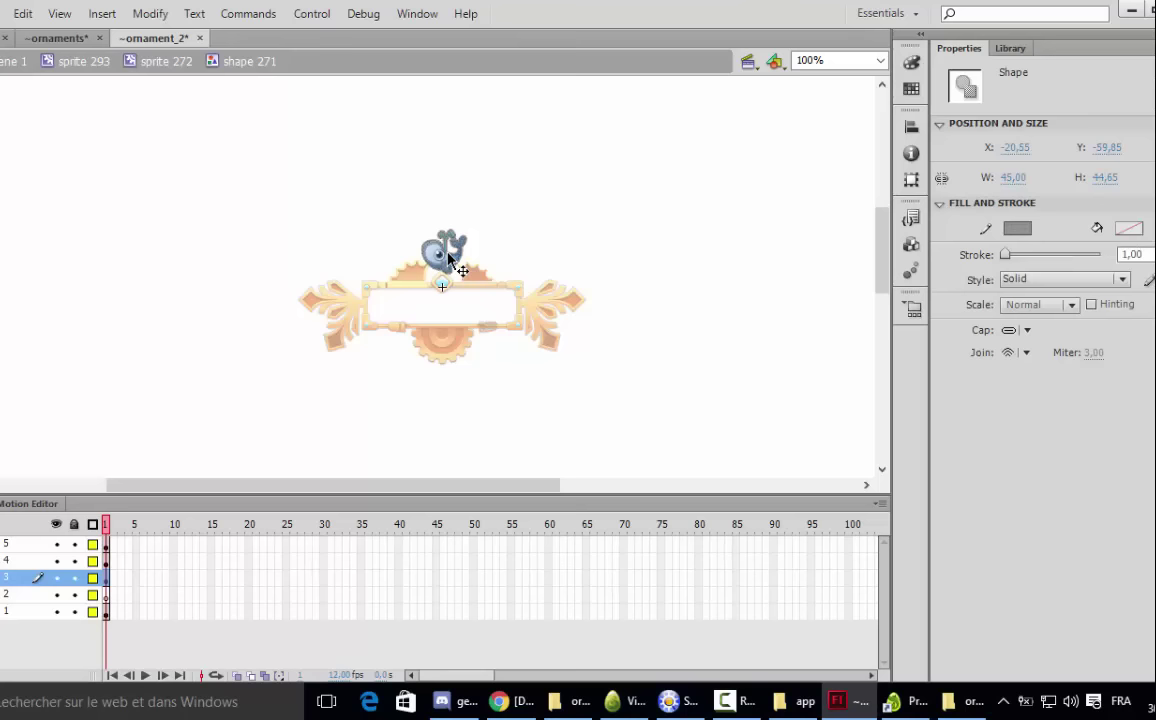
click(448, 258)
click(448, 258)
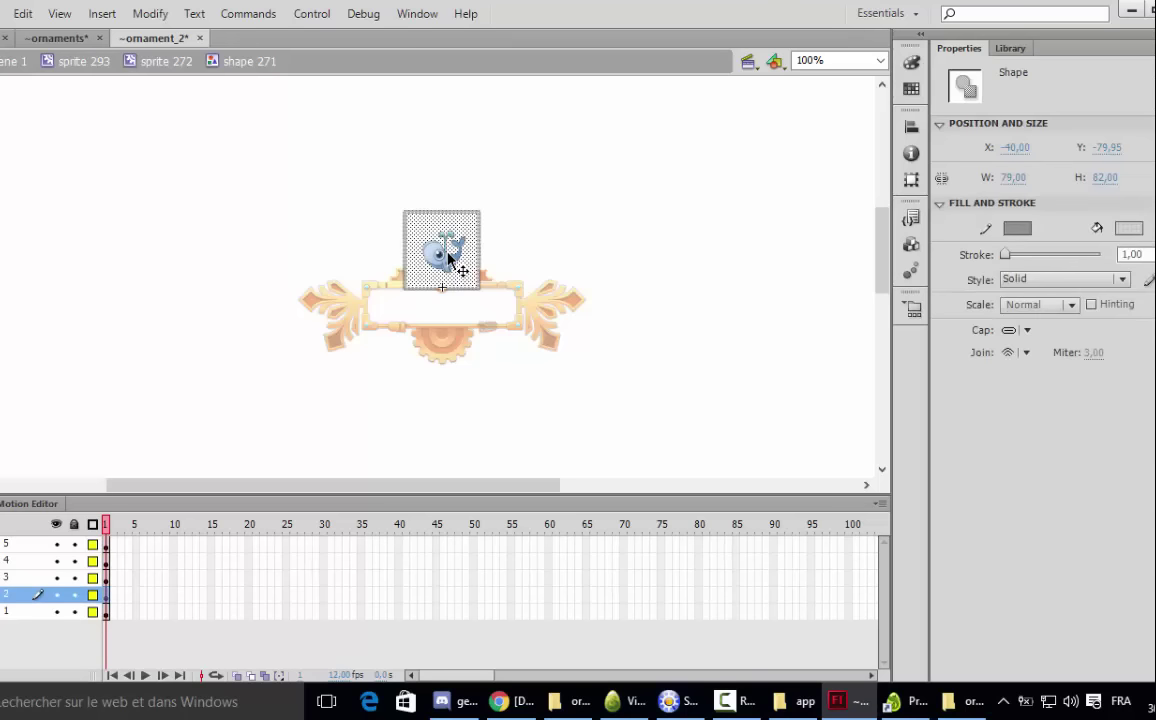
click(448, 258)
click(448, 258)
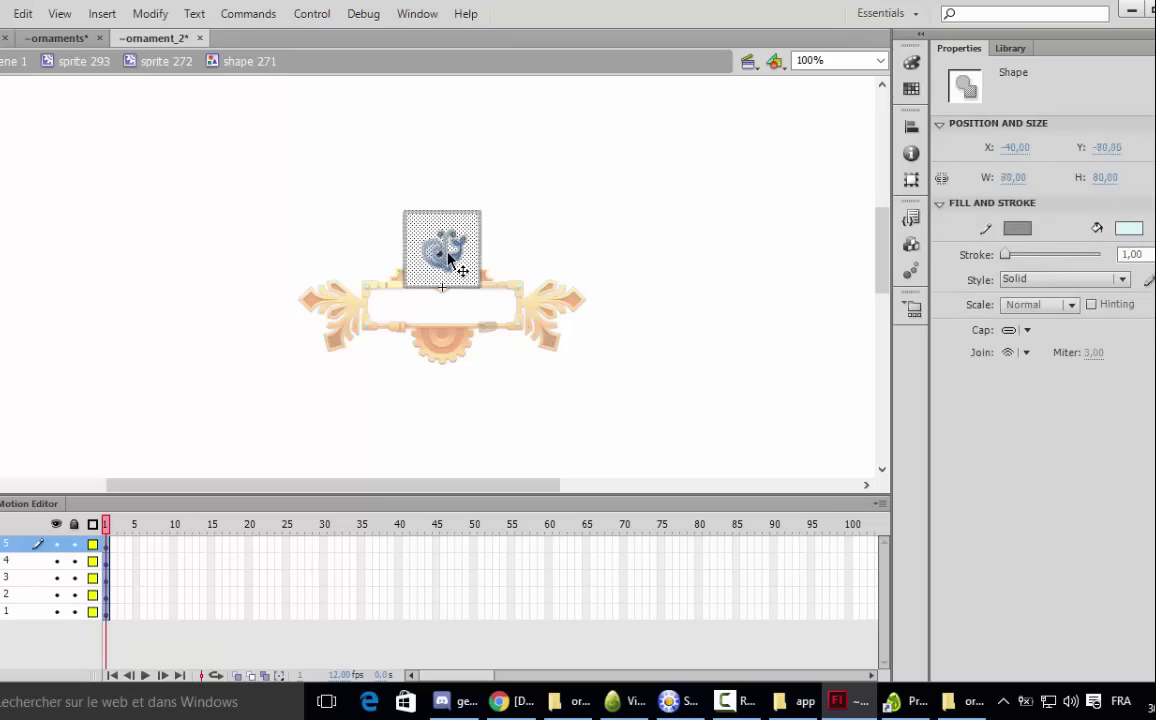
- Leave shape 271, delete the whale instance from sprite 272 and return to sprite 293
double_click(448, 258)
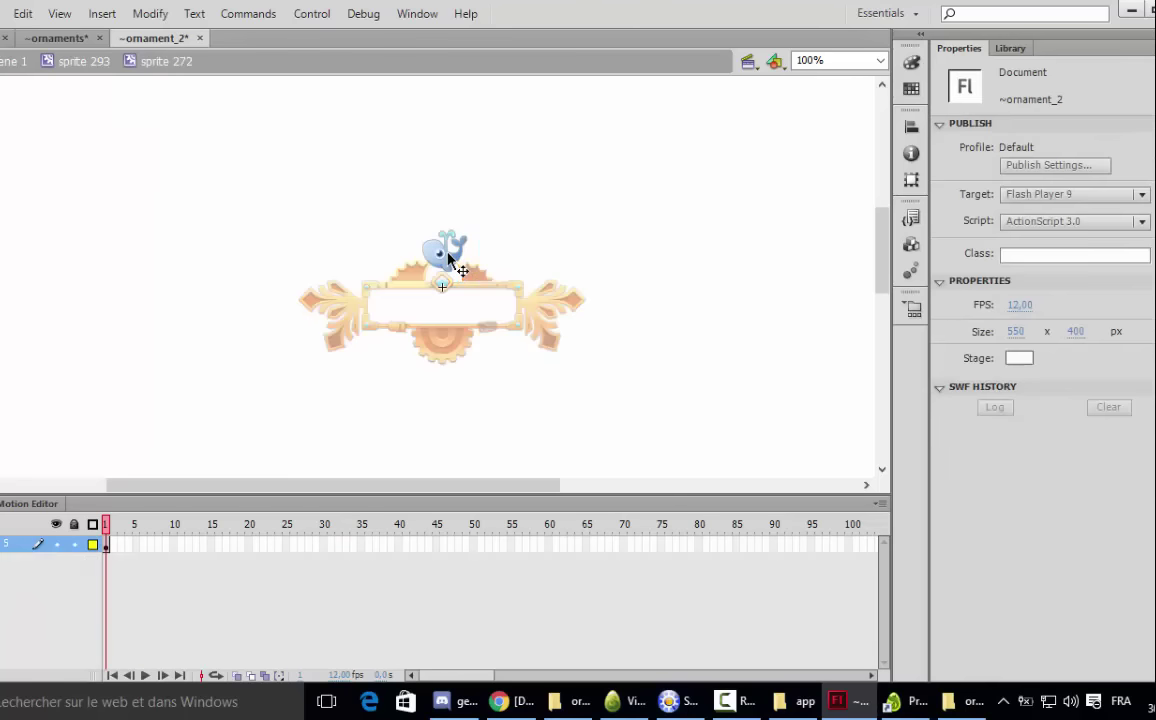
click(448, 258)
right_click(448, 258)
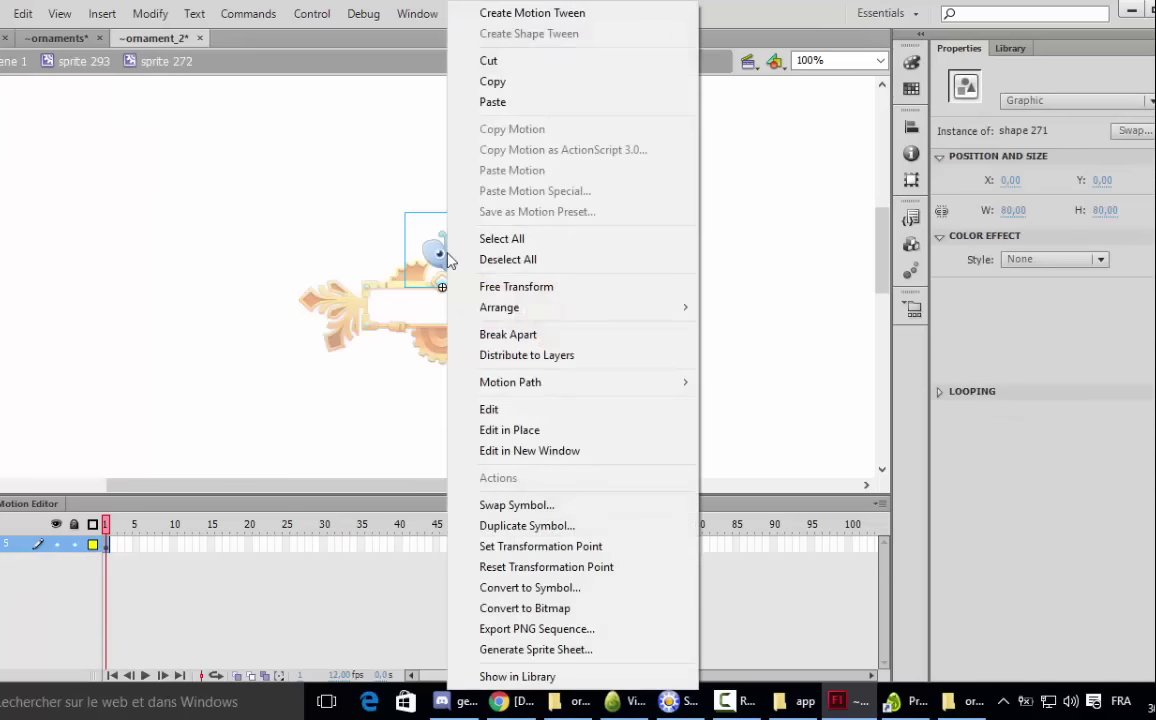
click(366, 209)
click(366, 209)
click(417, 224)
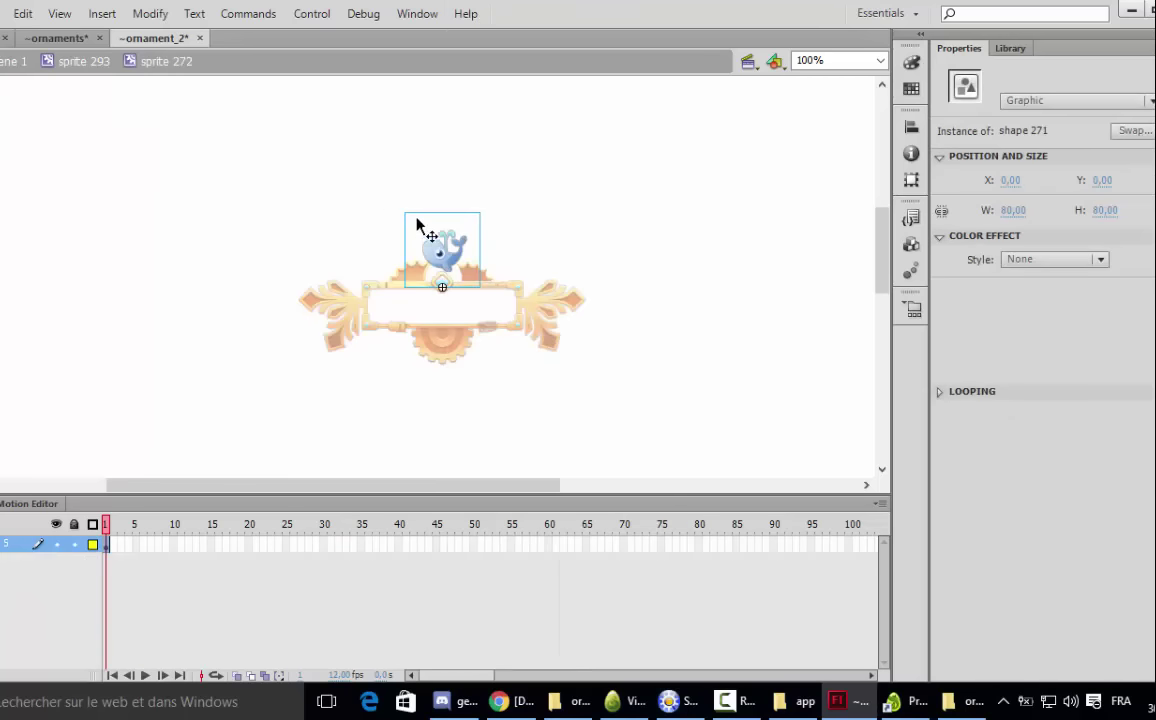
key(Delete)
double_click(417, 224)
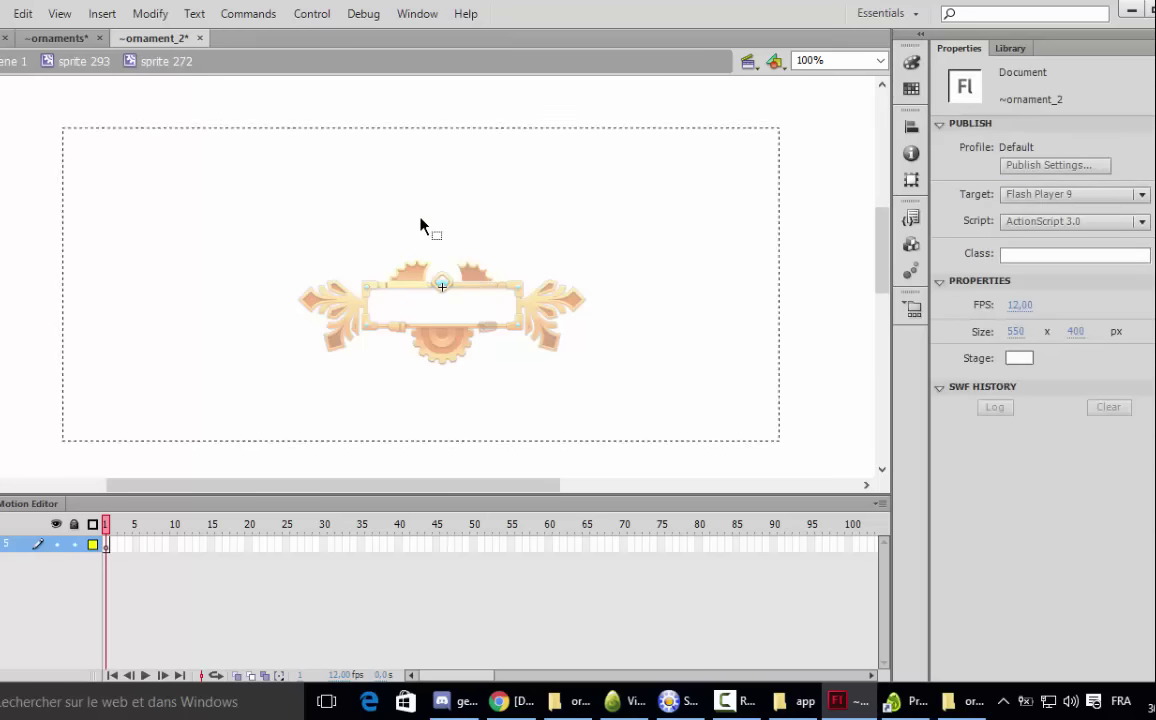
- Switch to File Explorer and show the contents of the Bureau folder
click(983, 705)
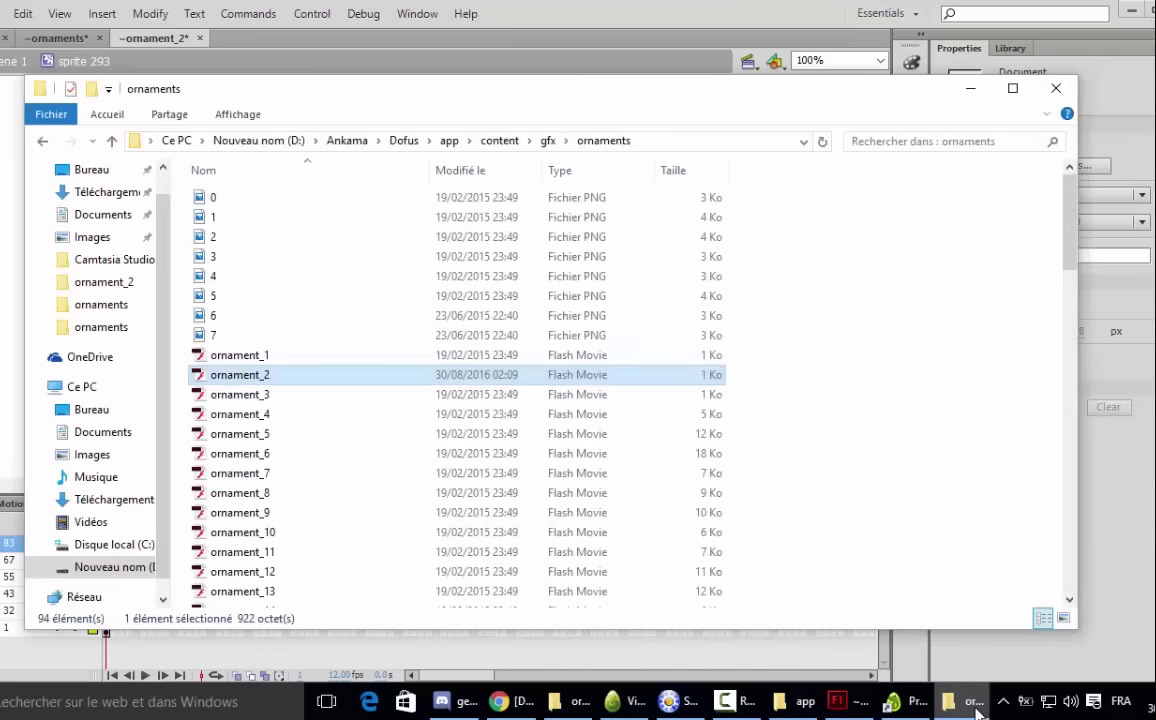
click(978, 708)
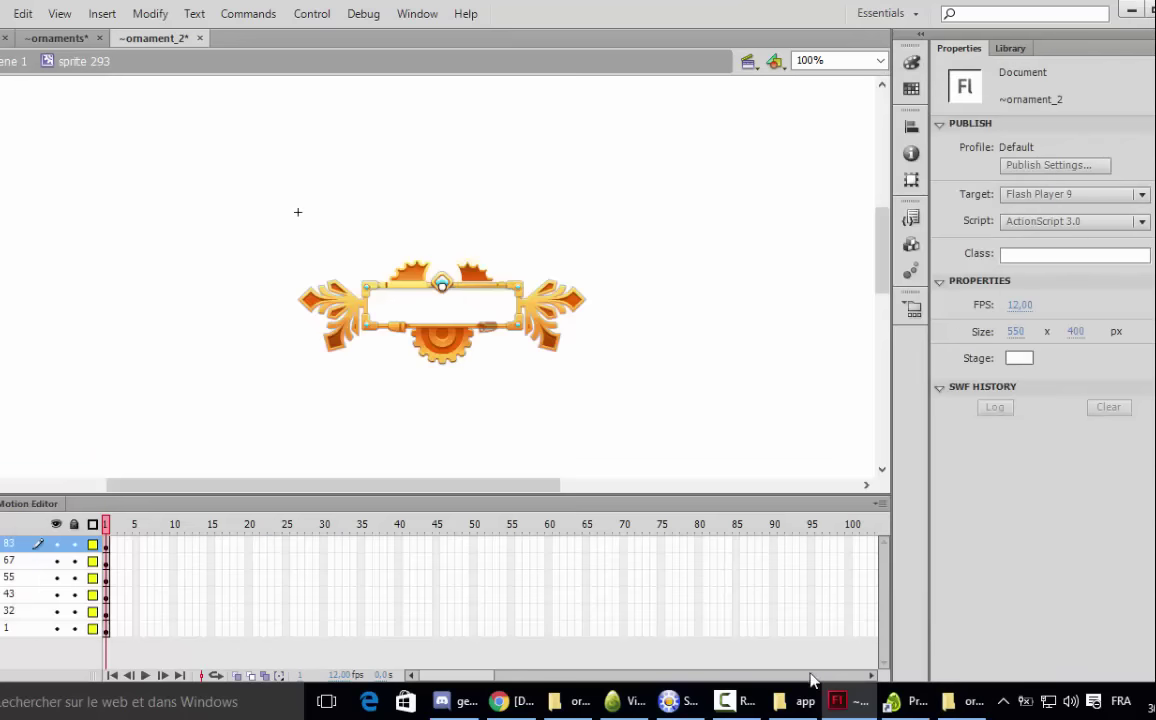
click(578, 705)
click(578, 705)
click(578, 705)
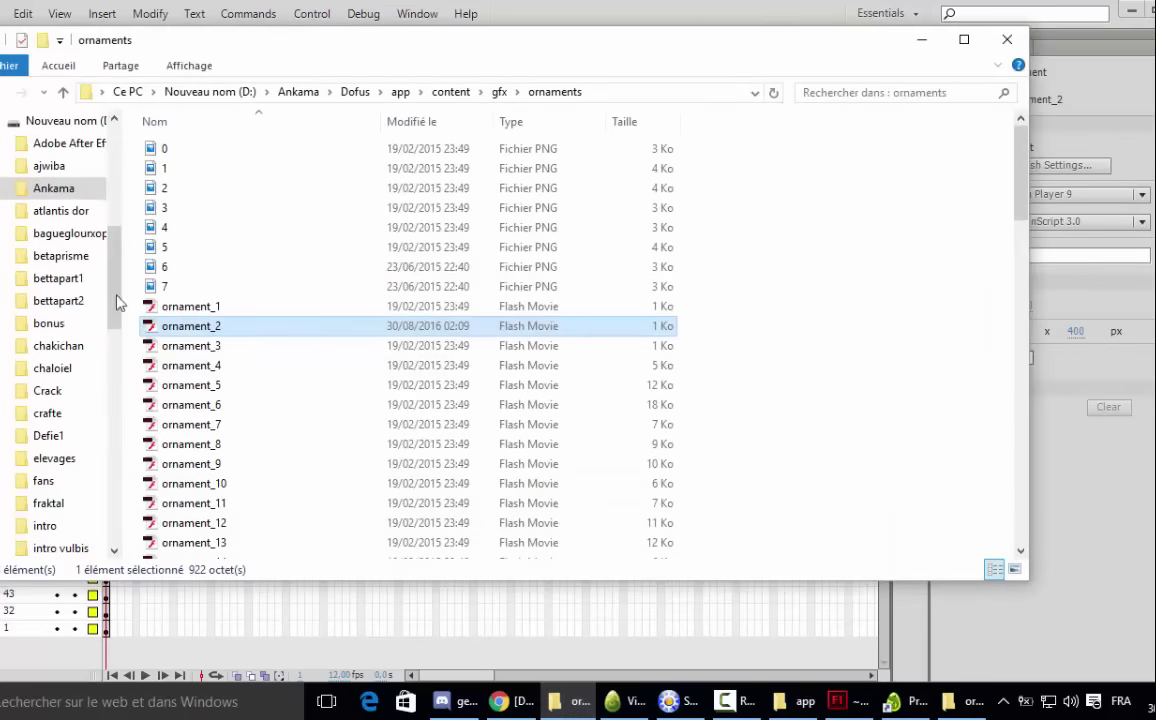
scroll(13, 255, up, 2)
scroll(13, 250, up, 5)
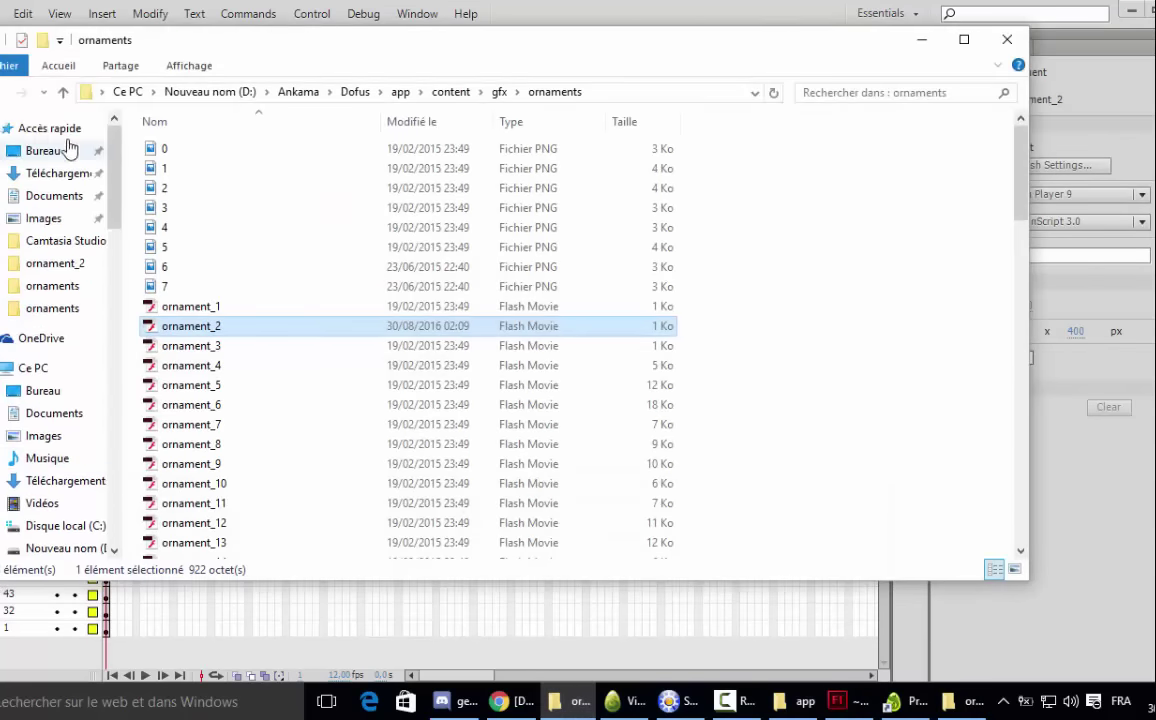
click(60, 153)
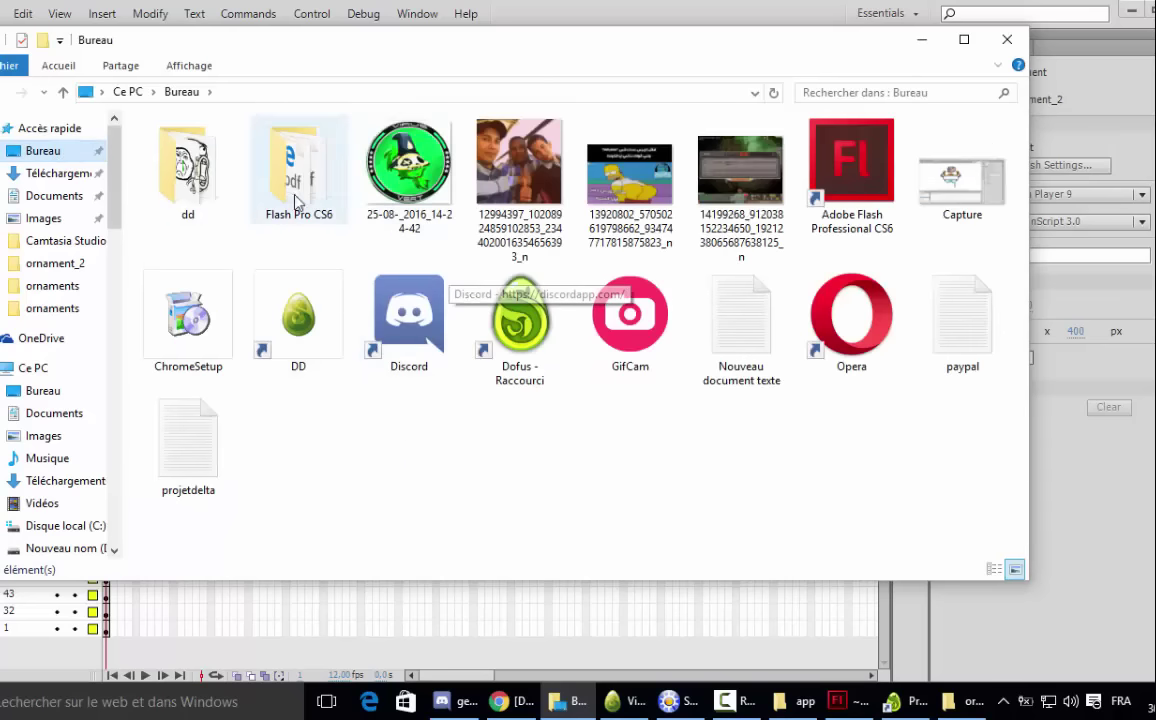
- Open the dd folder and place its Troll_face image on the Flash stage of sprite 293
click(176, 176)
double_click(176, 176)
click(186, 305)
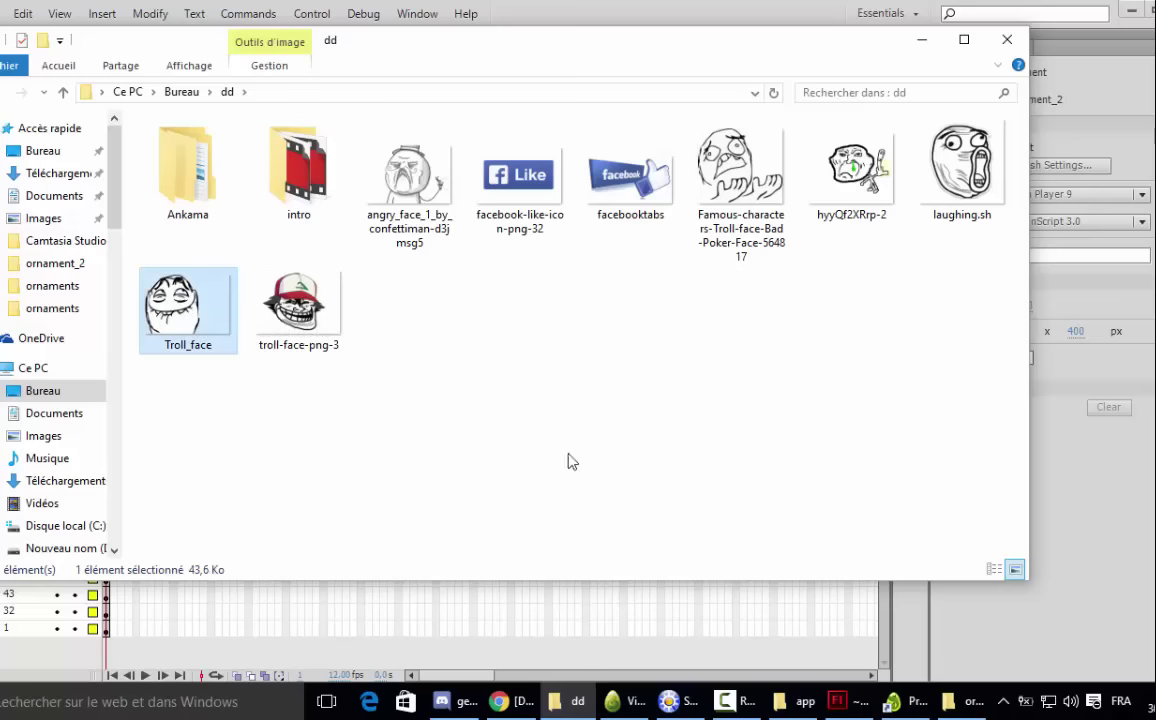
drag(849, 580, 392, 174)
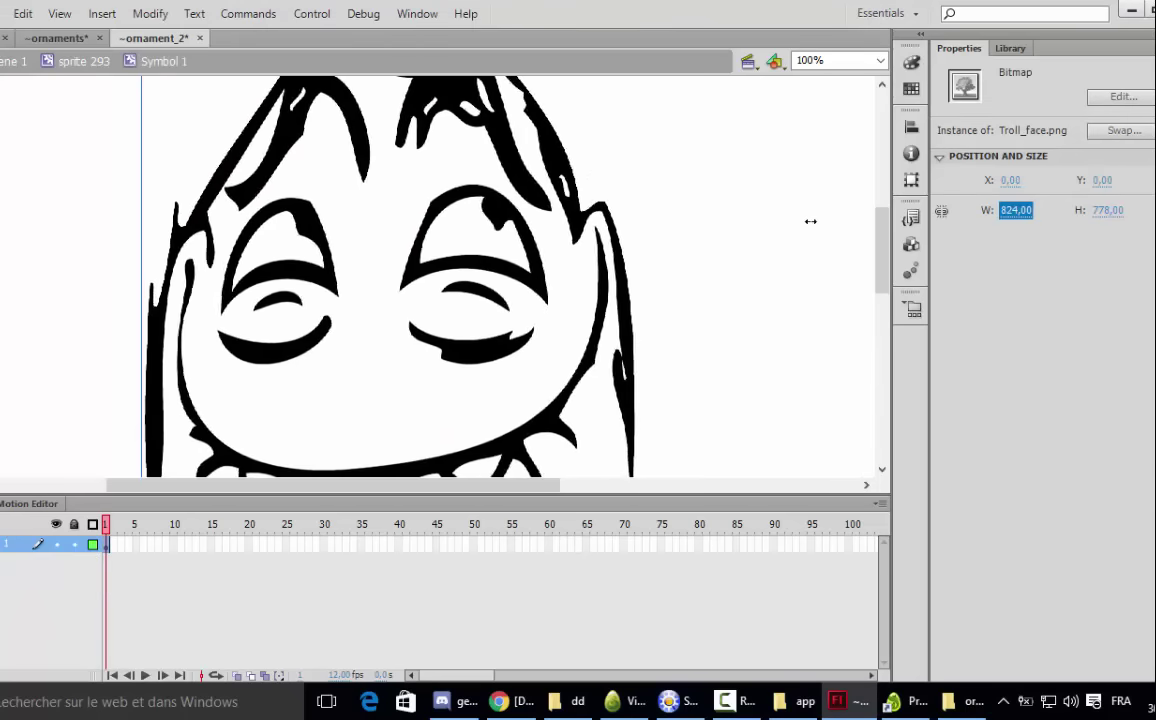
- Resize the Troll_face bitmap to 92 by 80 px and move it above the frame's centre, at about X 289, Y 192
drag(810, 221, 588, 297)
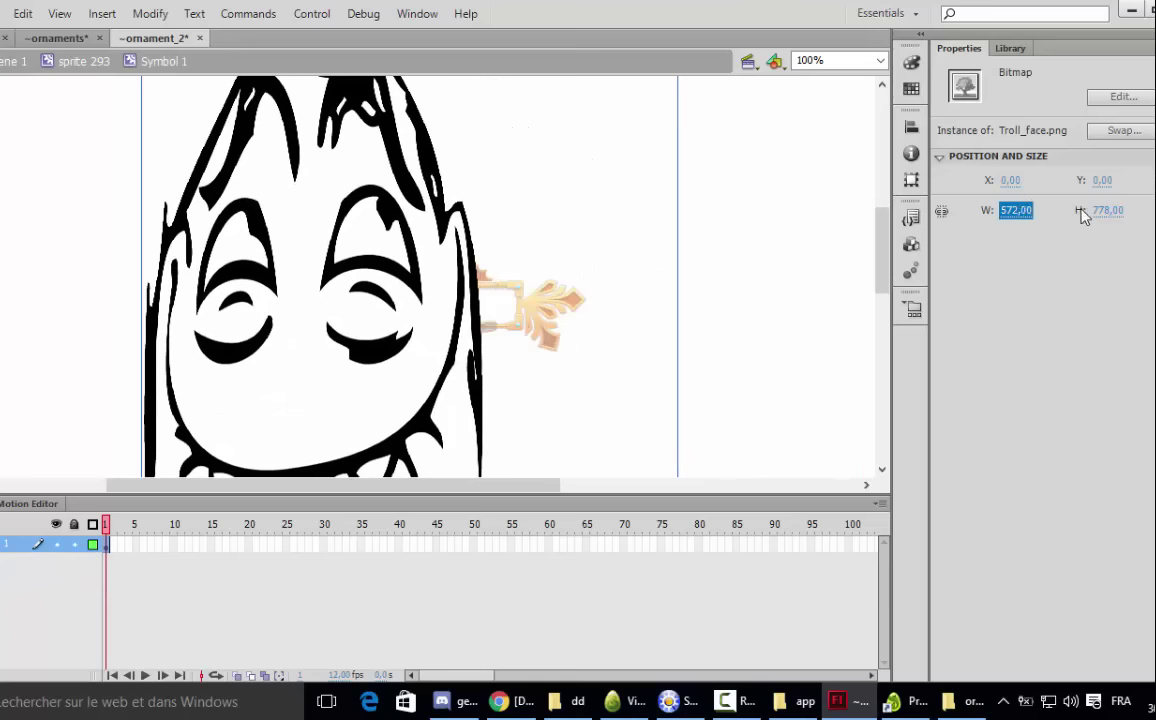
drag(1083, 213, 560, 215)
drag(1012, 211, 957, 240)
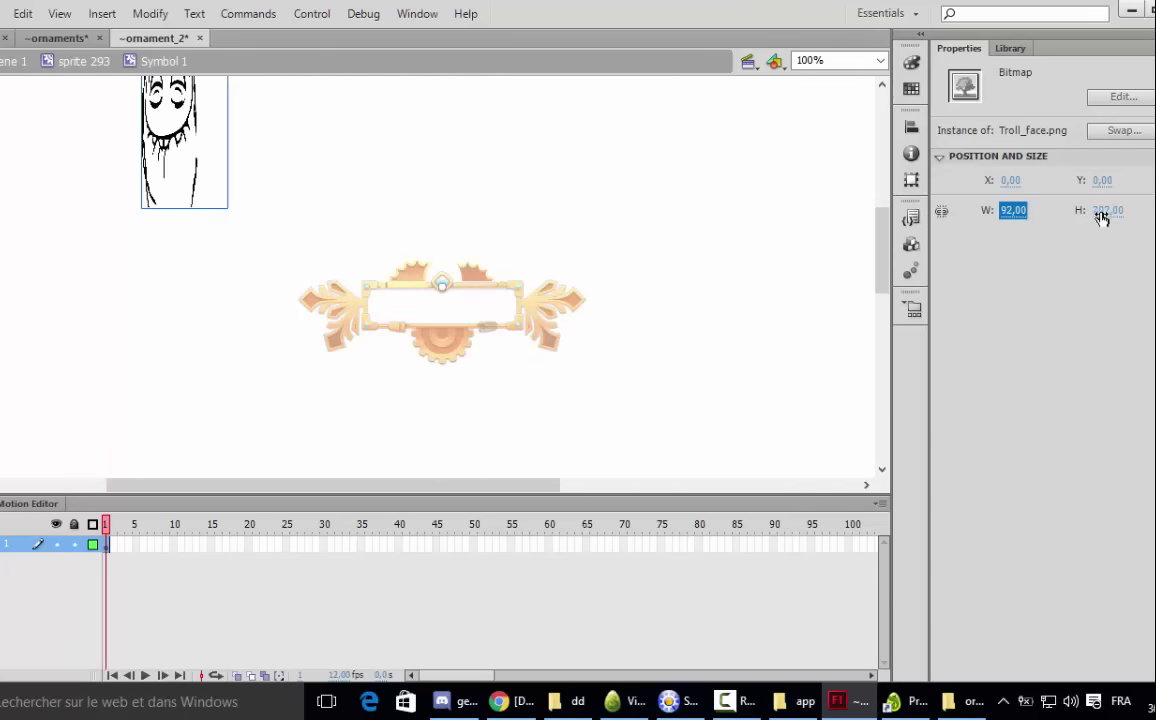
drag(1101, 218, 975, 214)
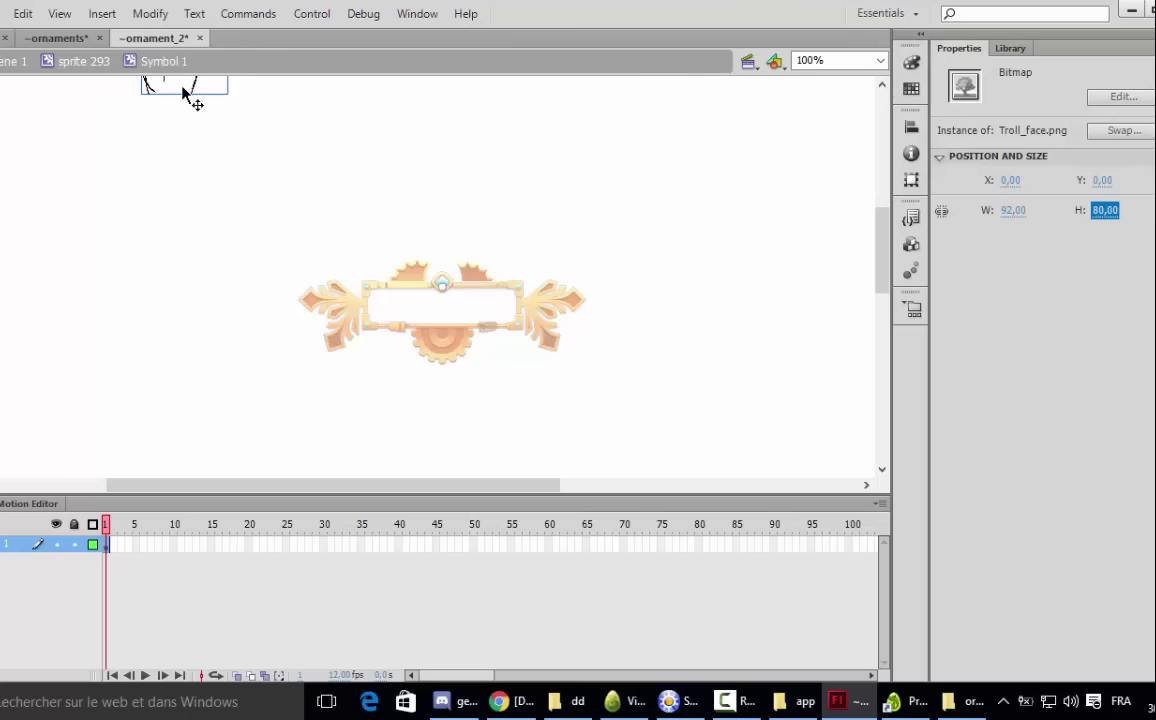
drag(183, 92, 452, 272)
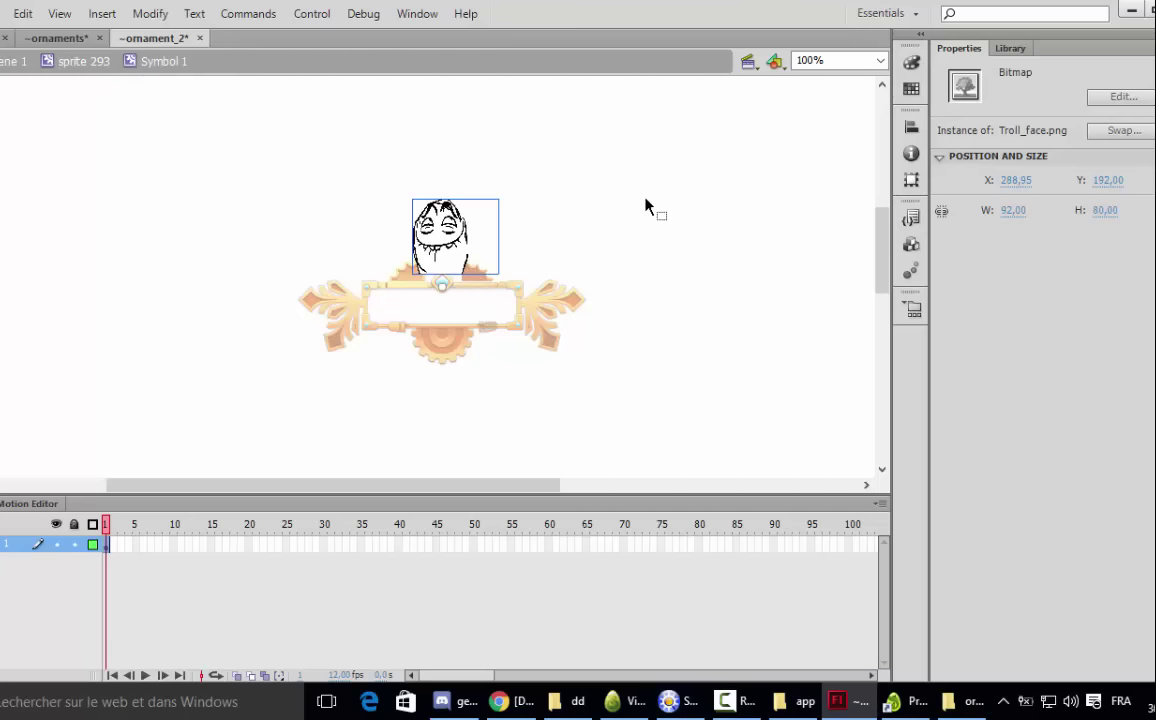
- Convert the Troll_face bitmap to a Movie Clip symbol named Symbol 2
click(645, 206)
click(435, 240)
key(F8)
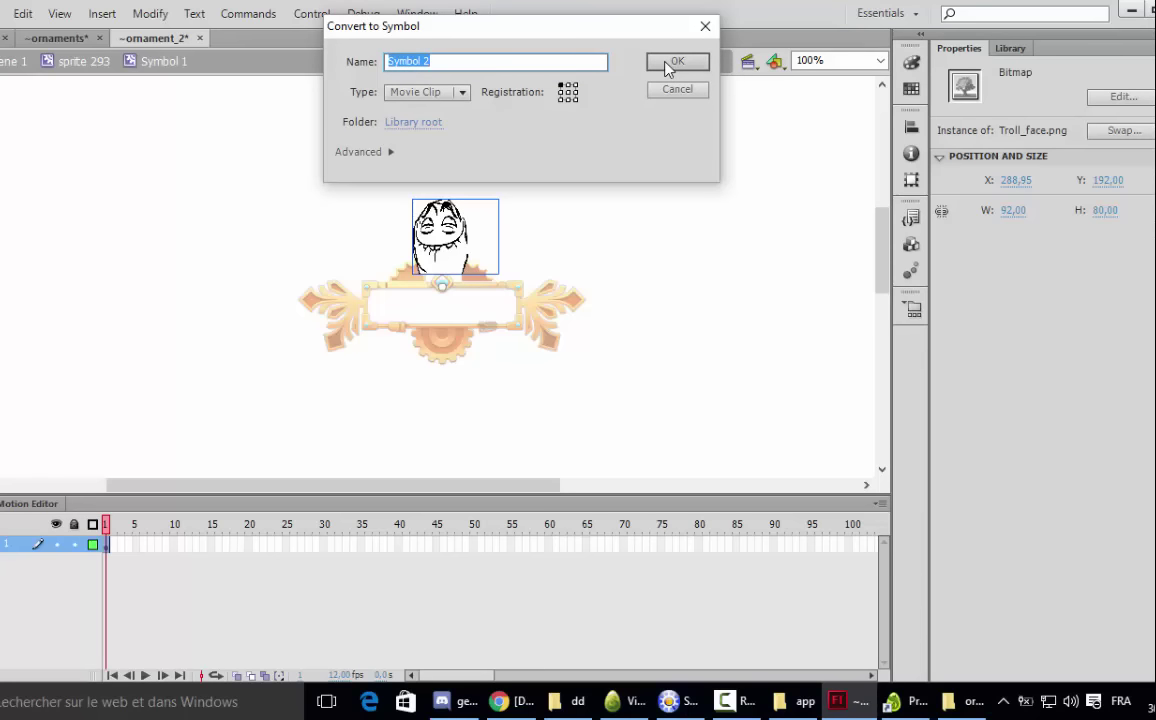
click(668, 64)
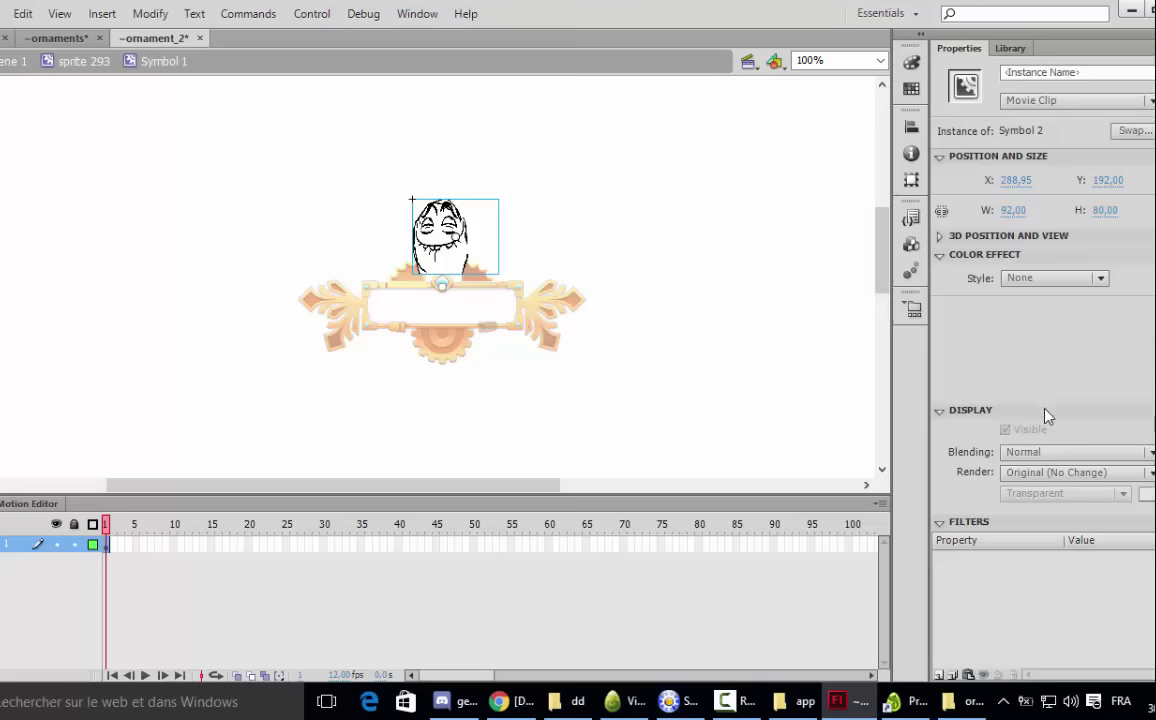
- Apply an Advanced color effect to Symbol 2 with offsets of alpha 64, red -21, green -52 and blue -140
click(1020, 283)
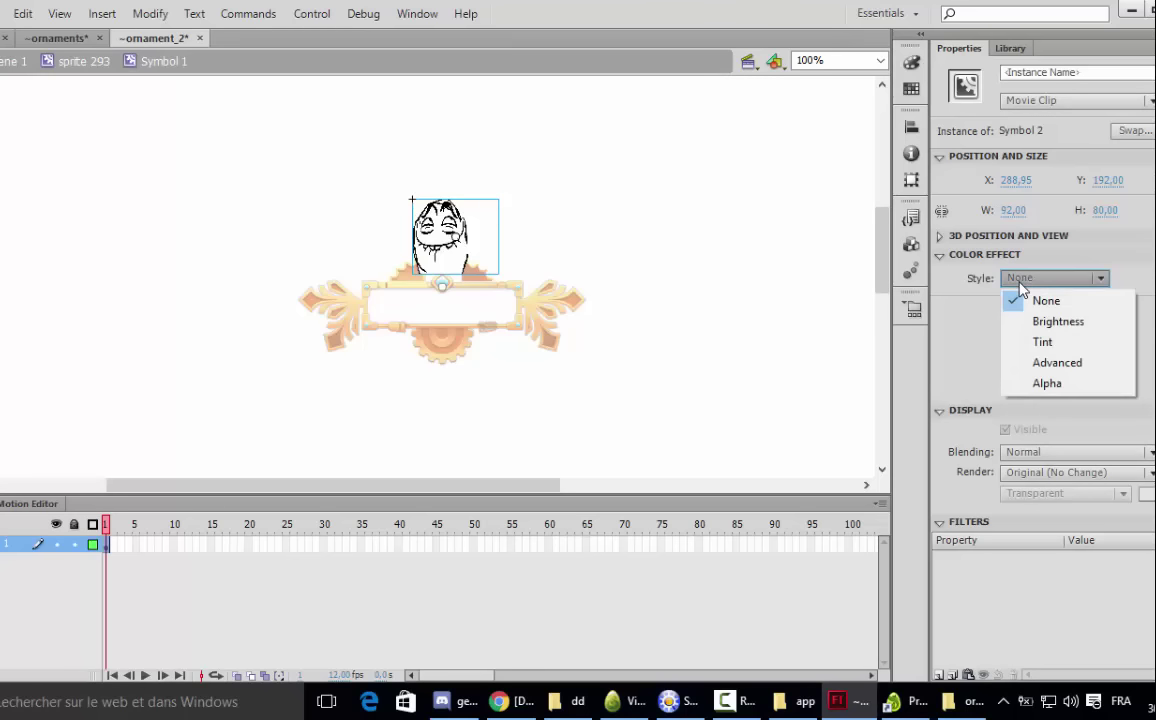
click(1062, 364)
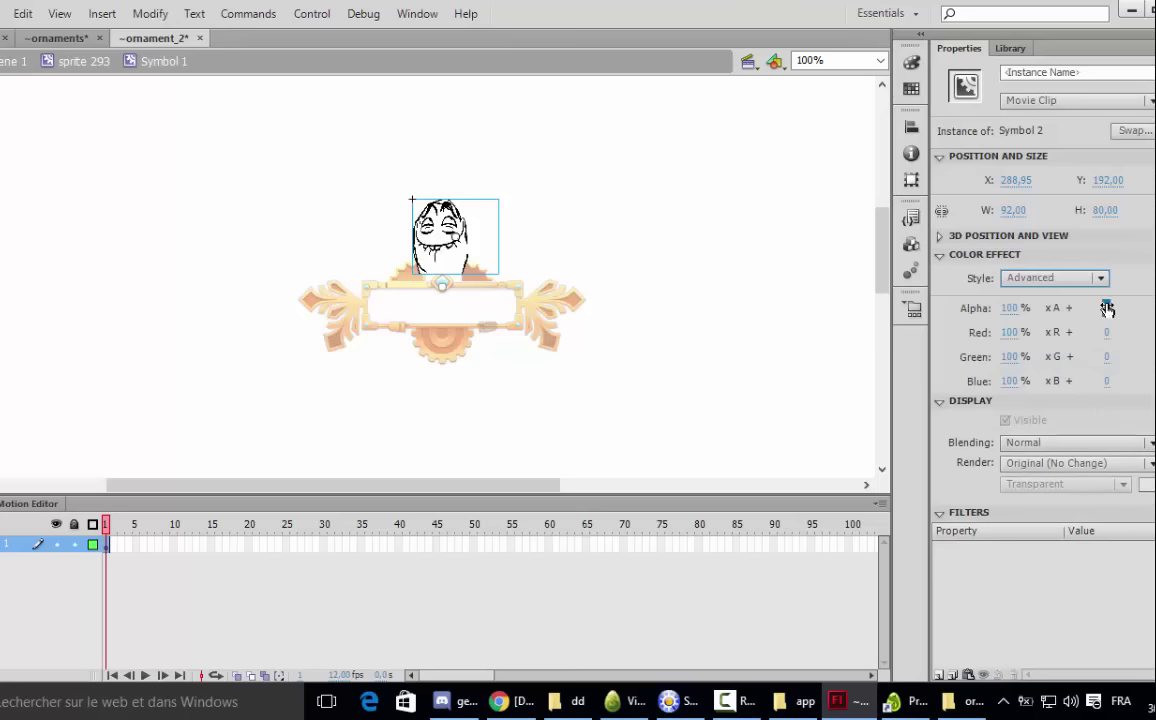
drag(1108, 308, 983, 382)
text(0)
key(Return)
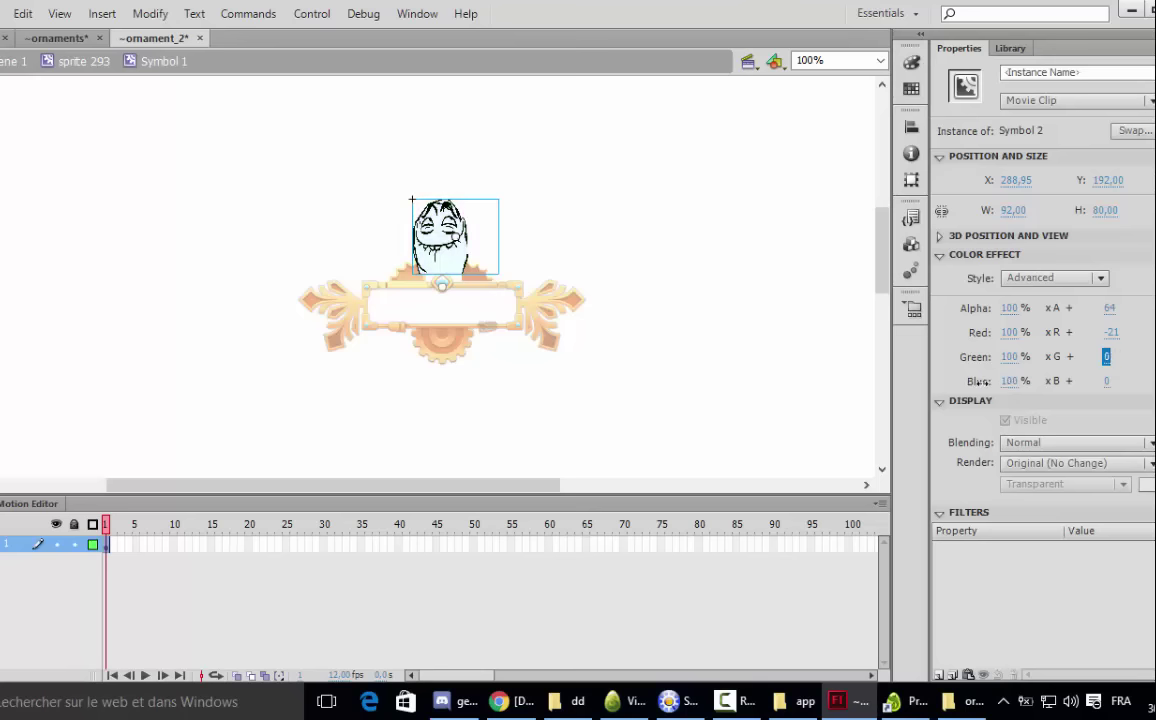
drag(1104, 355, 875, 411)
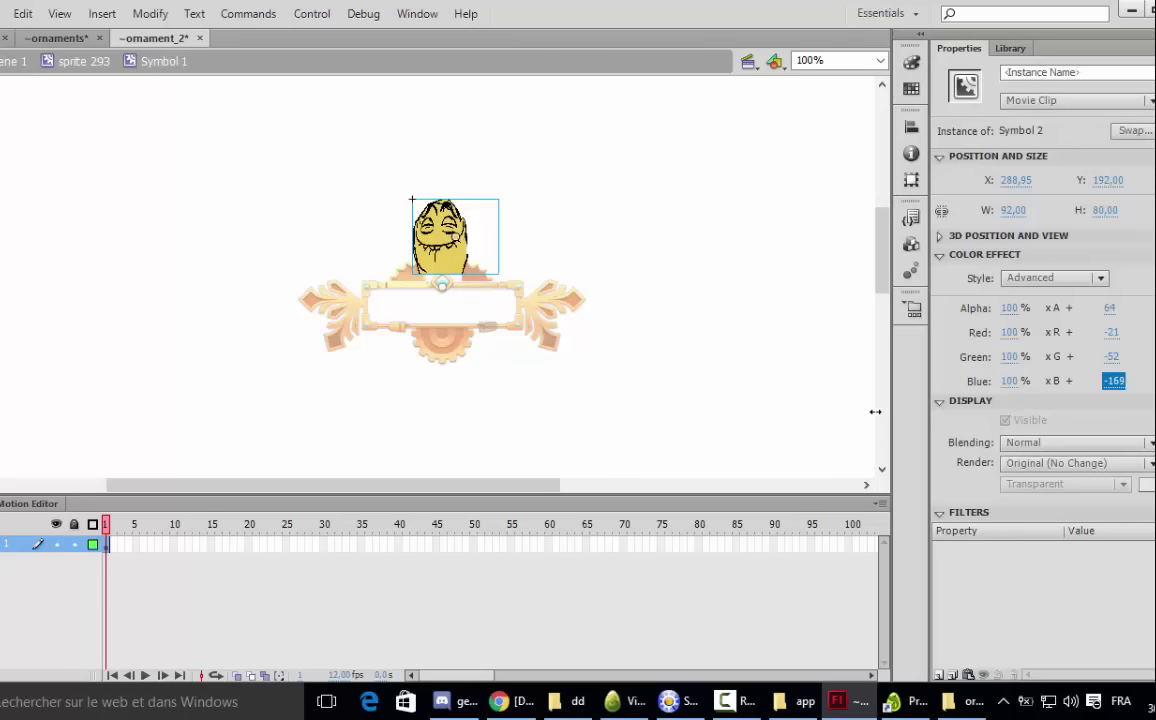
- Centre the tinted troll face over the ornament's gem, at about X 290, Y 188
click(455, 235)
drag(455, 236, 448, 229)
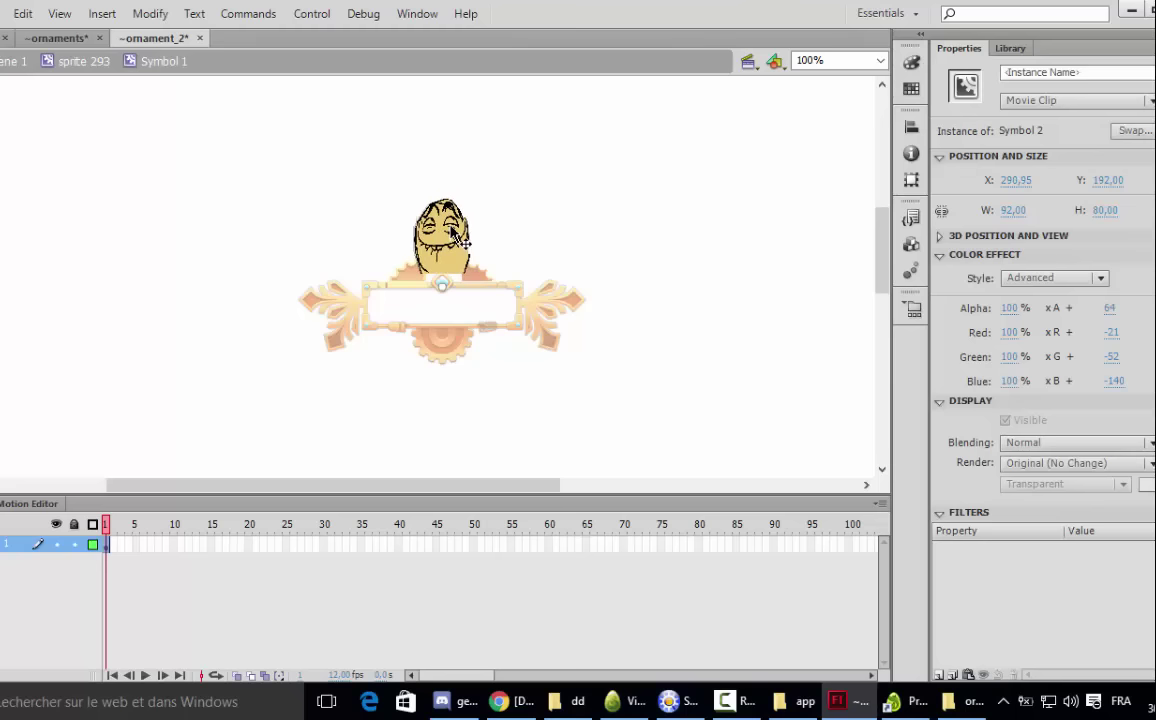
drag(449, 230, 452, 226)
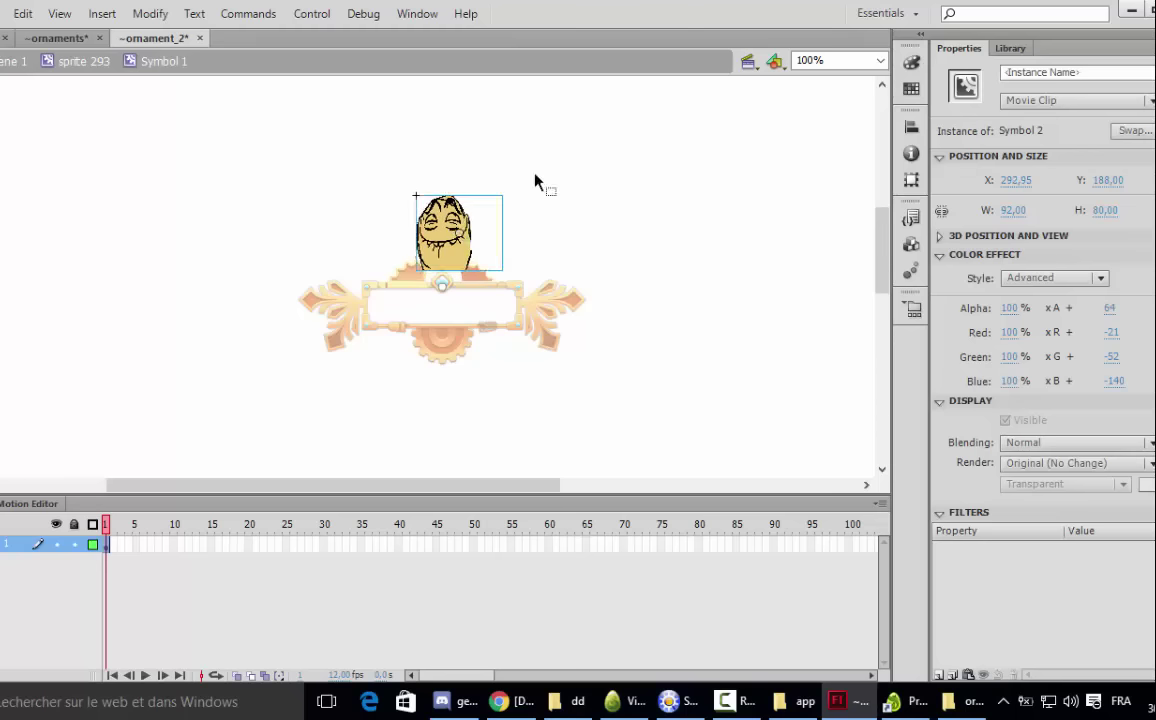
click(568, 170)
drag(449, 237, 443, 239)
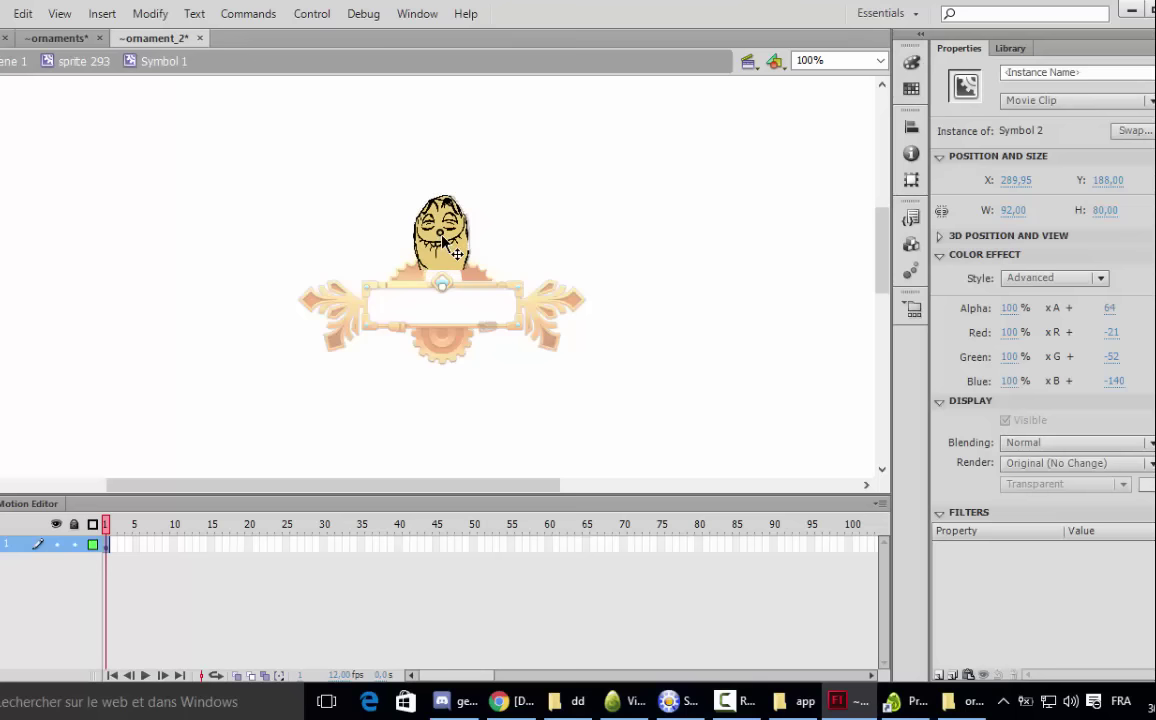
click(580, 222)
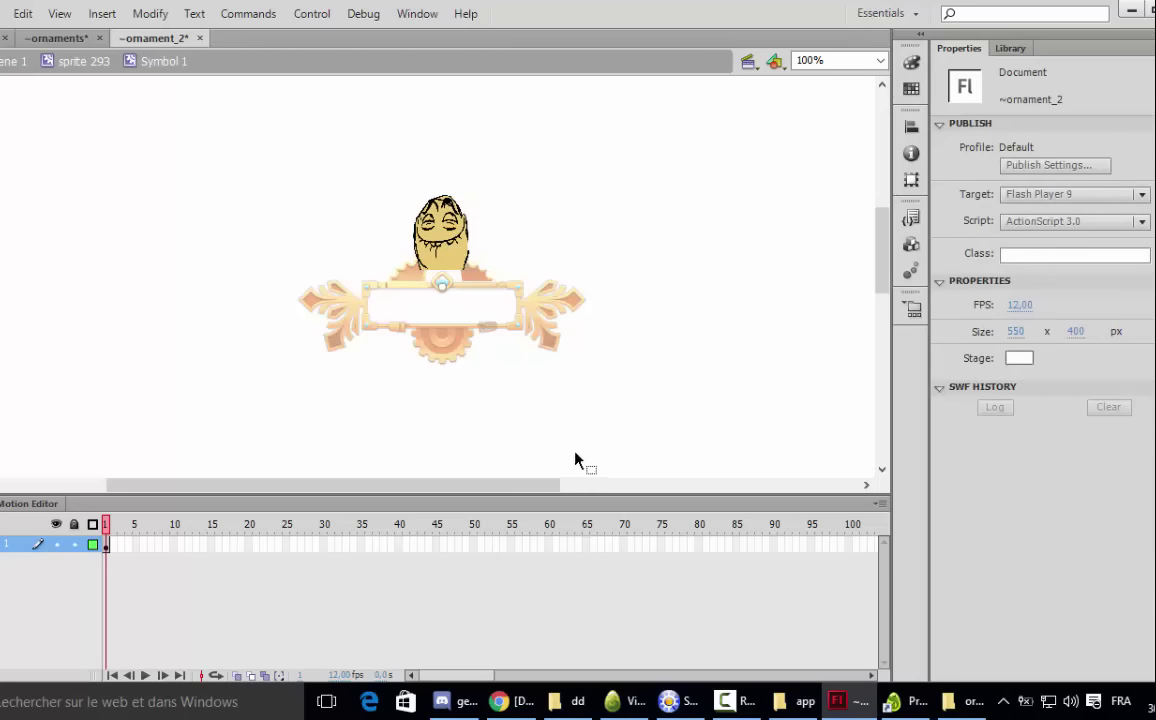
- Return to sprite 293, enter the lower gear clip, sprite 286, and open its shape 285 for editing
double_click(565, 415)
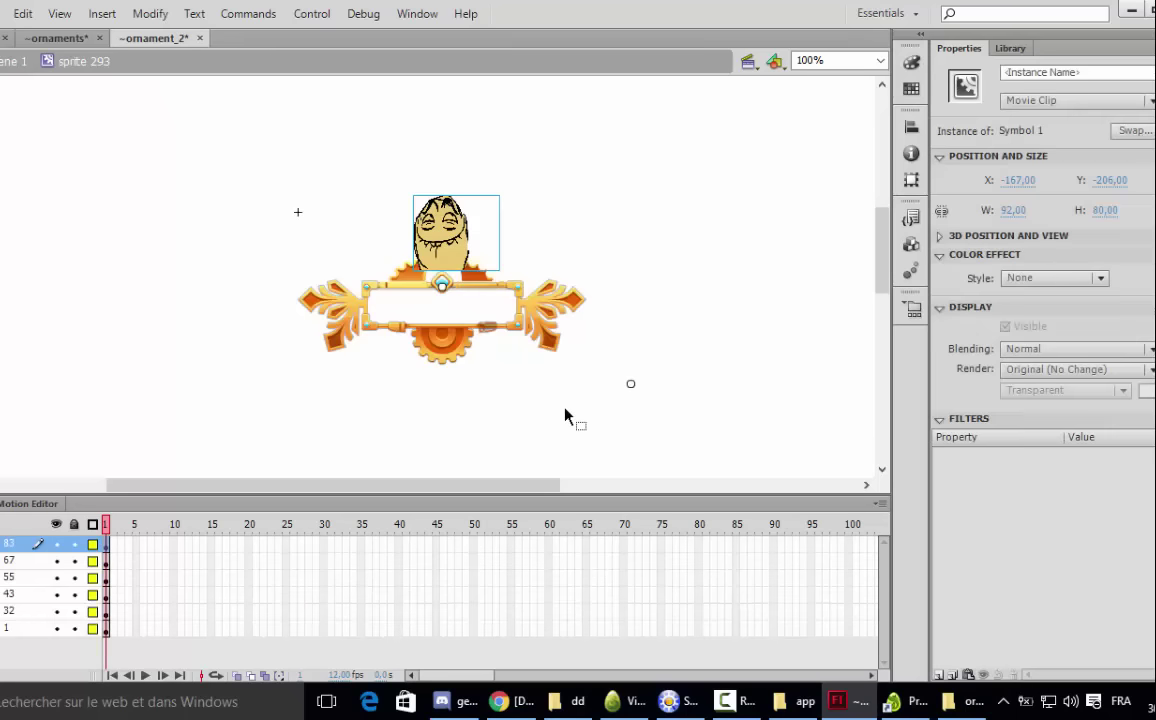
double_click(459, 356)
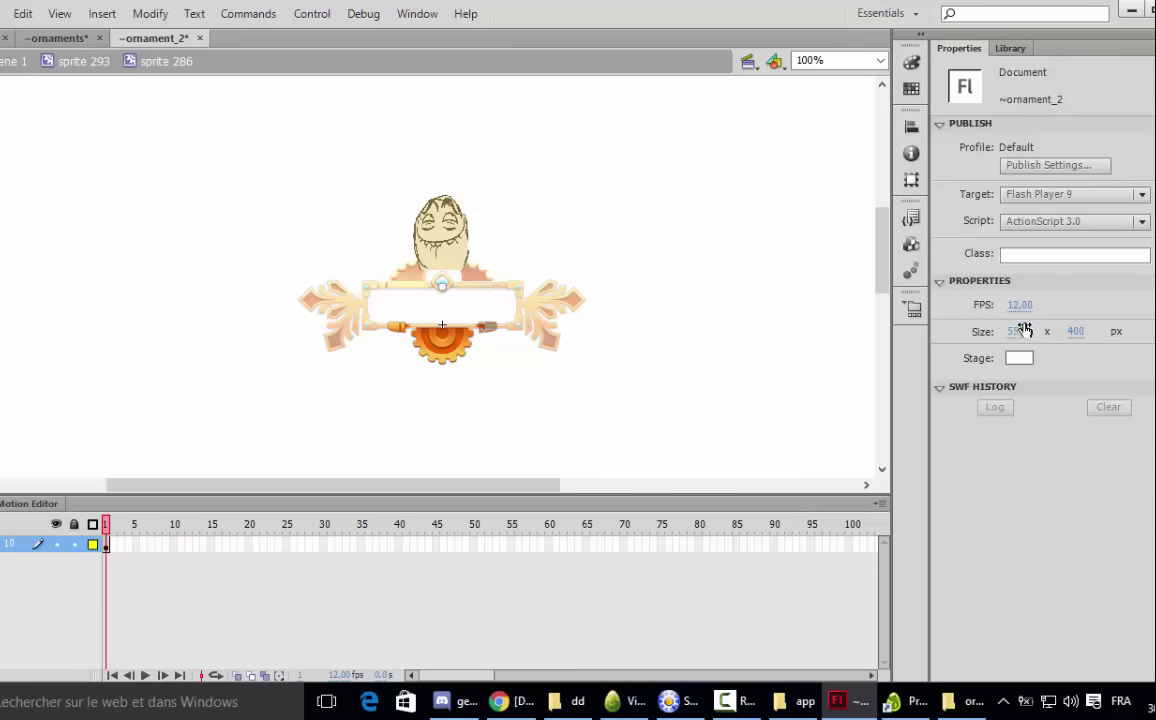
click(454, 362)
double_click(447, 358)
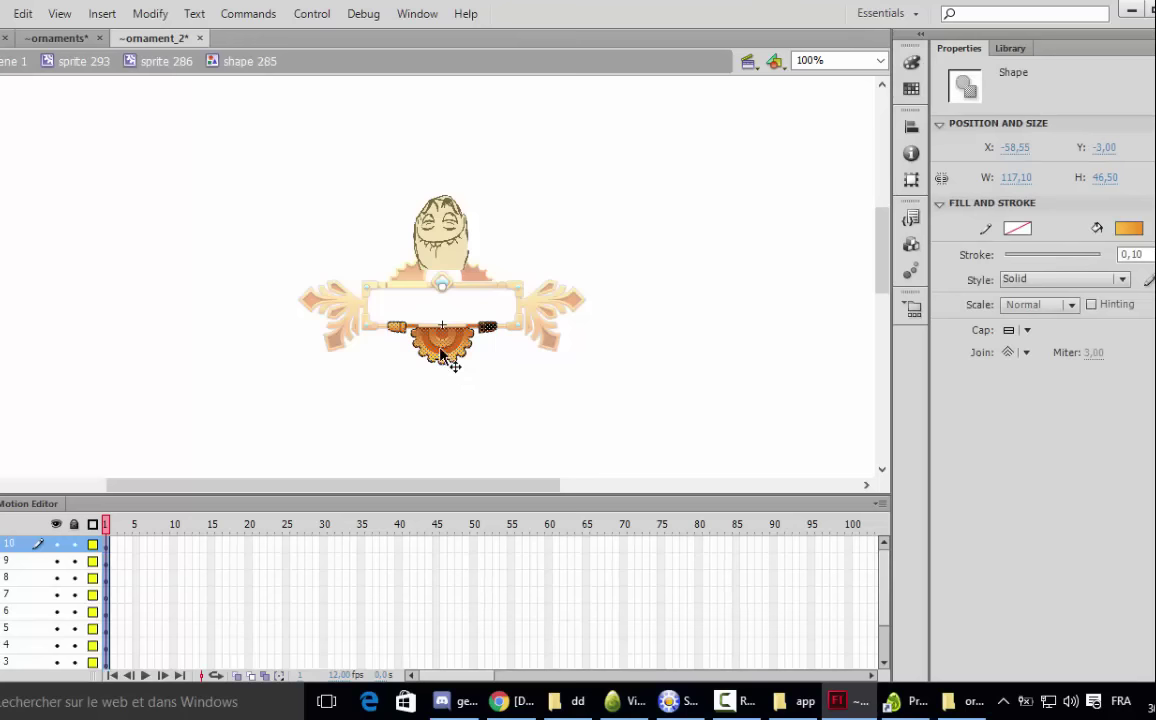
- Leave the lower gear's shape 285 and return to sprite 293
click(452, 362)
click(440, 352)
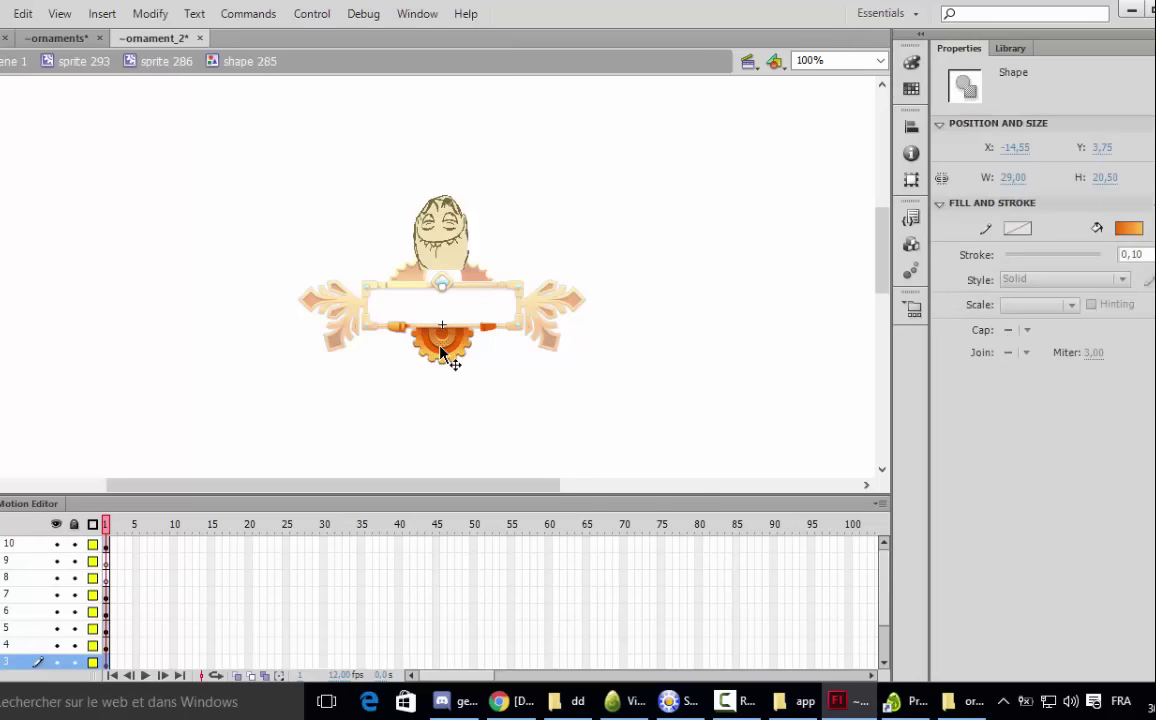
drag(452, 356, 347, 337)
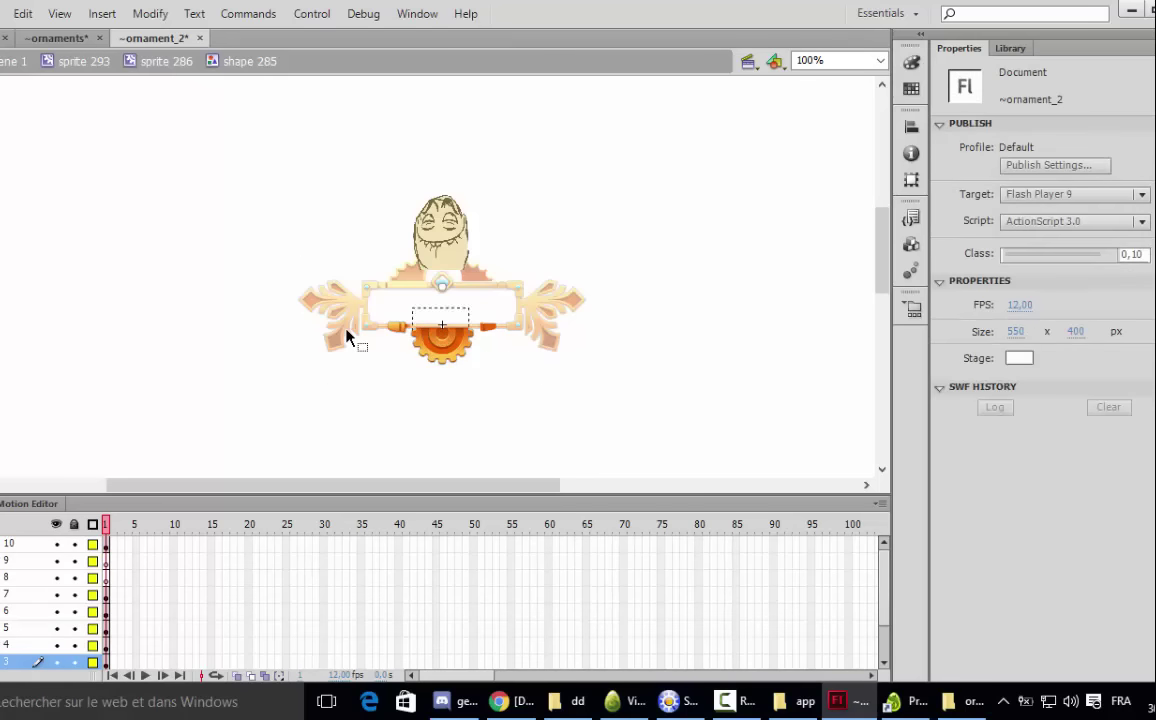
double_click(347, 337)
double_click(347, 337)
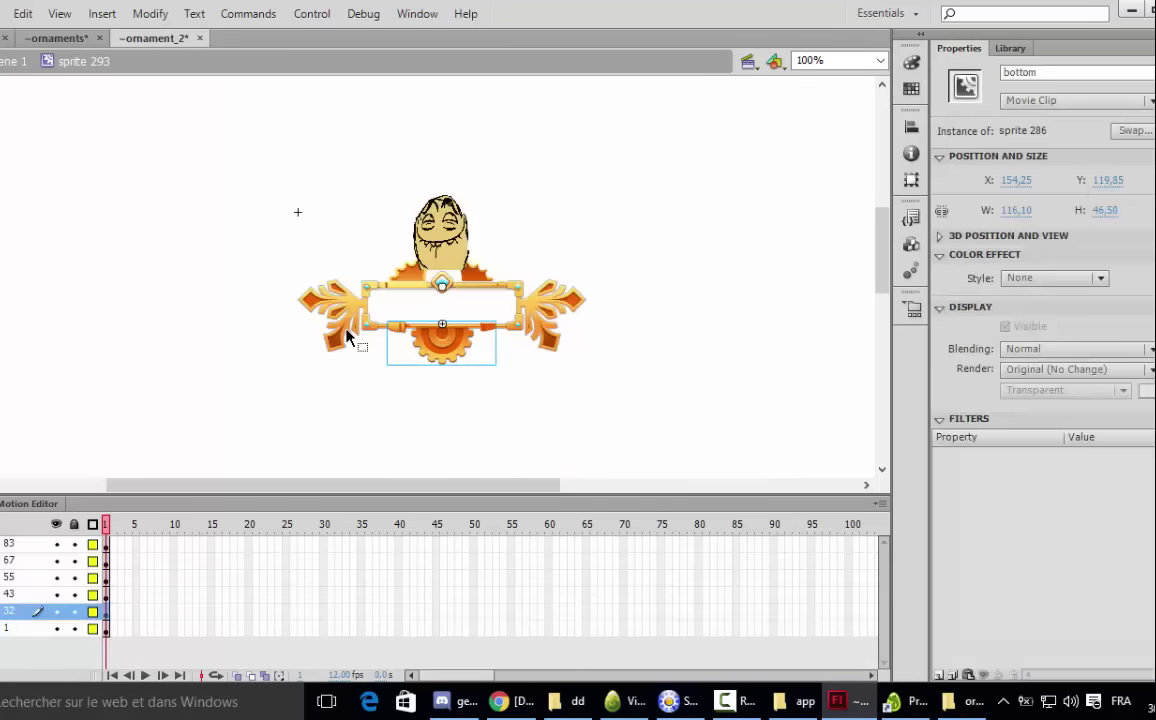
- Enter the left branch clip, sprite 288, and set the document width to 504 px
double_click(306, 289)
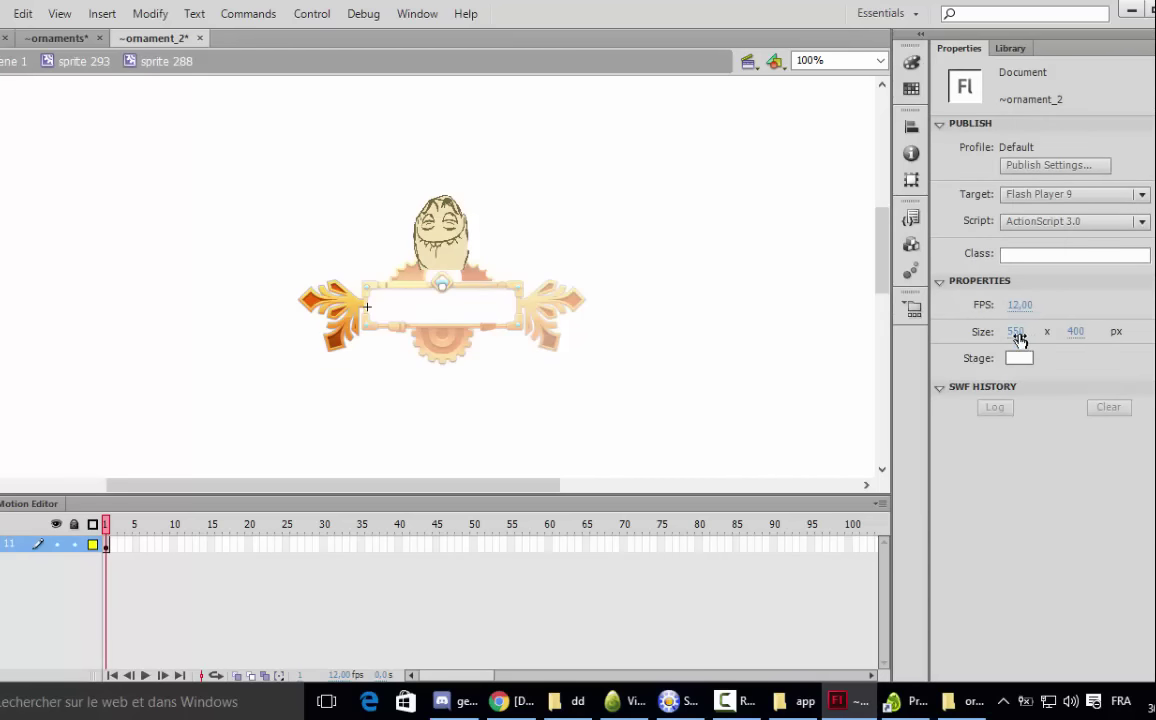
drag(1017, 333, 1005, 333)
drag(986, 346, 982, 346)
- Back in sprite 293, give the right branch clip an Advanced color effect with offsets alpha 10, red -135, green -52 and a raised blue
double_click(563, 313)
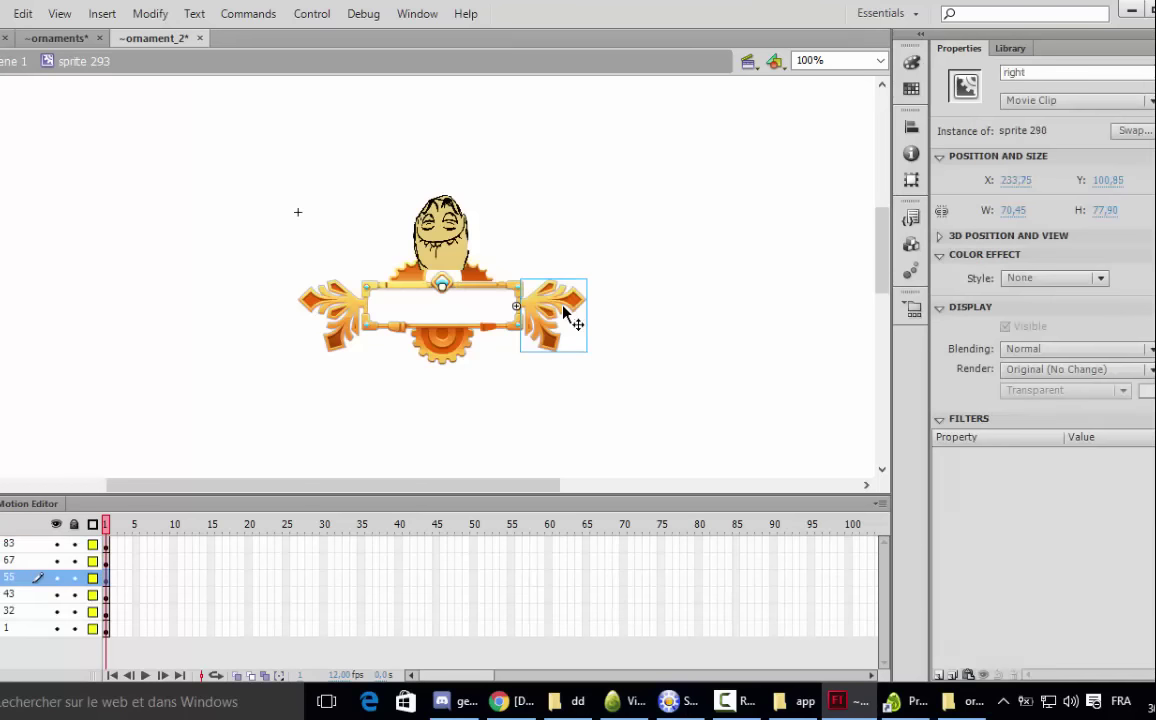
click(1031, 280)
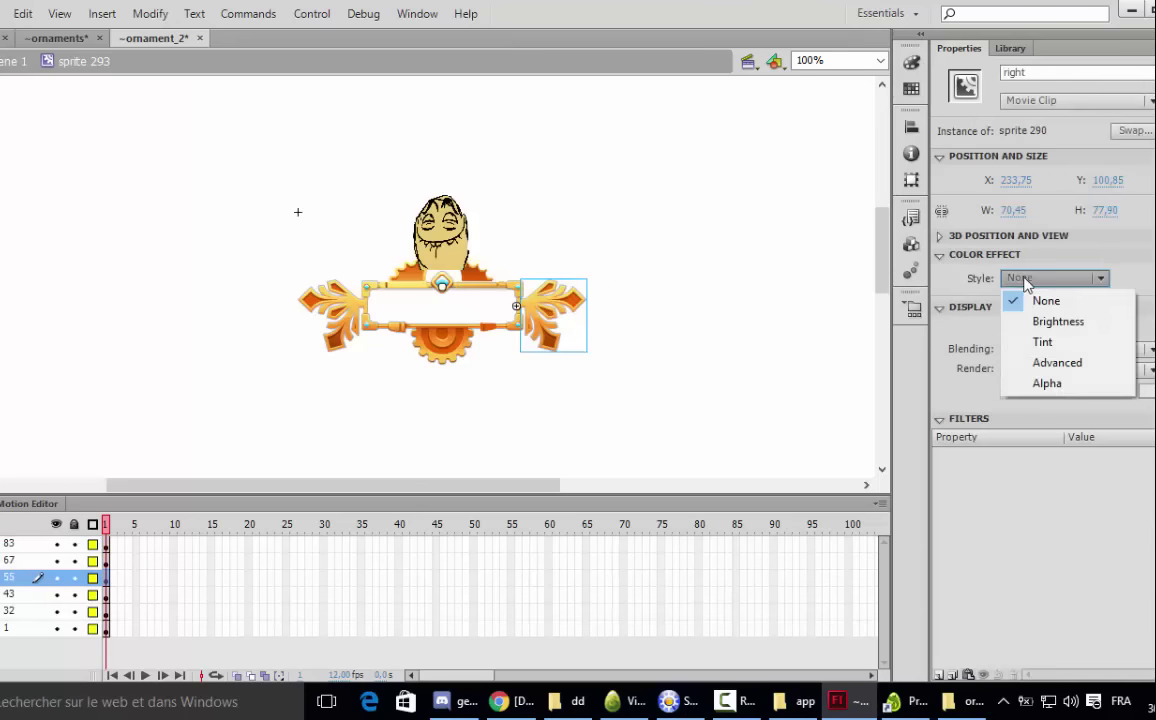
click(1063, 364)
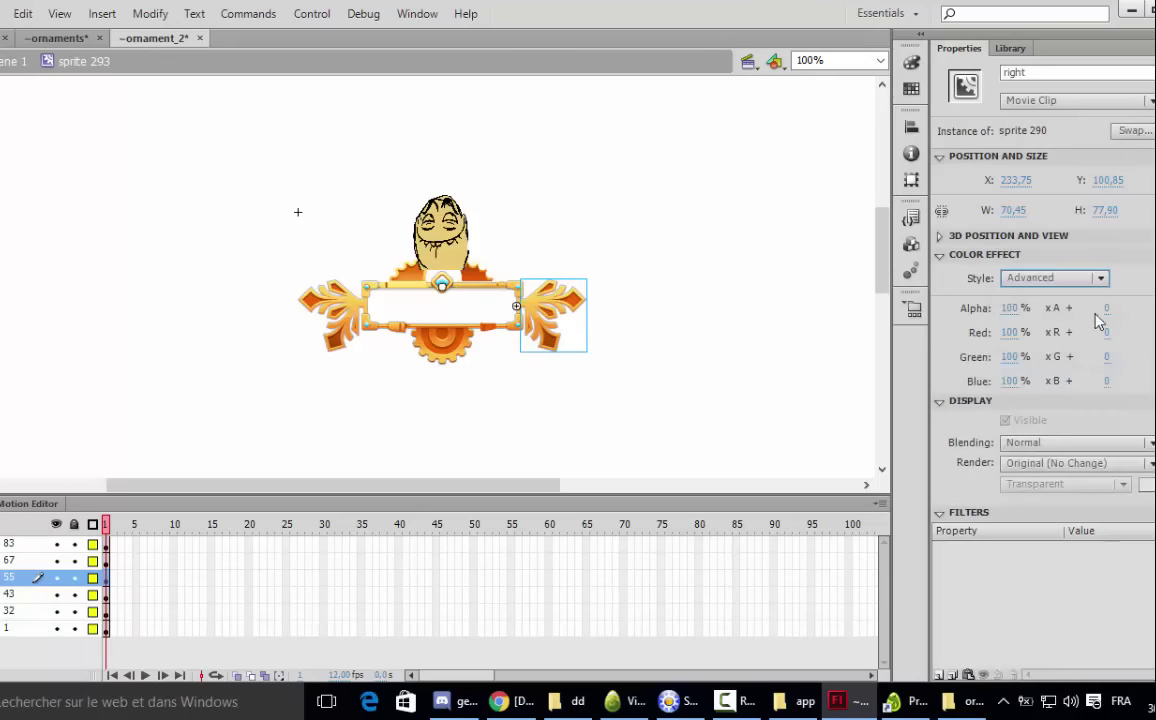
drag(1106, 308, 978, 333)
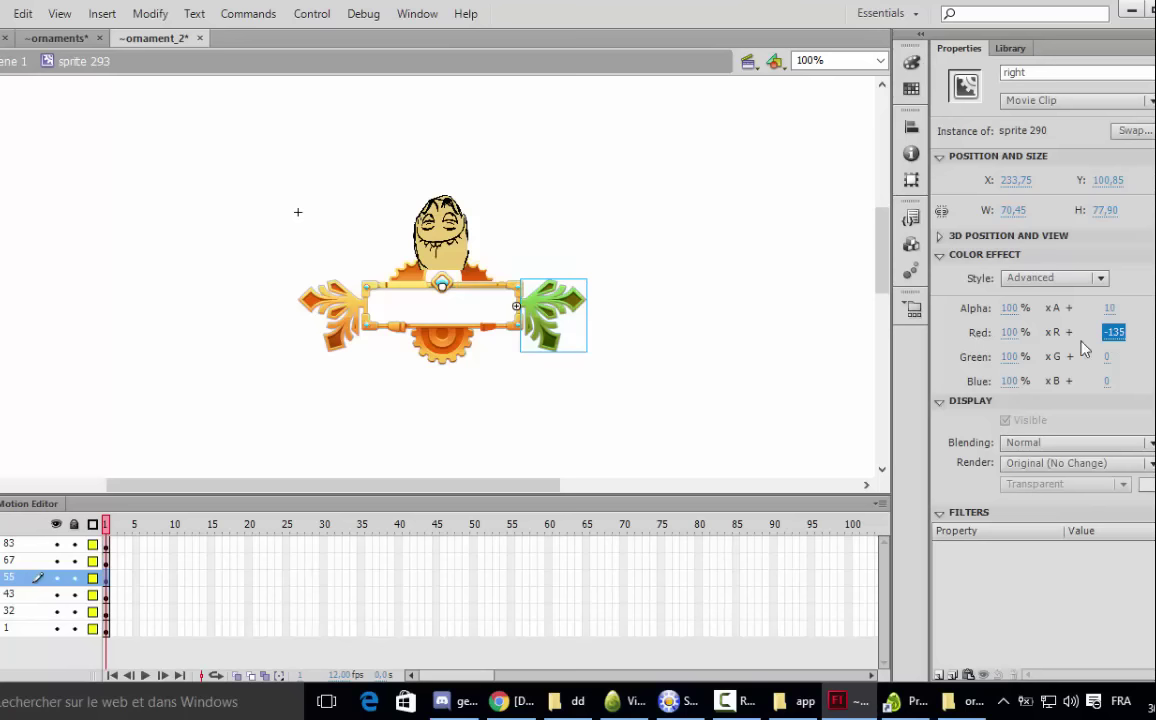
drag(1107, 357, 1112, 387)
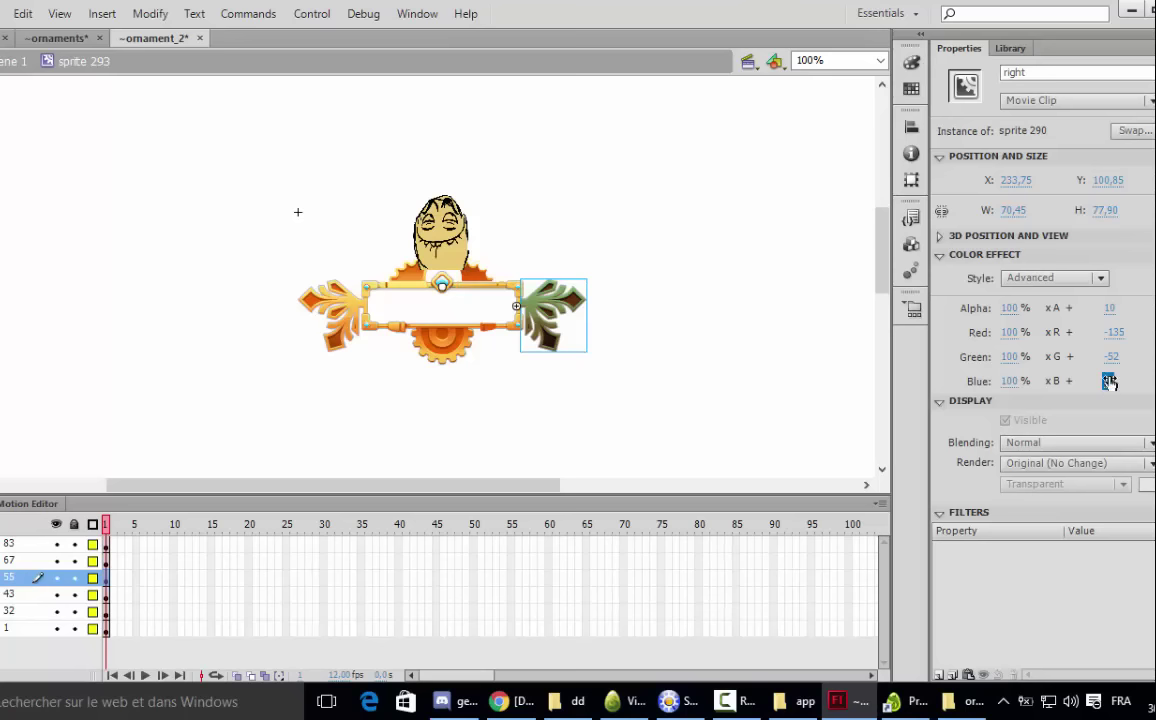
- Inside sprite 288, apply an Advanced color effect to shape 287 with offsets alpha 19, red -53, green 12, blue 102, and return to sprite 293
double_click(335, 312)
click(1038, 260)
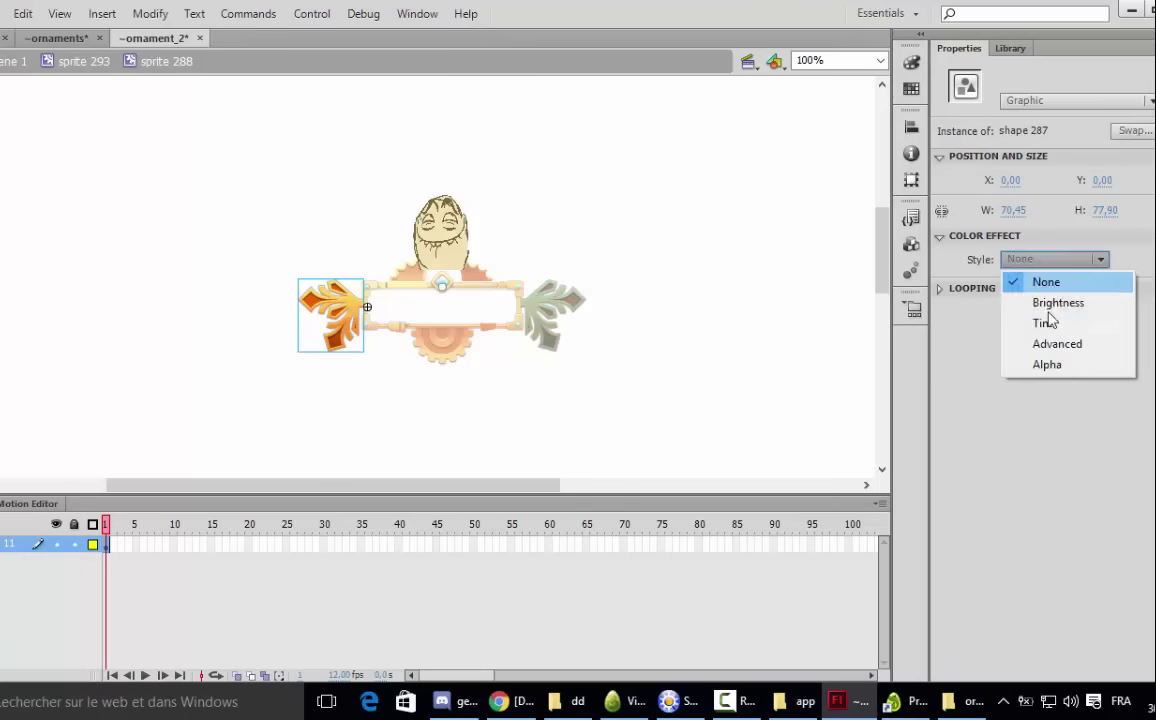
click(1050, 341)
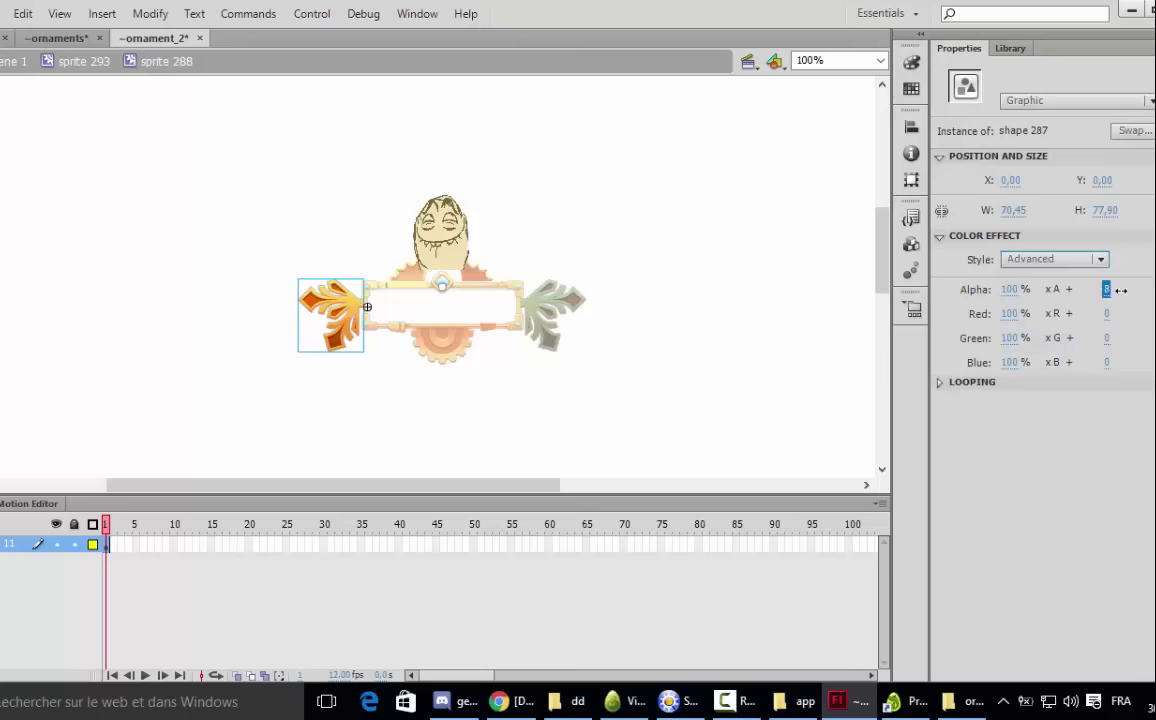
drag(1108, 293, 1002, 331)
click(1110, 339)
click(1112, 313)
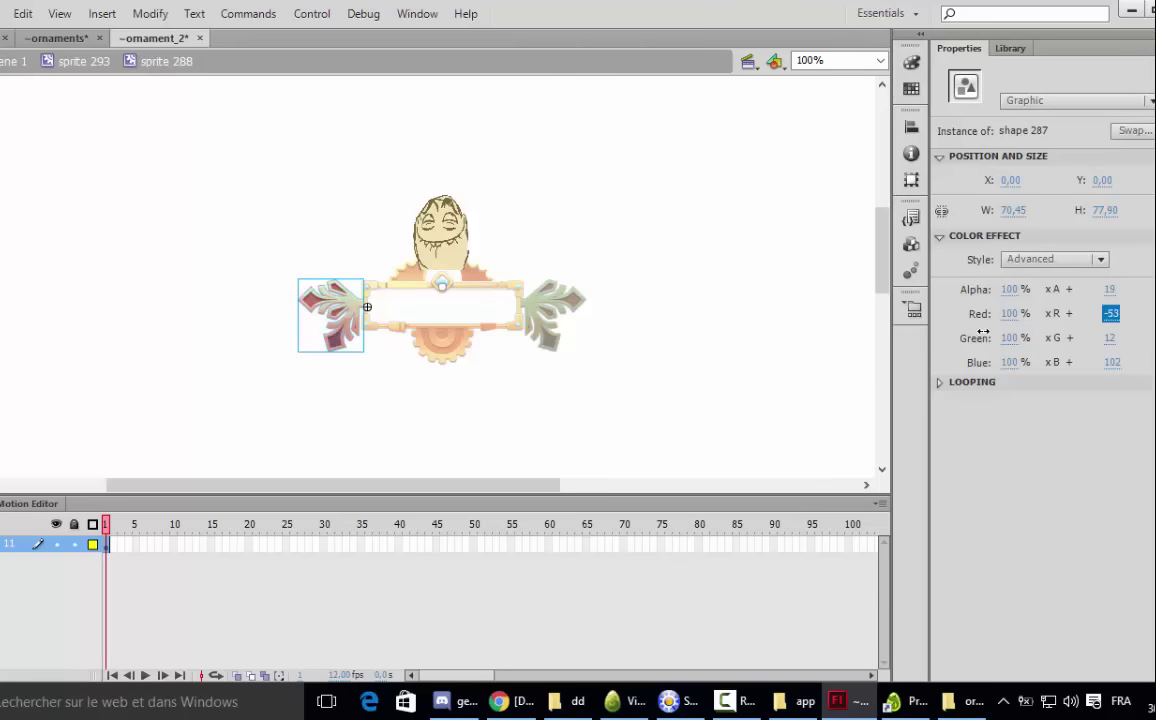
double_click(555, 390)
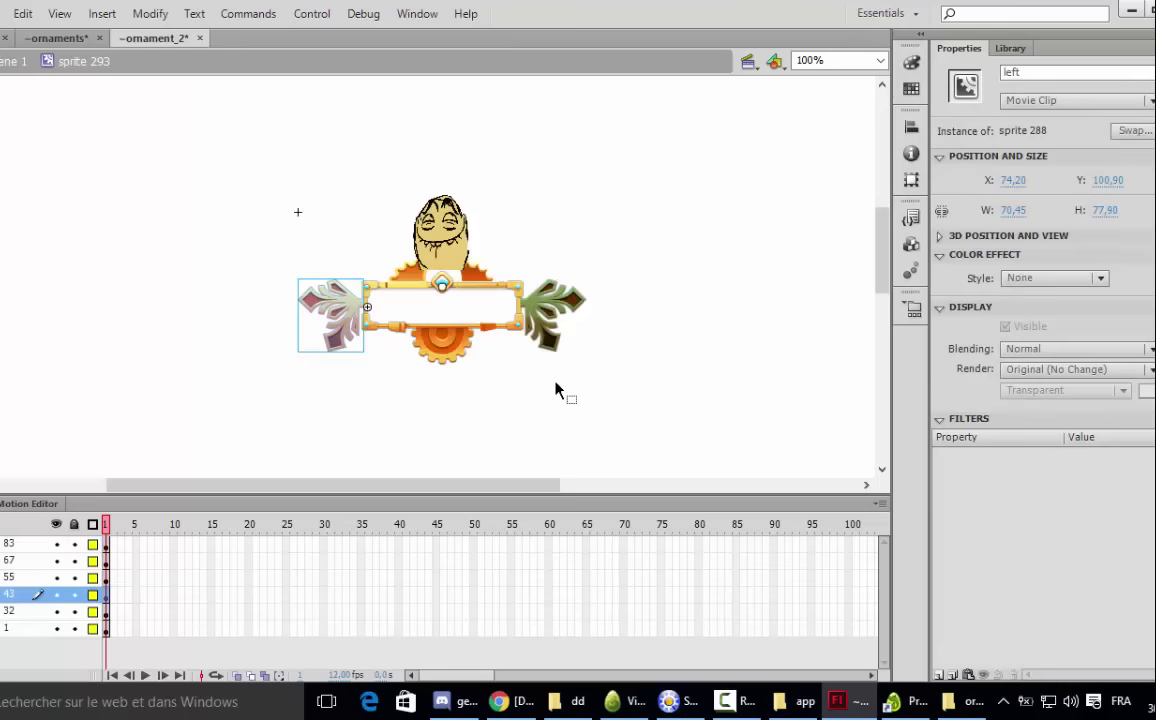
- Enter the lower gear clip, sprite 286, and open its shape 285 for editing
click(437, 355)
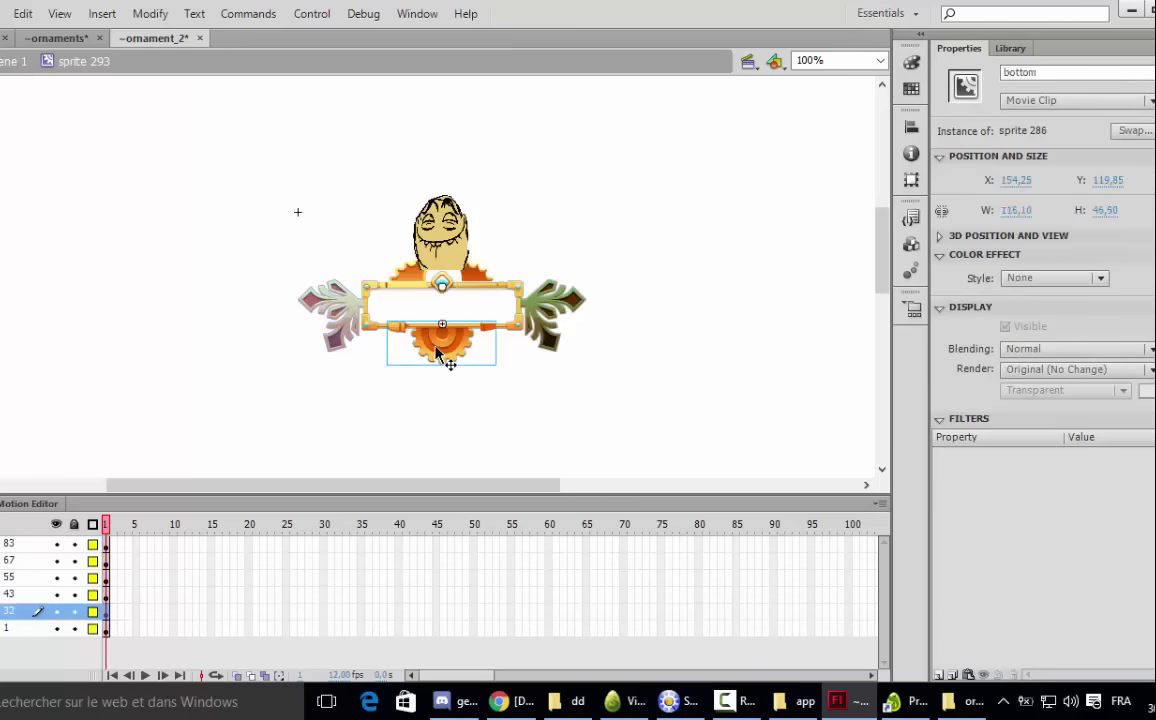
double_click(437, 343)
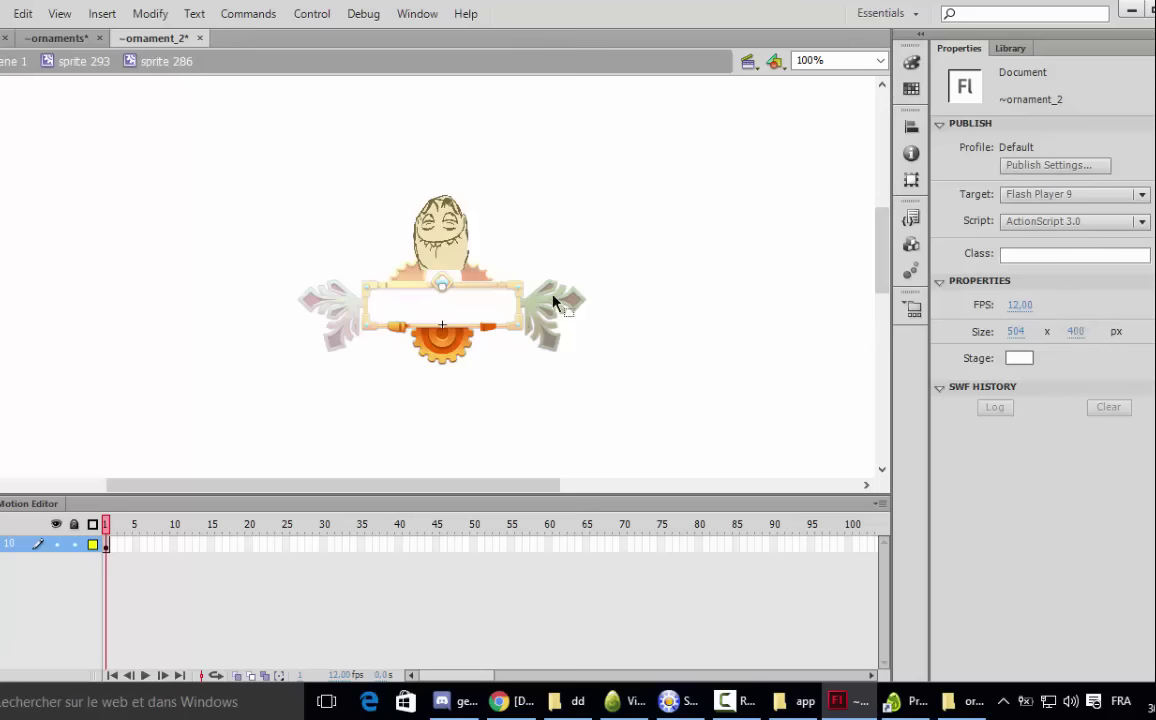
click(437, 345)
double_click(437, 345)
- Fill the gear's inner orange ring with solid bright green, keeping its width at 29
click(437, 345)
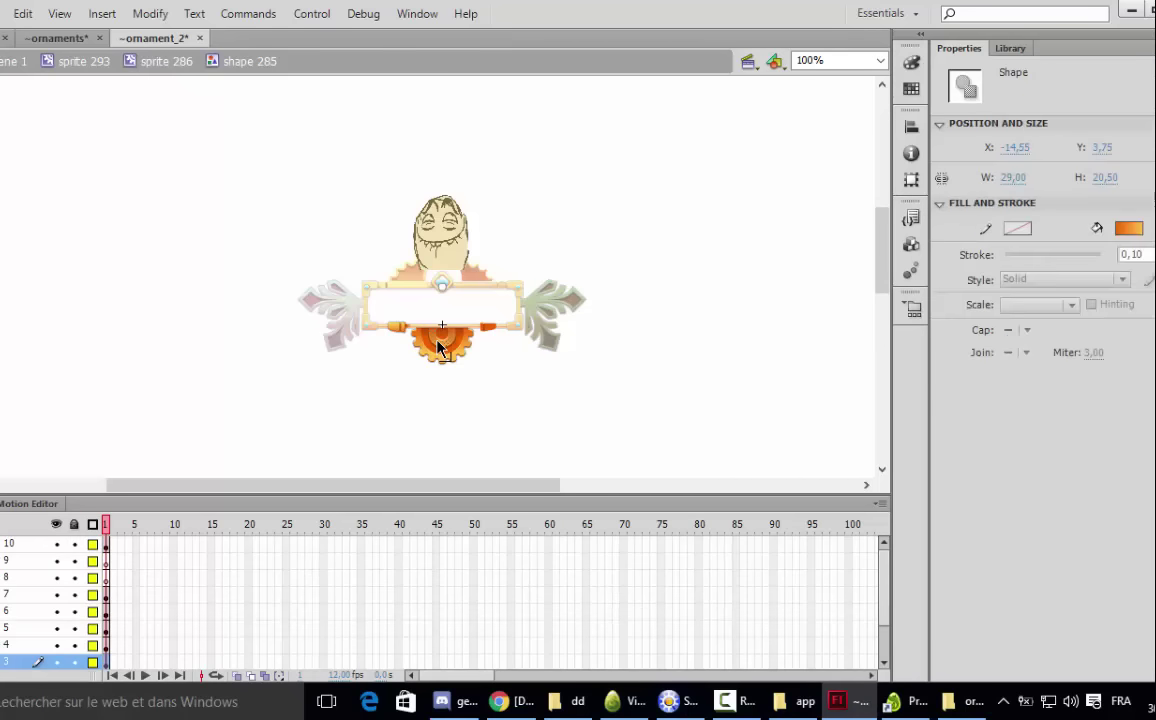
drag(1020, 179, 970, 183)
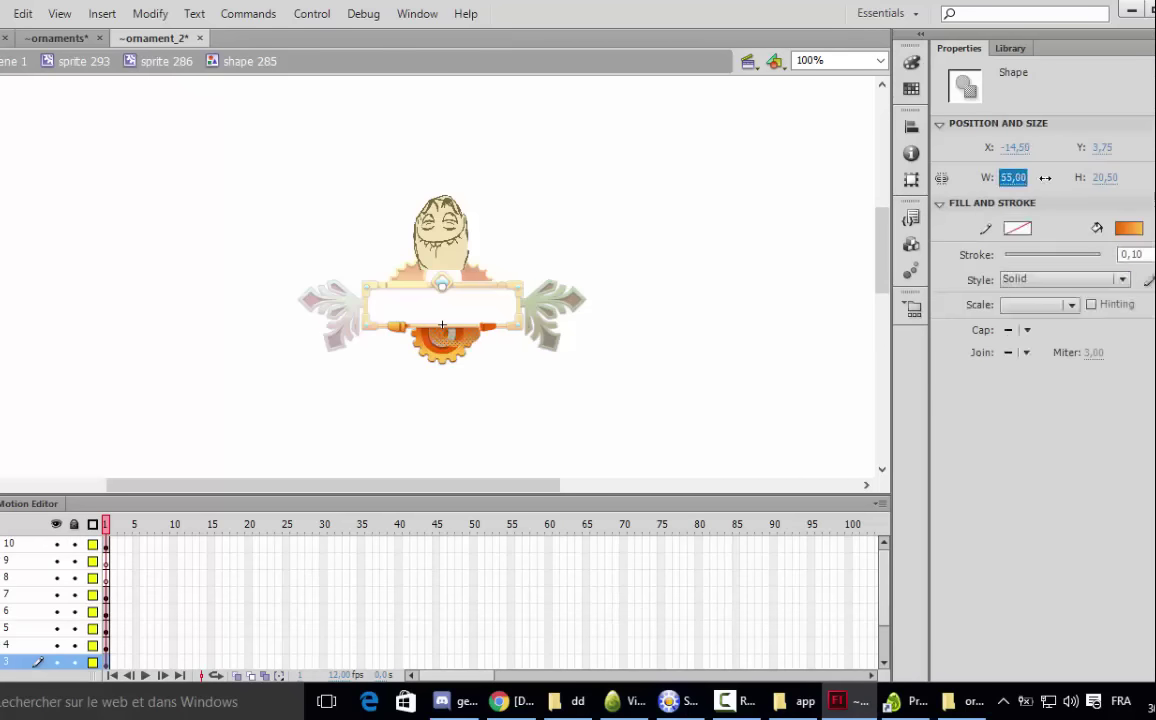
mouse_move(809, 194)
mouse_down()
mouse_move(780, 180)
mouse_move(835, 183)
mouse_move(870, 201)
mouse_move(818, 210)
mouse_up()
click(1127, 228)
click(937, 364)
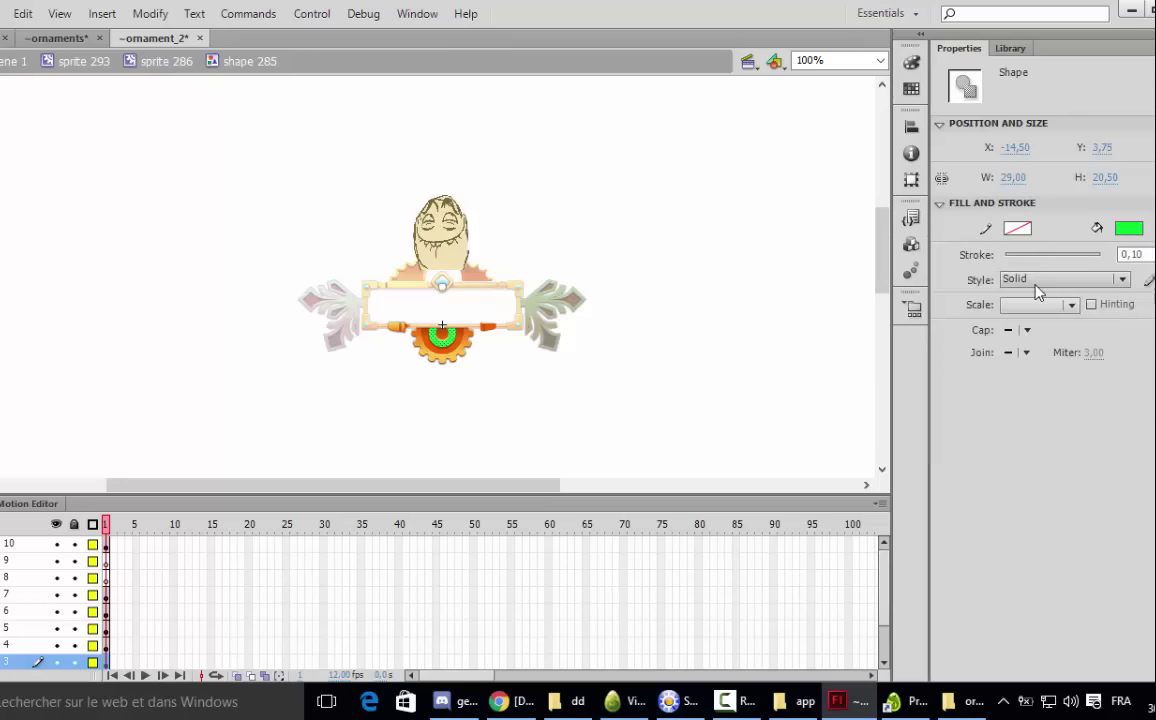
click(743, 348)
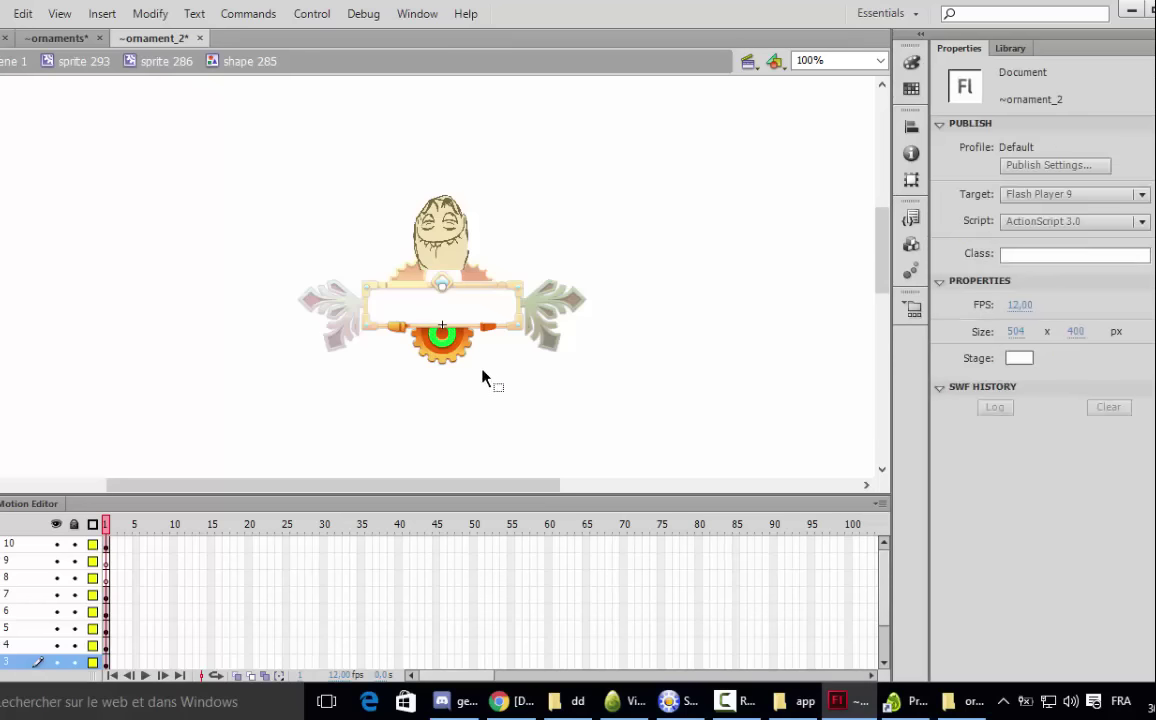
- Fill the gear's outer toothed ring with solid dark indigo
click(444, 362)
click(455, 362)
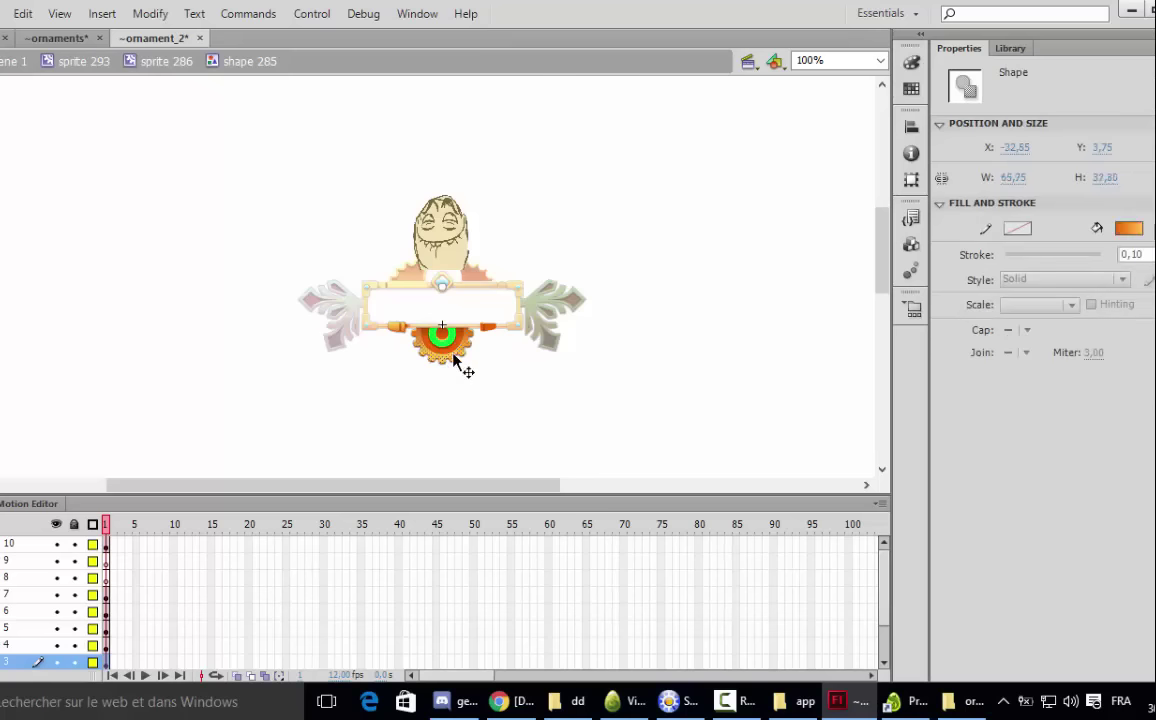
click(1128, 228)
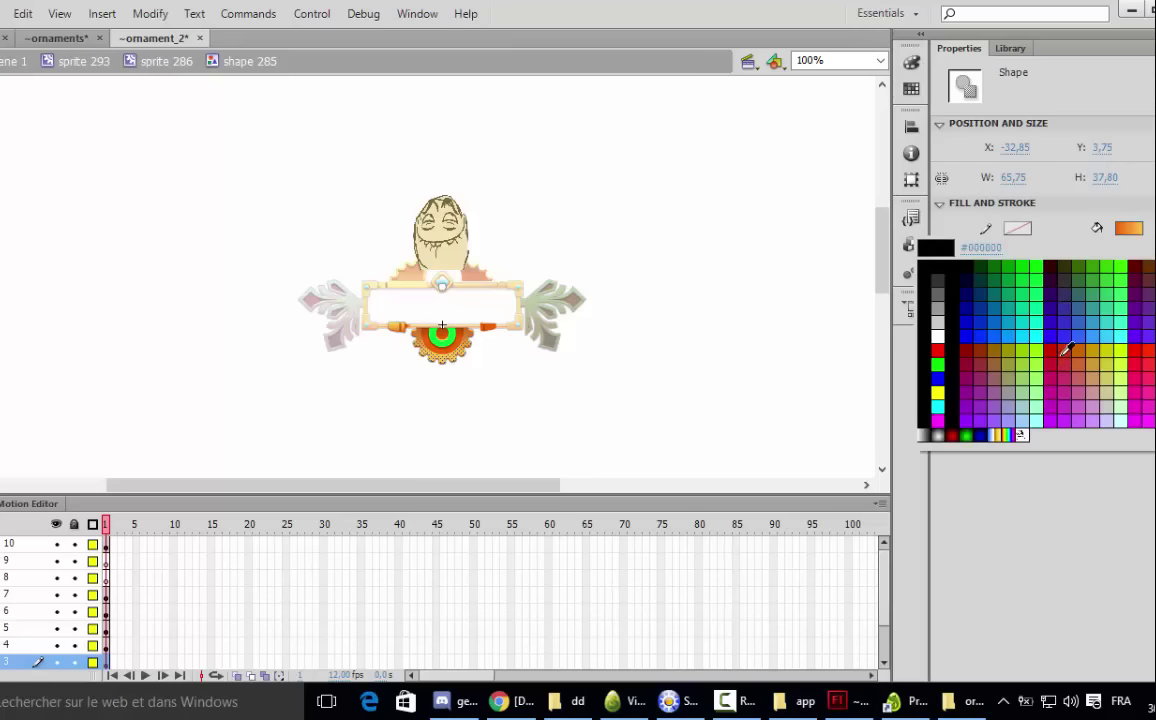
click(1056, 301)
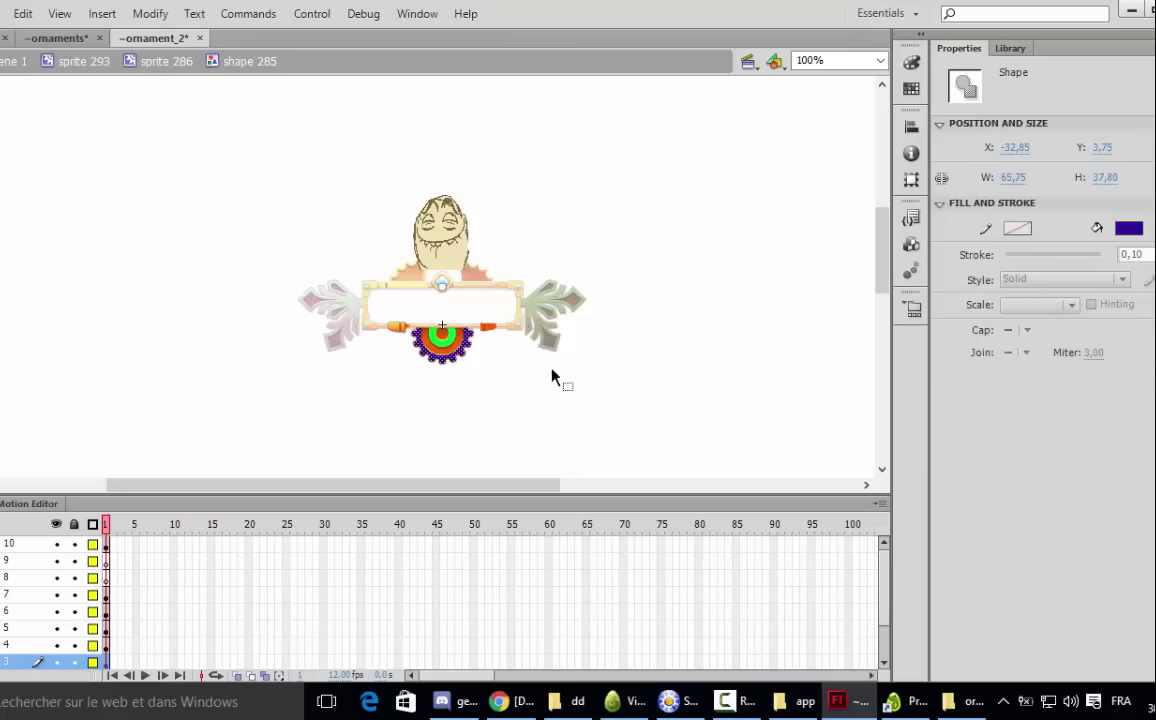
- Fill the thin brown edge around the green ring with cyan and return to sprite 293
click(455, 350)
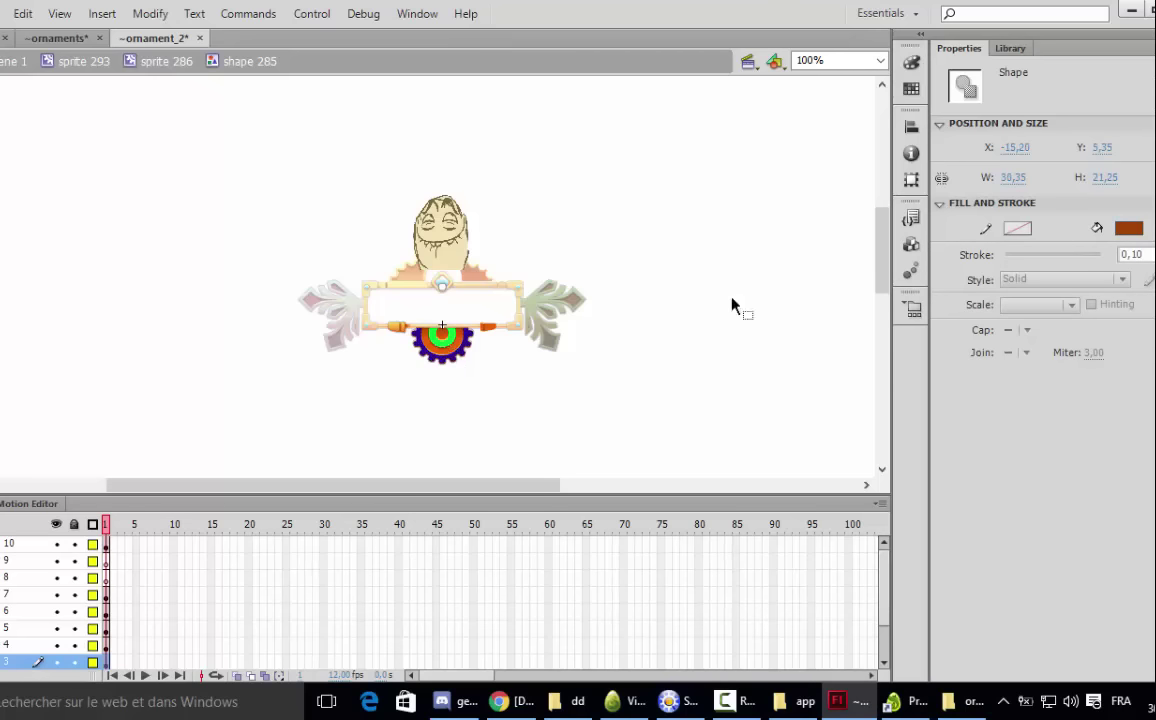
click(1128, 228)
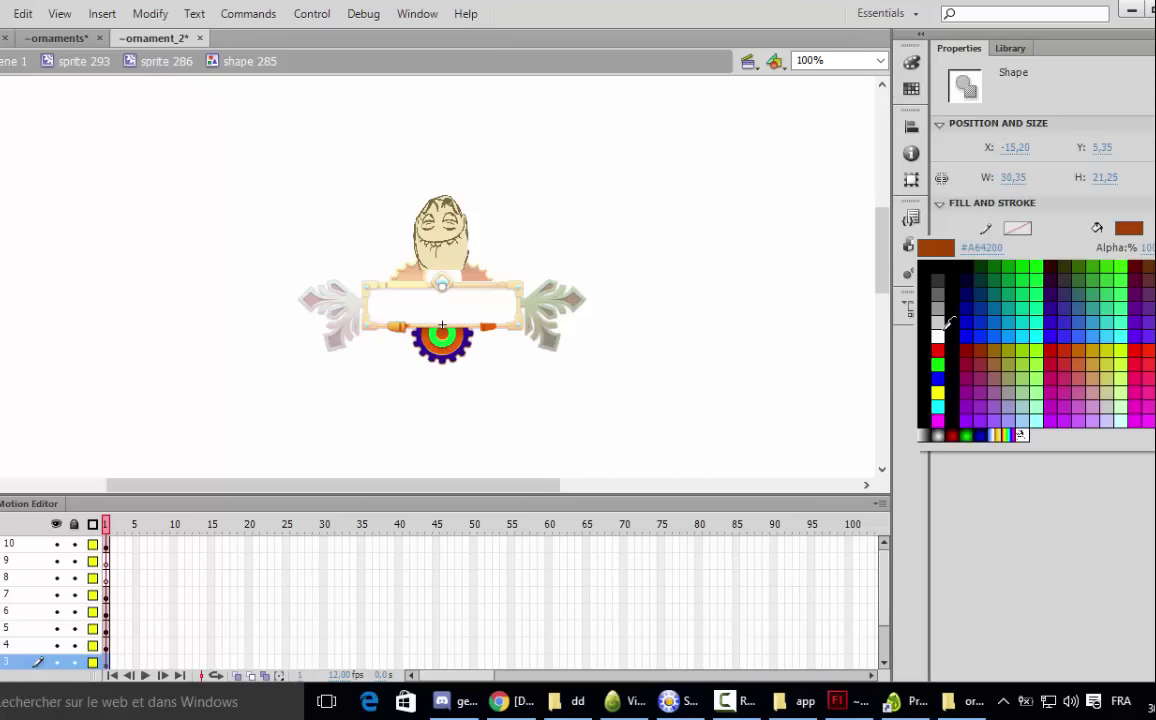
click(937, 406)
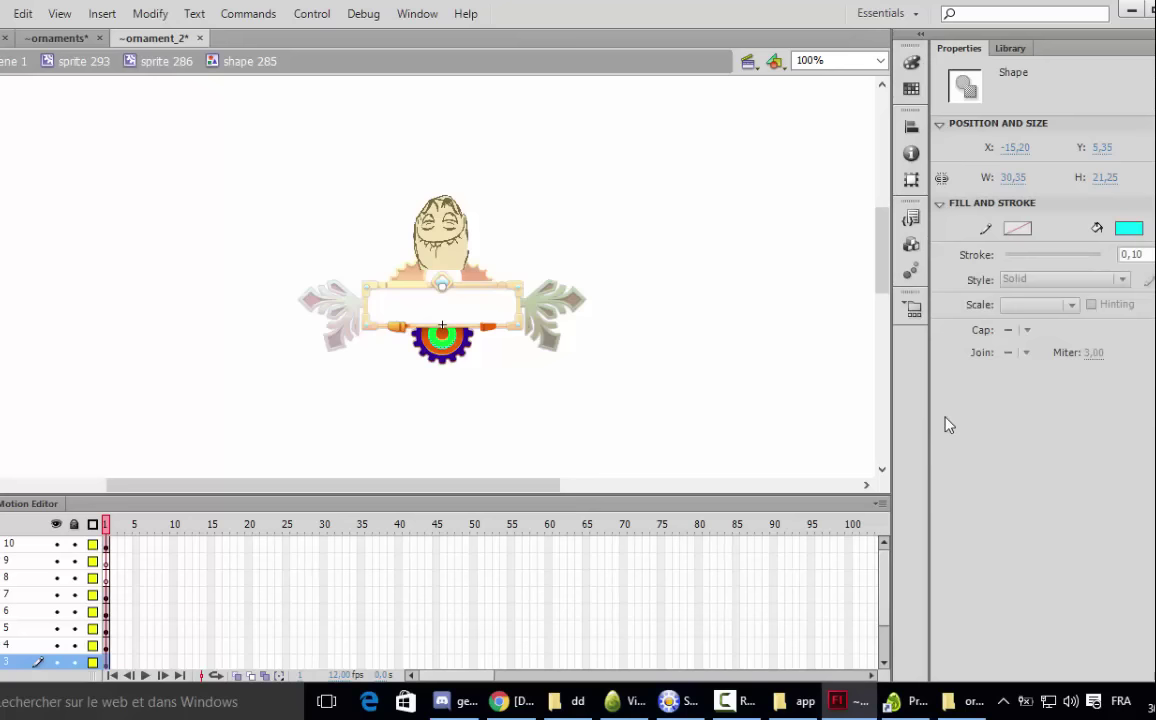
click(619, 408)
double_click(480, 280)
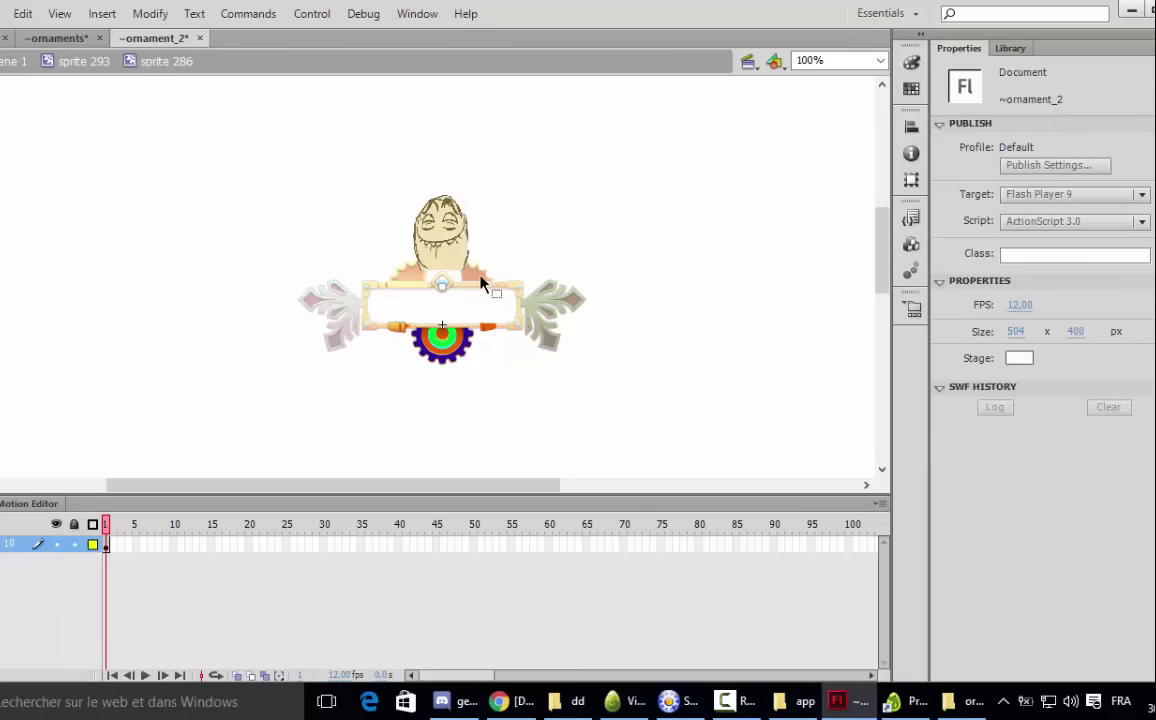
double_click(480, 283)
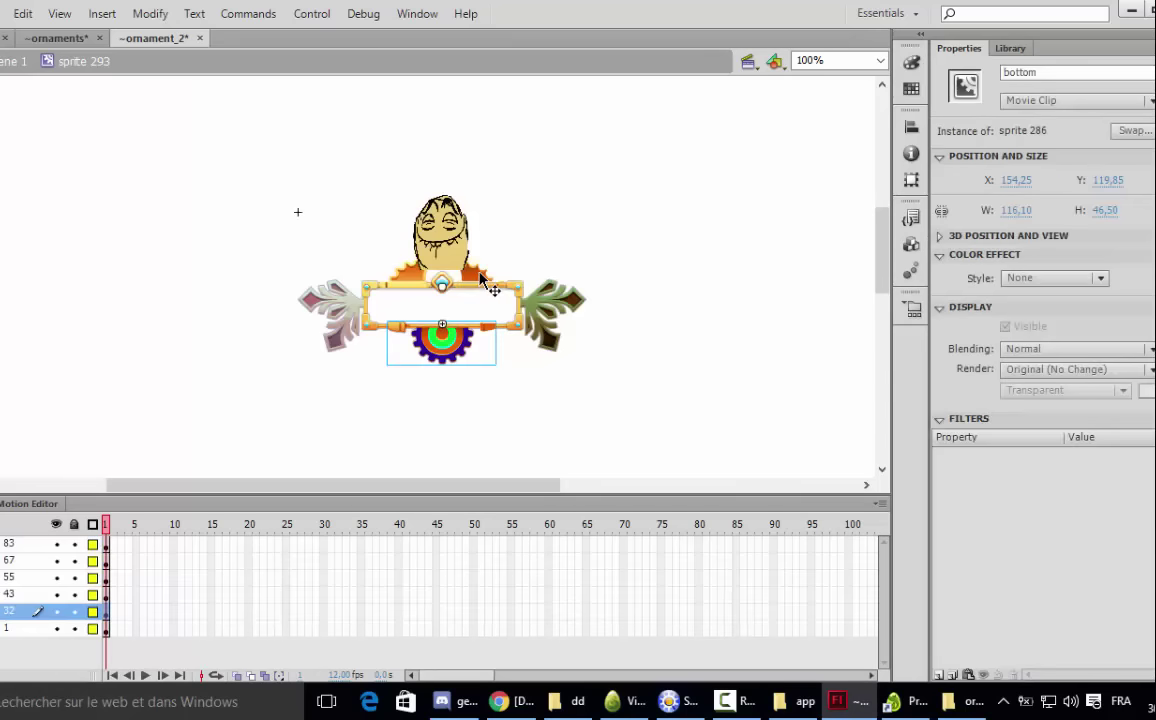
double_click(484, 281)
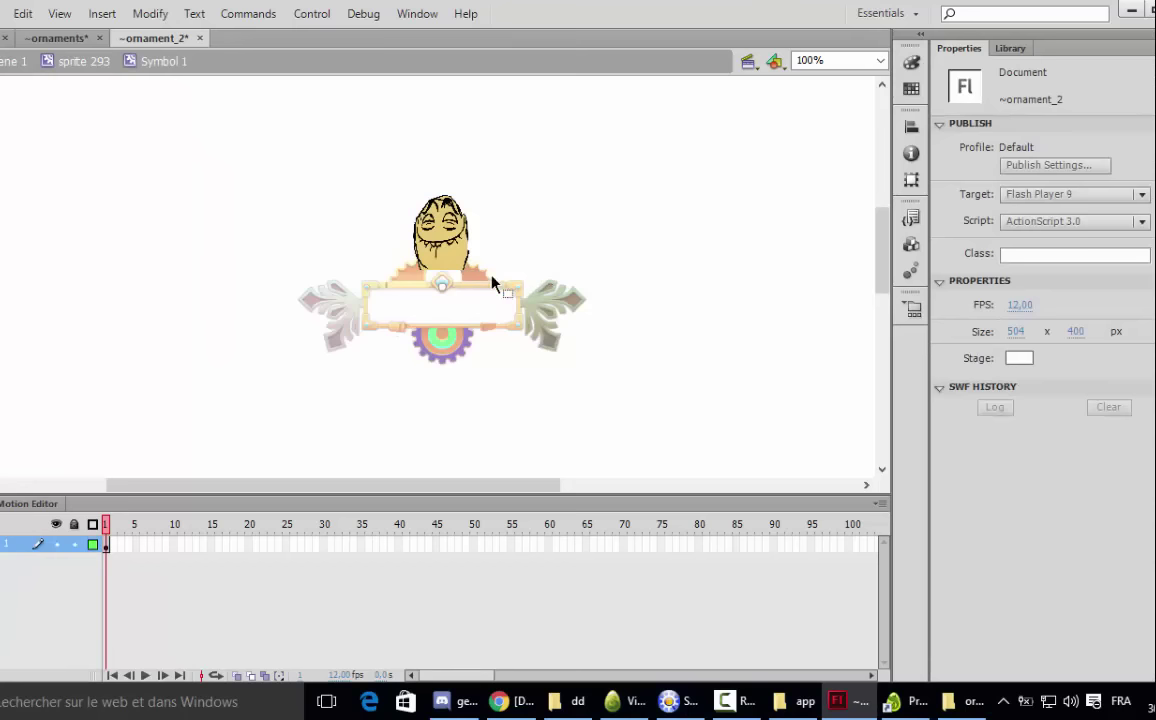
double_click(550, 405)
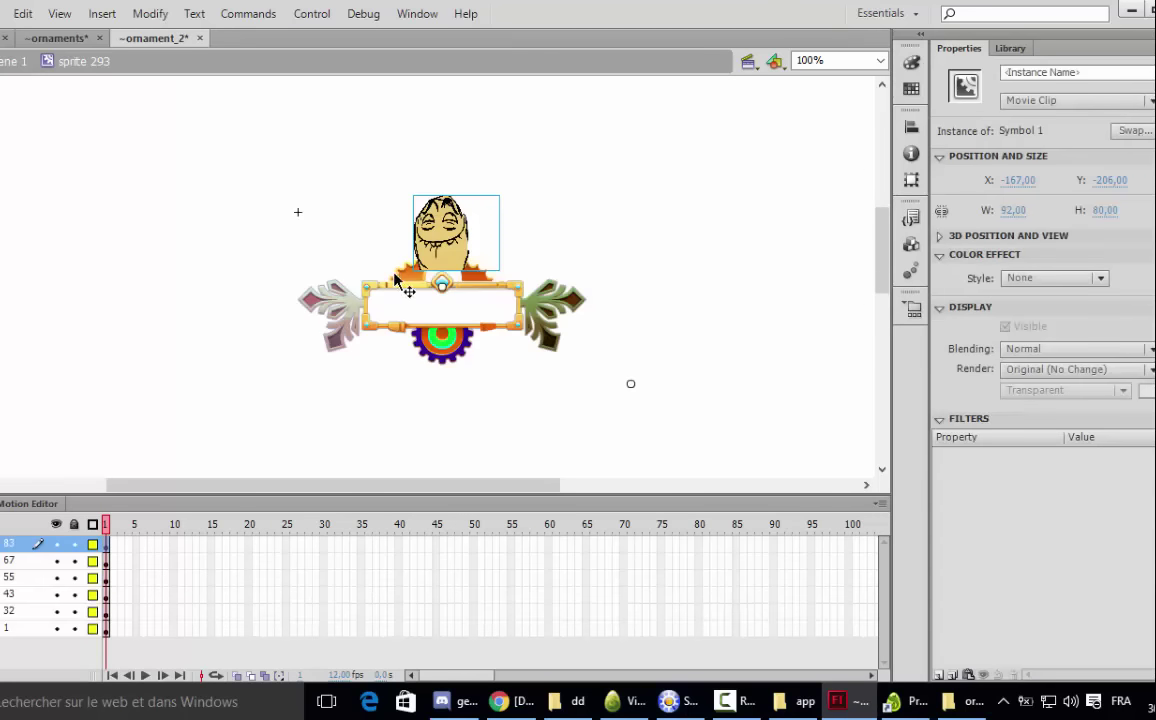
click(567, 185)
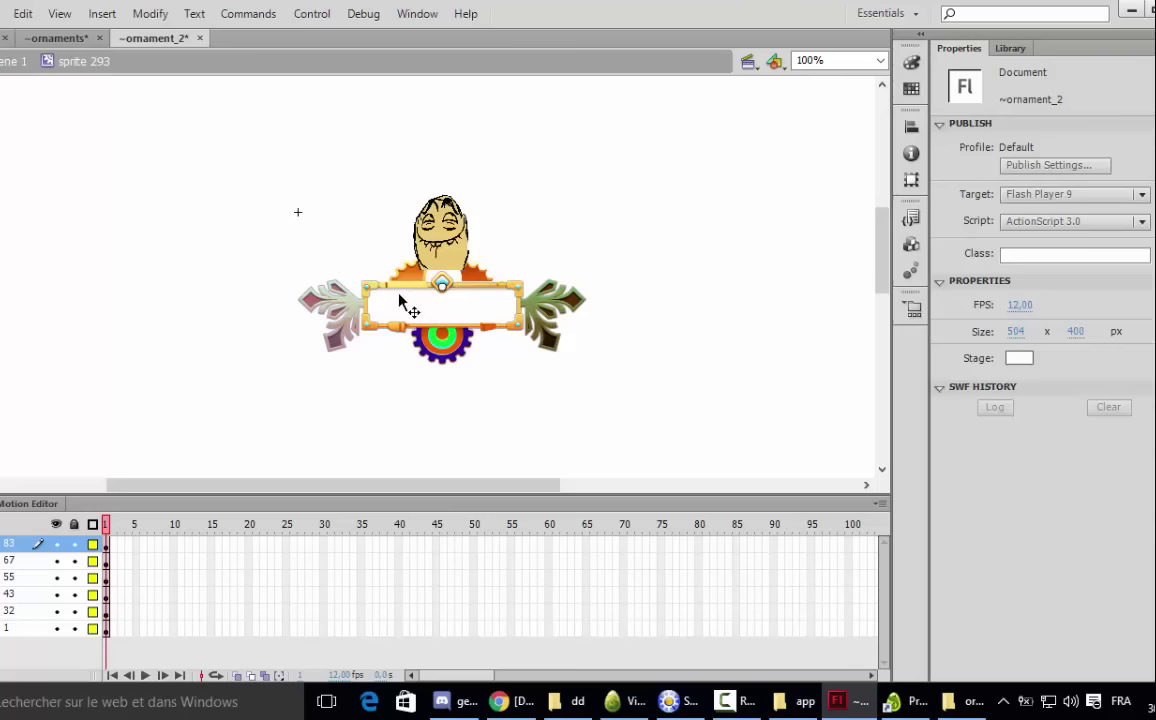
- Inside sprite 286, enlarge the gear's shape 285 to 152 wide and 66 high, and return to sprite 293
double_click(458, 354)
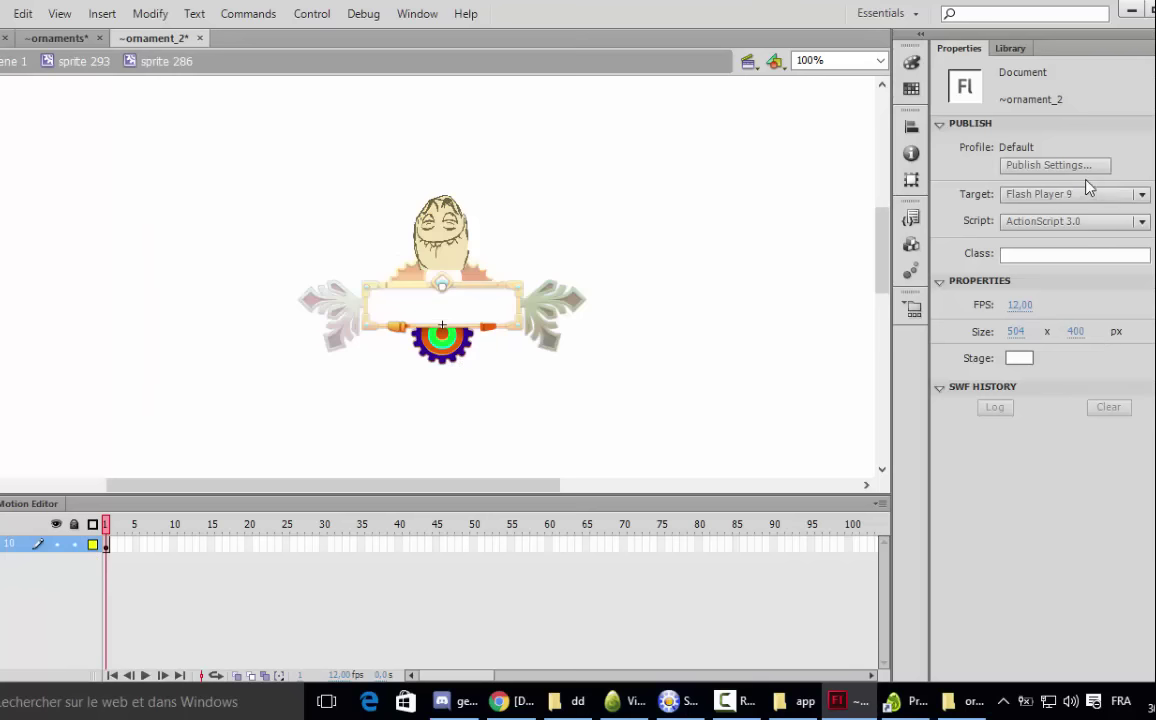
click(398, 328)
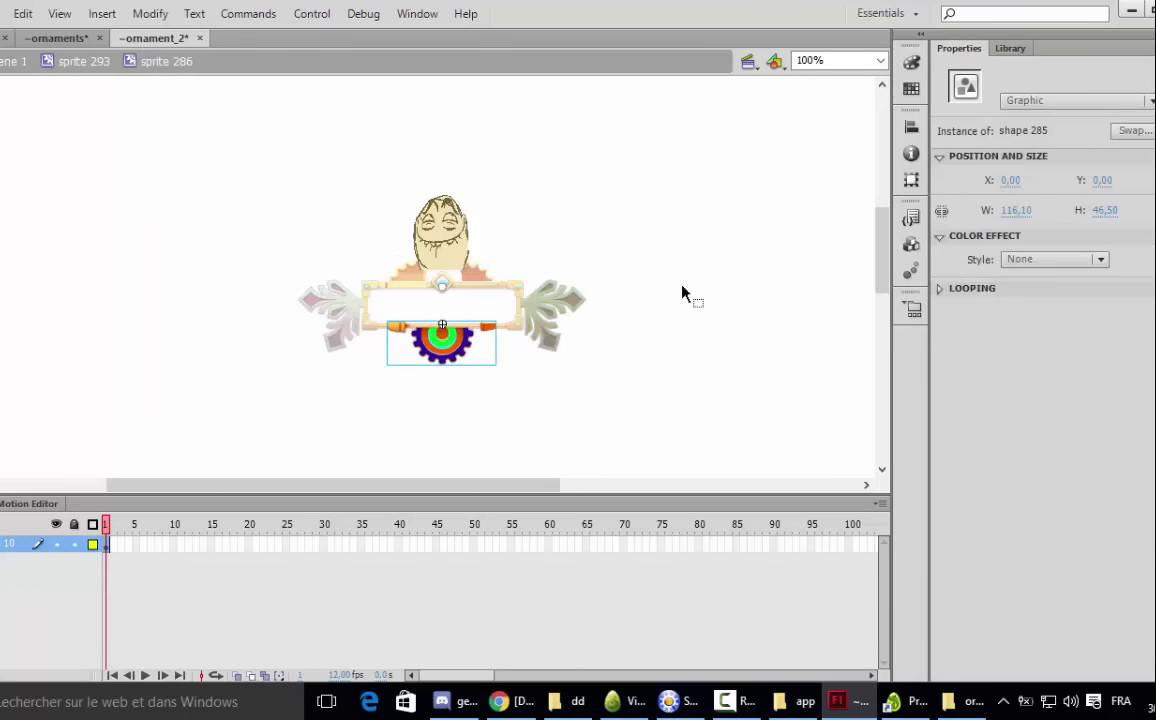
drag(1104, 210, 1123, 210)
drag(1014, 210, 1065, 212)
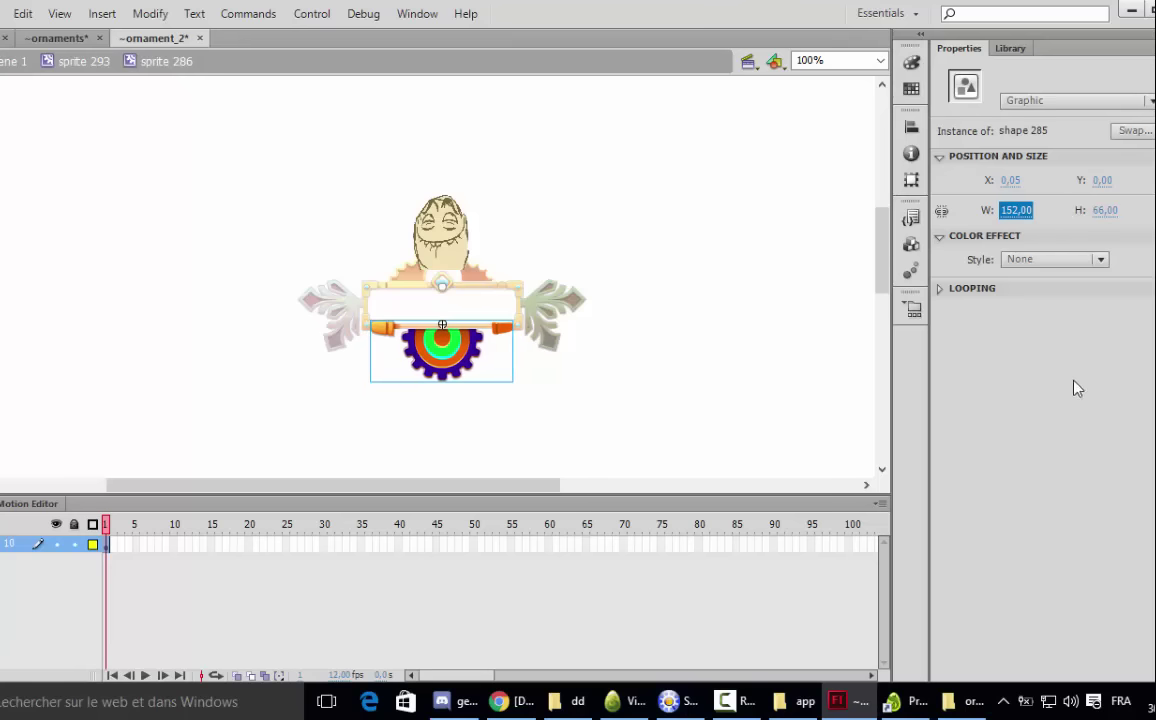
click(655, 300)
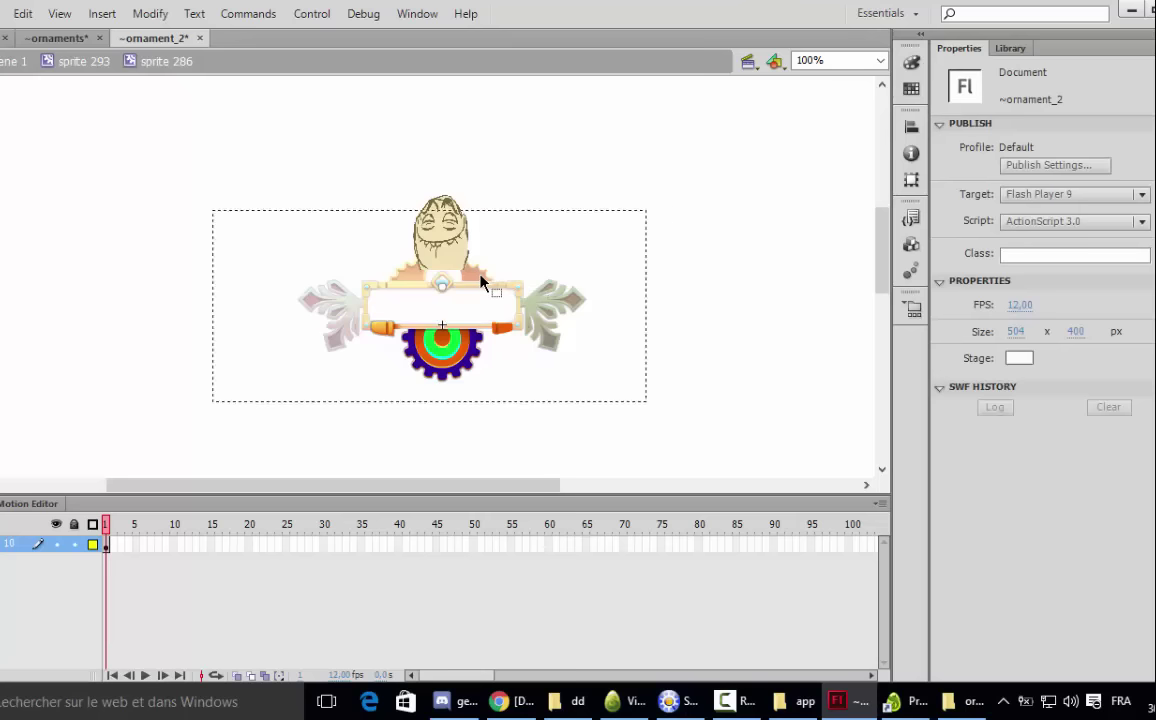
double_click(640, 250)
click(655, 245)
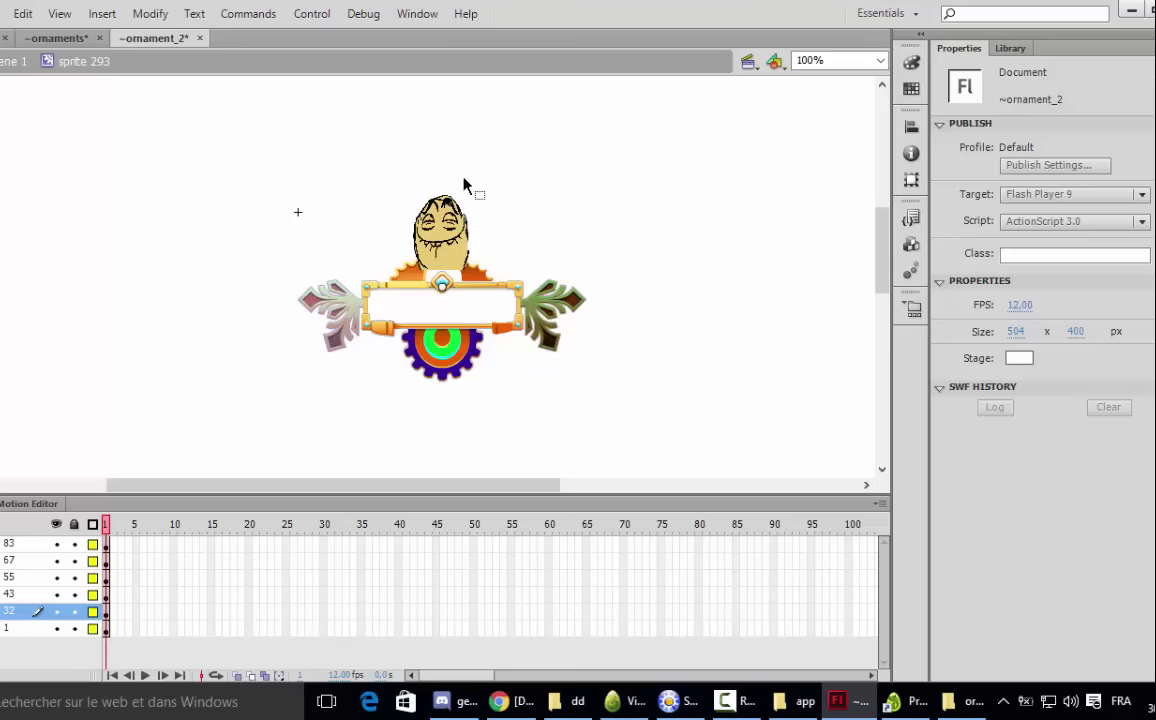
- Turn off the HTML wrapper output, publish the document as ~ornament_2.swf only, and accept the publish settings
click(1040, 168)
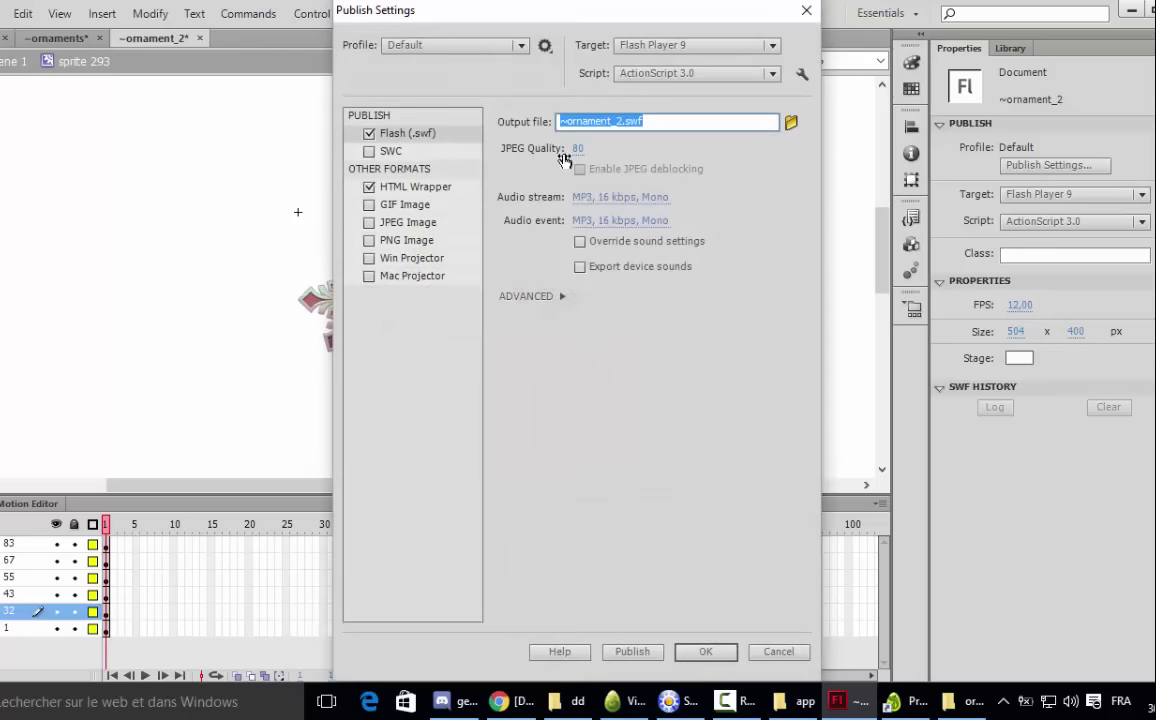
click(378, 189)
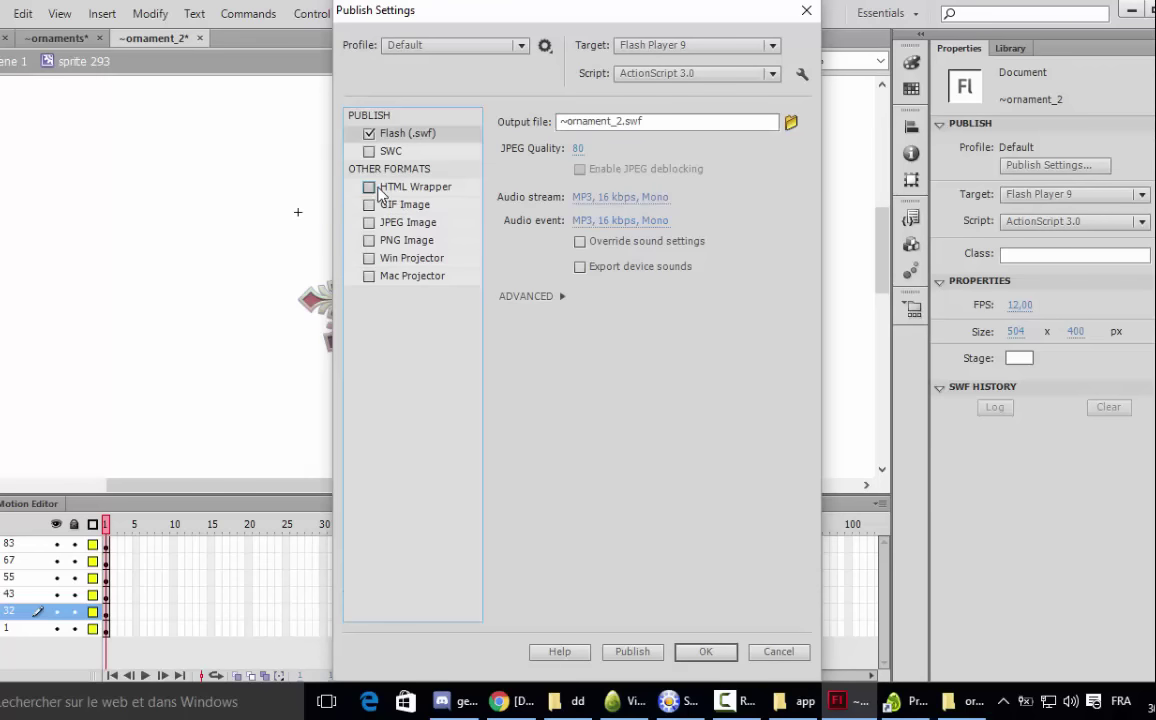
click(626, 651)
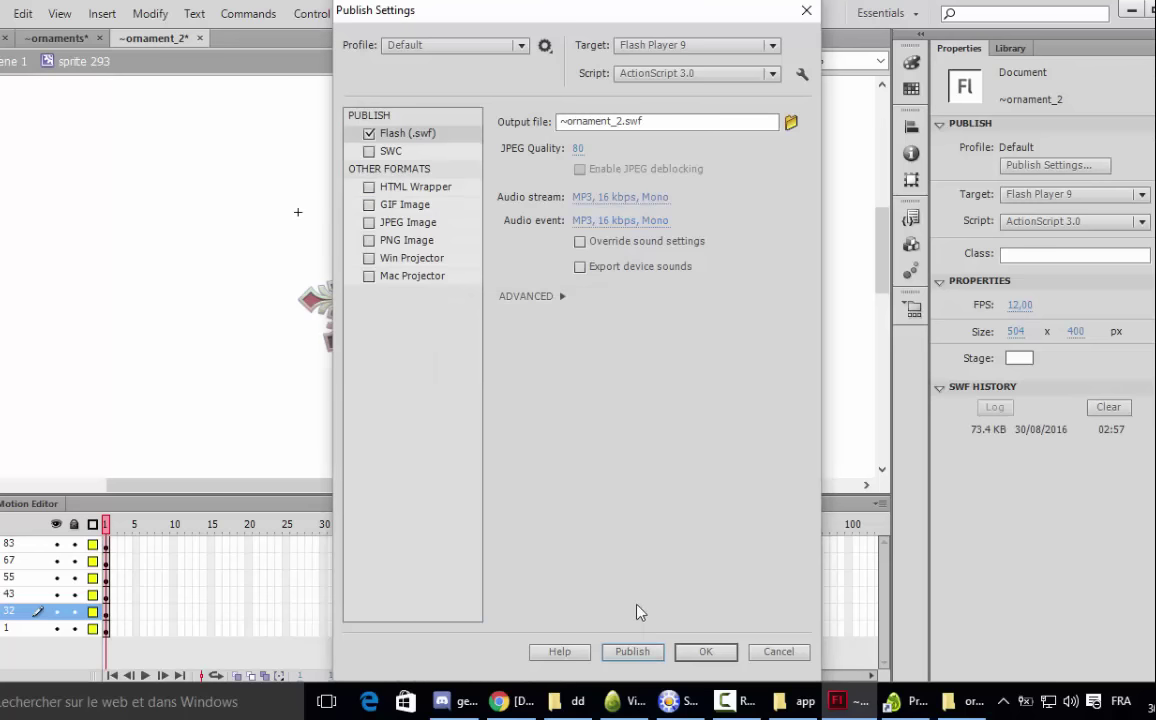
click(703, 653)
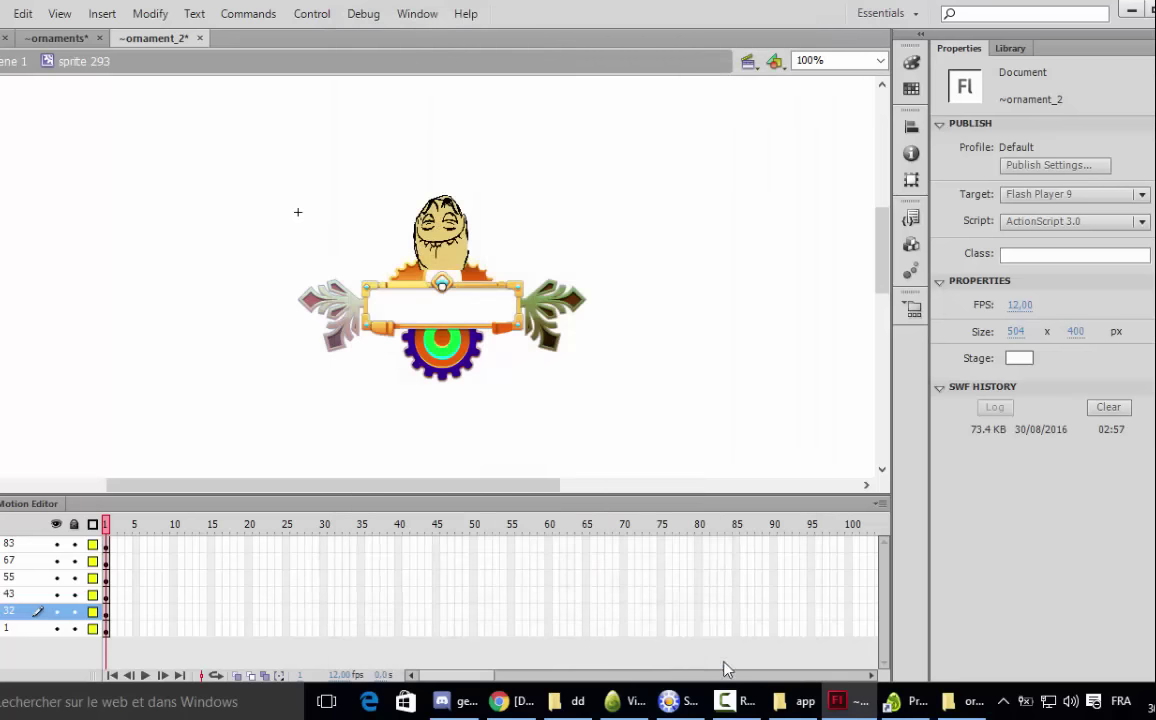
- In File Explorer, copy the published ~ornament_2 Flash movie from the Documents folder ornament_2
click(557, 703)
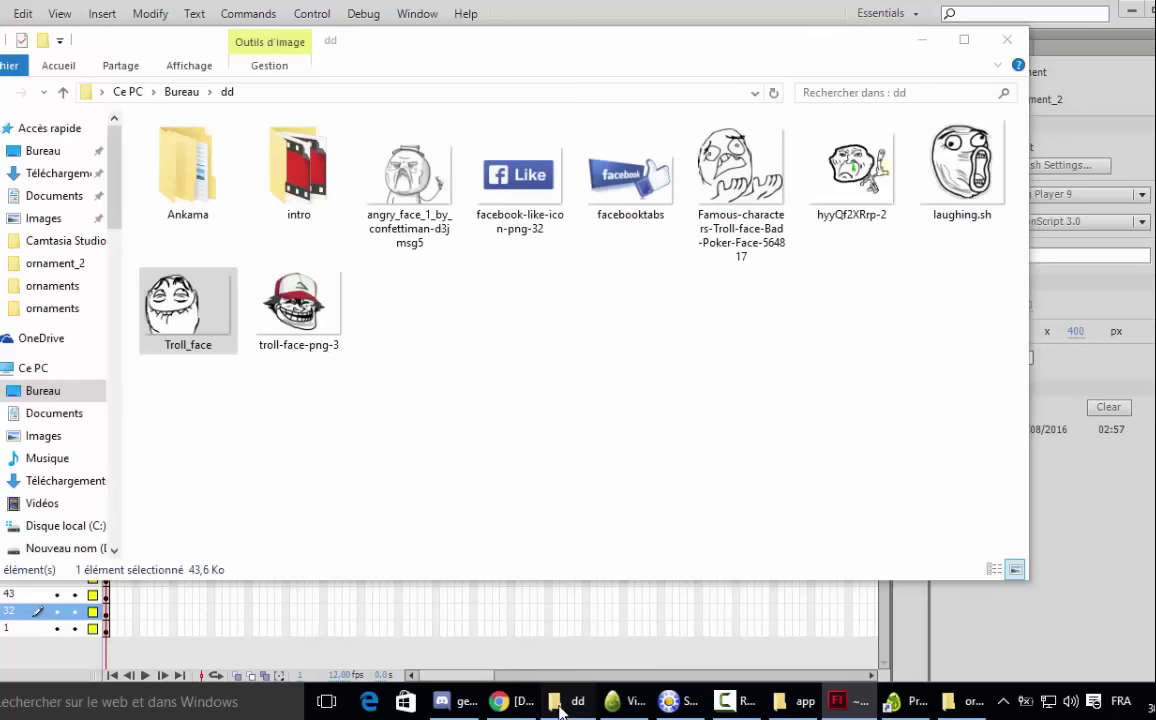
click(83, 422)
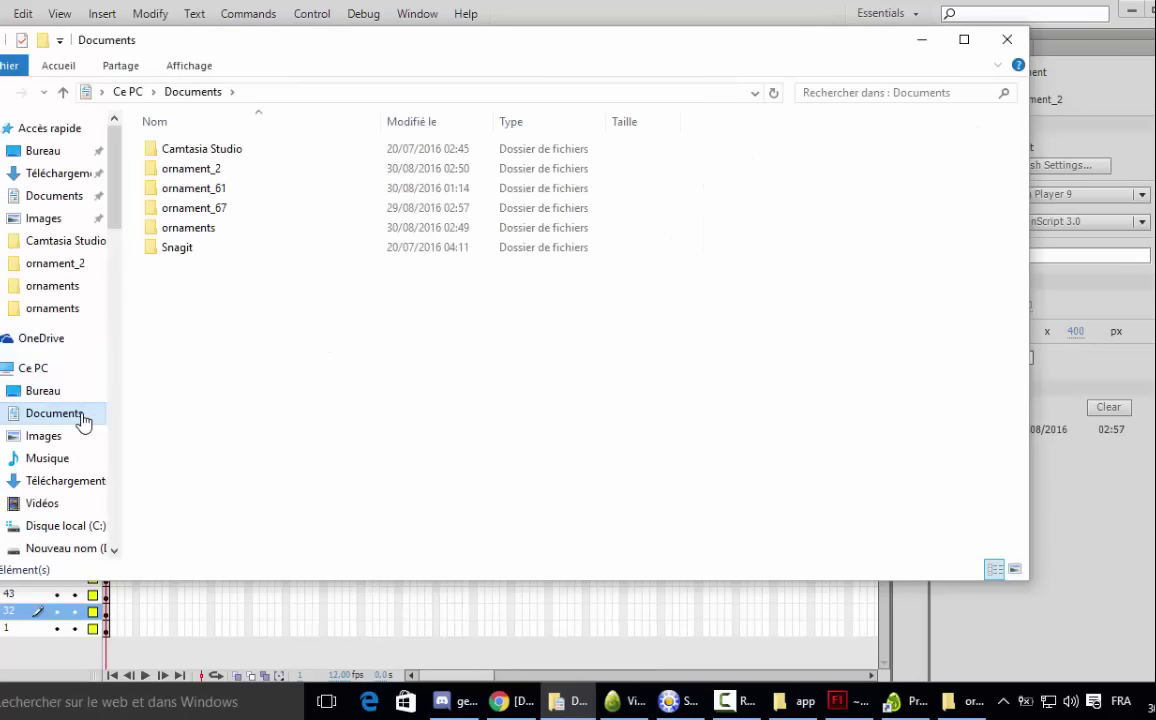
double_click(210, 174)
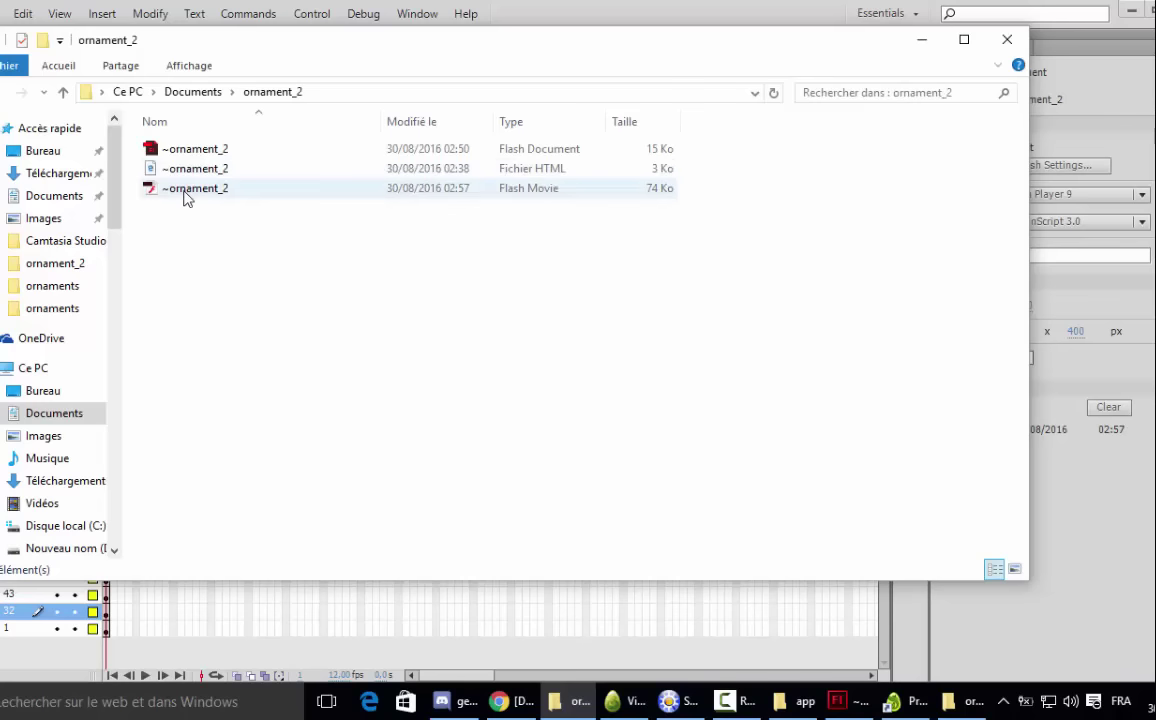
right_click(185, 193)
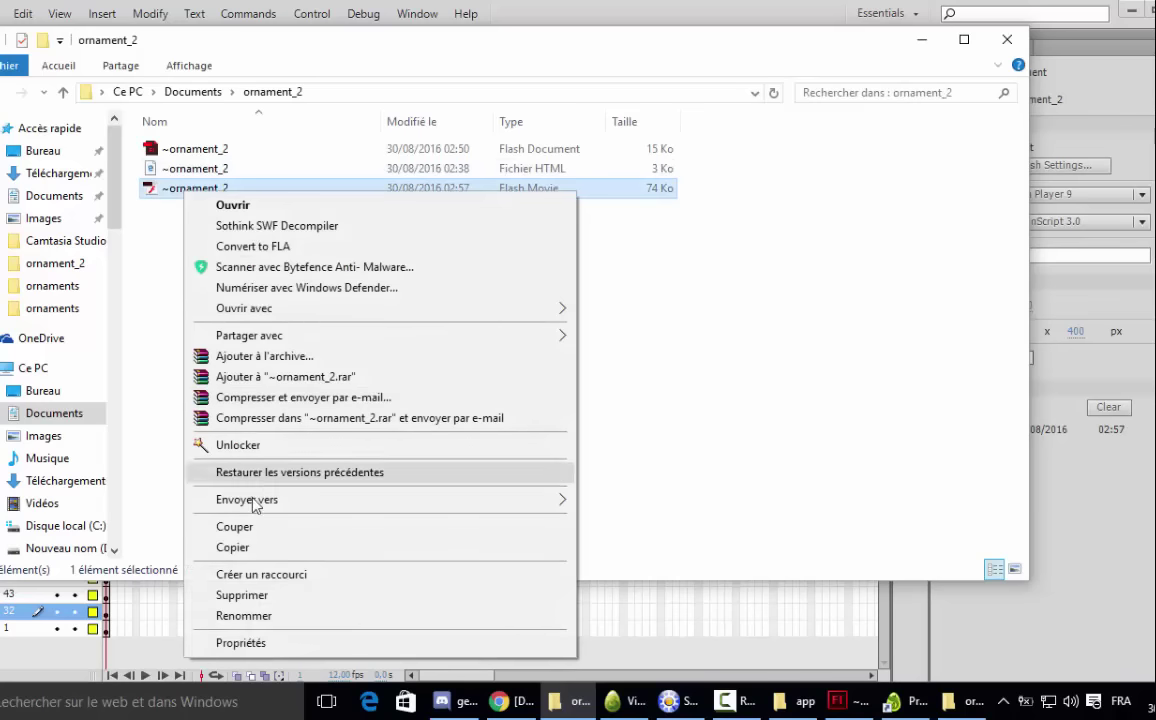
click(250, 548)
- Delete the existing ornament_2 Flash movie from the Dofus app\content\gfx\ornaments folder
click(797, 705)
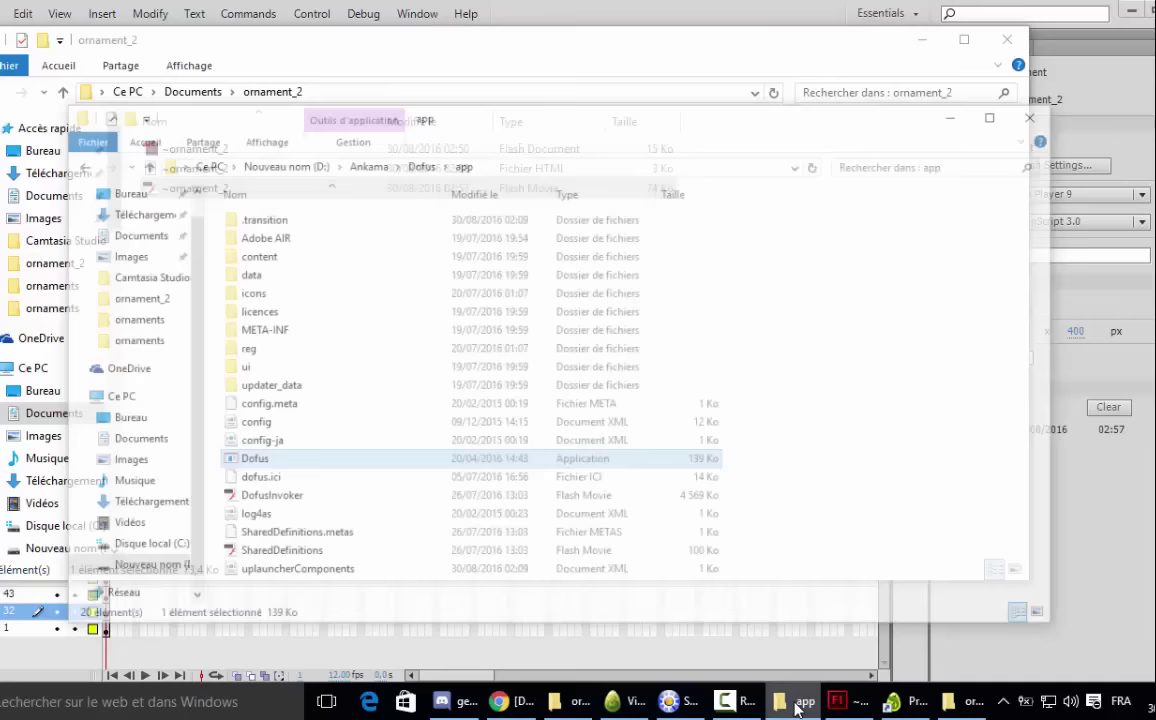
click(948, 701)
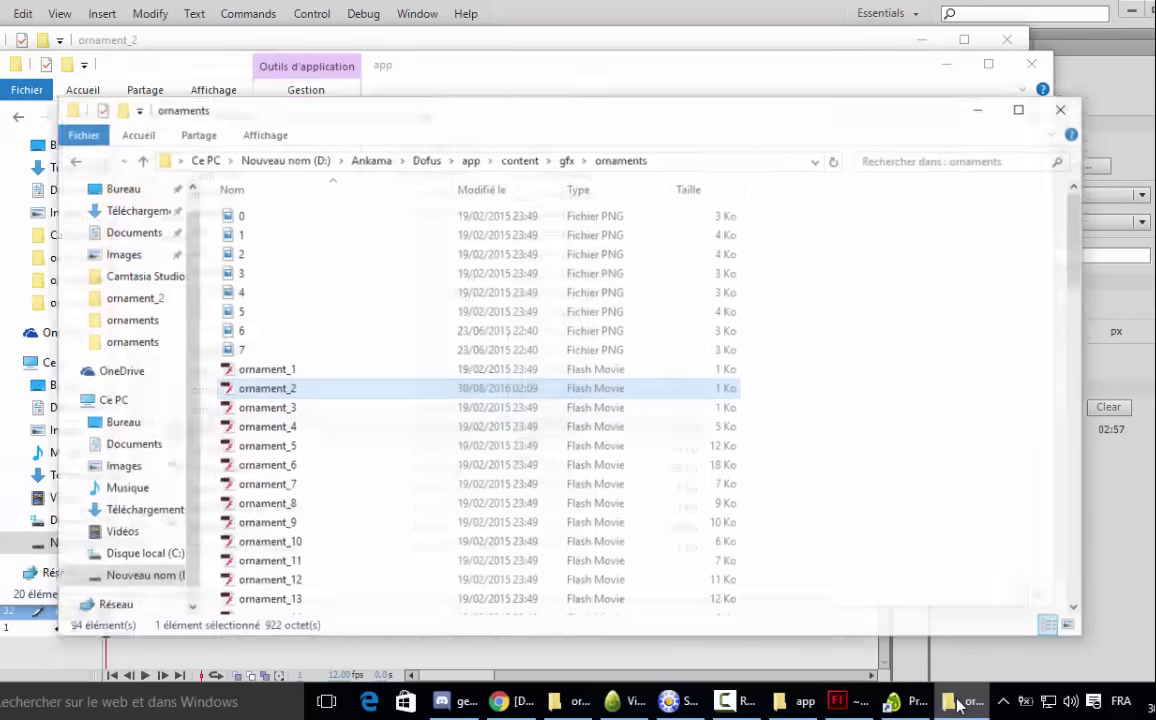
scroll(276, 374, down, 4)
scroll(279, 380, down, 5)
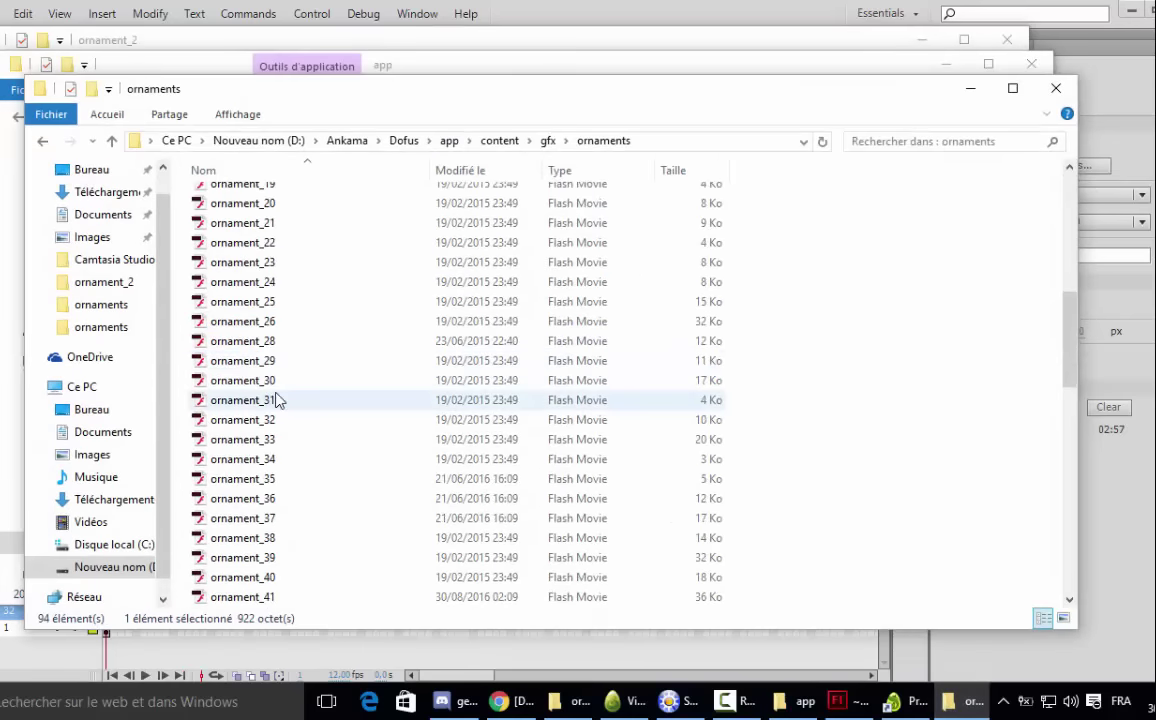
scroll(276, 395, up, 9)
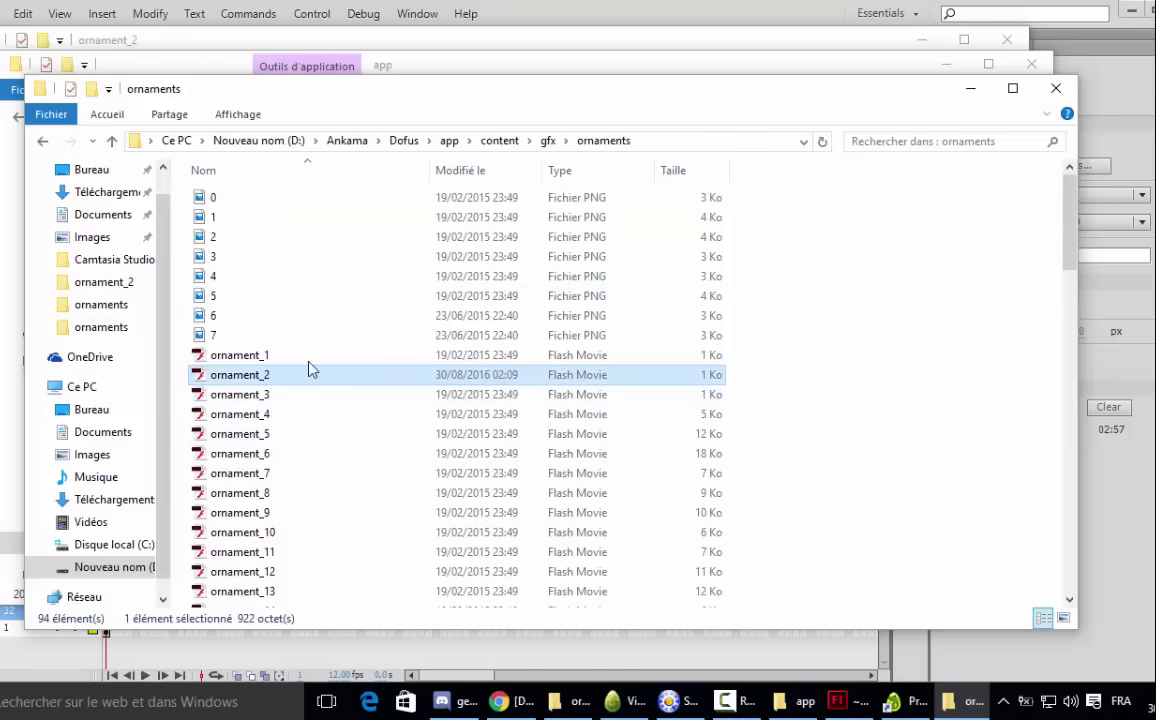
right_click(251, 380)
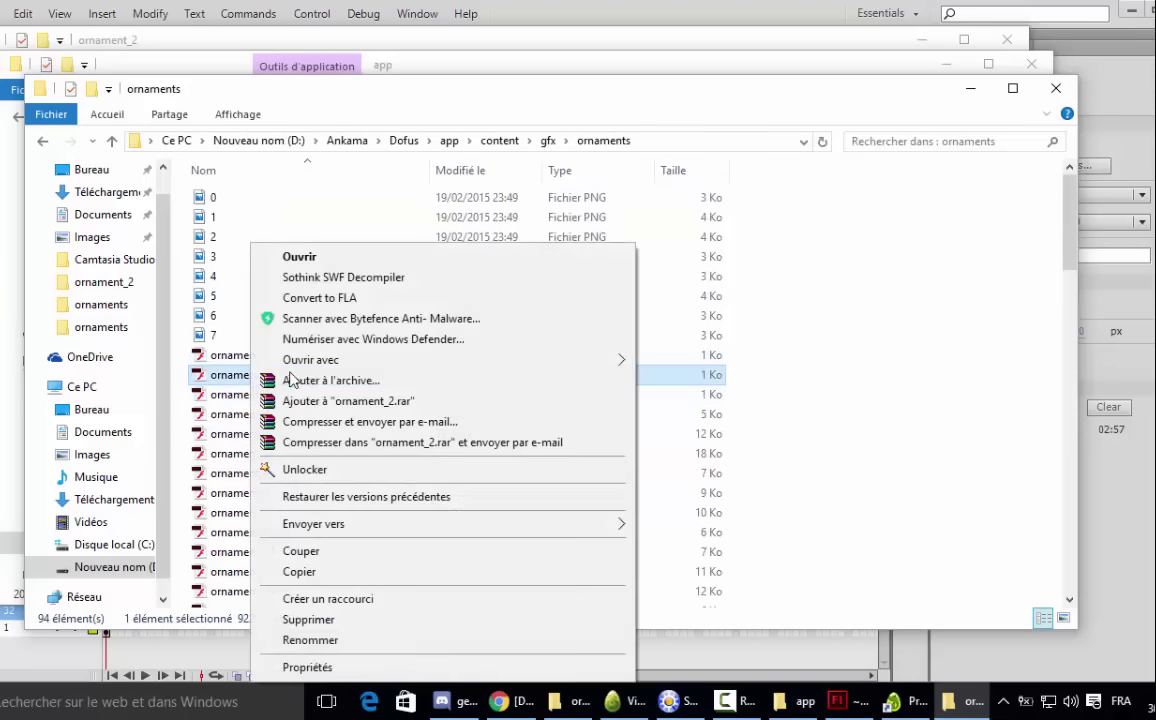
click(320, 620)
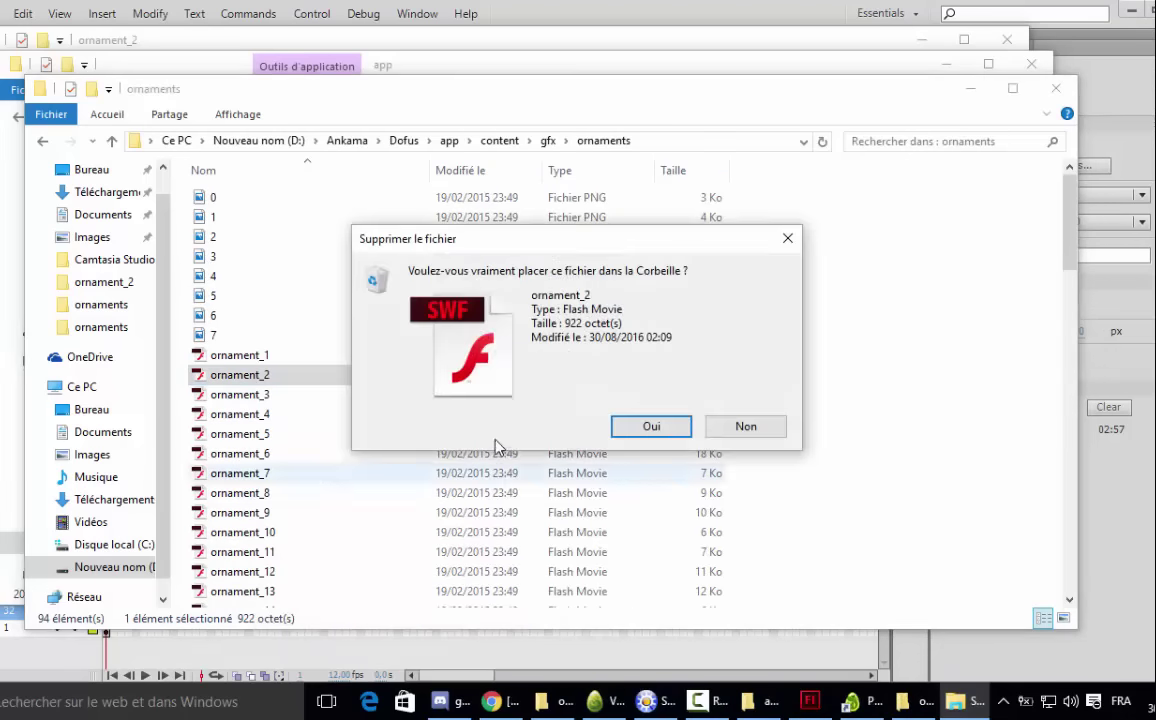
click(659, 427)
- Paste the copied Flash movie into the Dofus ornaments folder and rename it ornament_2
right_click(298, 302)
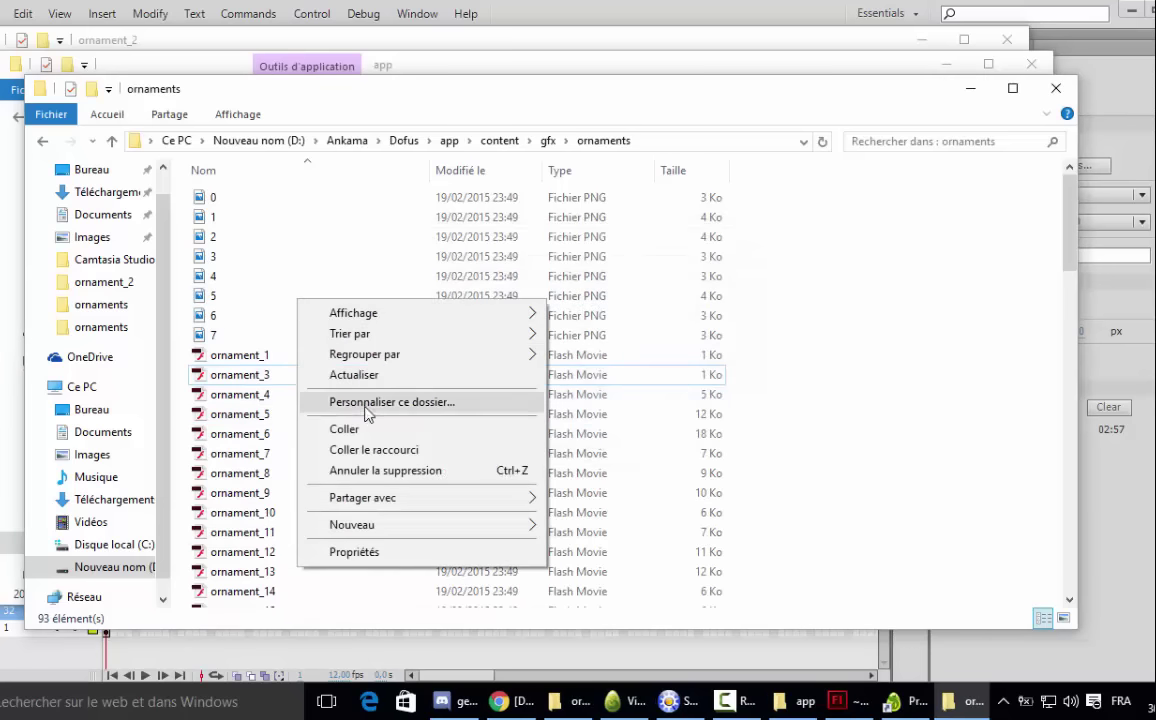
click(344, 429)
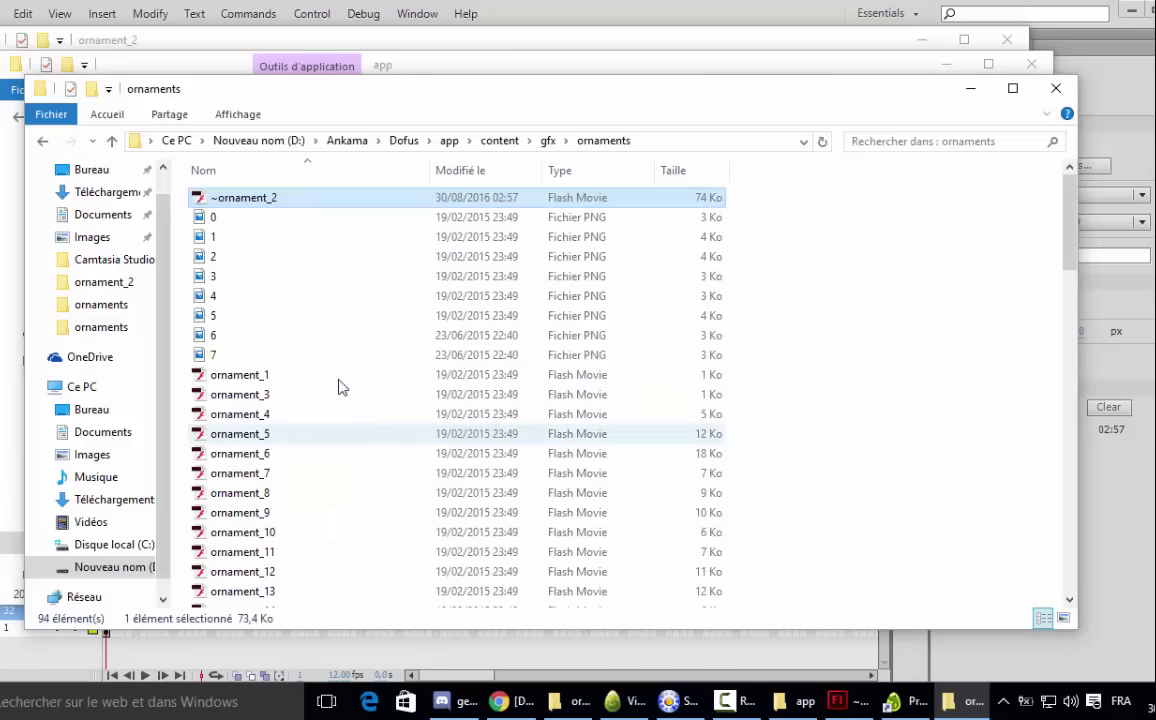
right_click(257, 204)
click(318, 601)
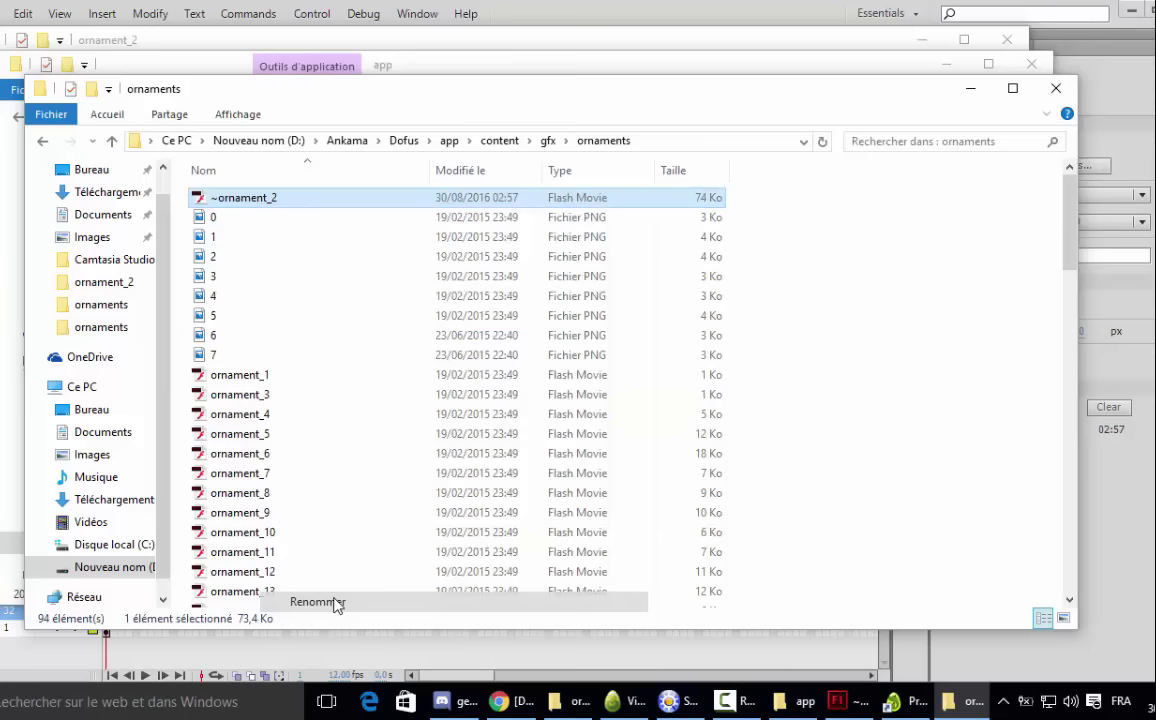
drag(213, 198, 205, 200)
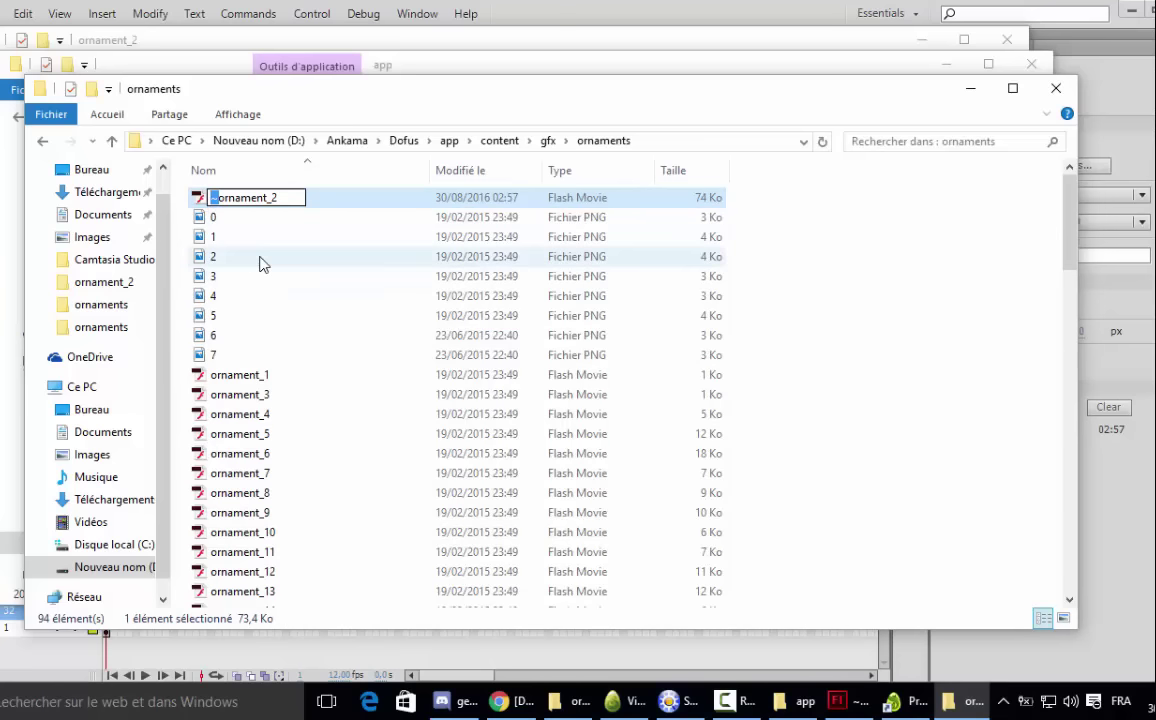
key(Delete)
key(Return)
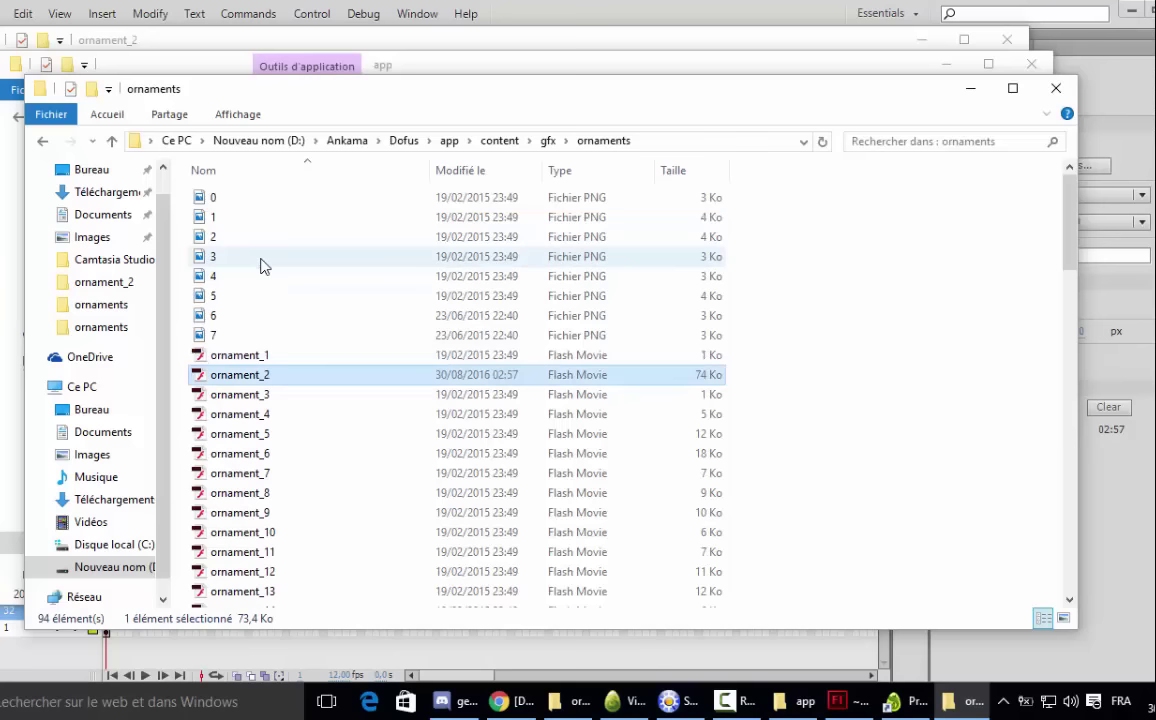
- Switch to the Dofus game and walk the character across the map to check how the ornament displays
click(897, 701)
click(622, 701)
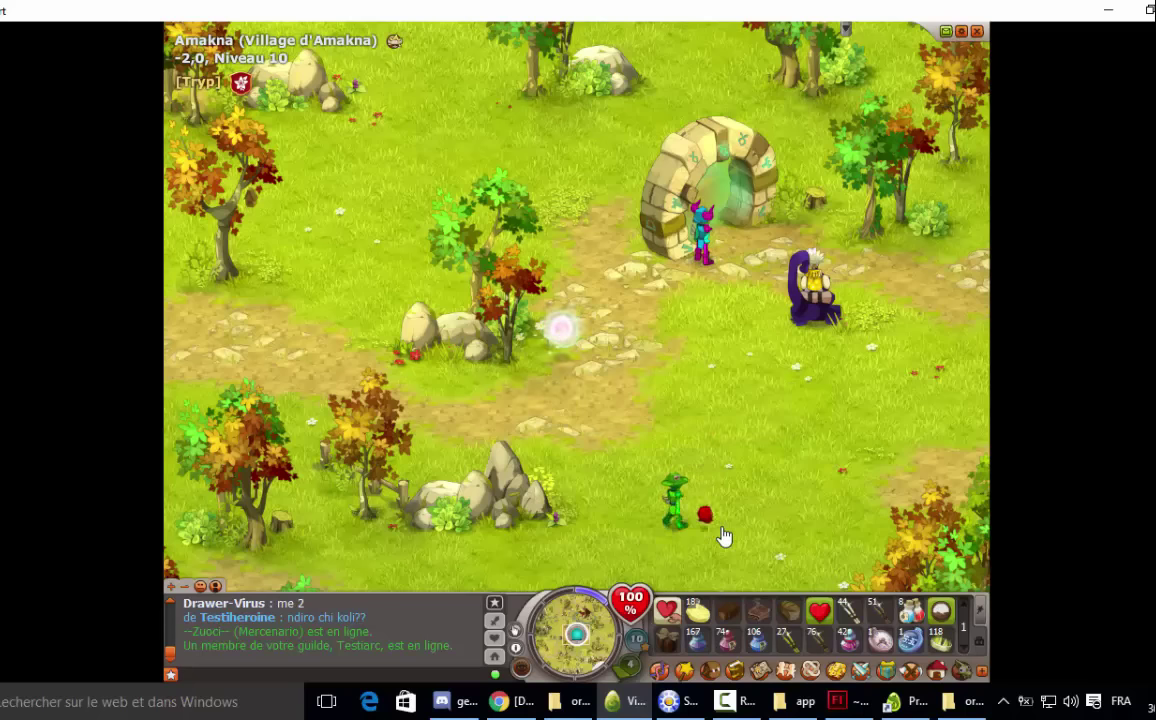
click(718, 542)
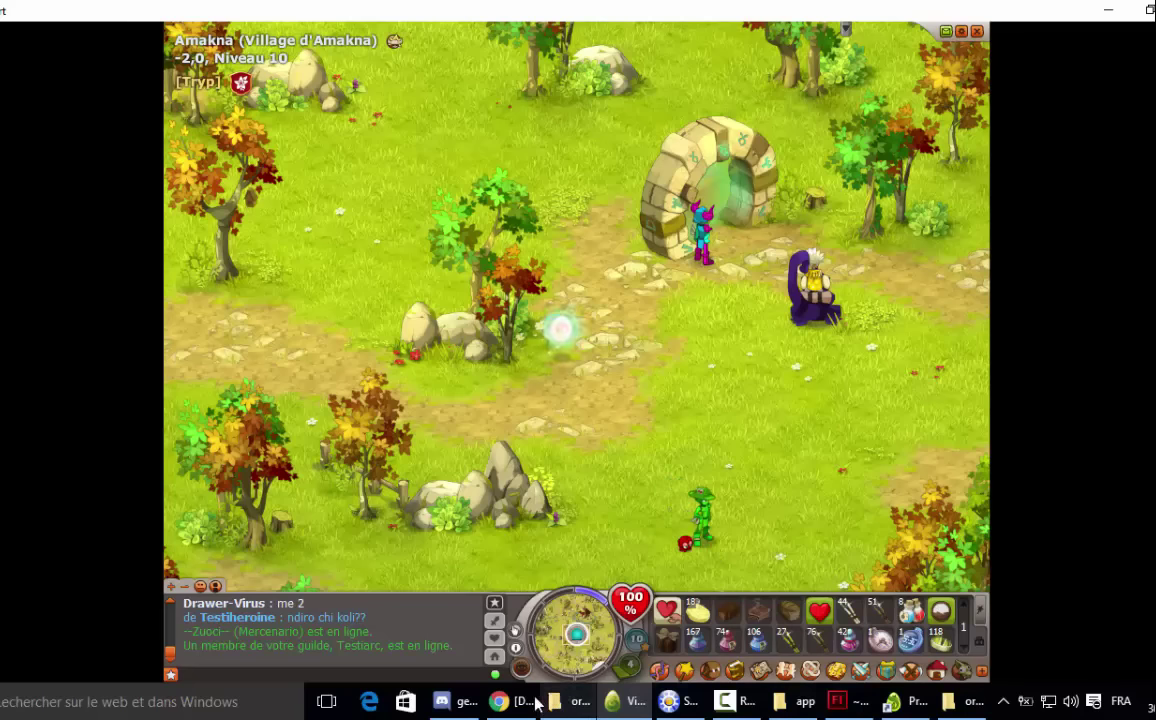
- Back in Flash Professional, raise the troll face above the frame in sprite 293 to about Y -269
click(838, 701)
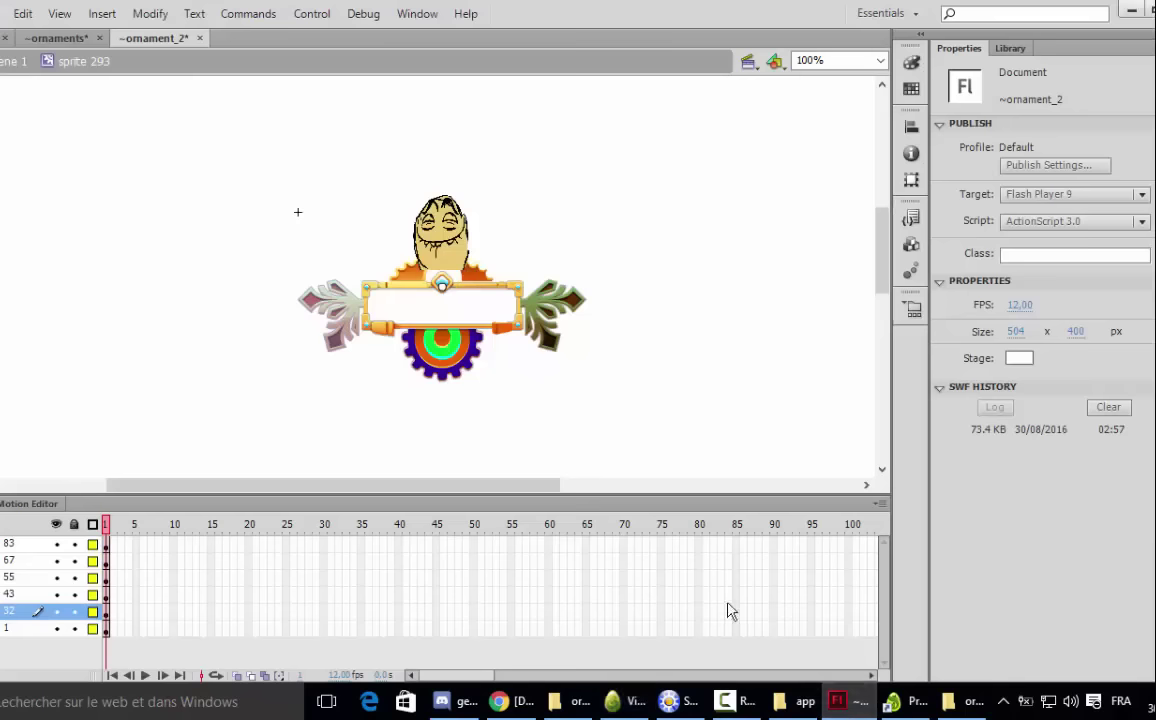
click(444, 248)
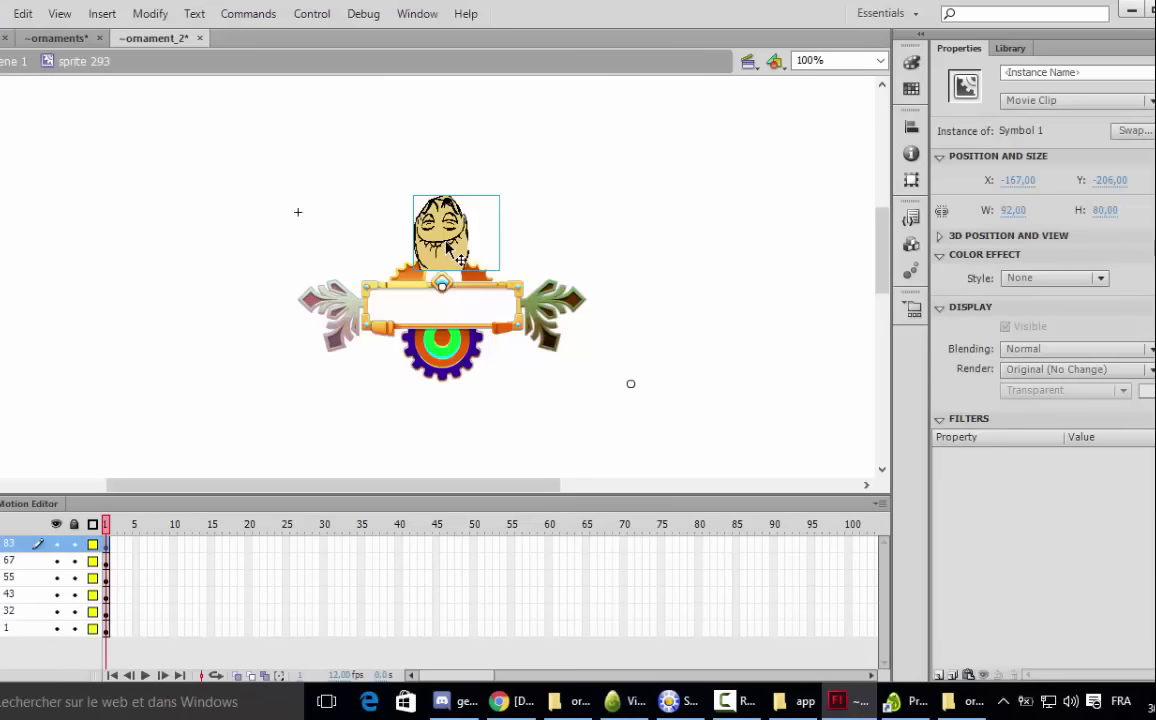
drag(447, 249, 444, 183)
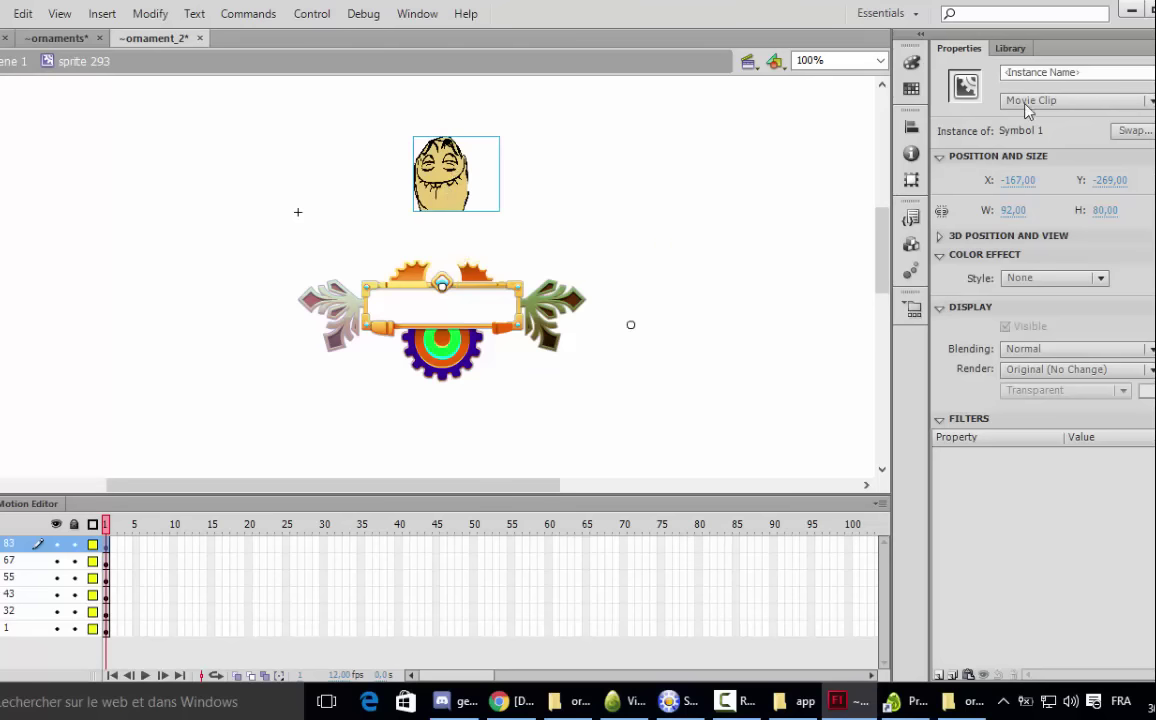
click(1008, 48)
click(958, 48)
click(660, 203)
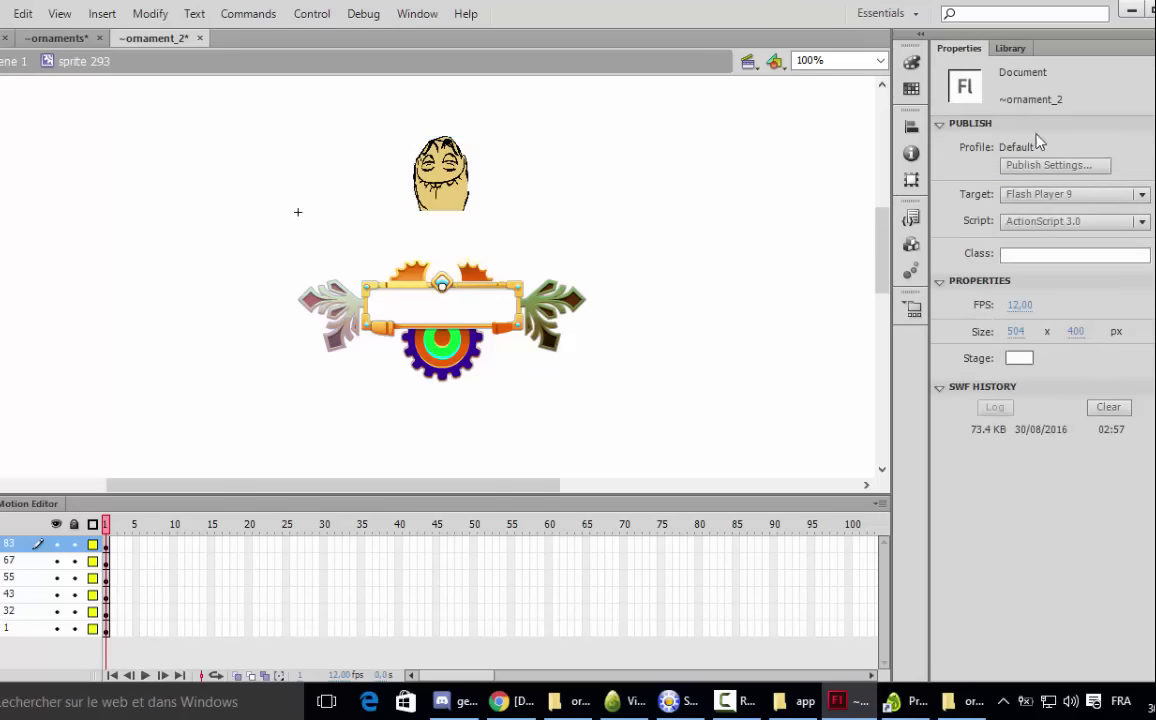
- Publish ~ornament_2.swf again with the raised troll face and accept the publish settings
click(1026, 166)
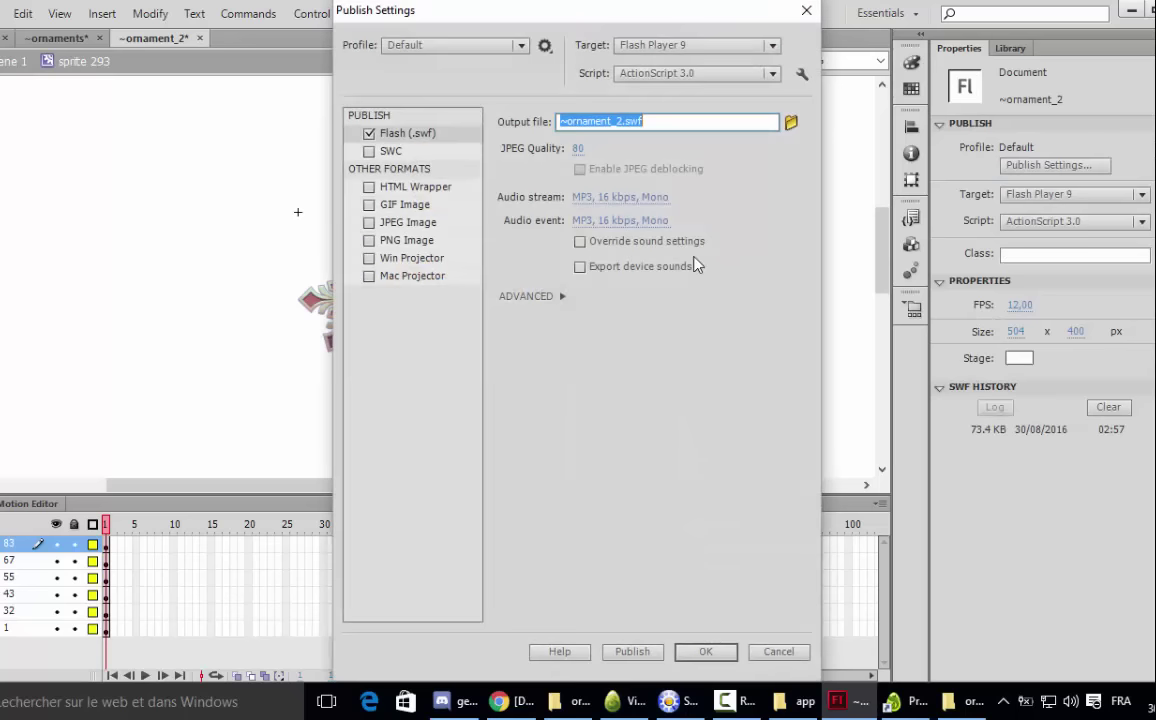
click(640, 651)
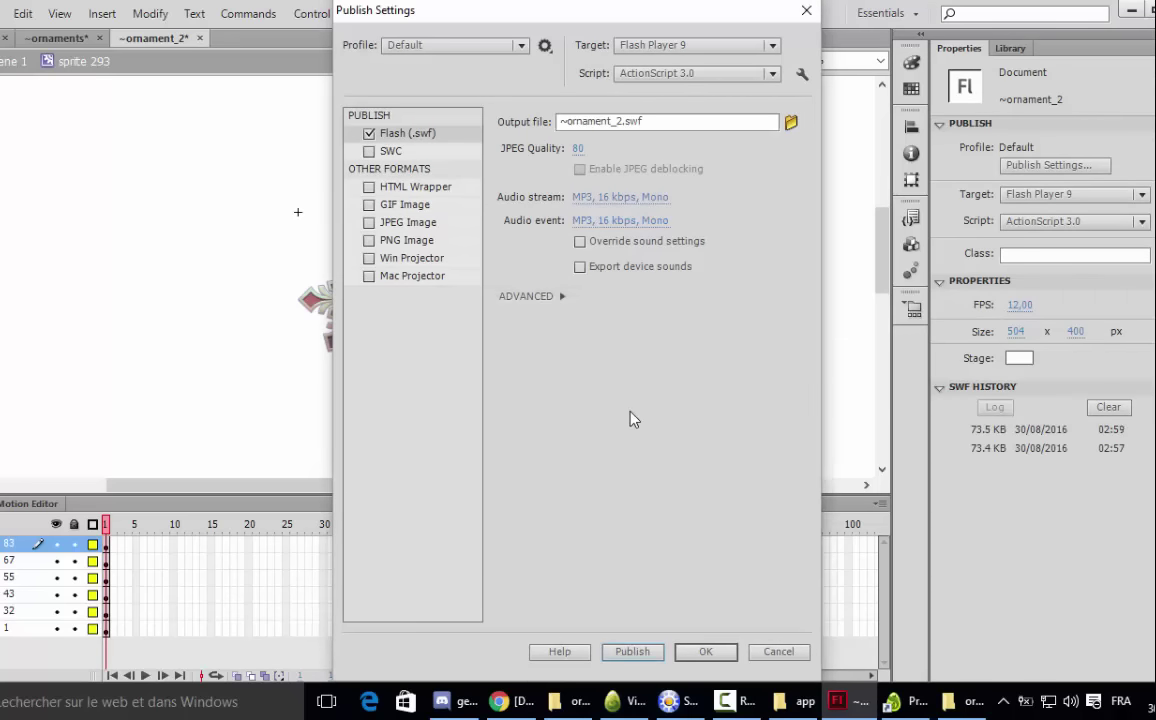
click(704, 652)
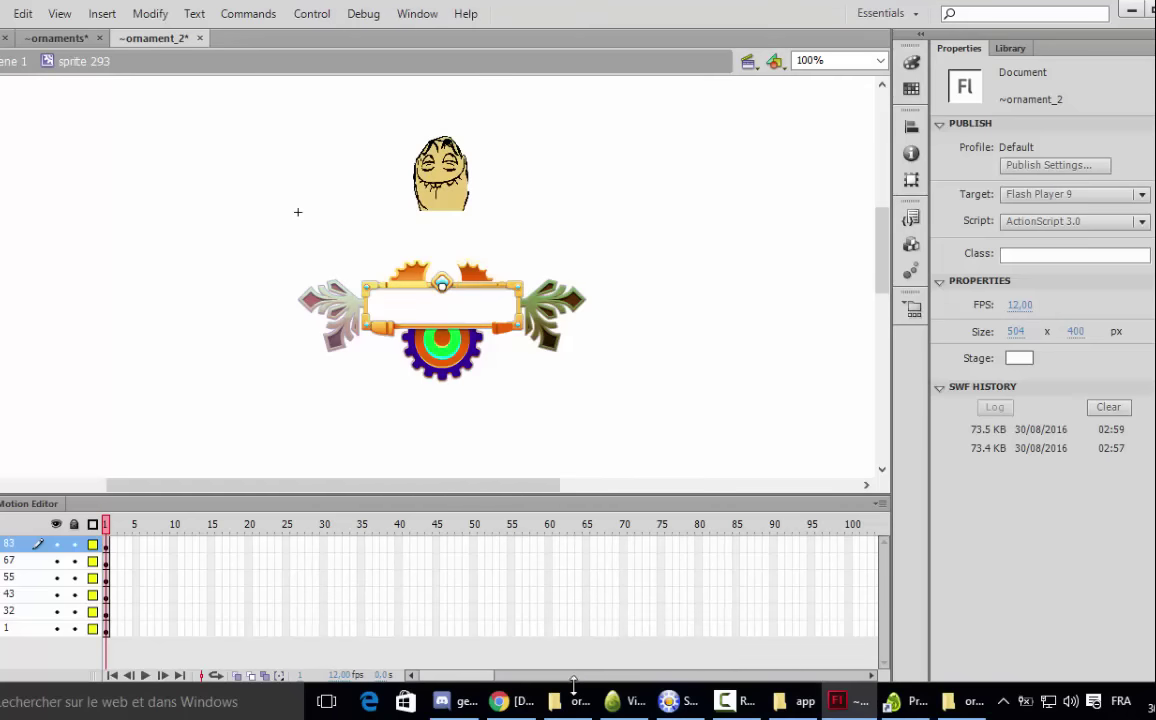
- Copy the newly published ~ornament_2 Flash movie from the Documents ornament_2 folder in File Explorer
click(950, 705)
click(950, 705)
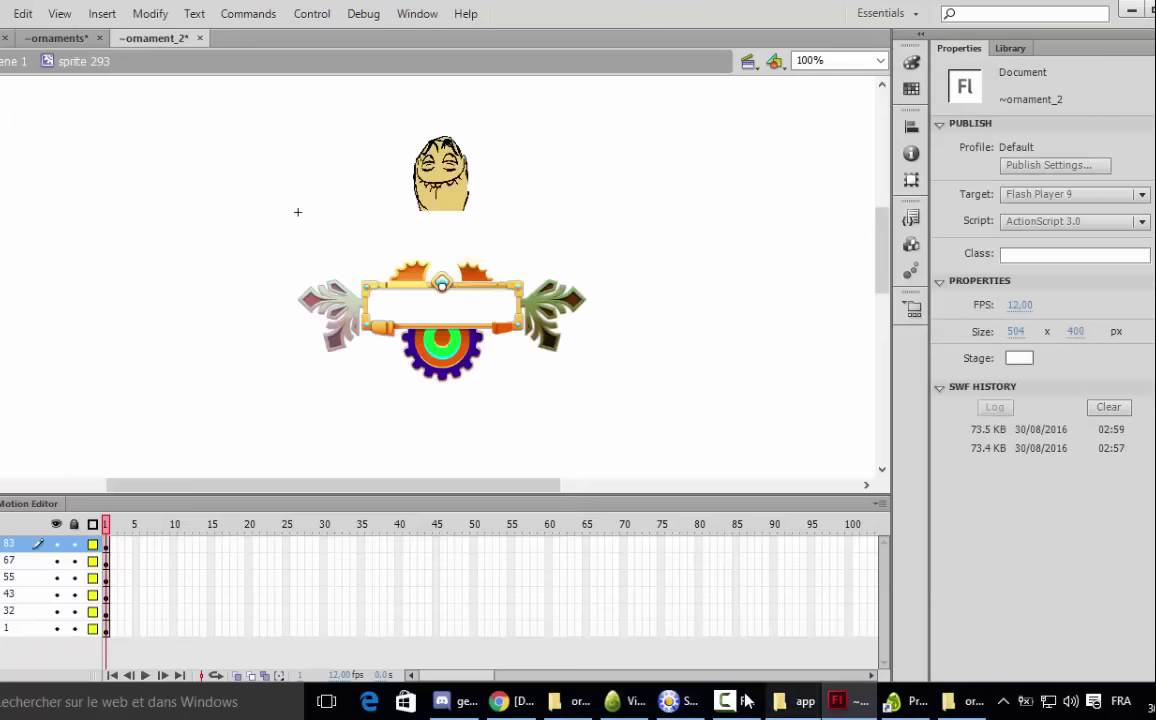
click(570, 701)
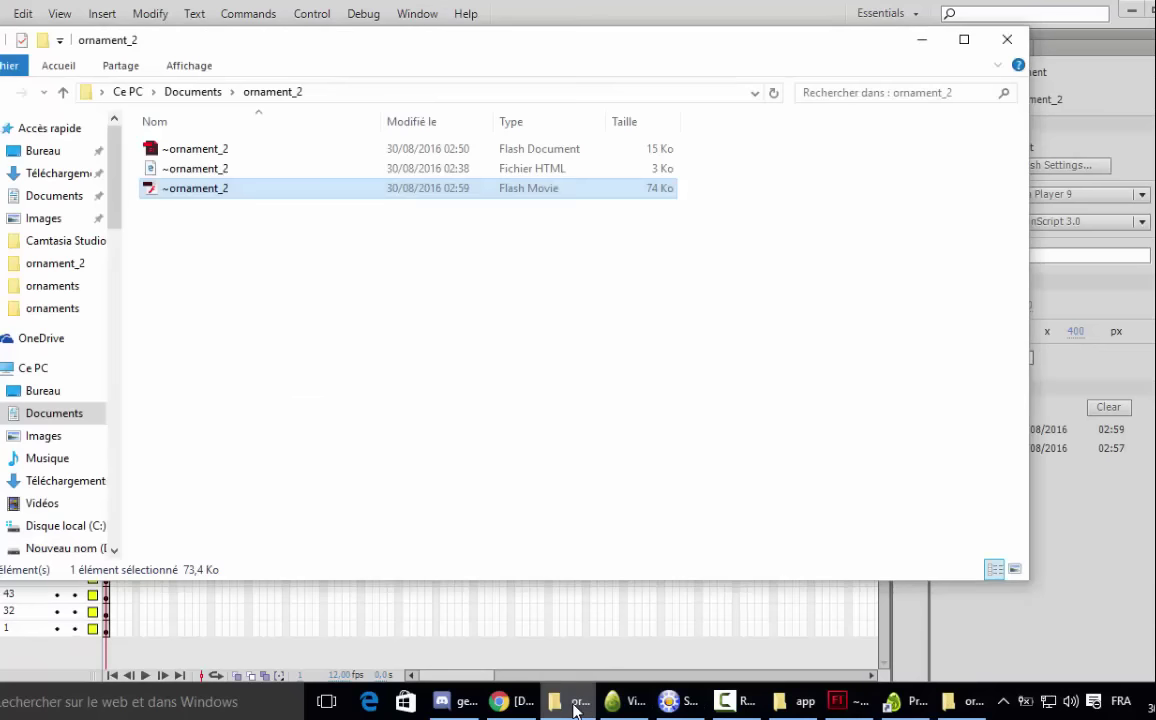
right_click(204, 186)
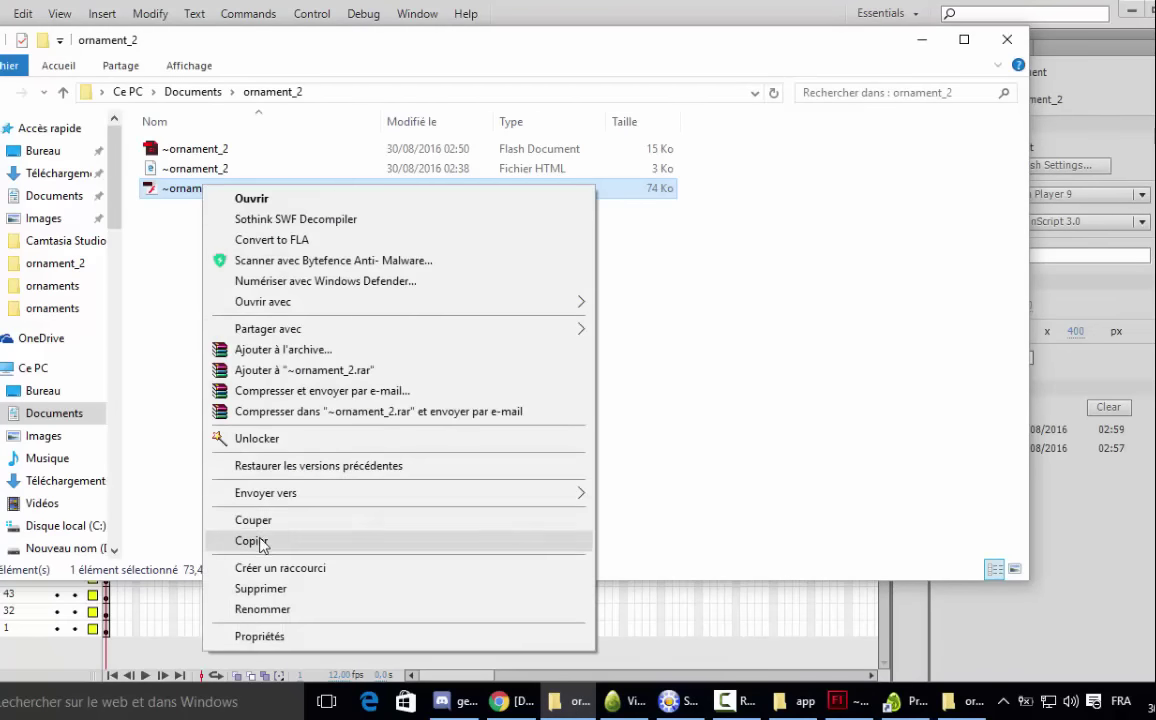
click(262, 541)
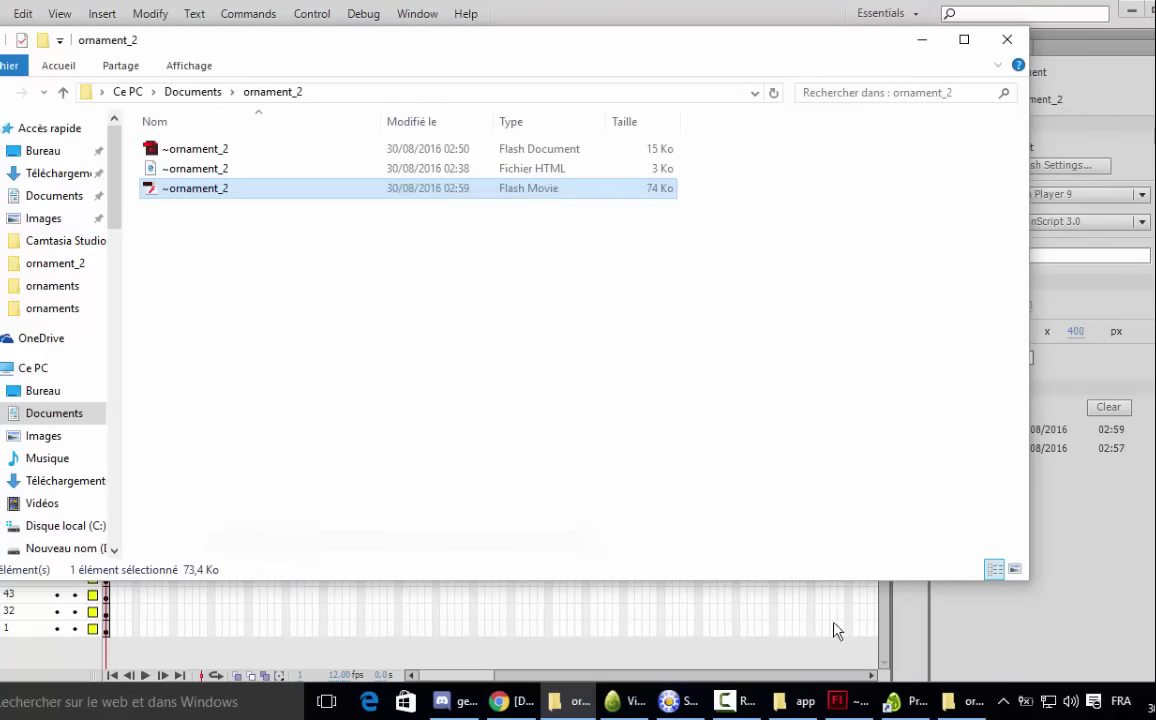
- Delete the previously installed custom ornament_2 Flash movie from the Dofus ornaments folder
click(962, 701)
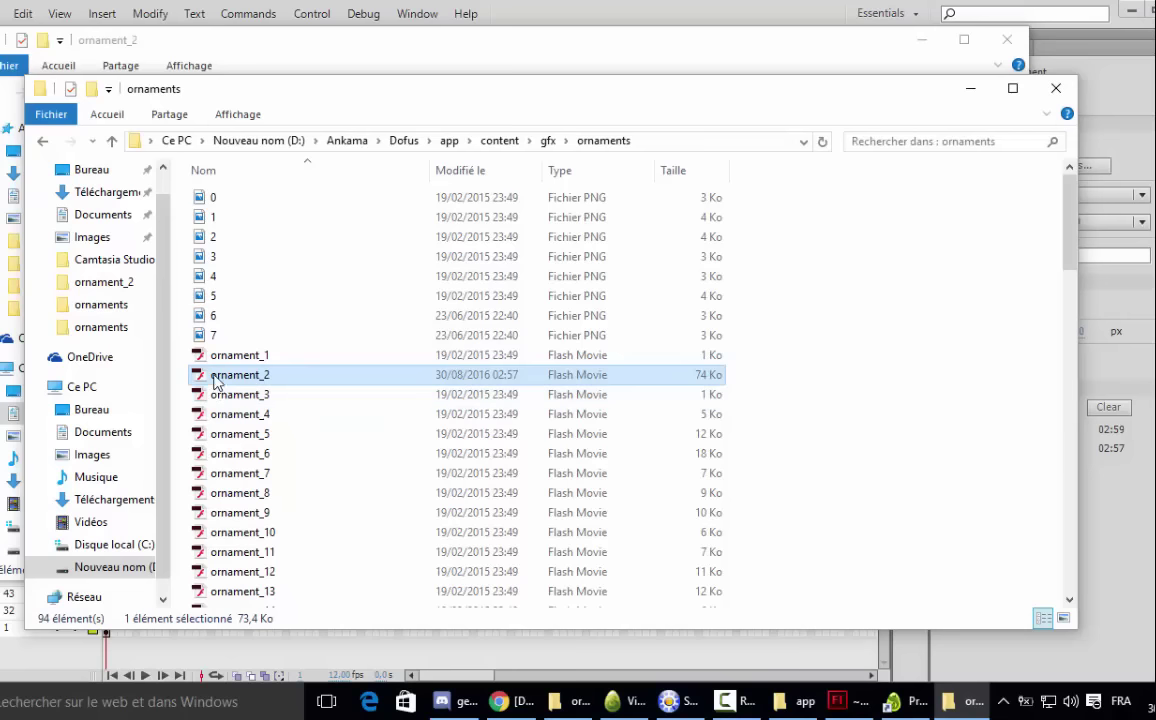
right_click(218, 374)
click(272, 619)
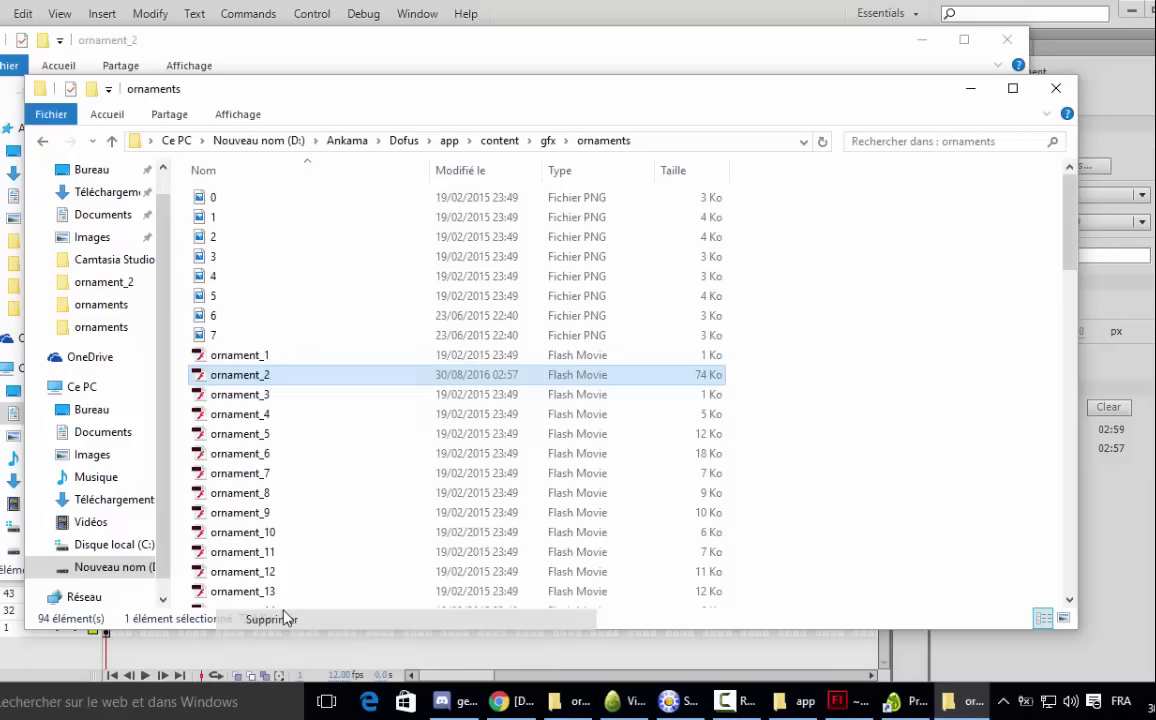
click(653, 426)
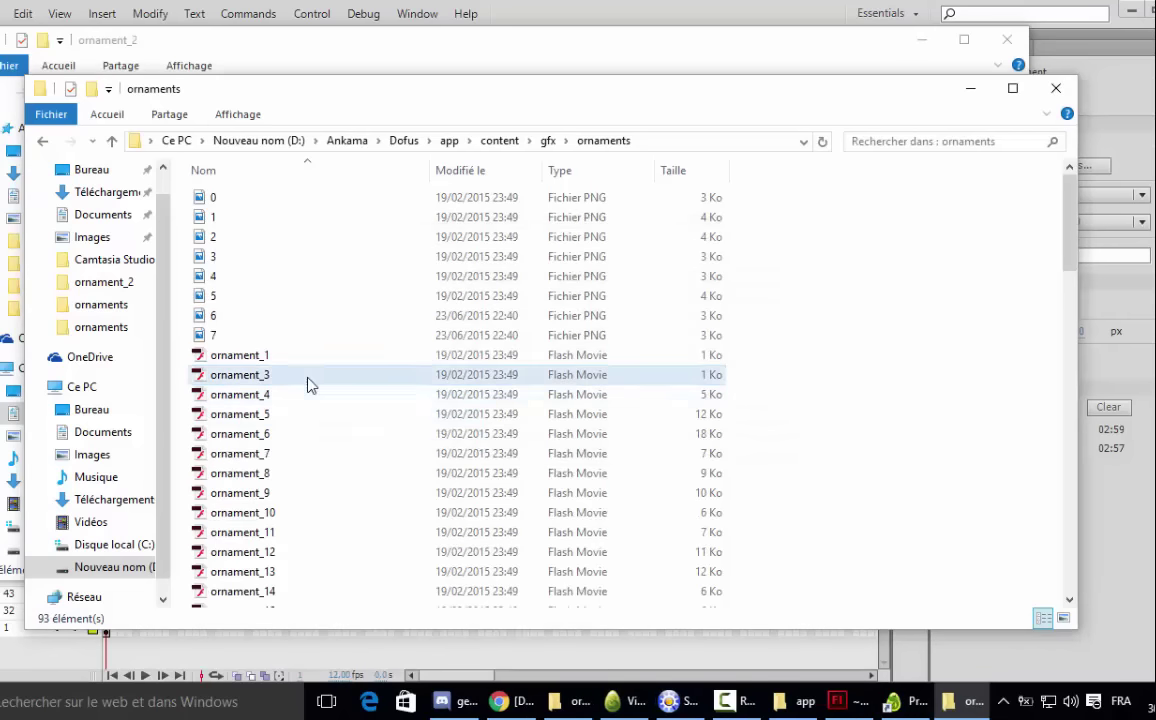
- Paste the published ~ornament_2 Flash movie into the Dofus ornaments folder and rename it ornament_2
right_click(308, 379)
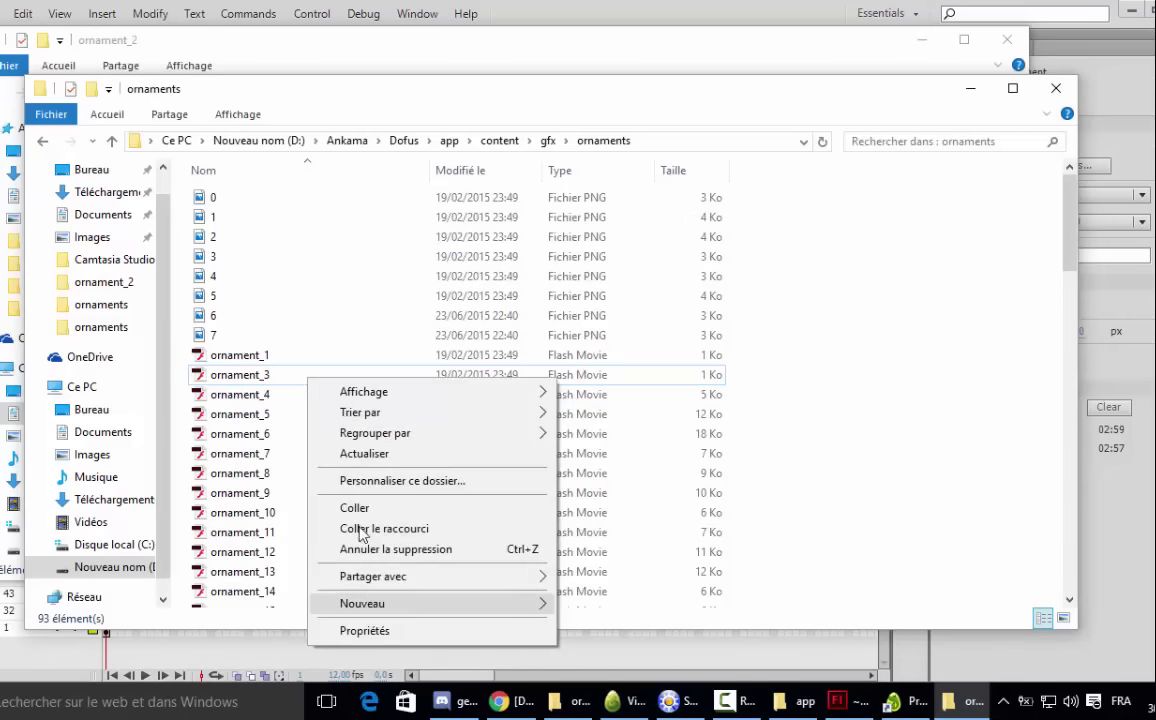
click(354, 507)
right_click(242, 205)
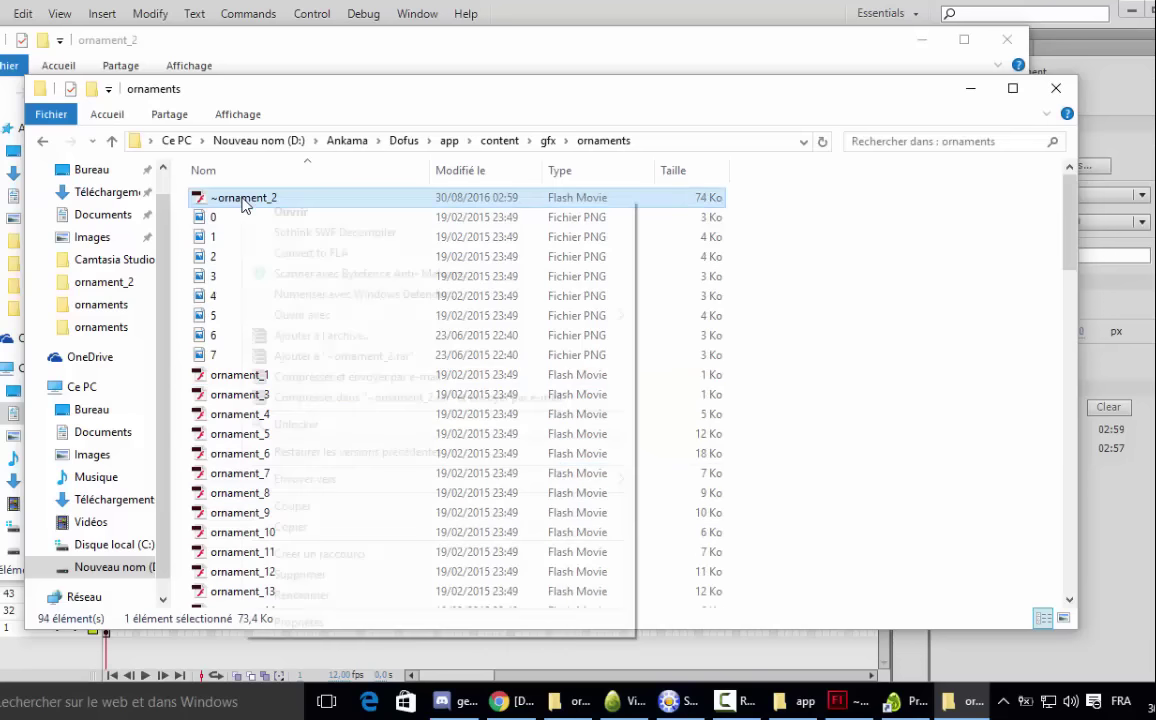
click(302, 594)
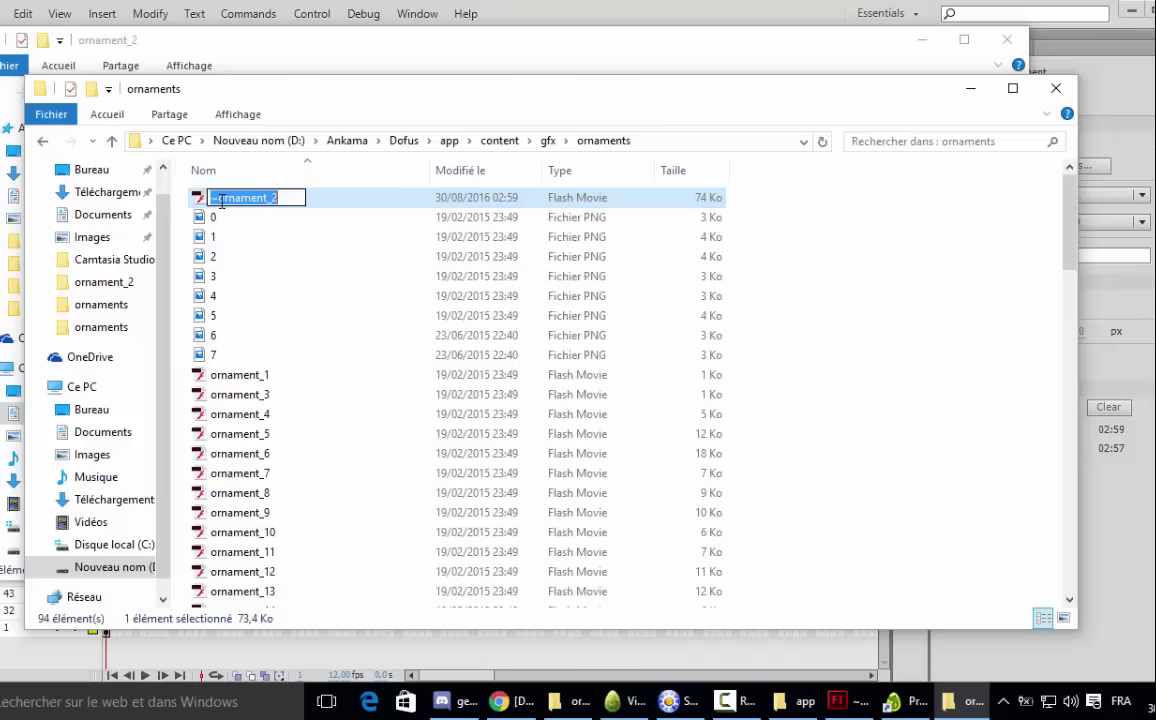
click(220, 200)
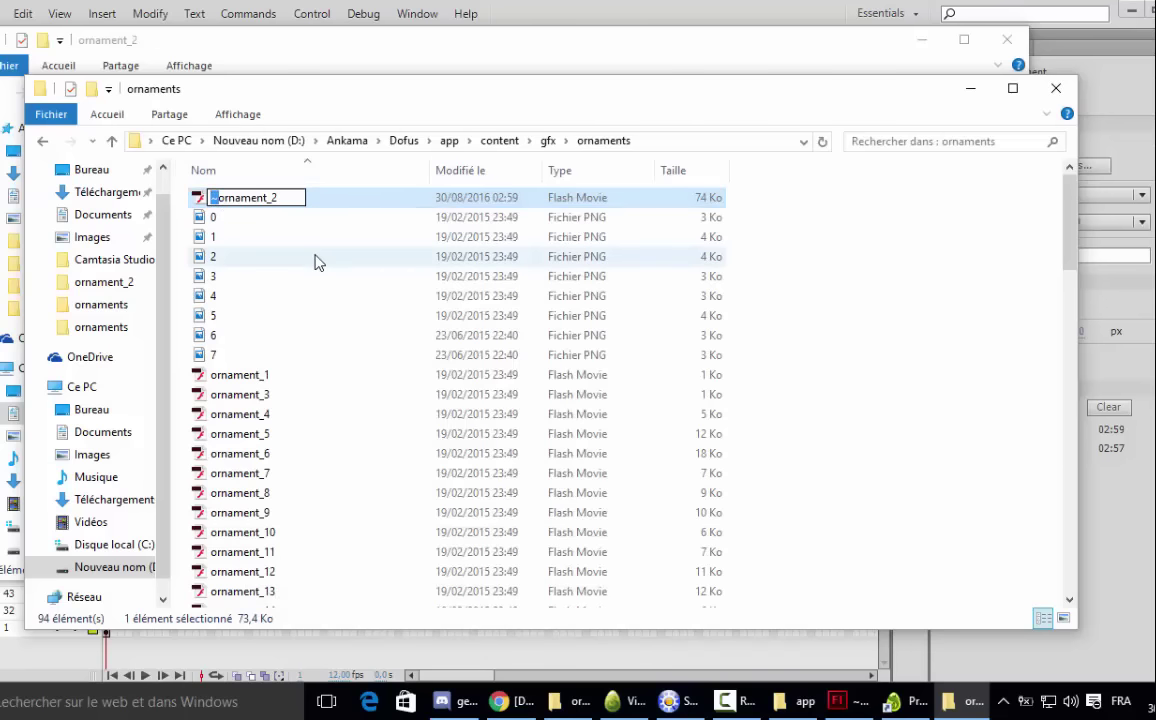
key(BackSpace)
key(Return)
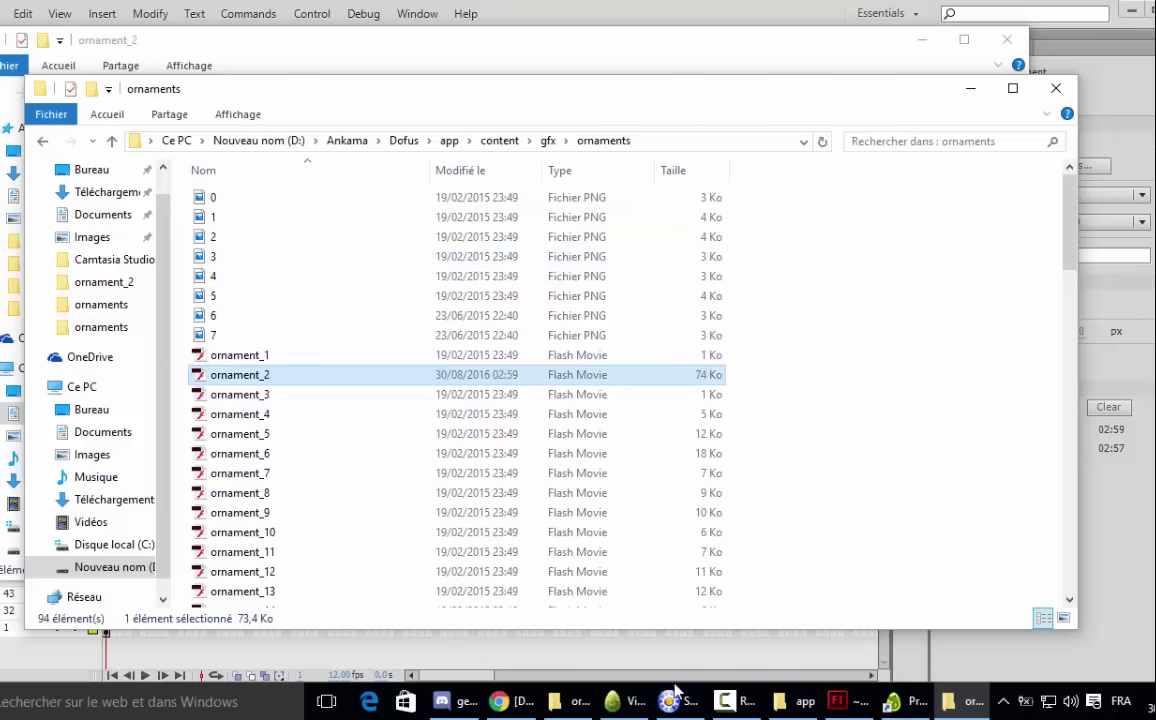
- Switch to Dofus and move the character around and onto the neighbouring eastern map to check the ornament above it
click(624, 701)
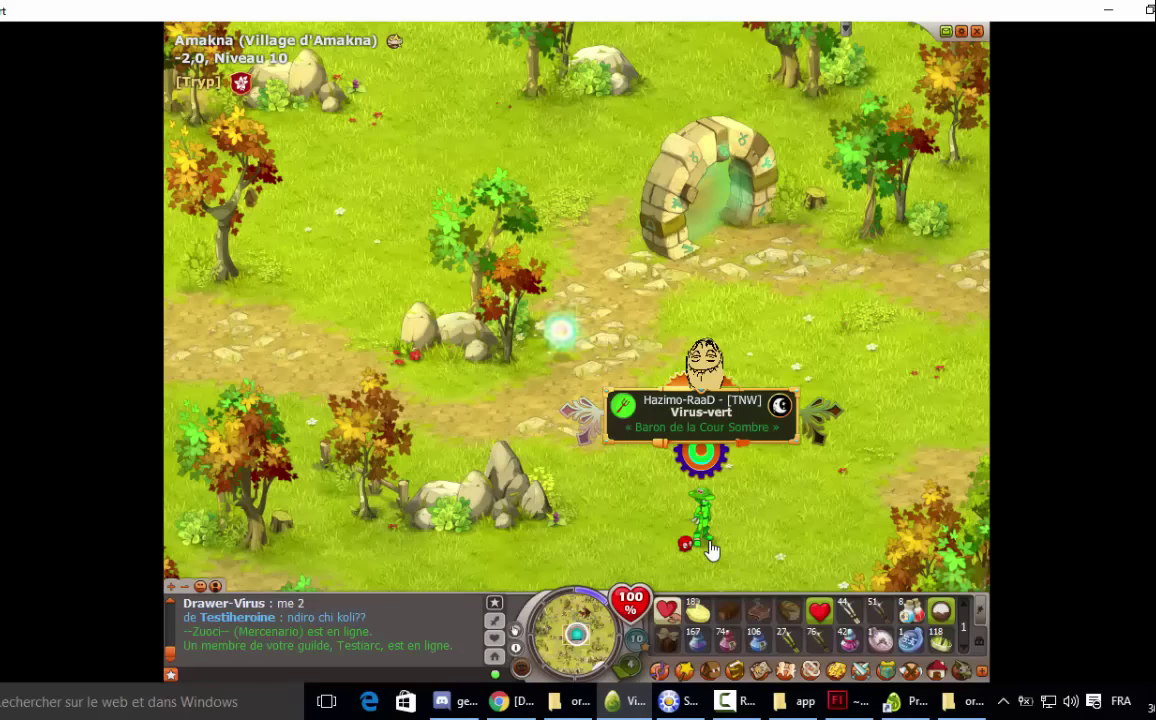
click(680, 508)
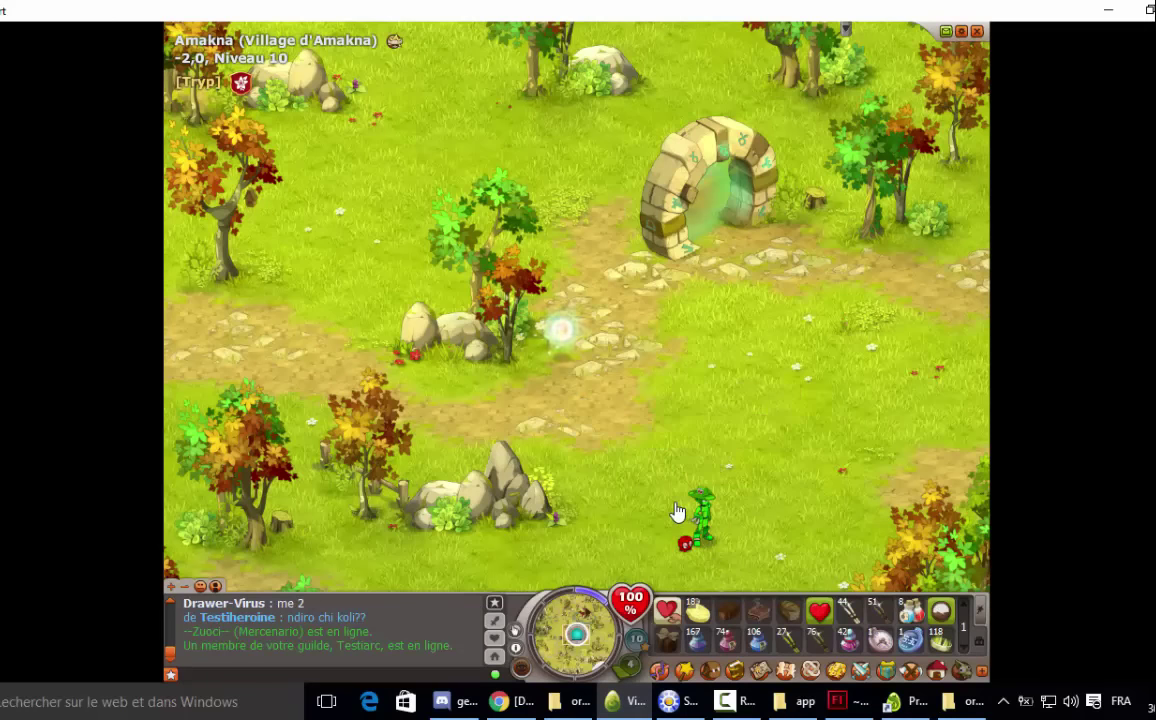
click(712, 526)
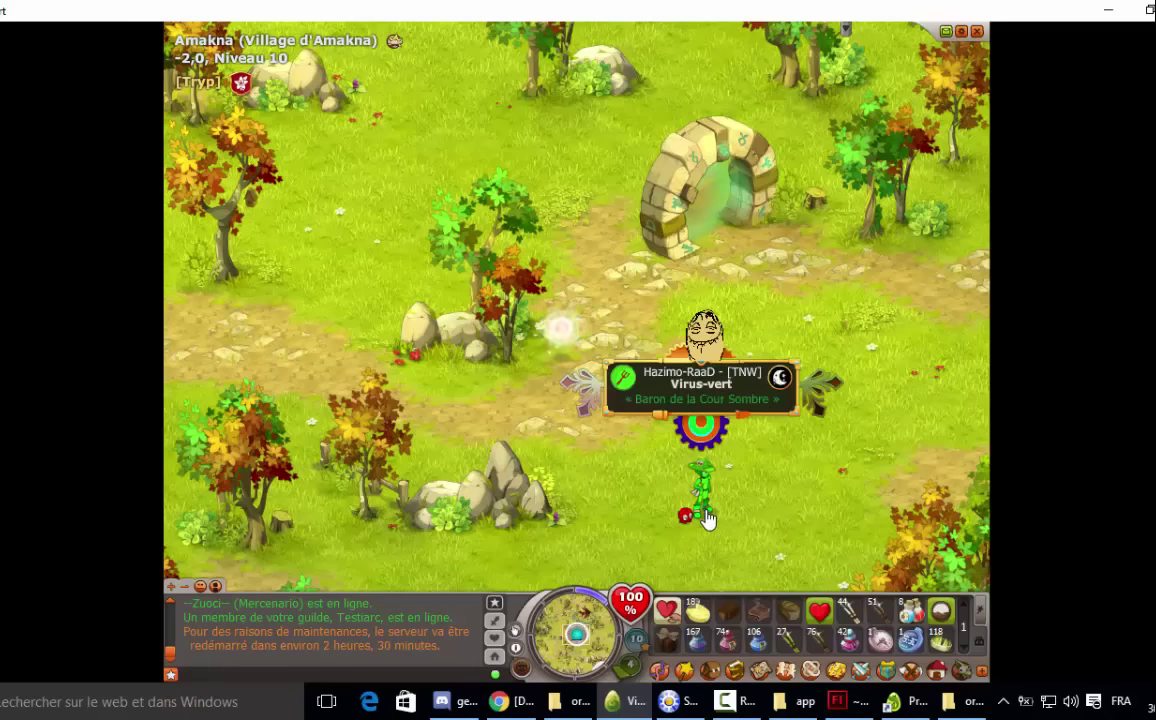
click(668, 478)
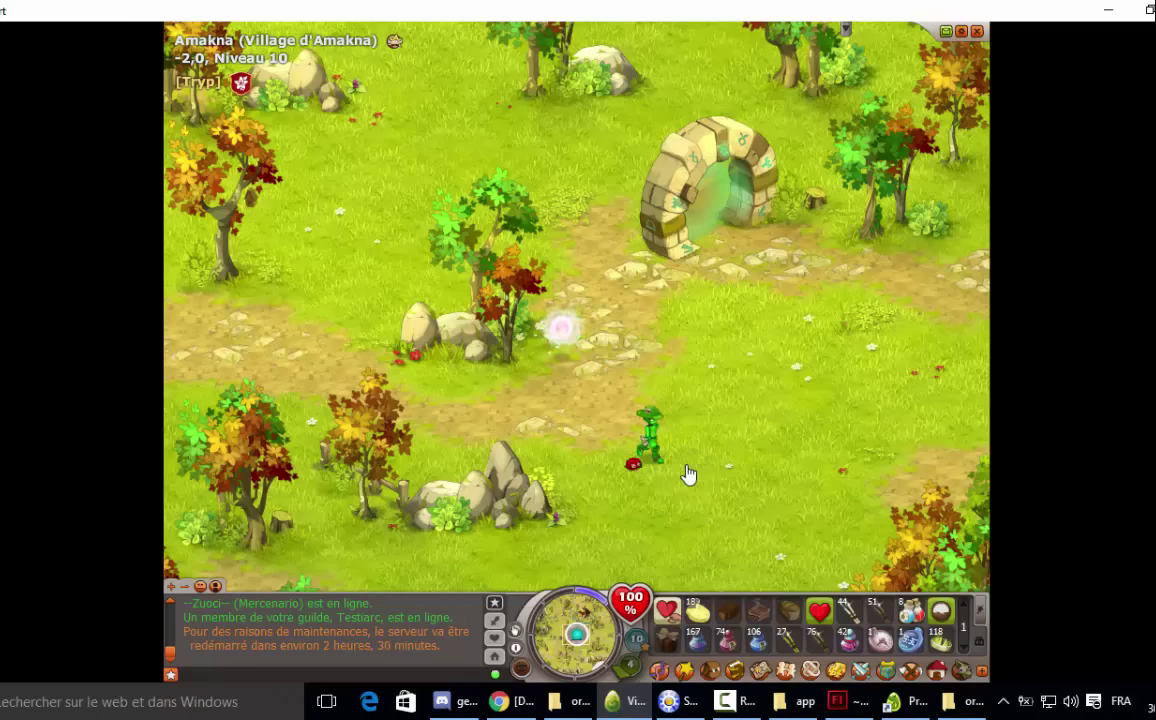
click(958, 443)
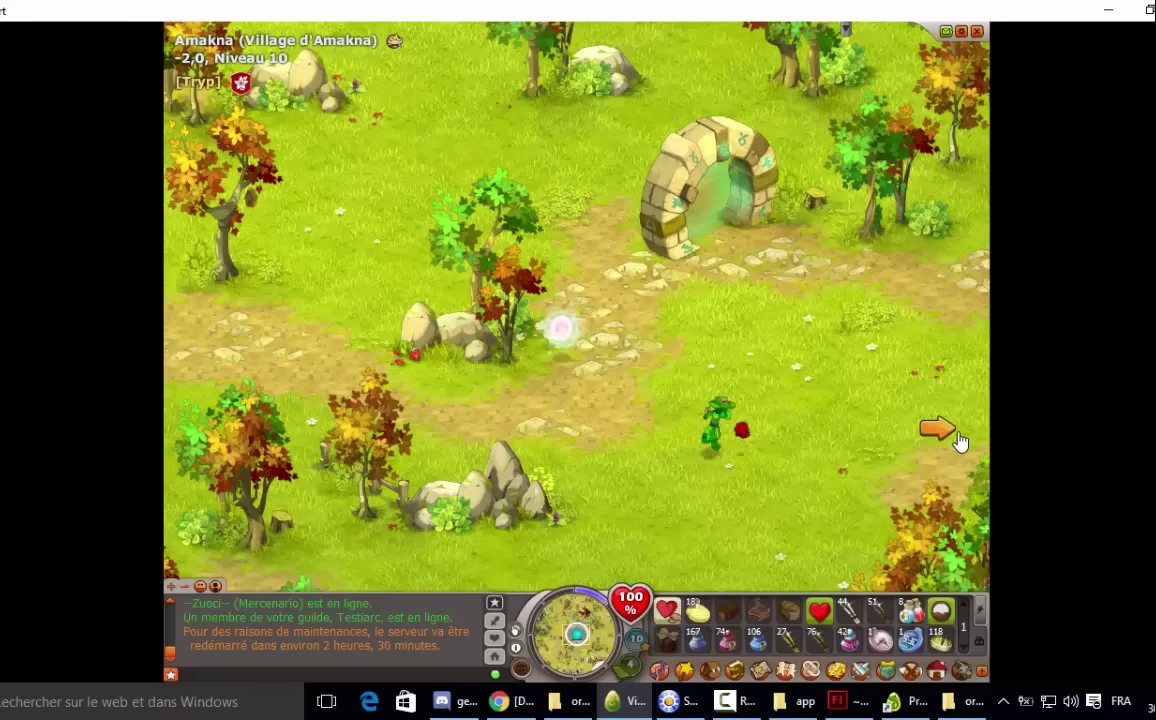
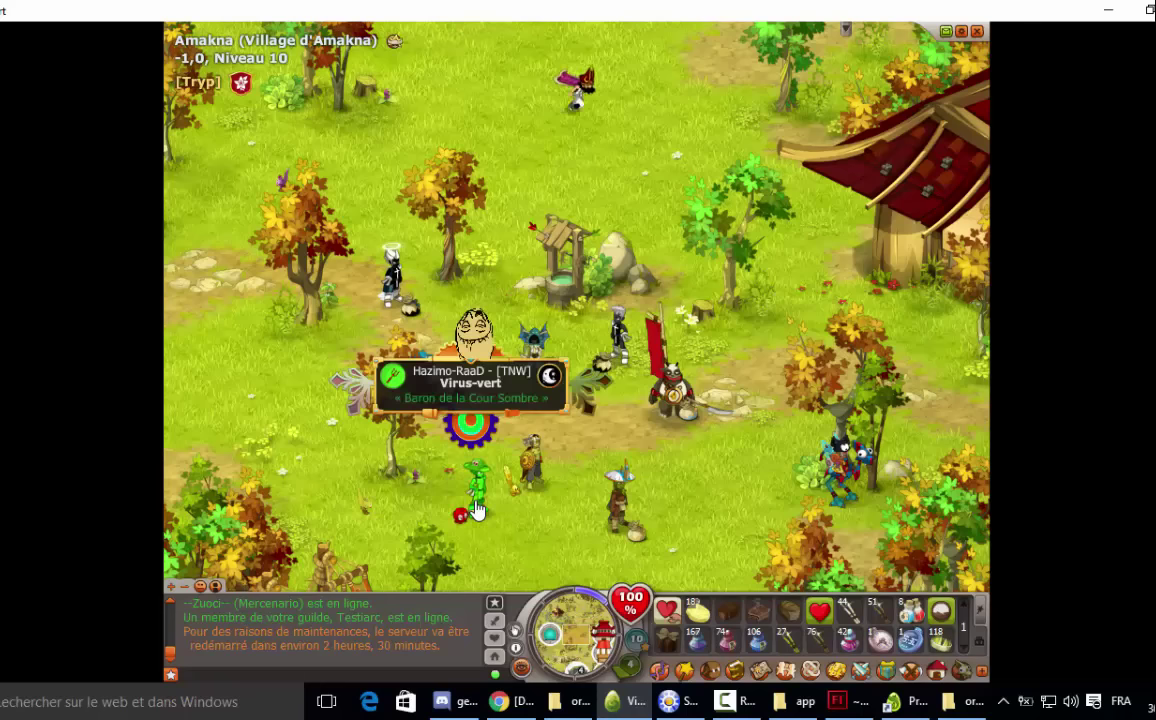
click(508, 527)
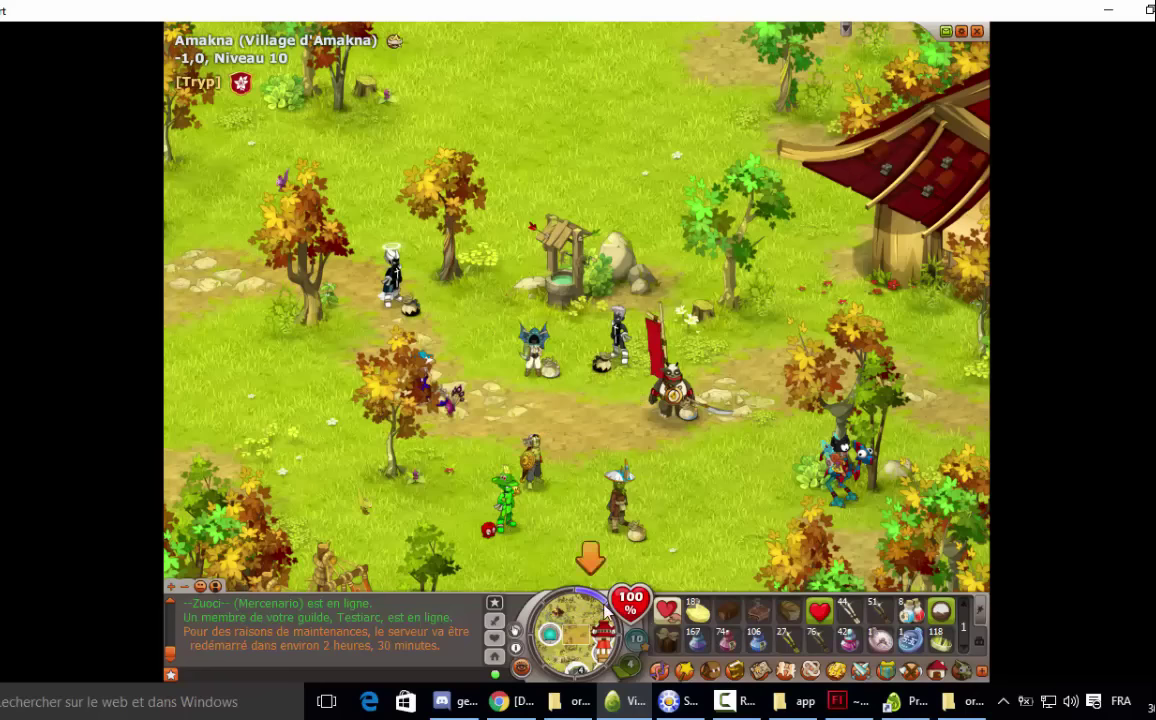
- Back in Flash Professional, raise the troll face above the frame in sprite 293 to about Y -325
click(837, 701)
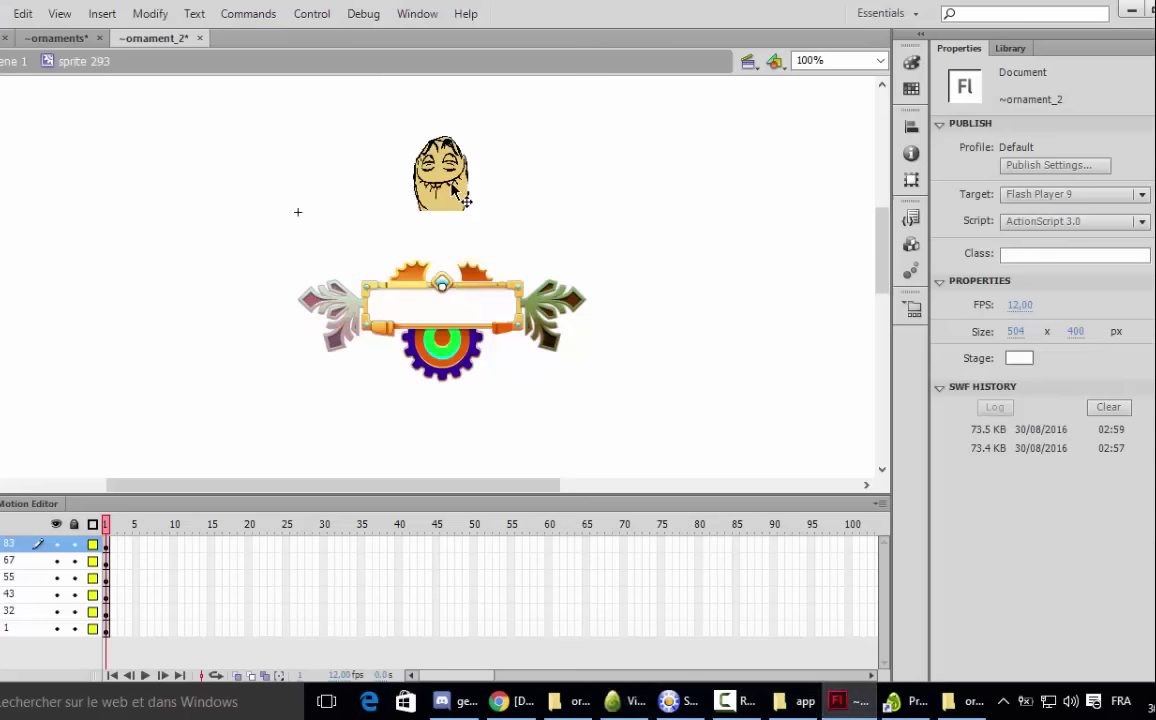
drag(463, 200, 450, 152)
key(Up)
key(Up)
key(Up)
key(Up)
key(Up)
key(Up)
key(Up)
key(Up)
key(Up)
key(Up)
key(Up)
key(Up)
key(Up)
key(Up)
key(Up)
key(Up)
key(Up)
key(Up)
key(Up)
key(Up)
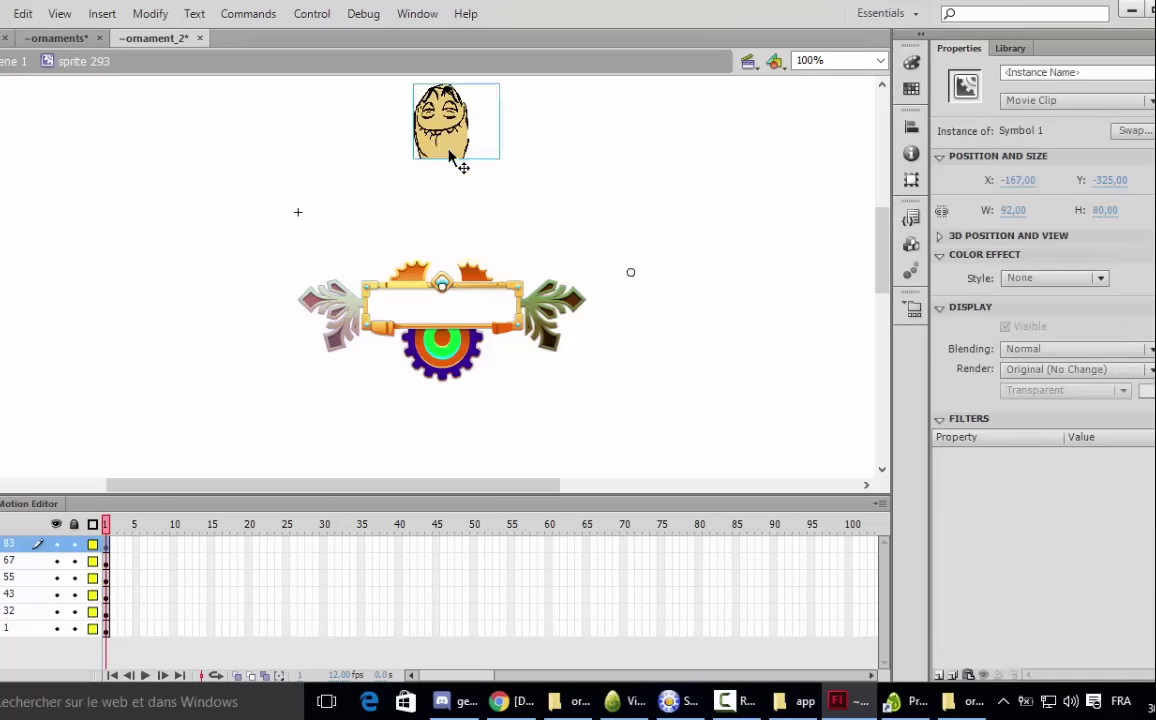
click(787, 122)
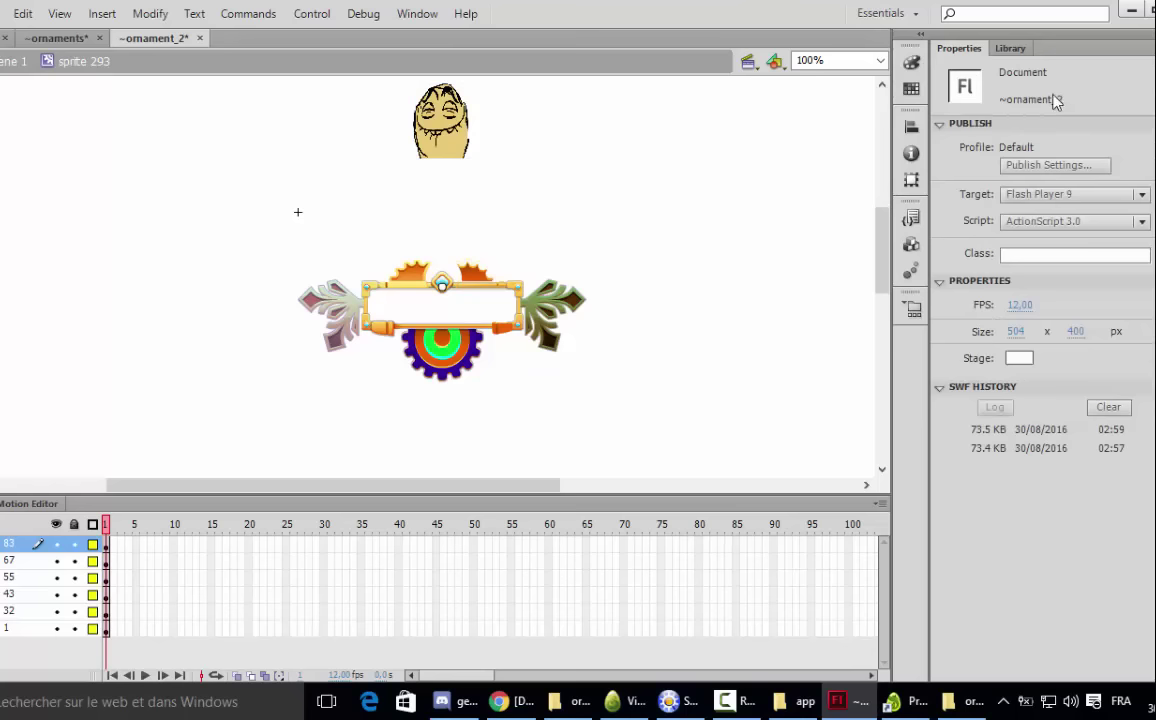
- Publish ~ornament_2.swf with the troll face at its new height and accept the publish settings
click(1035, 168)
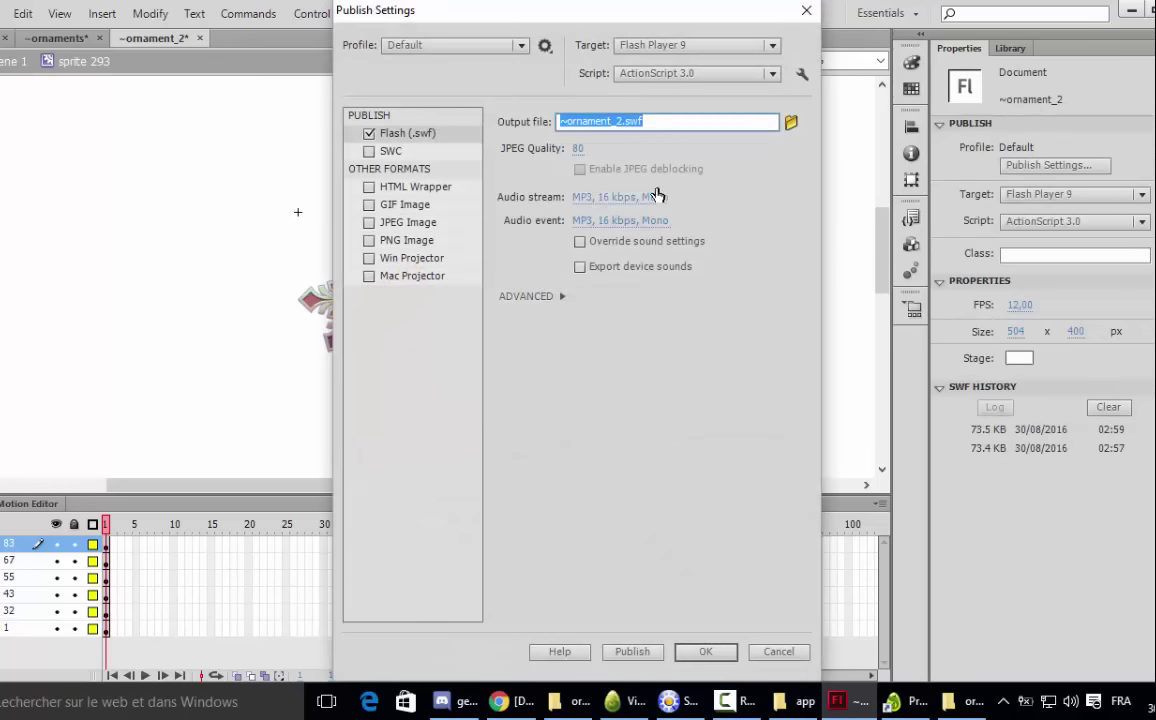
click(632, 651)
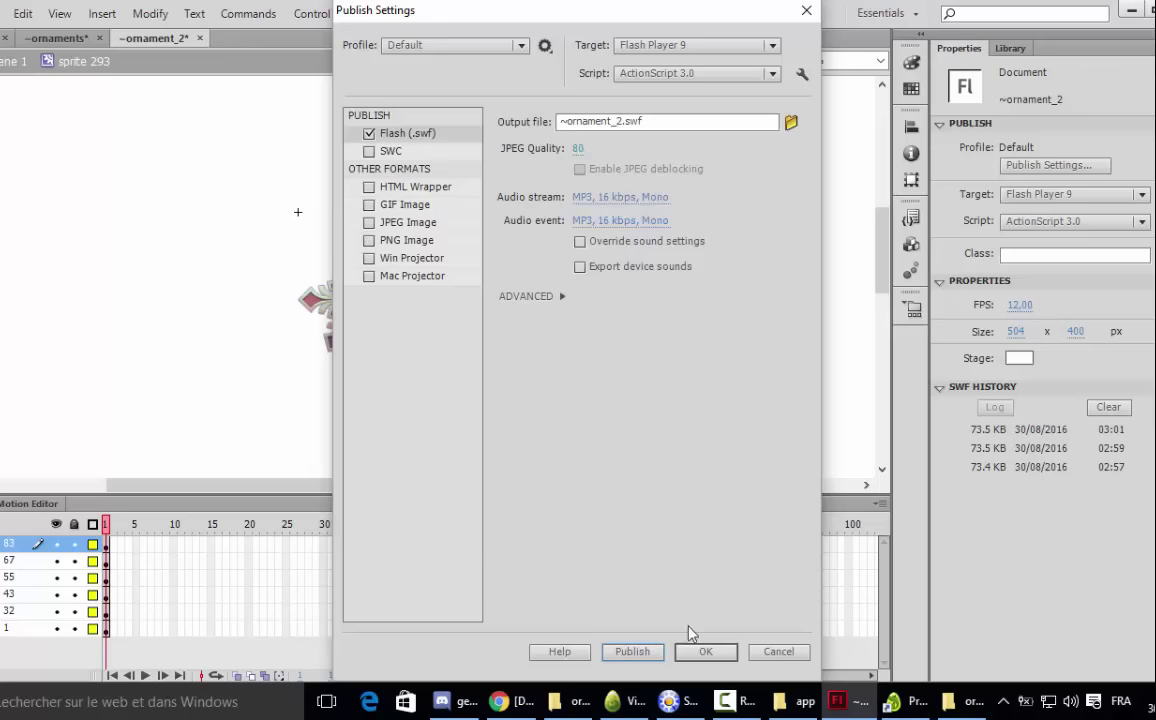
click(703, 654)
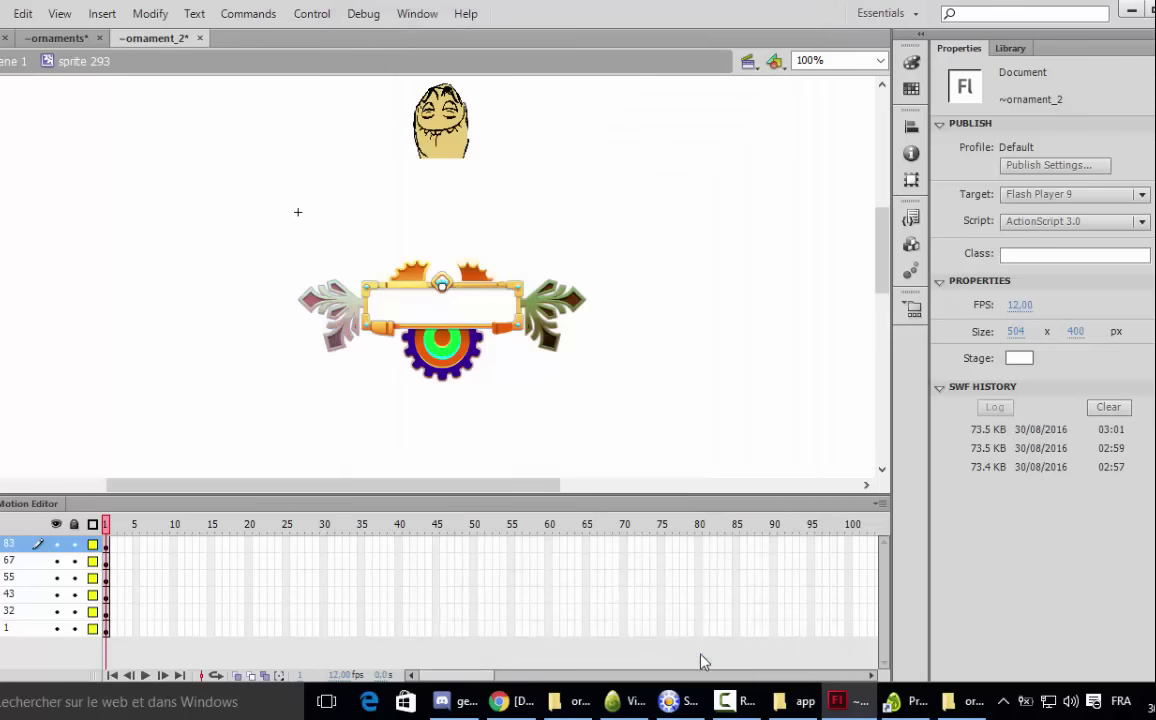
- Copy the republished ~ornament_2 Flash movie from the Documents ornament_2 folder in File Explorer
click(569, 703)
right_click(186, 189)
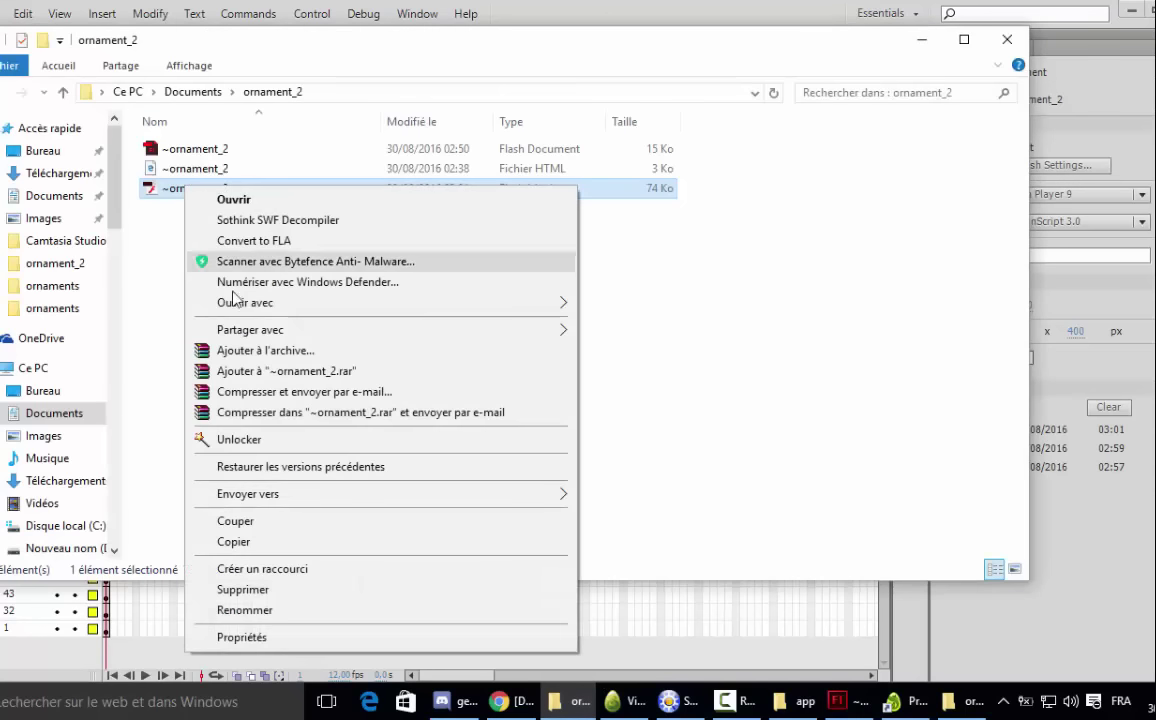
click(250, 542)
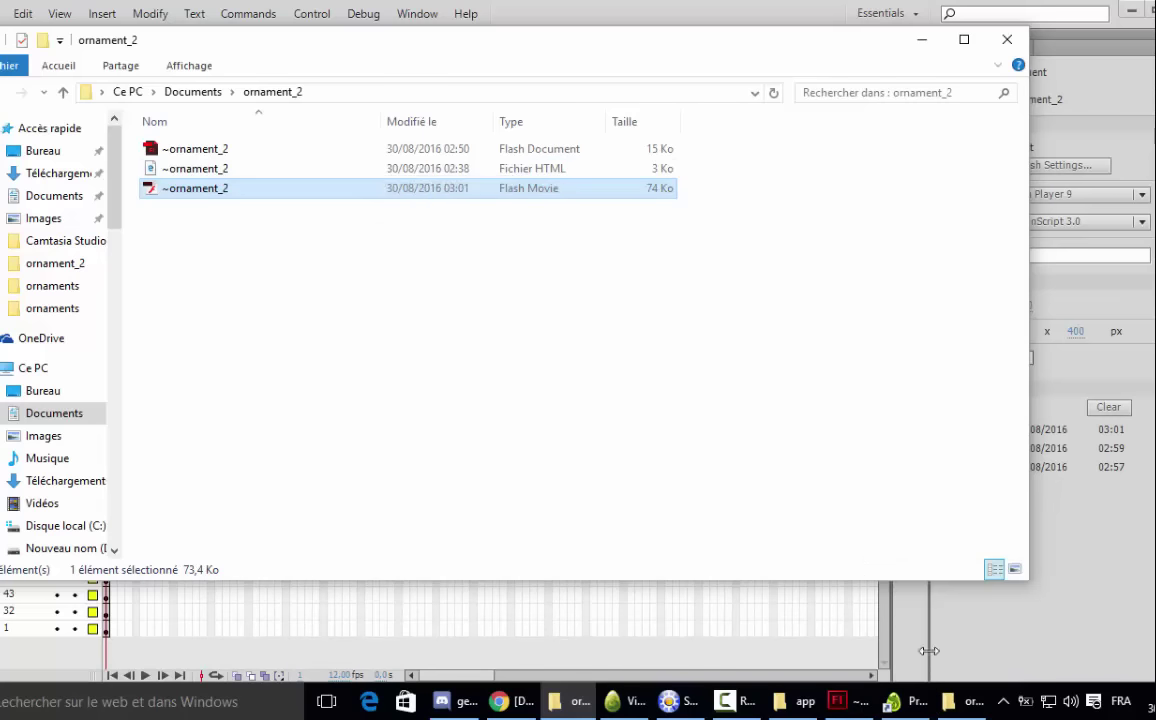
- Replace the installed ornament_2 in the Dofus ornaments folder by deleting it and pasting the copied ~ornament_2 Flash movie
click(855, 638)
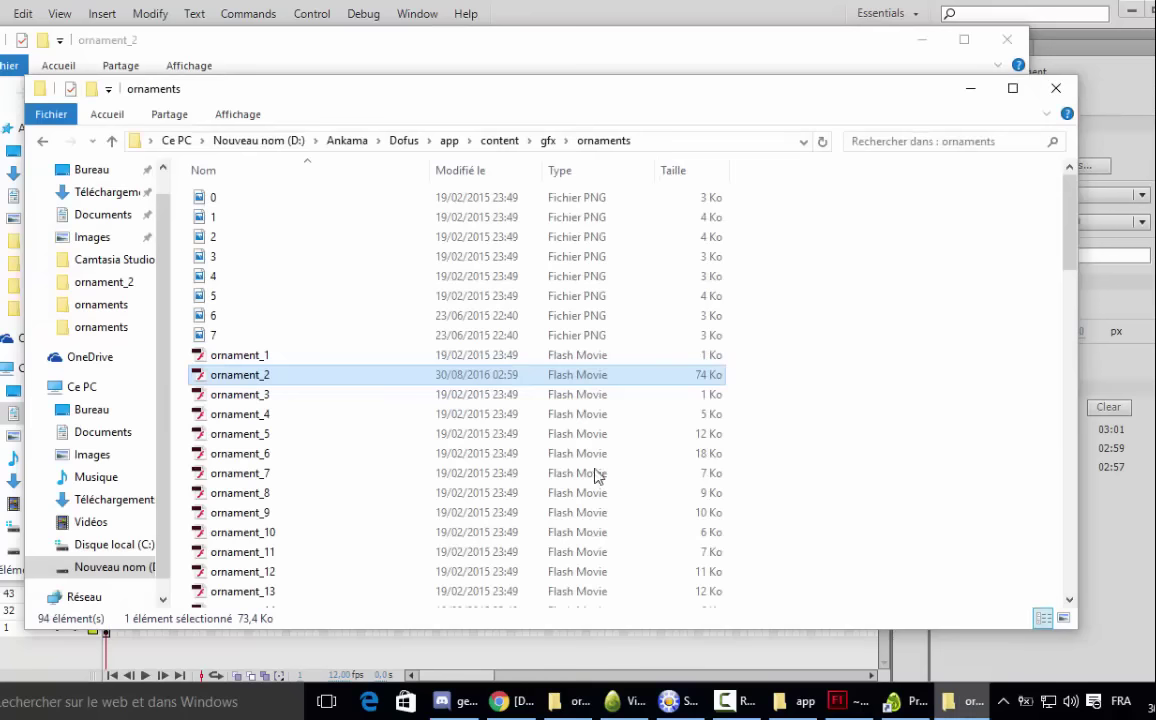
right_click(268, 387)
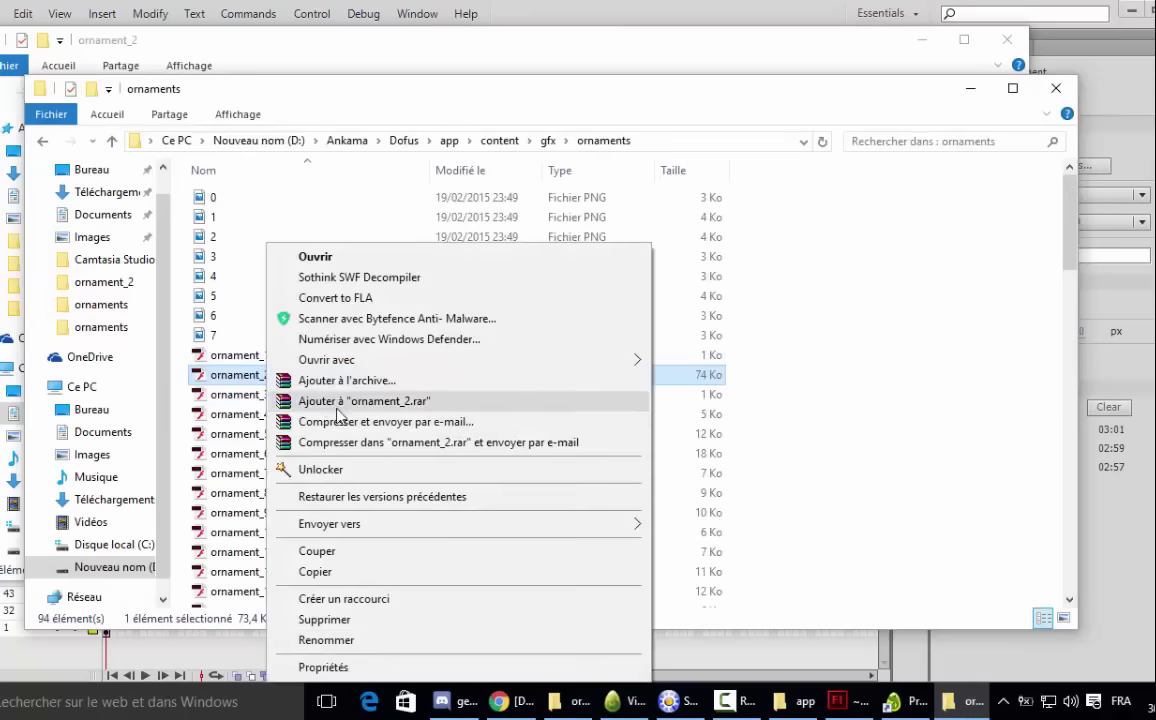
click(357, 620)
click(665, 428)
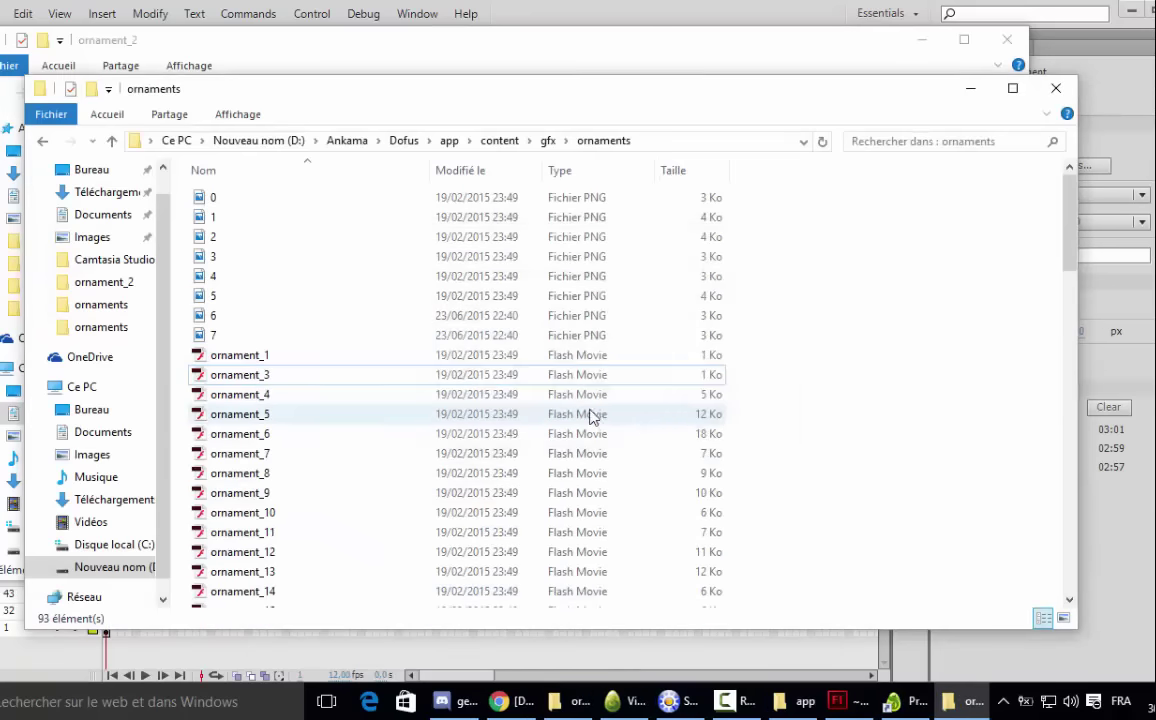
right_click(306, 386)
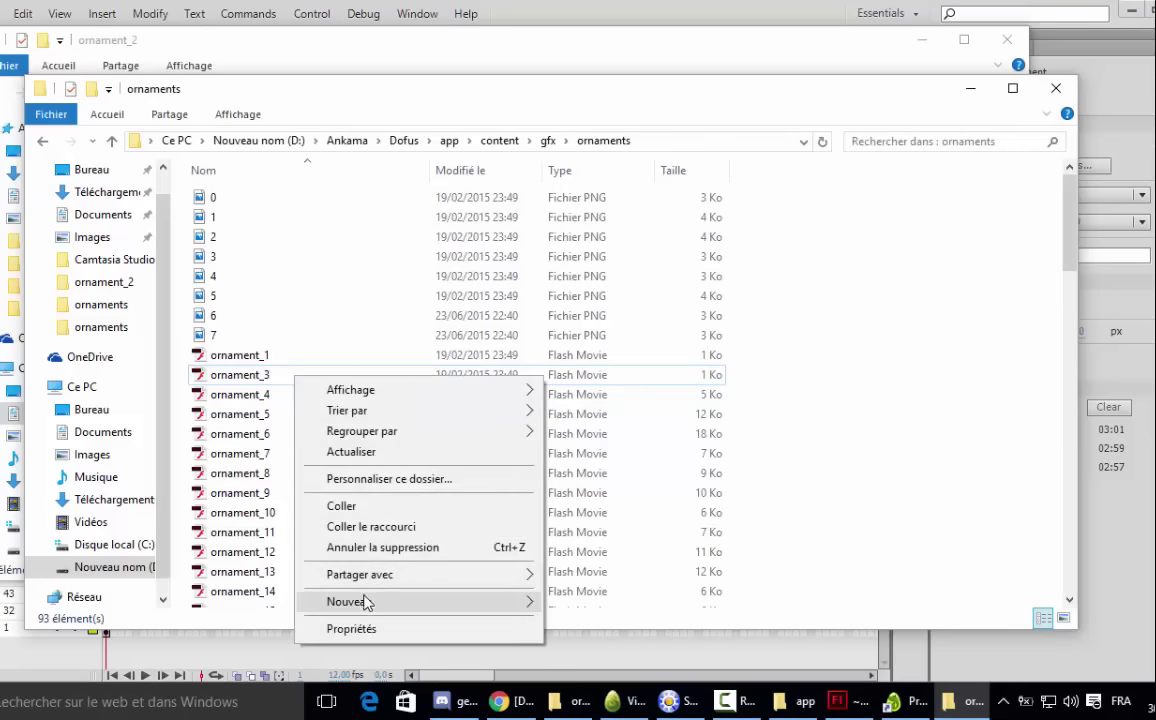
click(353, 507)
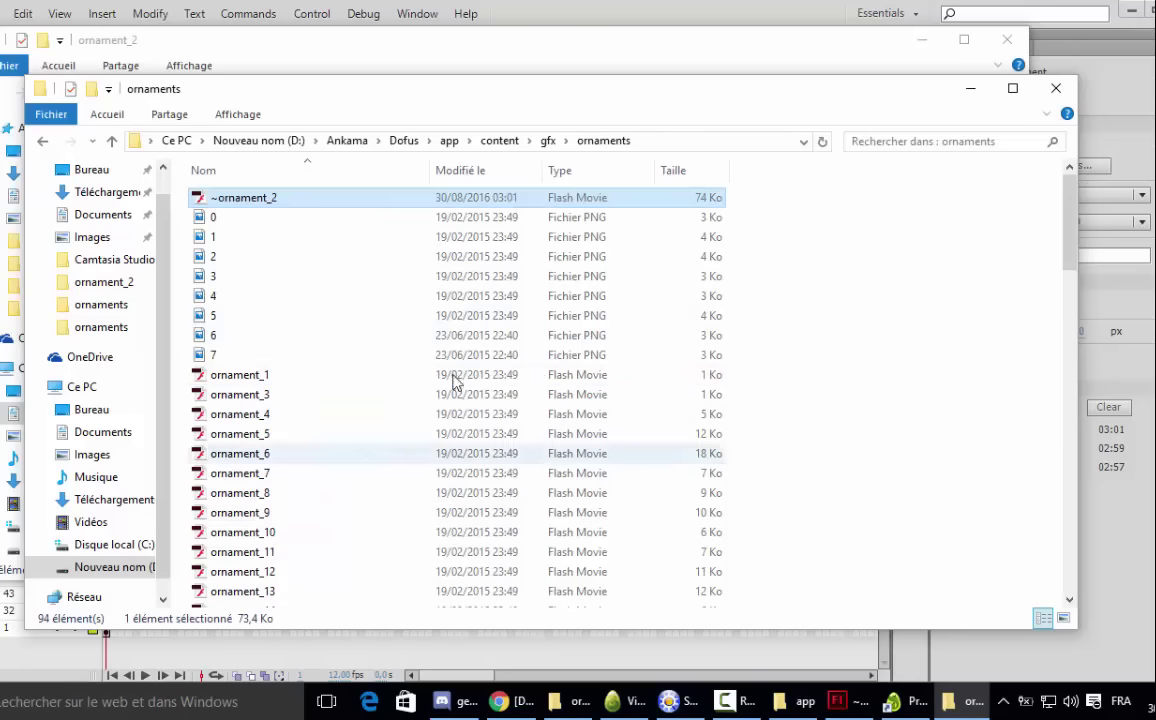
right_click(228, 200)
click(300, 596)
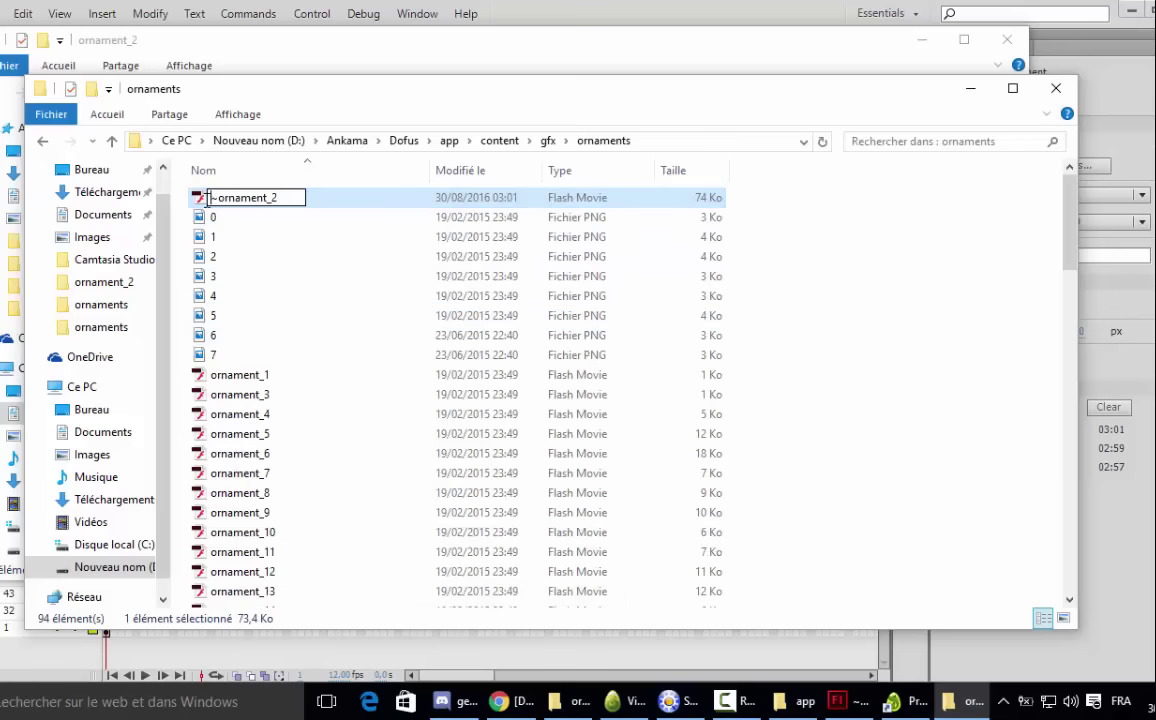
key(BackSpace)
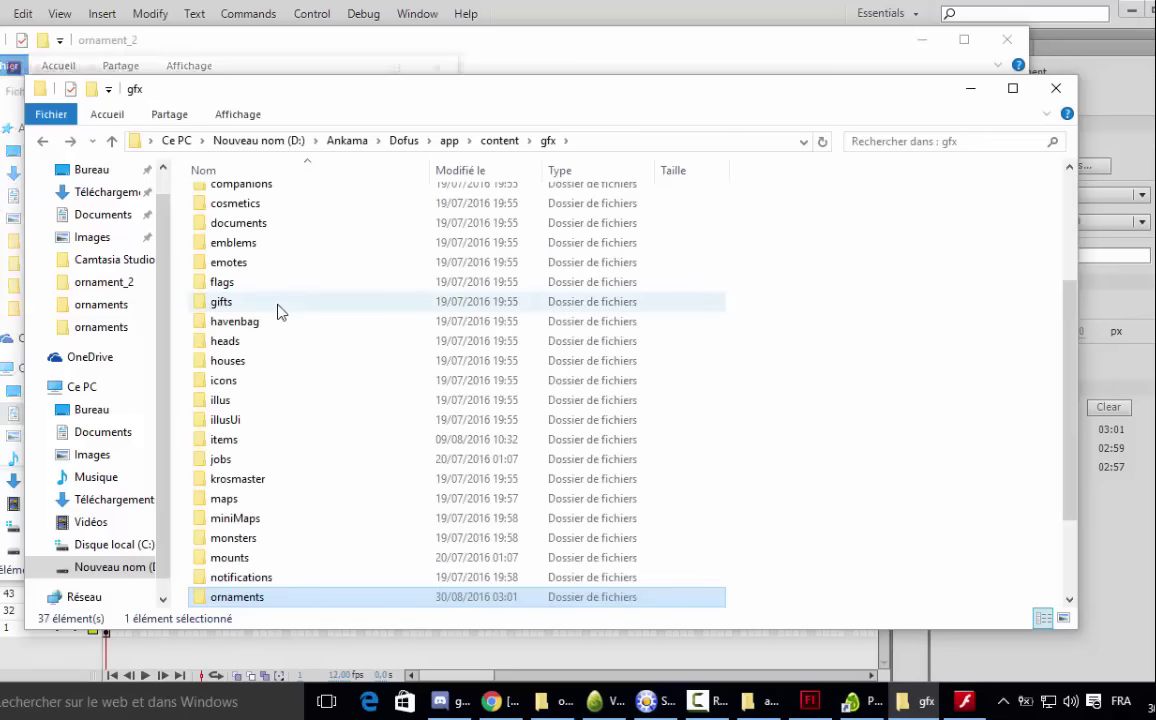
click(111, 141)
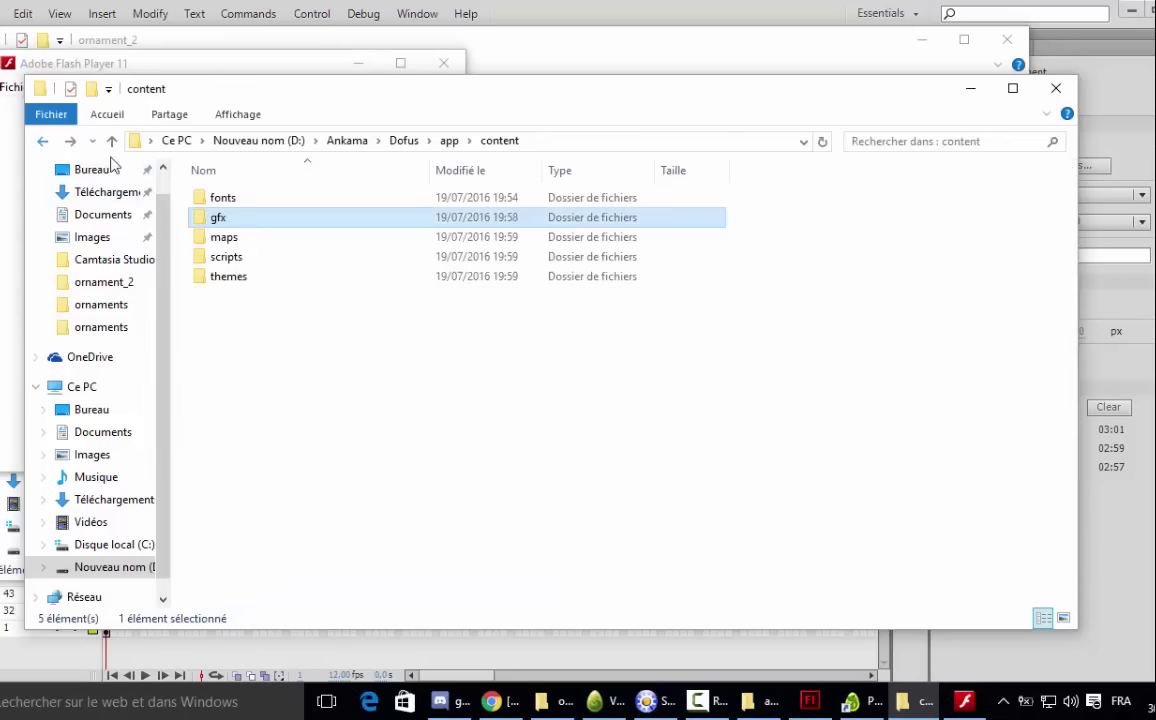
double_click(215, 219)
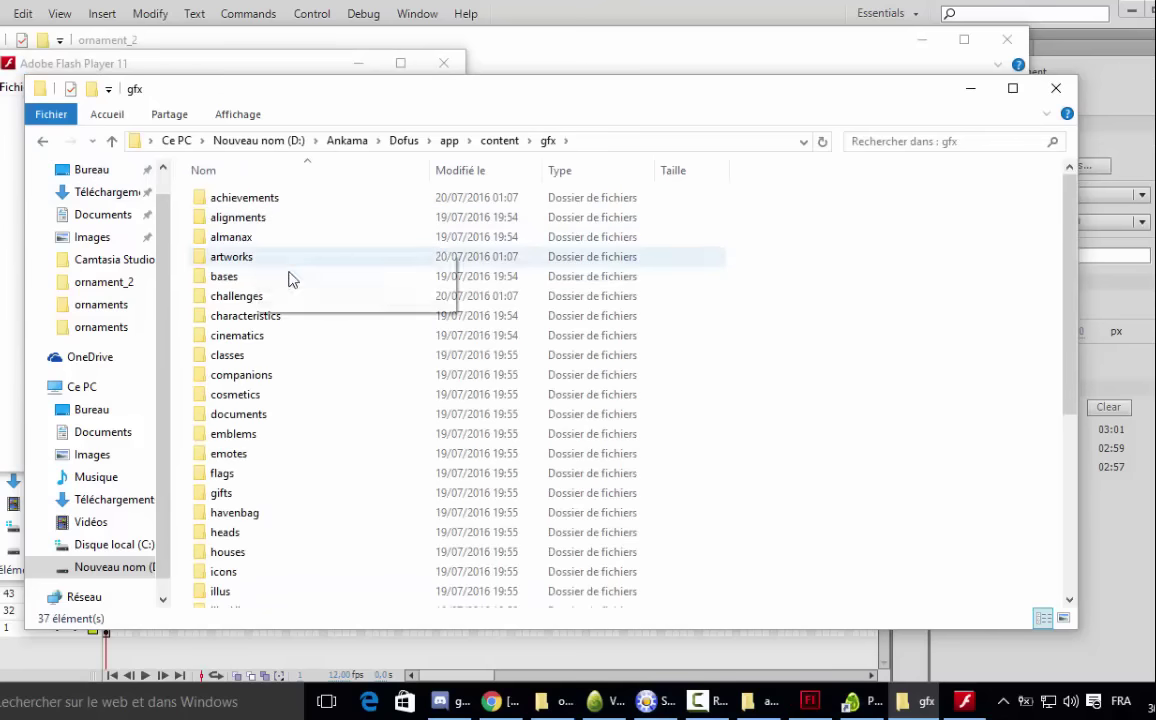
scroll(270, 465, down, 3)
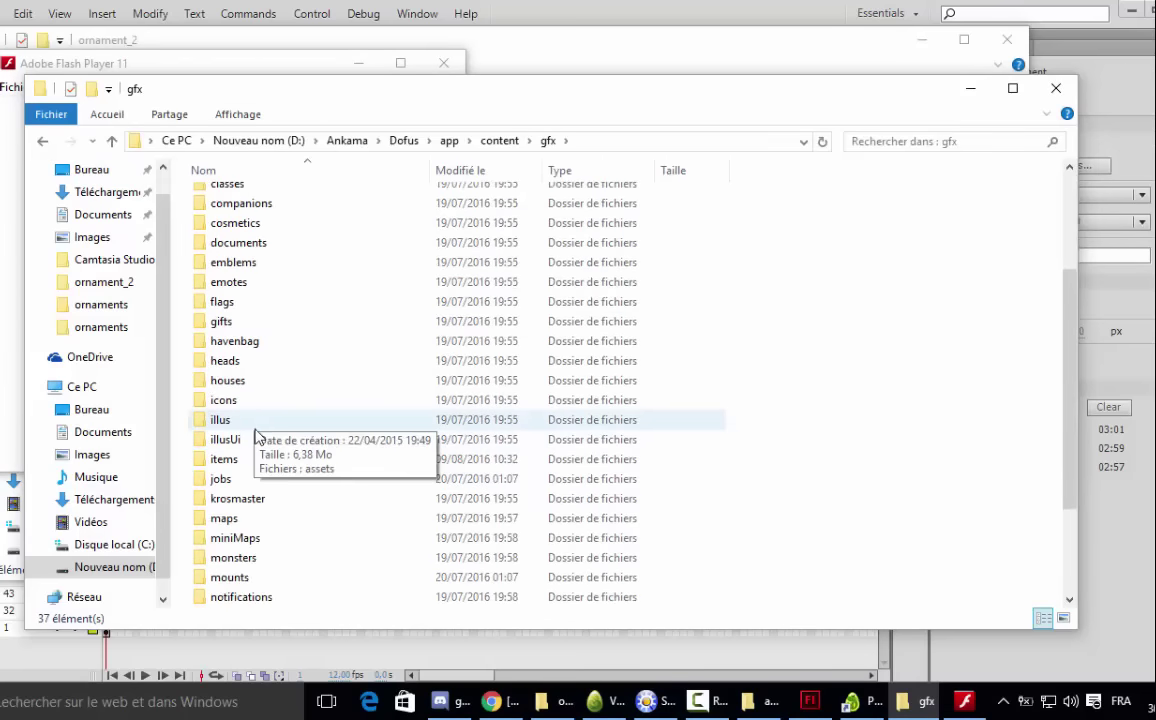
scroll(268, 510, down, 3)
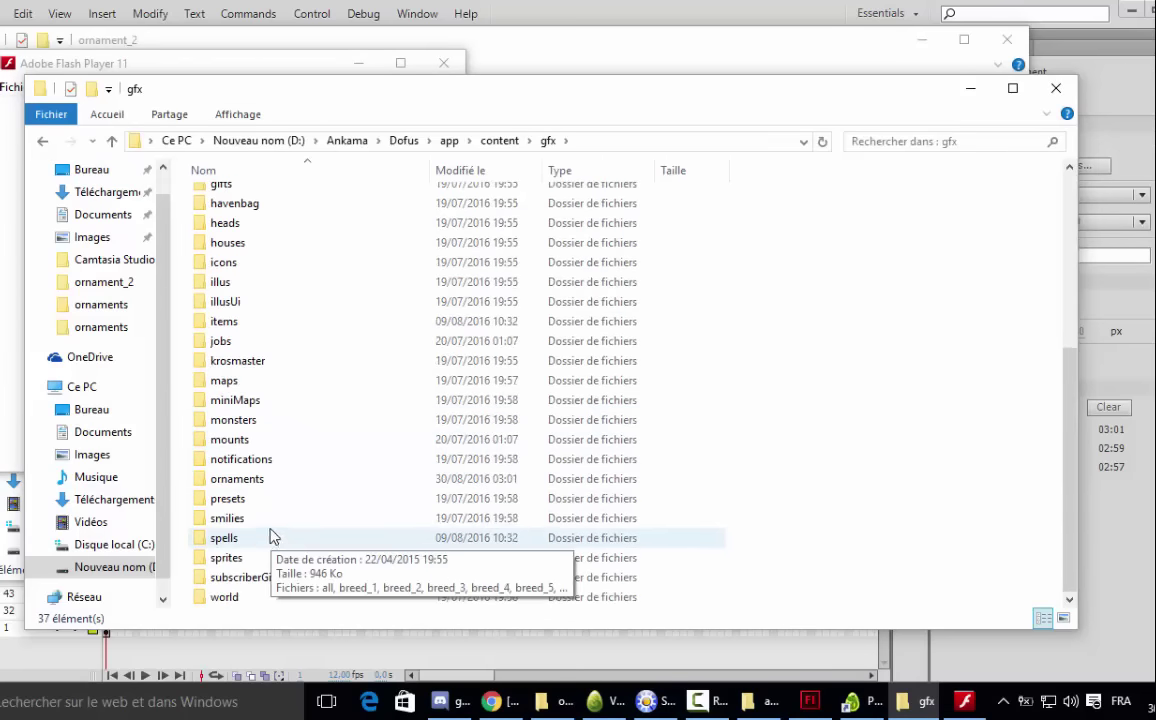
double_click(245, 480)
- Rename the pasted ~ornament_2 Flash movie in the Dofus ornaments folder as ornament_2
right_click(231, 199)
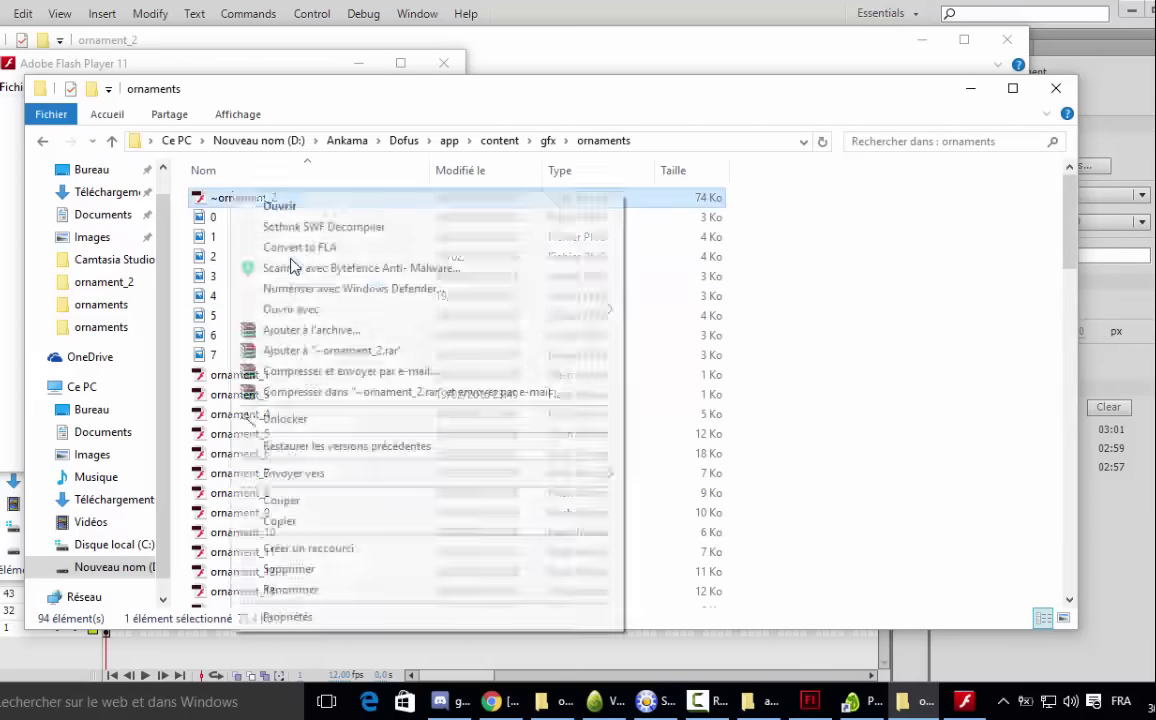
click(328, 589)
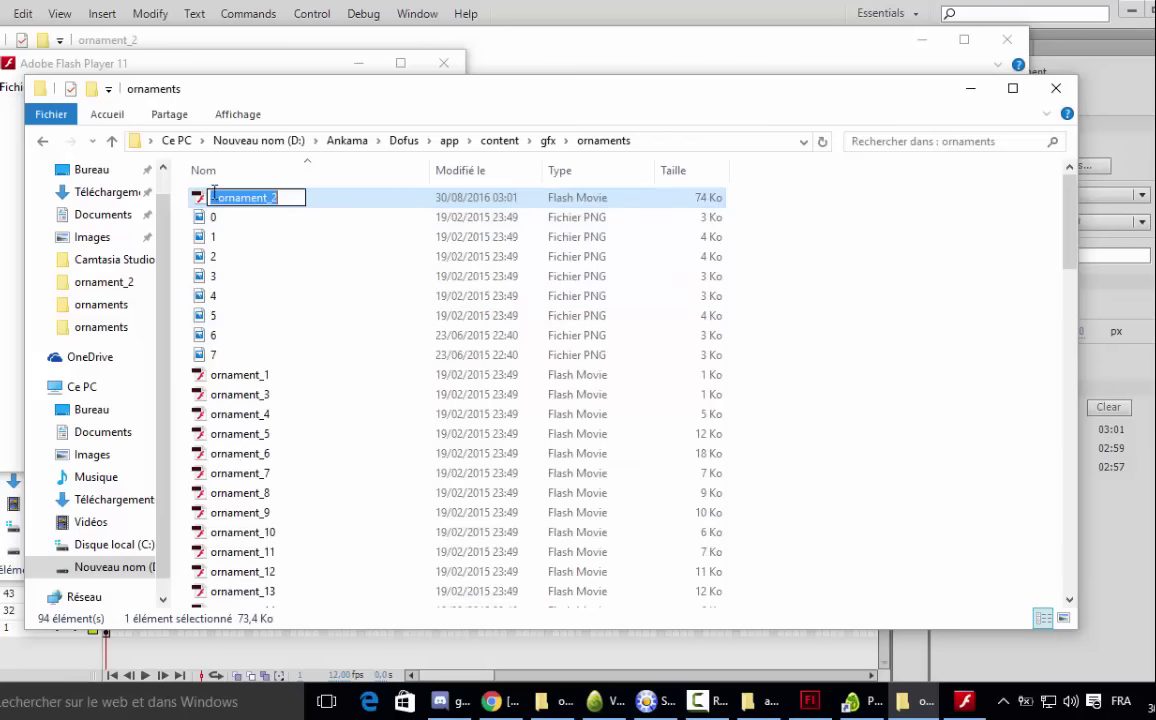
drag(211, 197, 217, 197)
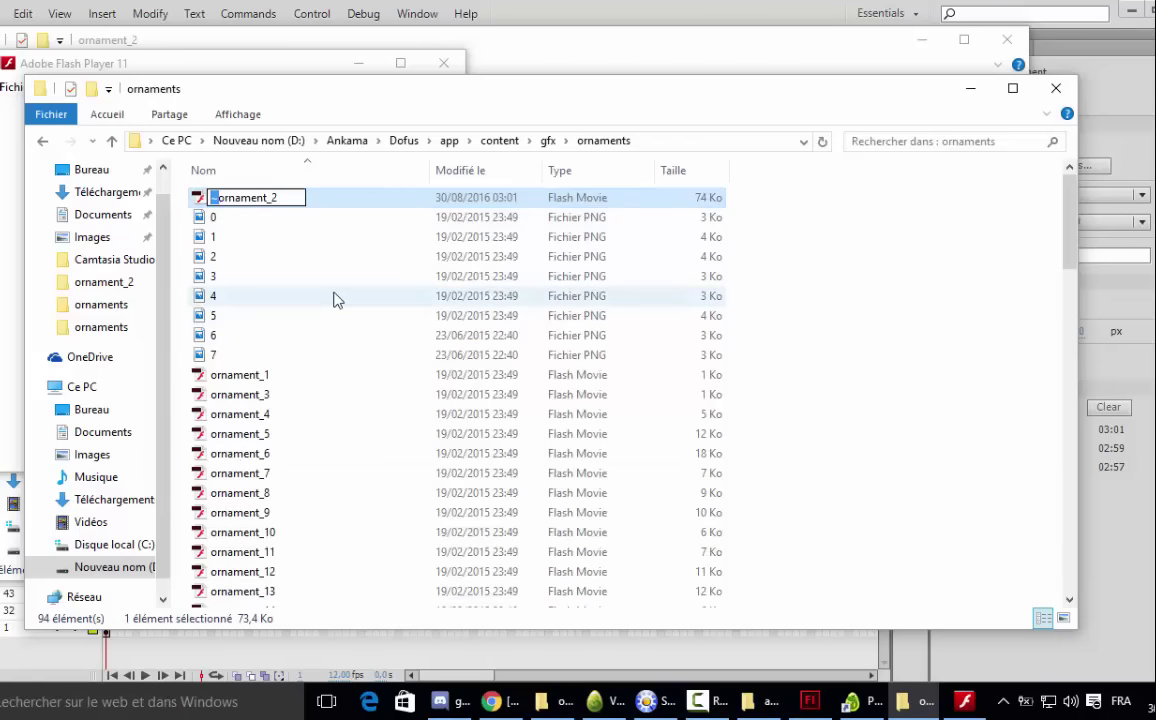
key(Return)
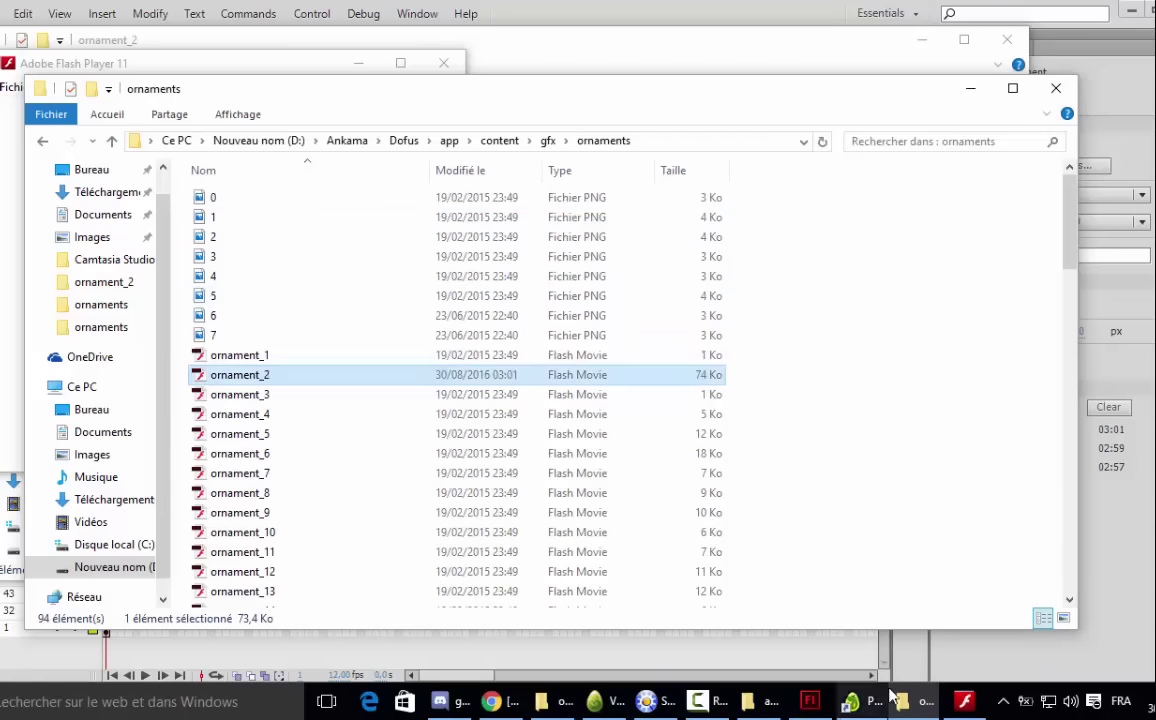
- Switch to Dofus, walk the character to open ground above the well, and inspect its customized ornament up close
click(595, 701)
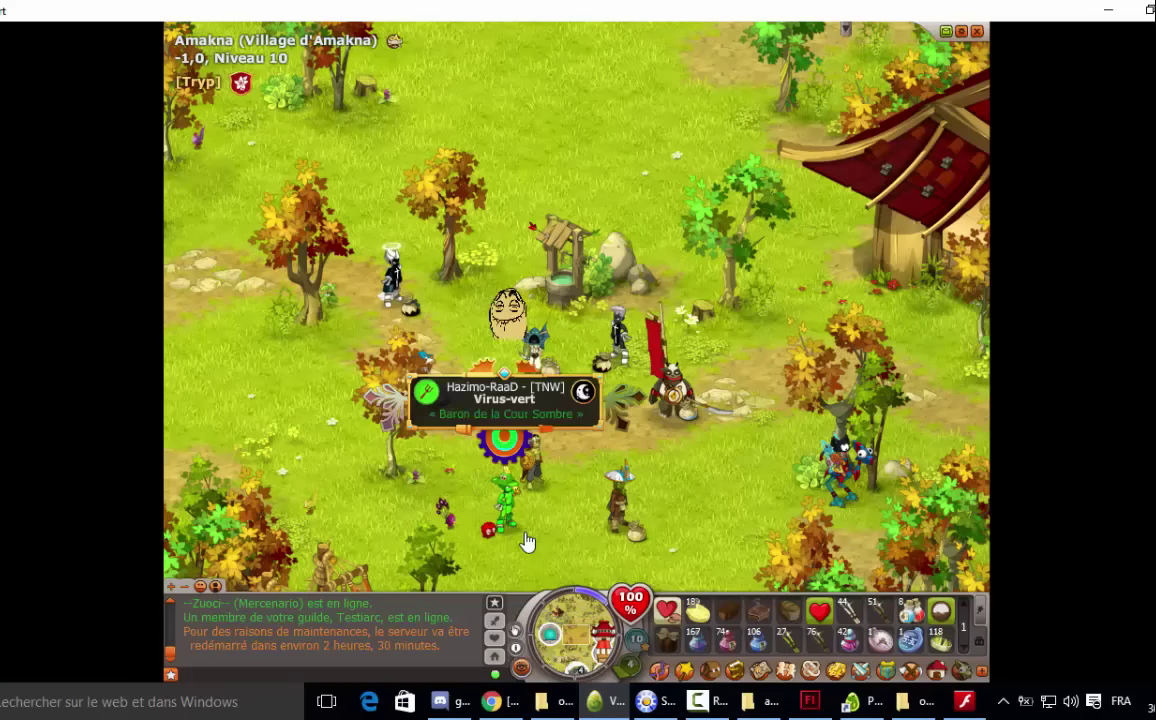
click(510, 240)
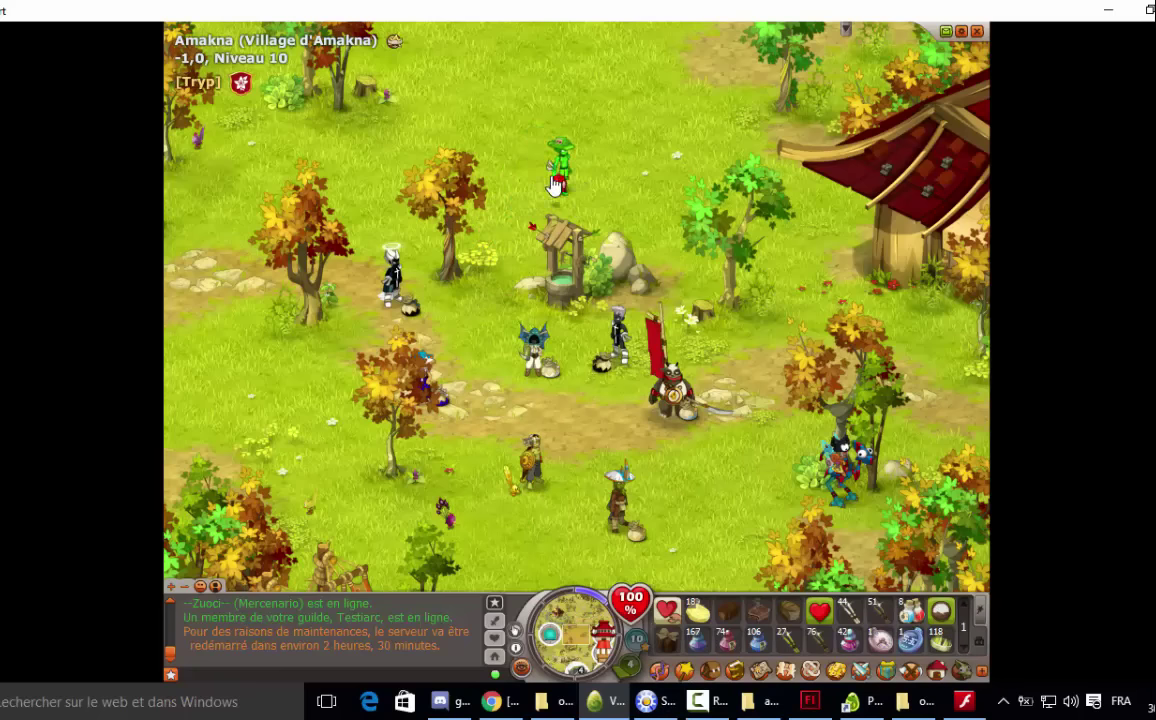
scroll(563, 195, up, 3)
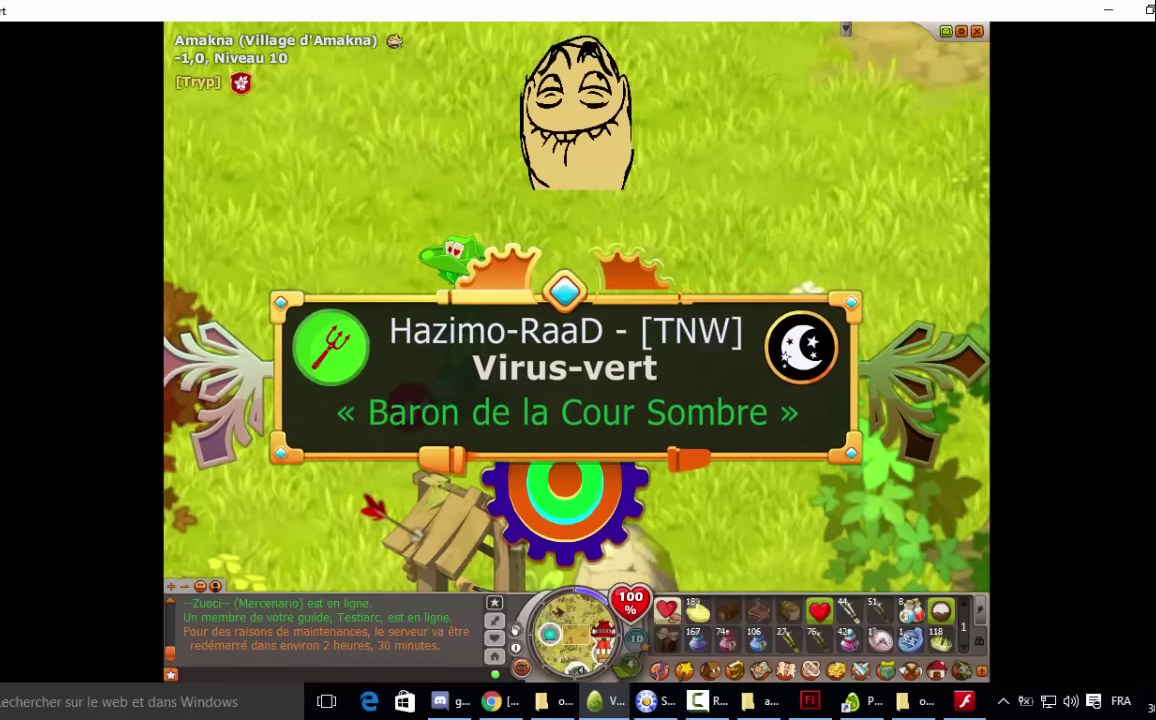
scroll(630, 292, down, 3)
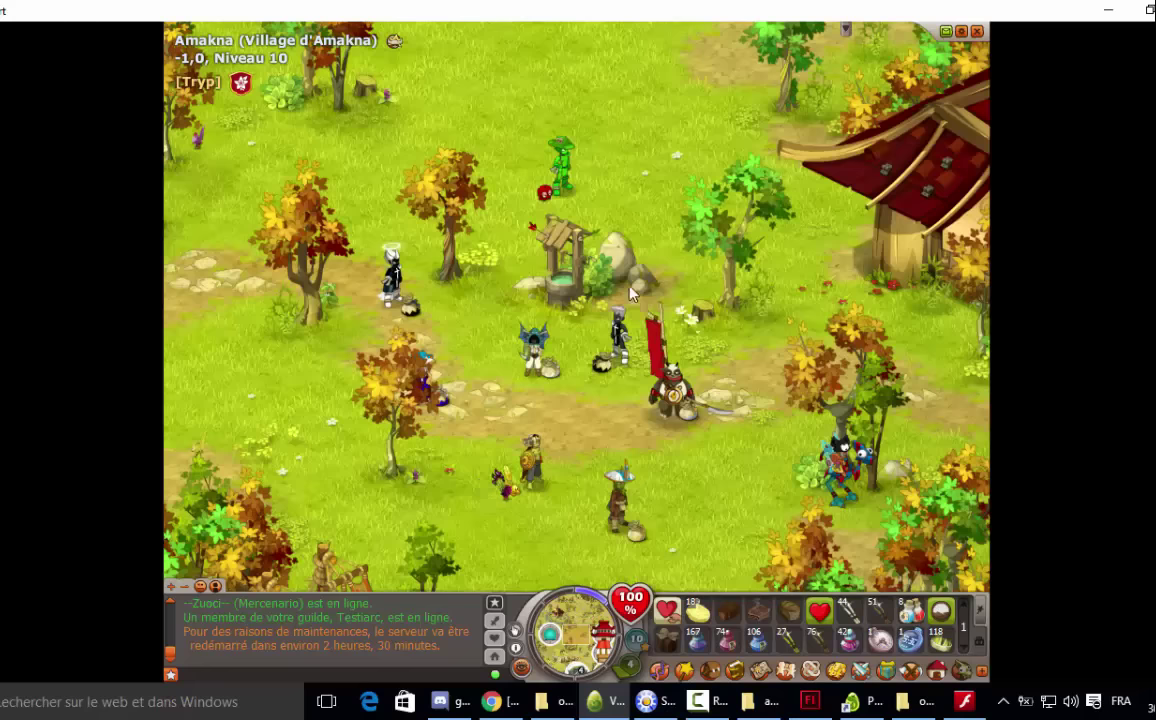
mouse_move(565, 192)
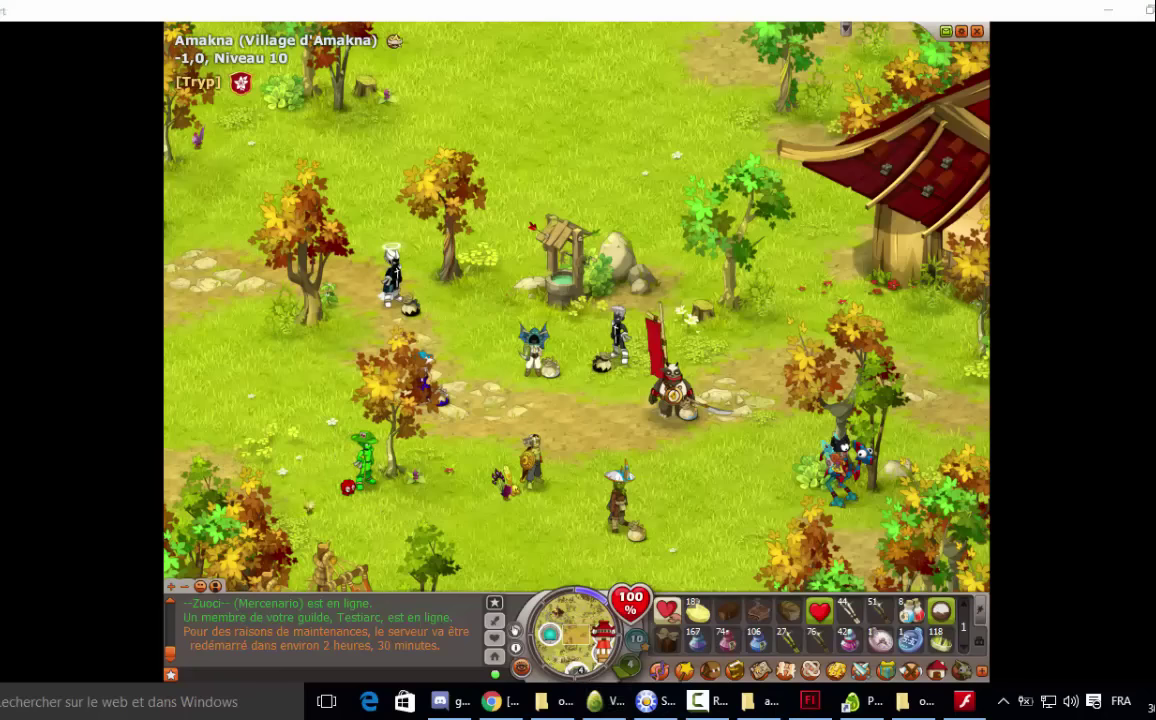
- Move the DD shortcut on the desktop nearer to the Windows logo, return to Dofus and walk the character beside the tree
key(super+d)
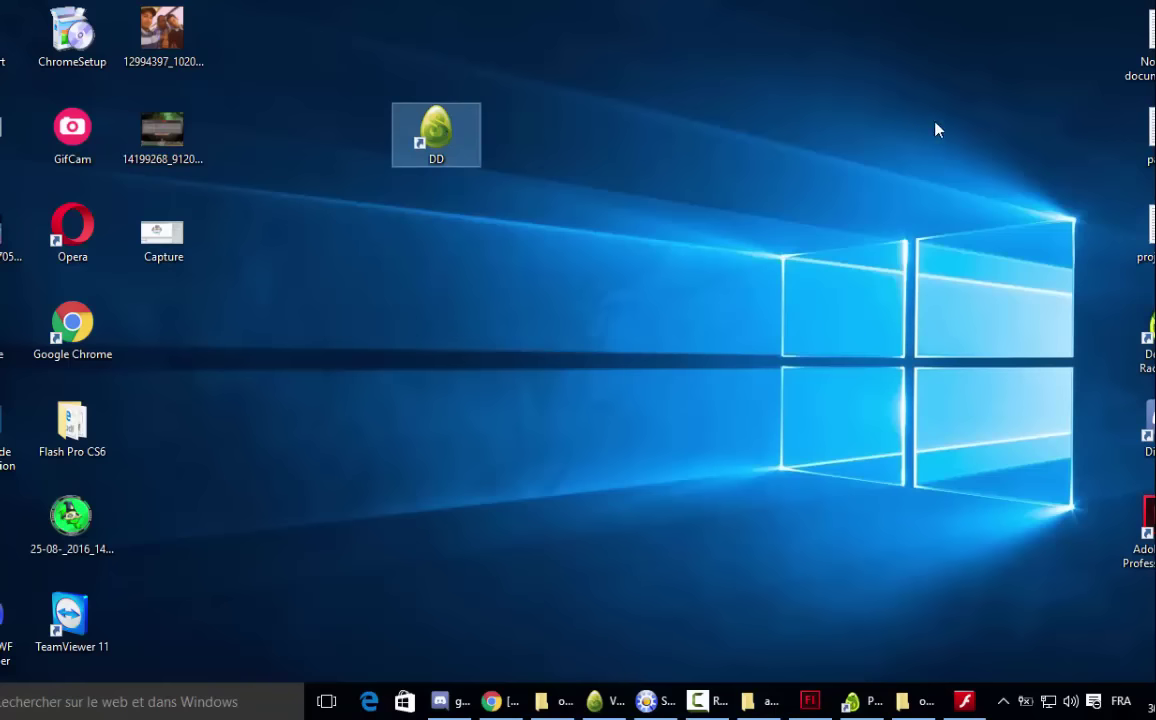
drag(436, 135, 890, 135)
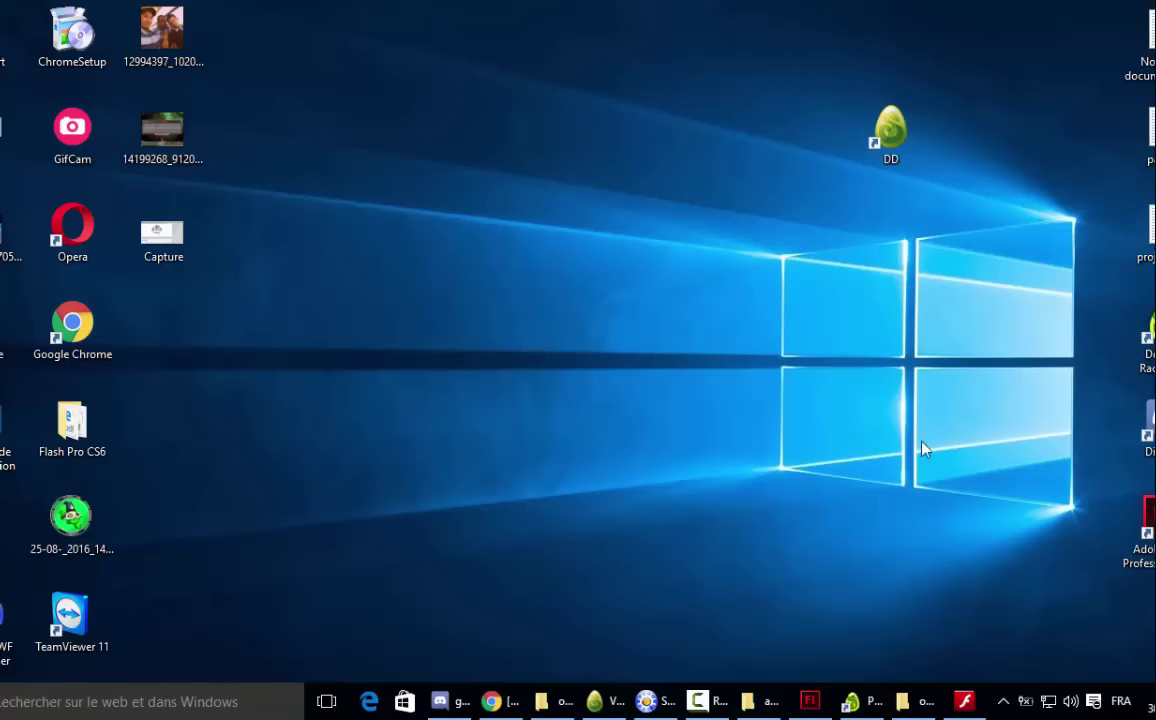
click(605, 705)
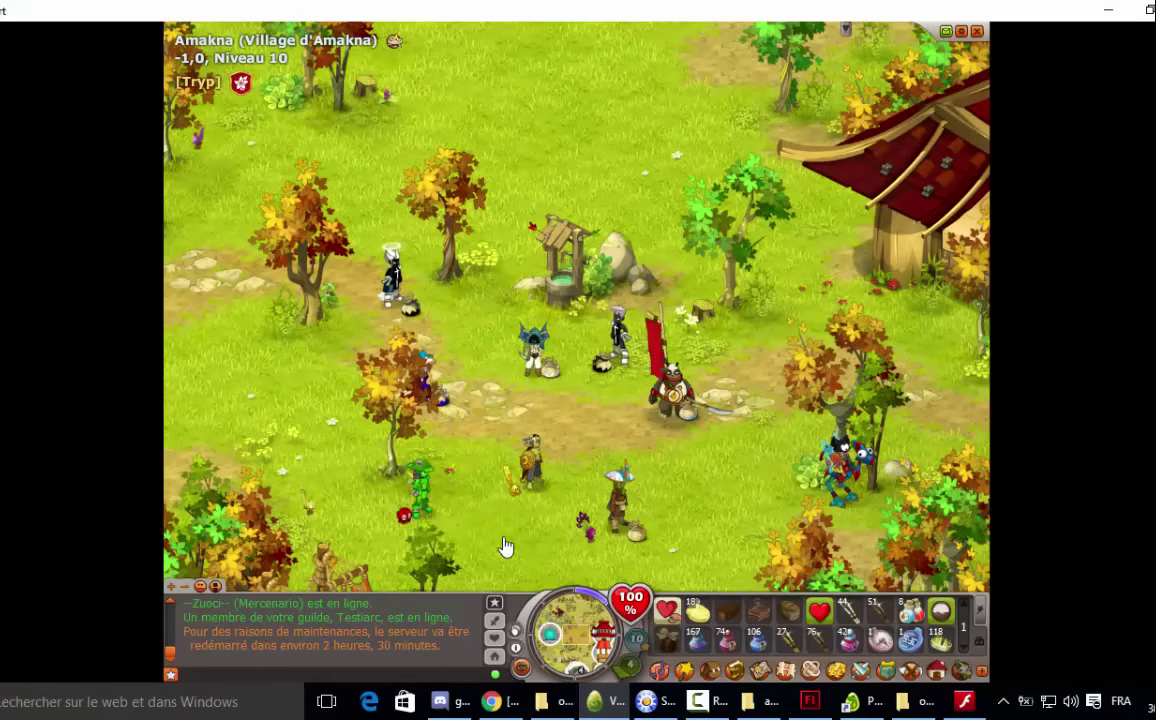
click(373, 519)
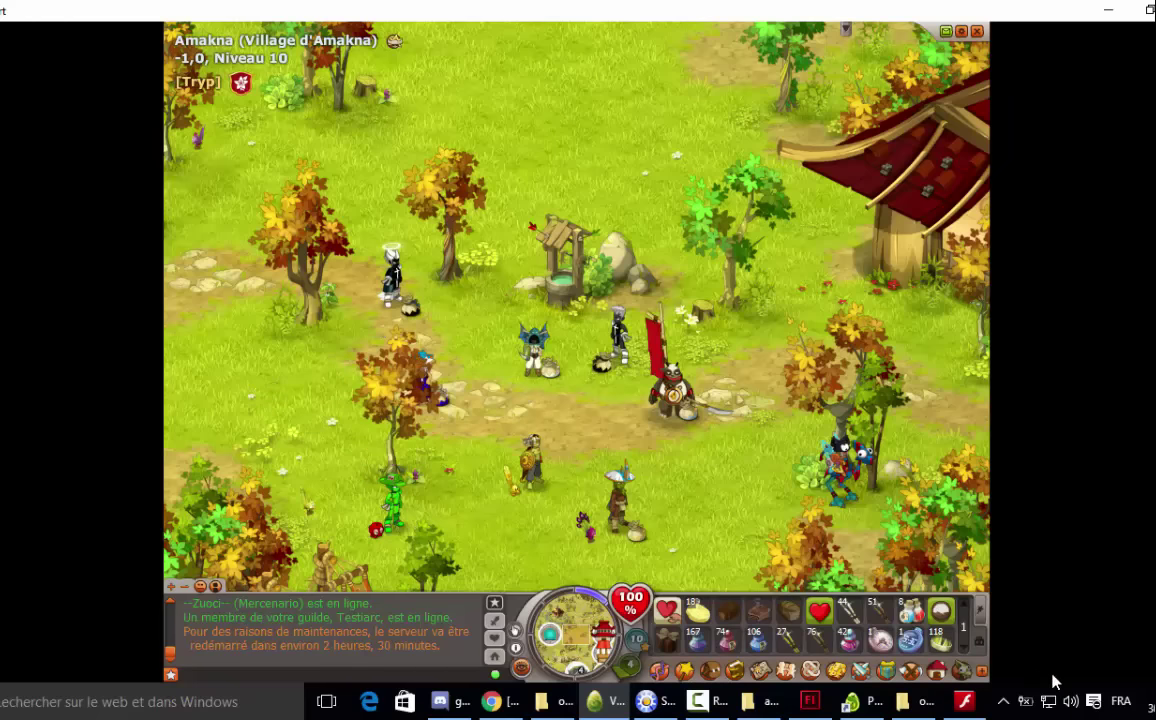
- Open the character's ornament collection and preview the Score vénérable, Score remarquable and Œil Putride honorable ornaments
click(1007, 705)
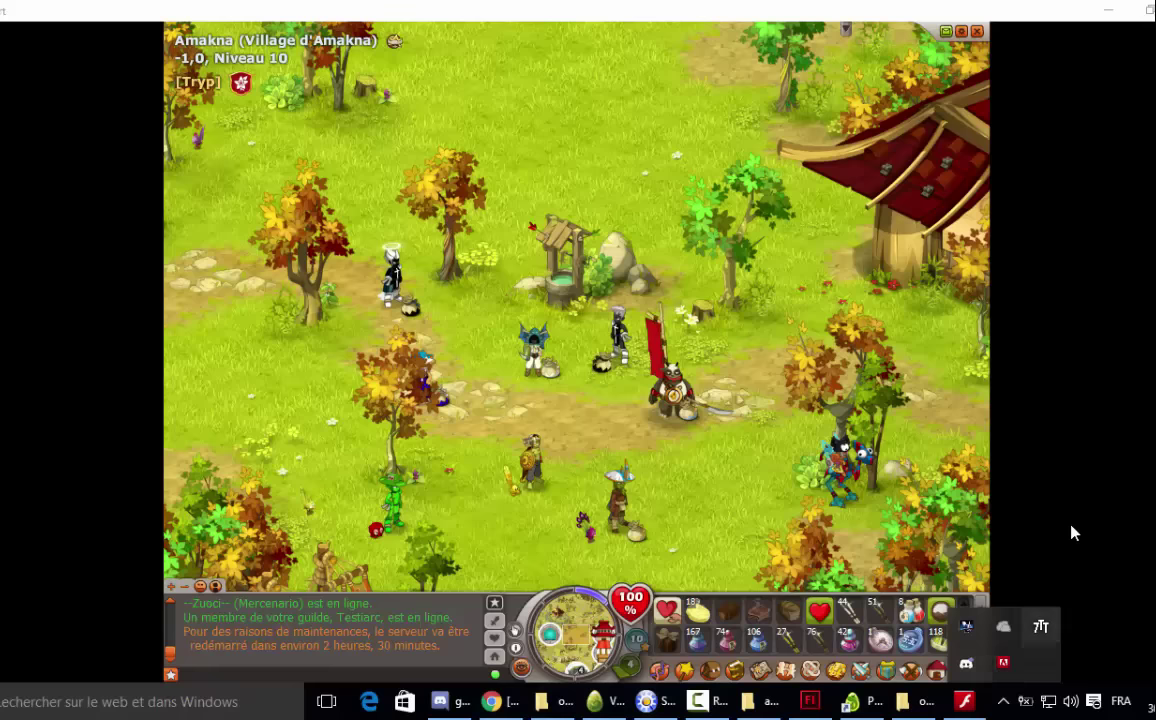
click(982, 672)
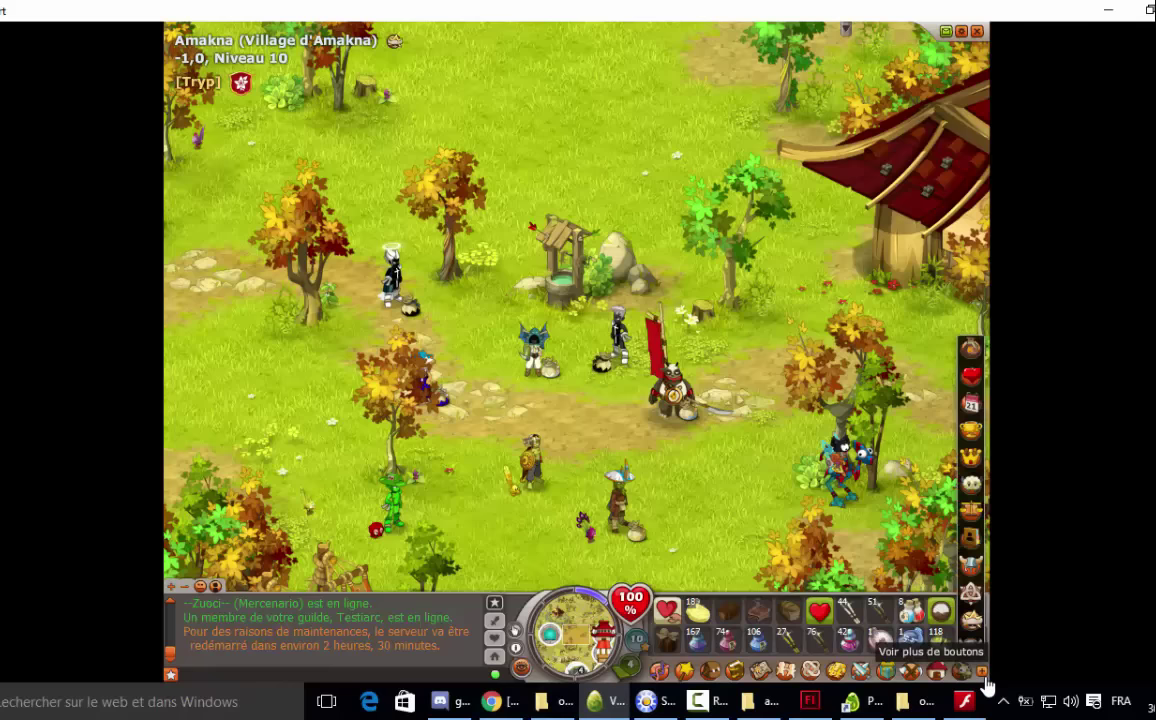
click(980, 466)
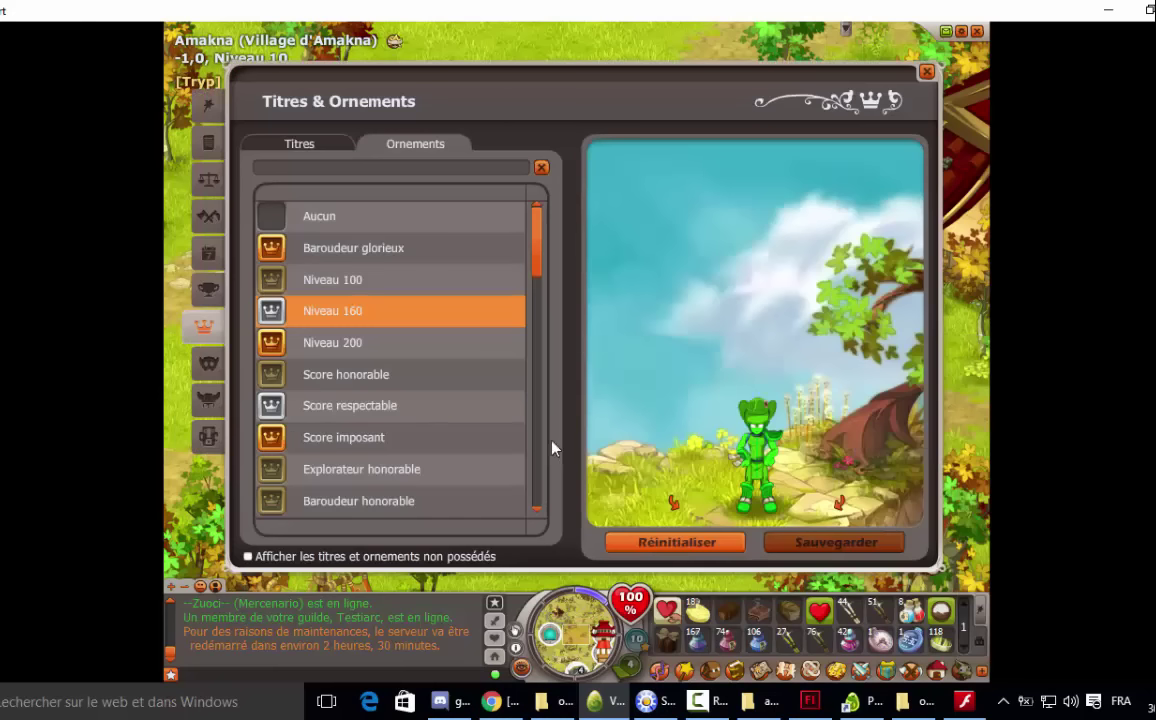
scroll(385, 423, down, 10)
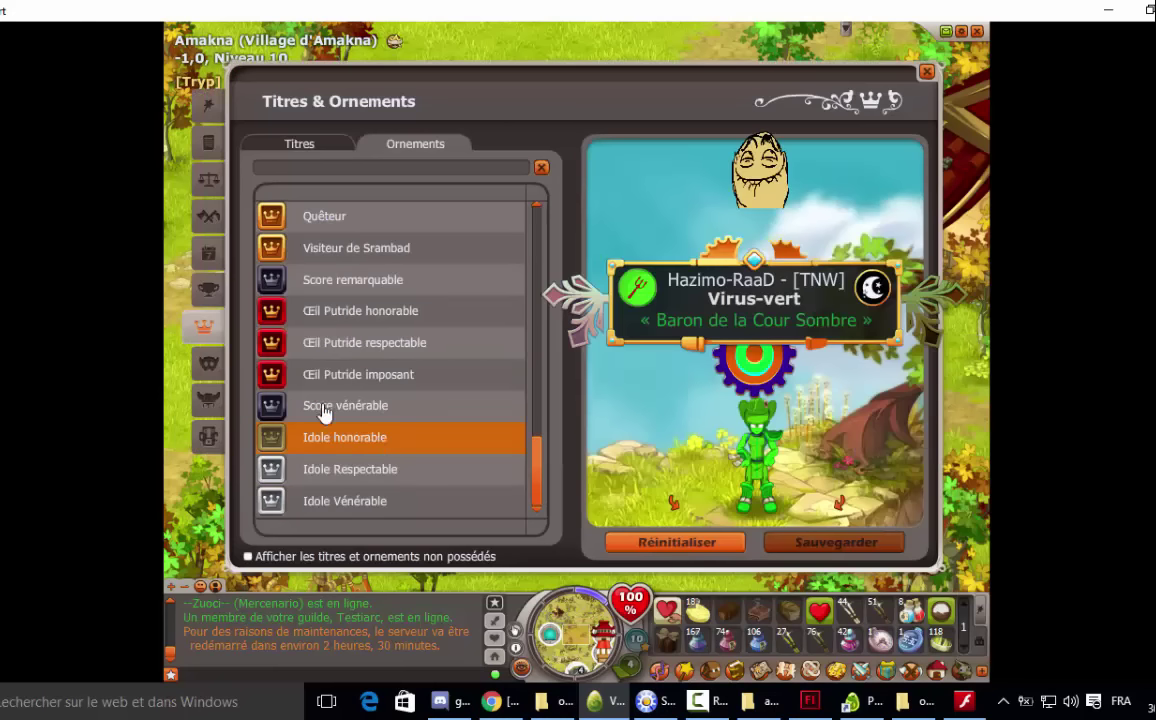
click(323, 408)
click(333, 283)
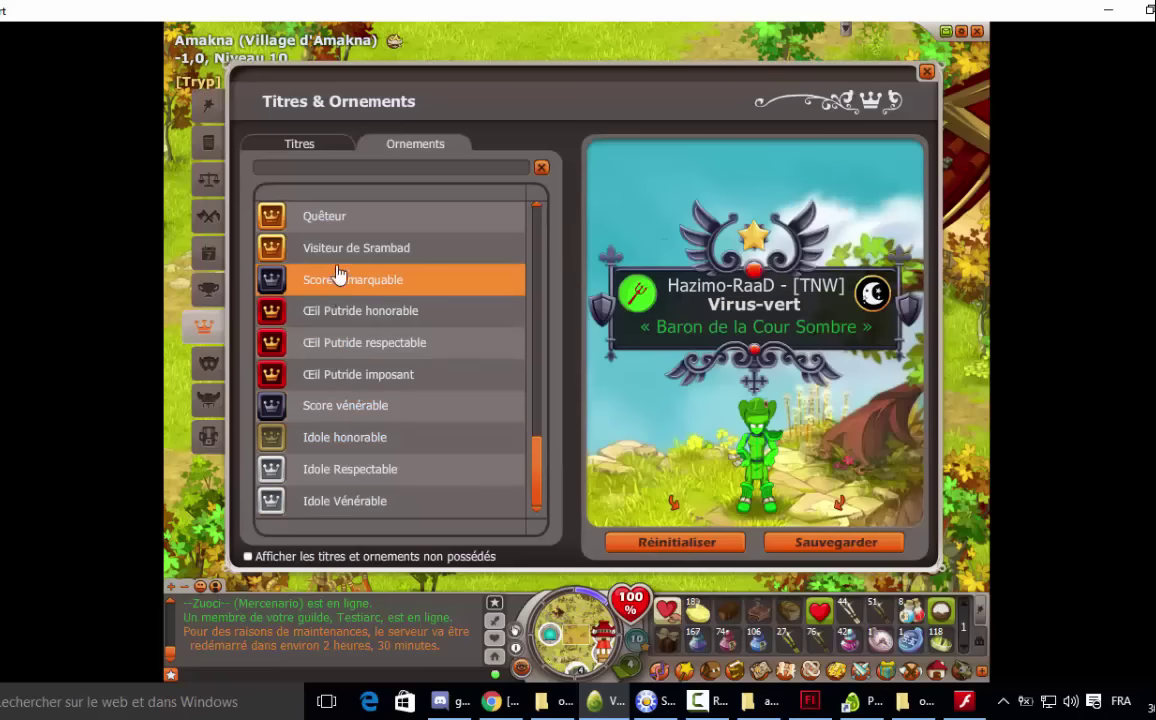
click(310, 285)
click(318, 310)
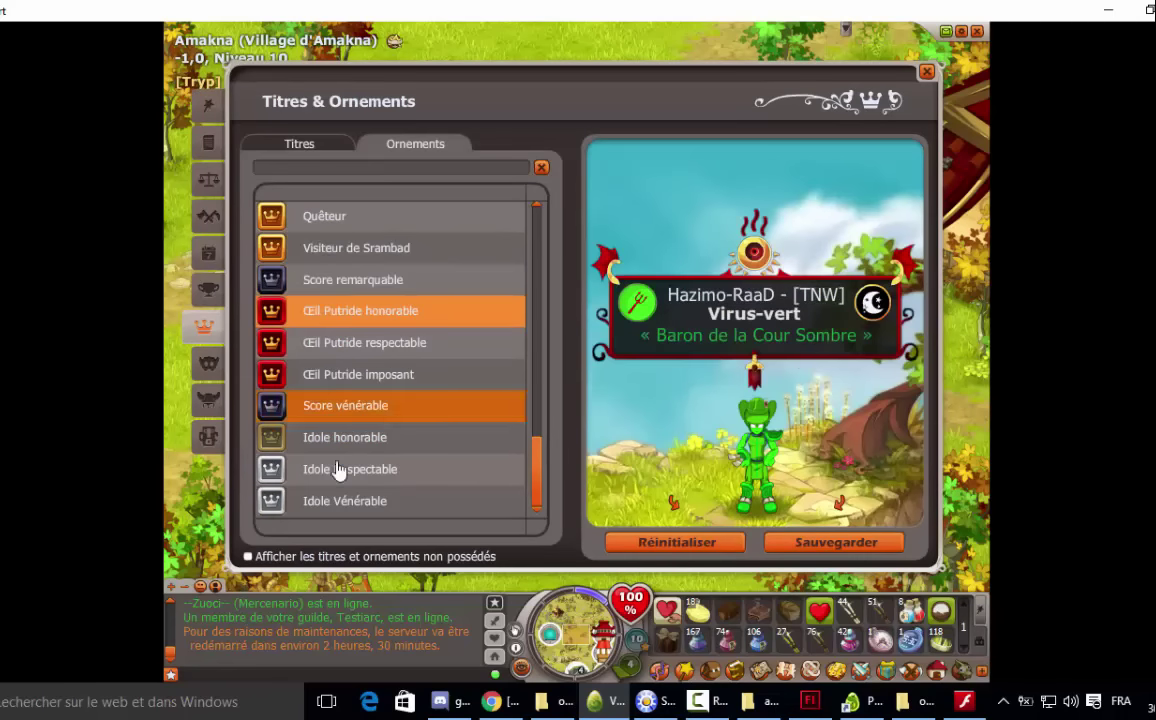
- Include titles and ornaments not owned in the list, and preview ornaments such as Idole Glorieuse and Eleveur de Muldo
click(248, 556)
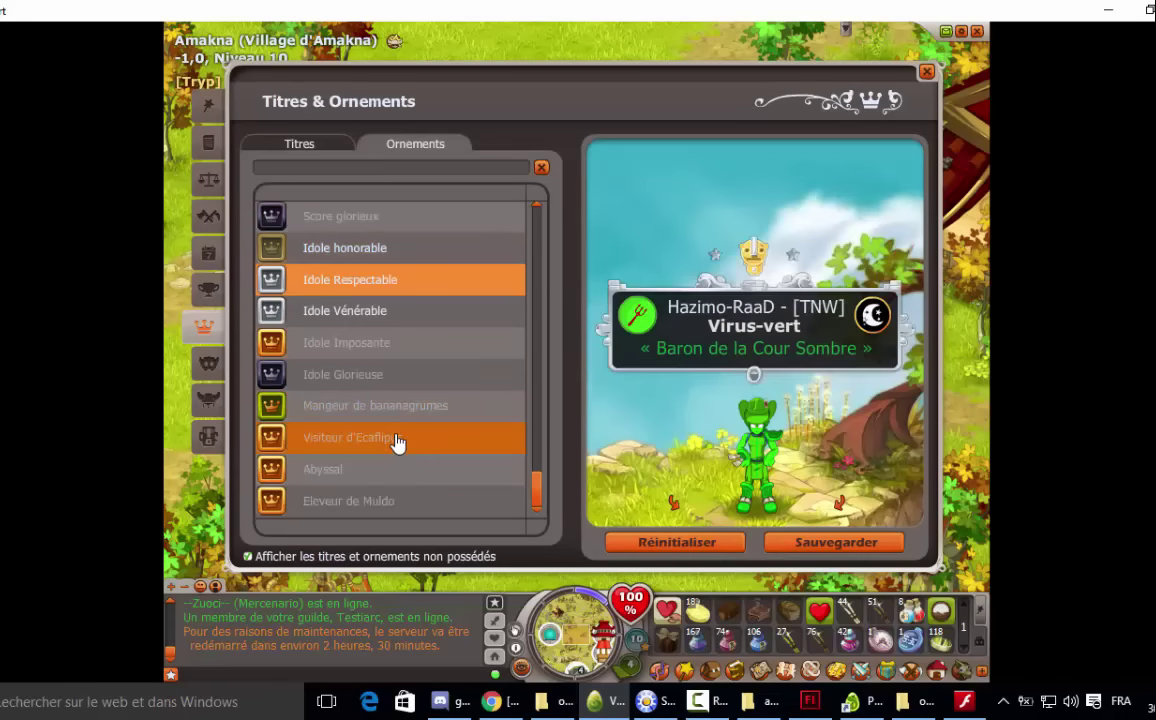
click(346, 380)
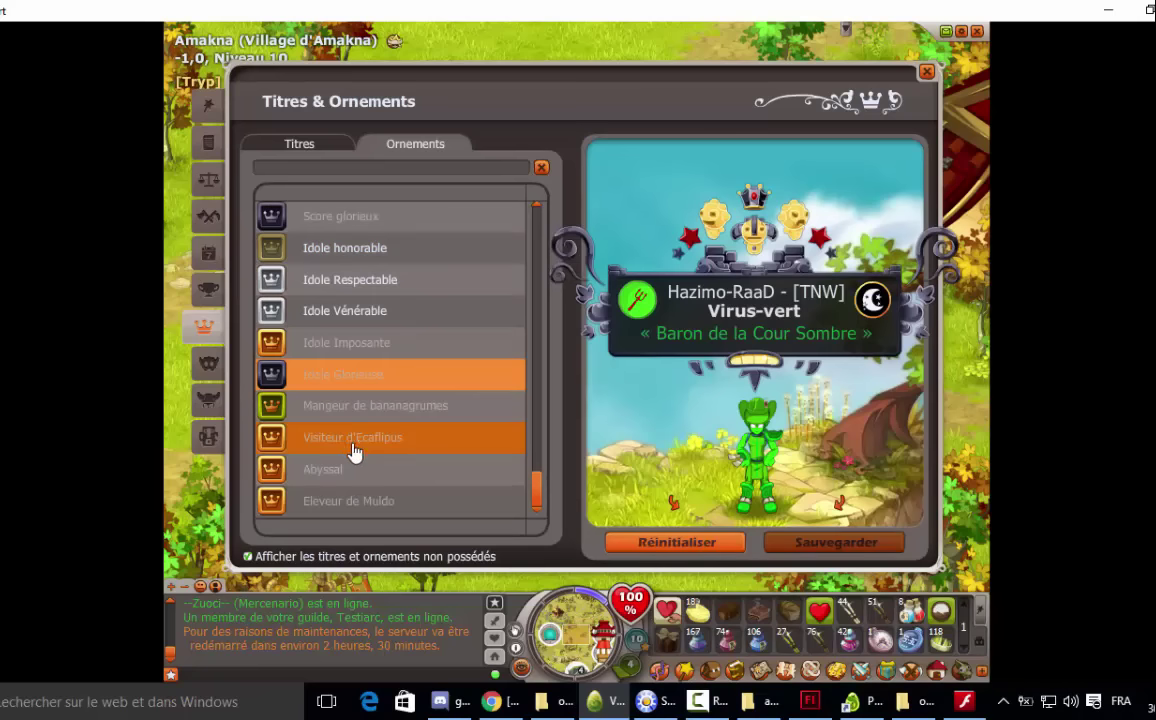
scroll(385, 400, up, 3)
click(320, 318)
scroll(325, 398, down, 3)
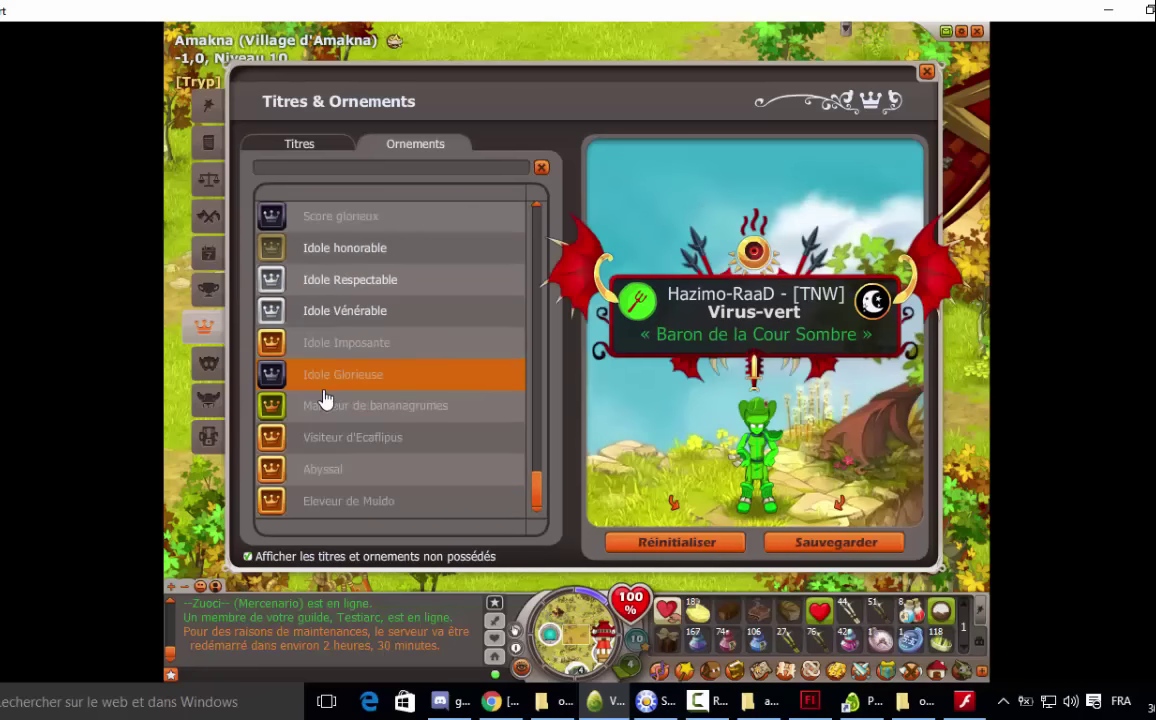
click(331, 508)
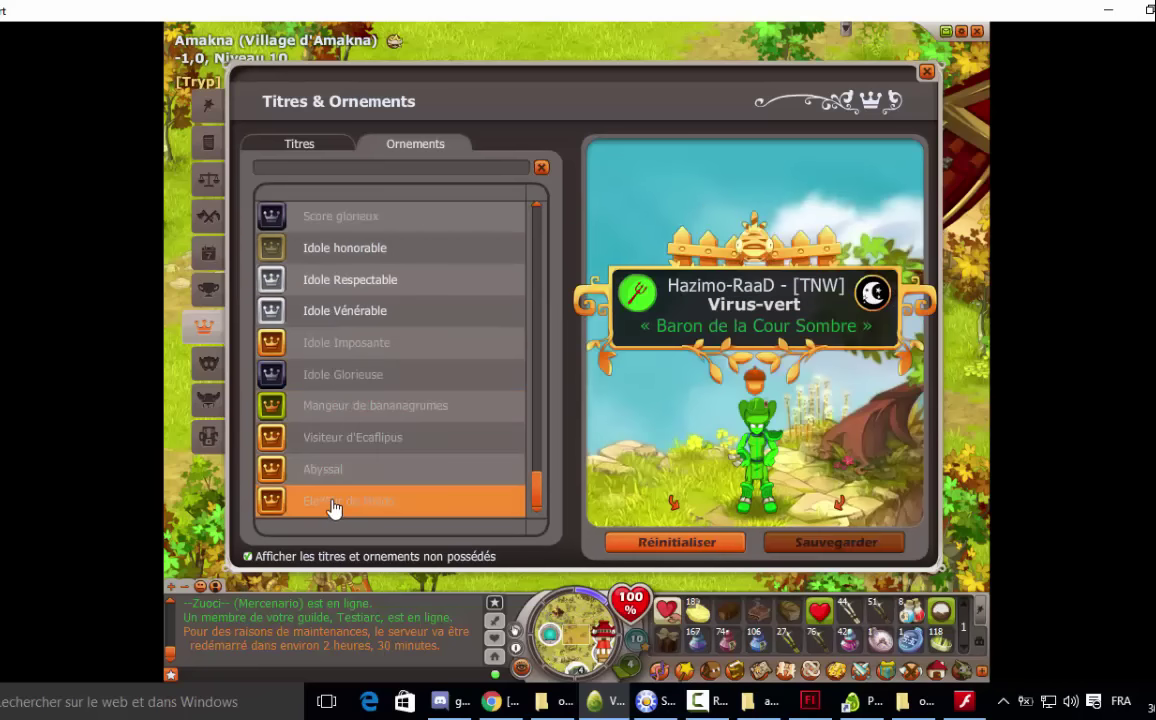
- Preview the ornaments one by one upward from Eleveur de Muldo, past the Œil Putride and Esprit Malsain series
key(Up)
key(Up)
key(Up)
key(Up)
key(Up)
key(Up)
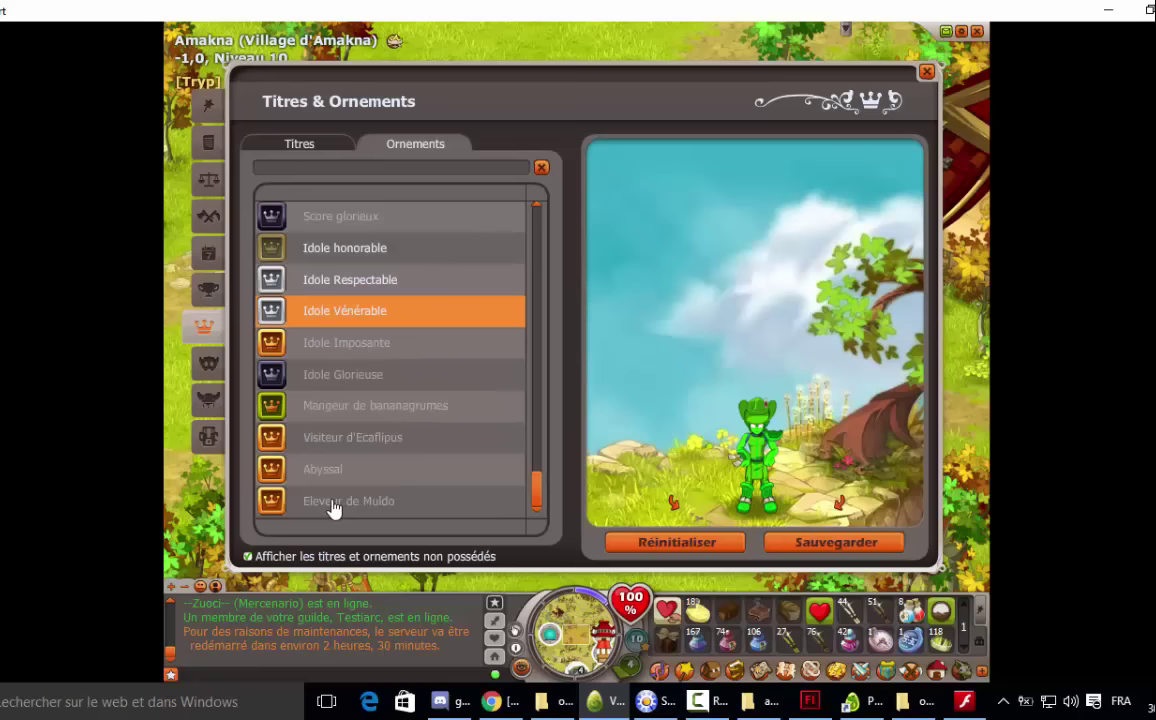
key(Up)
key(Up)
key(Up)
key(Up)
key(Up)
key(Up)
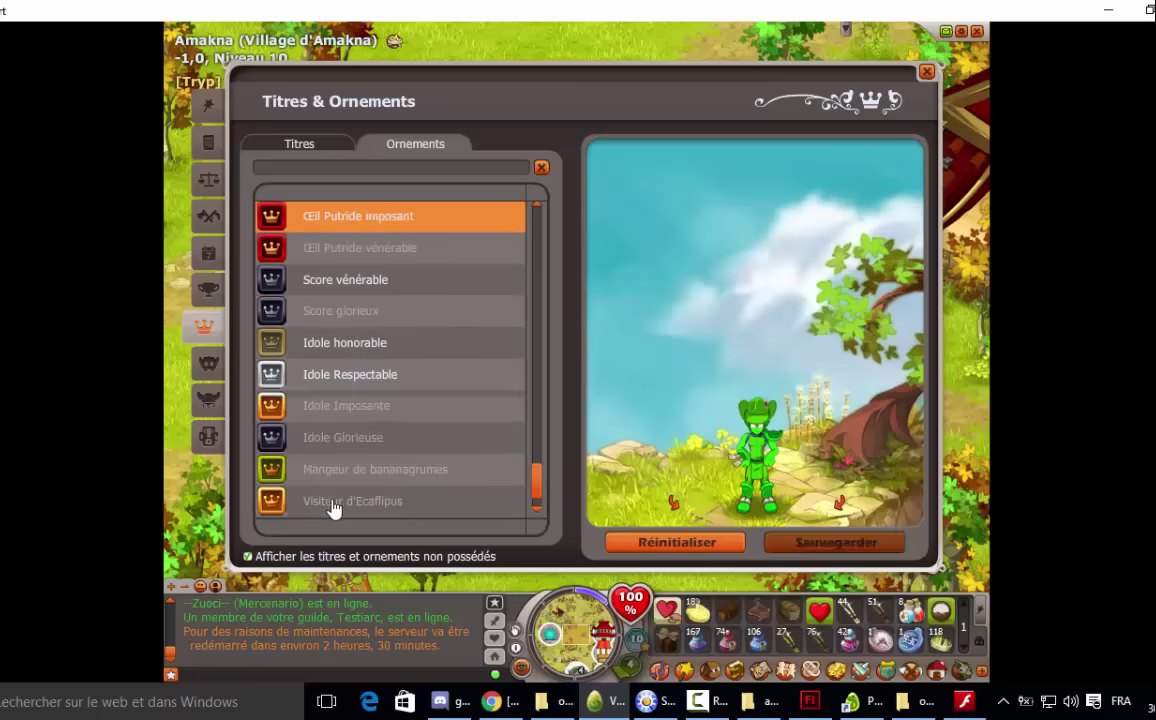
key(Up)
key(Up)
key(Up)
key(Up)
key(Up)
key(Up)
key(Up)
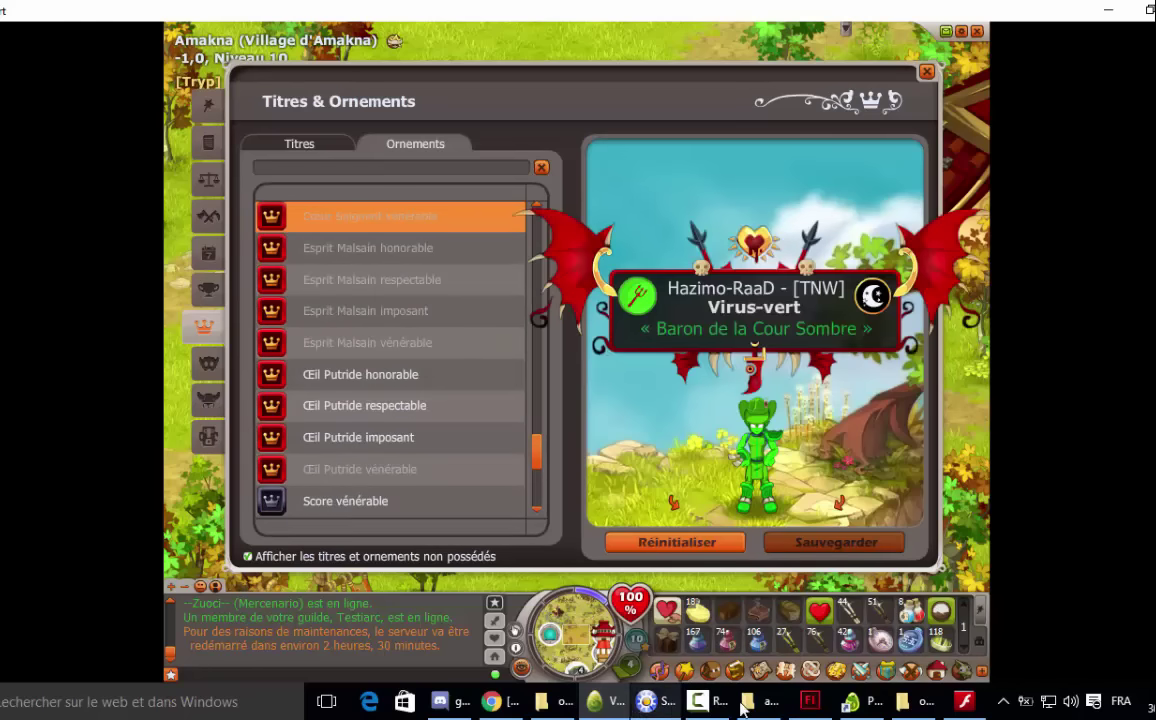
- Switch to Flash Professional, compare the ~ornaments and ~ornament_2 documents, and close ~ornament_2 without saving its changes
click(810, 701)
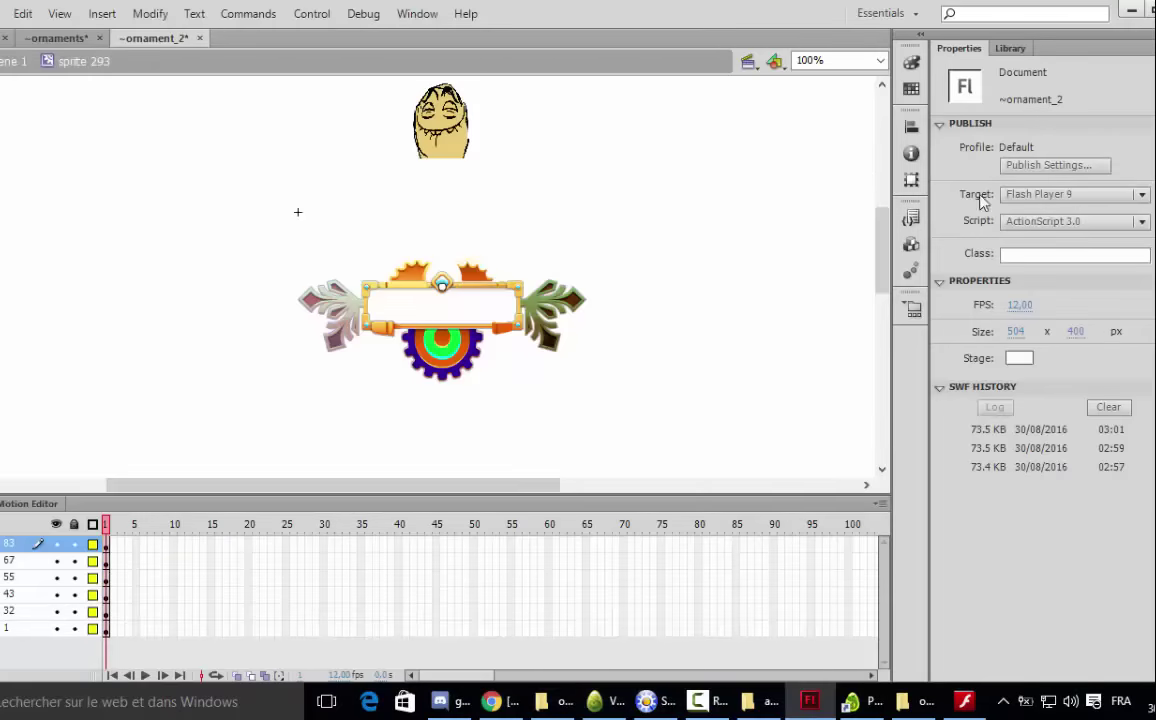
click(57, 37)
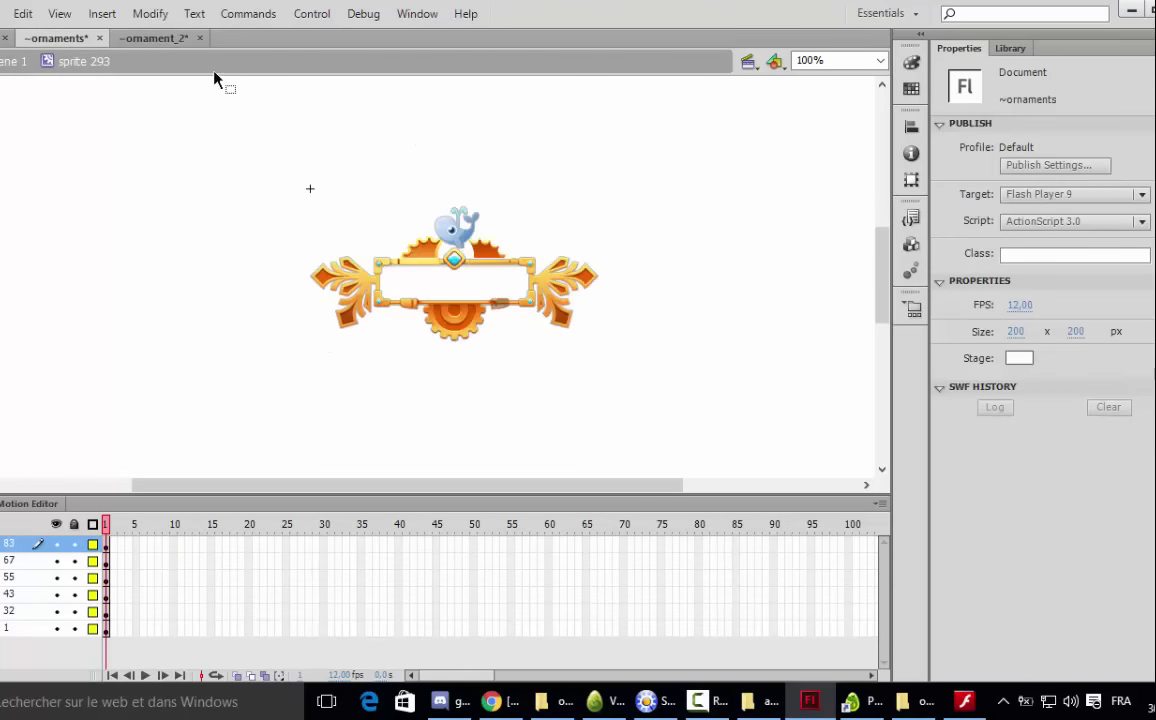
click(155, 37)
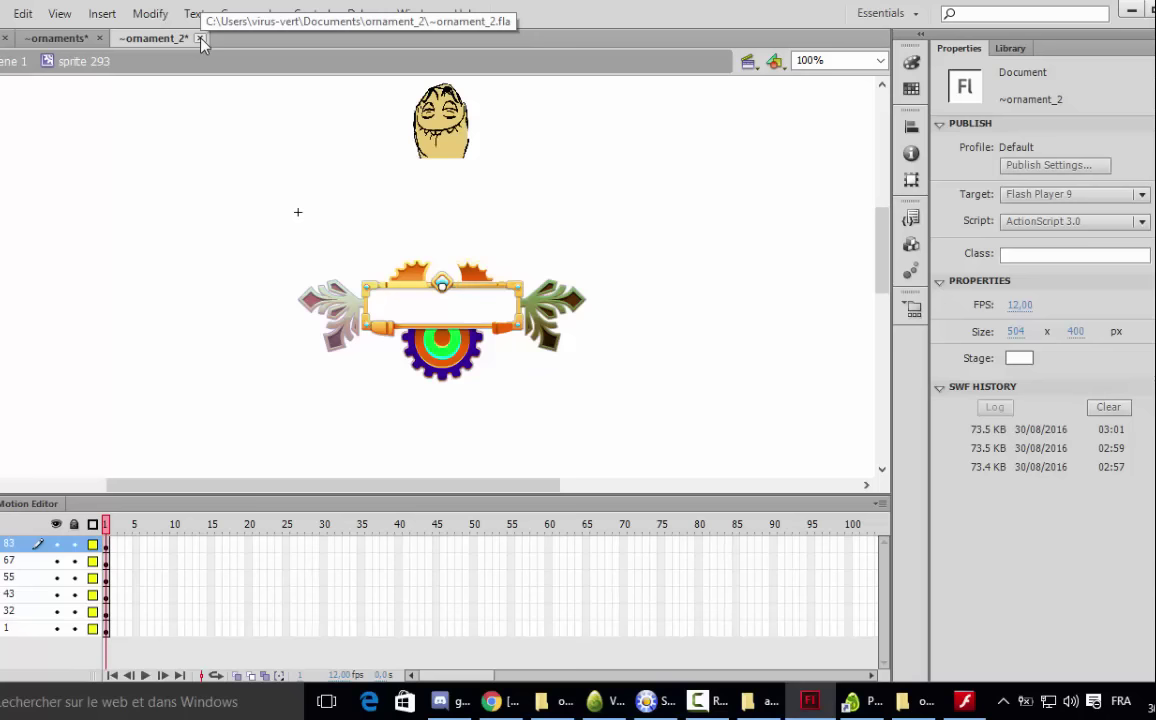
click(200, 38)
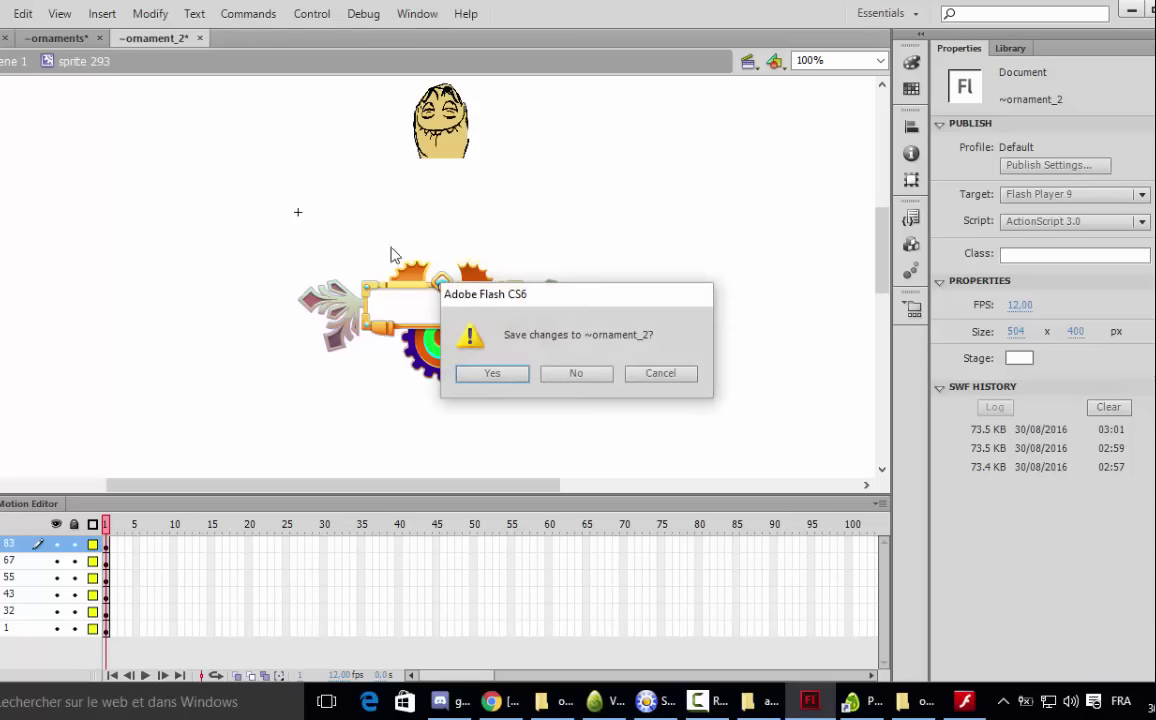
click(575, 386)
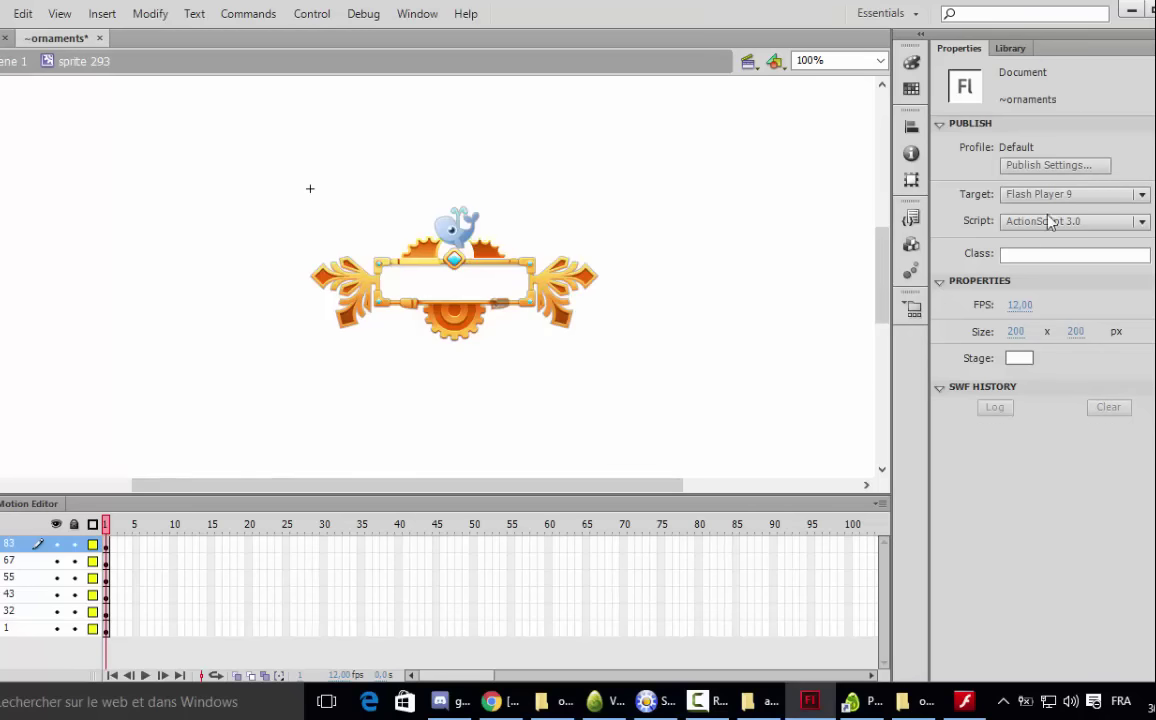
- Preview the ~ornaments library sprites linked as ornament_6, ornament_5, ornament_45, ornament_37 and ornament_38
click(1011, 49)
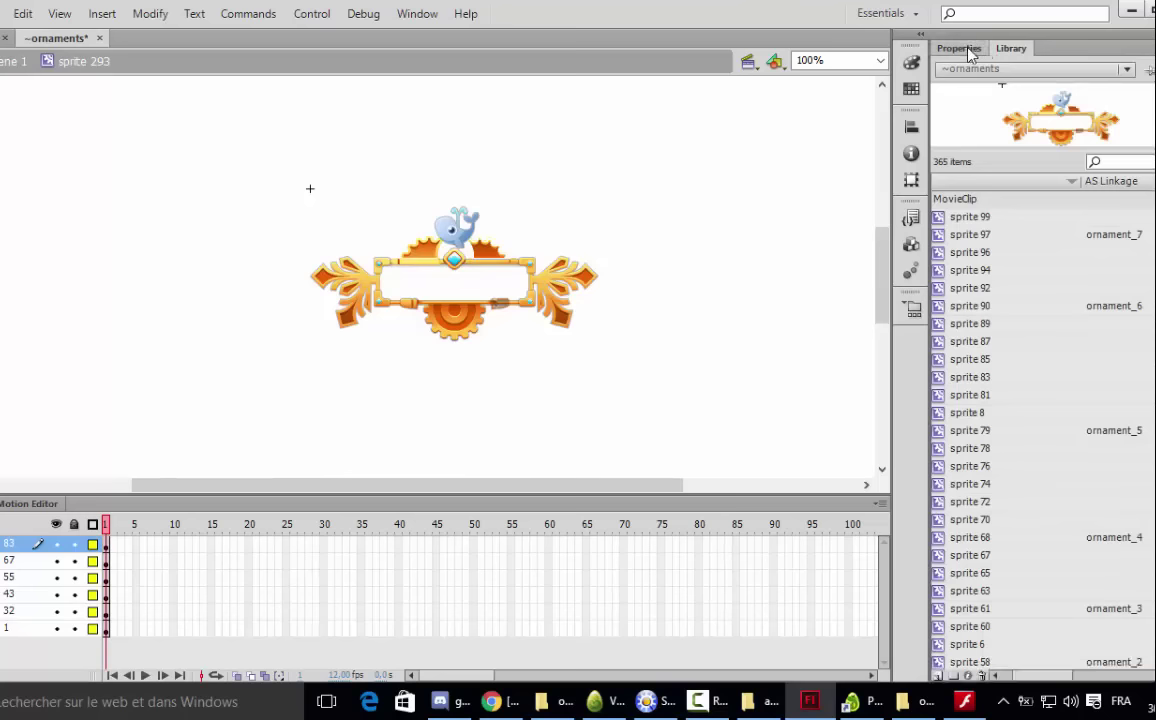
click(1003, 306)
click(996, 431)
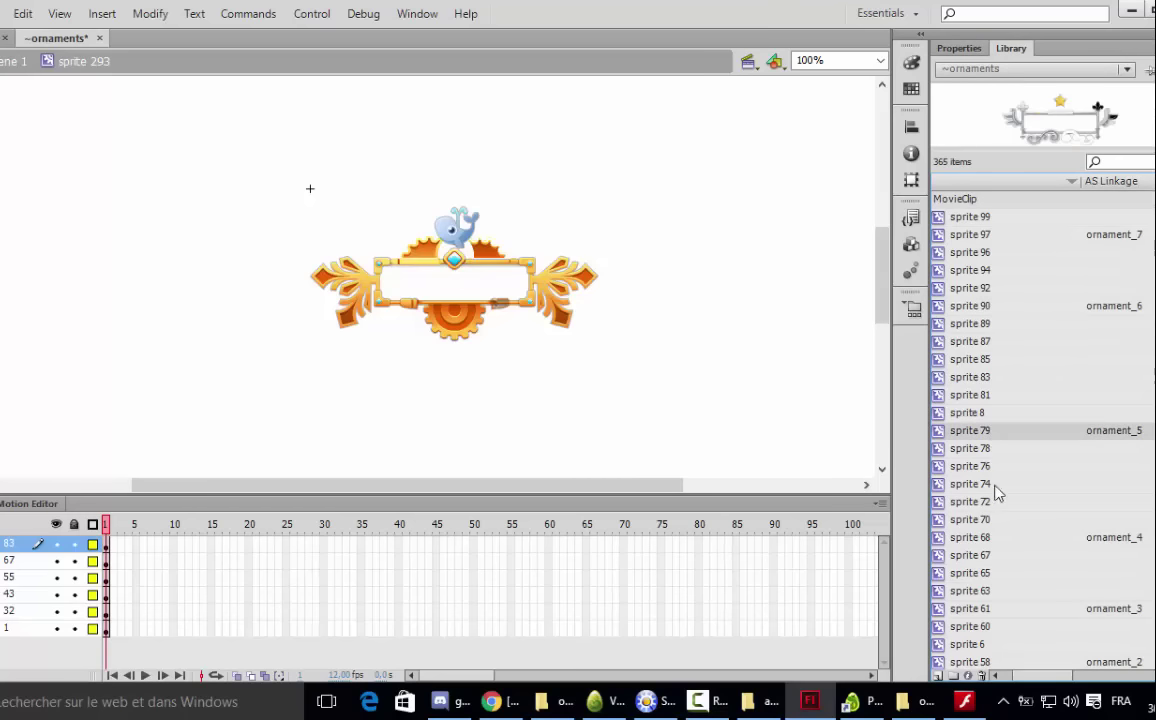
scroll(995, 490, down, 9)
click(990, 432)
scroll(1015, 480, down, 2)
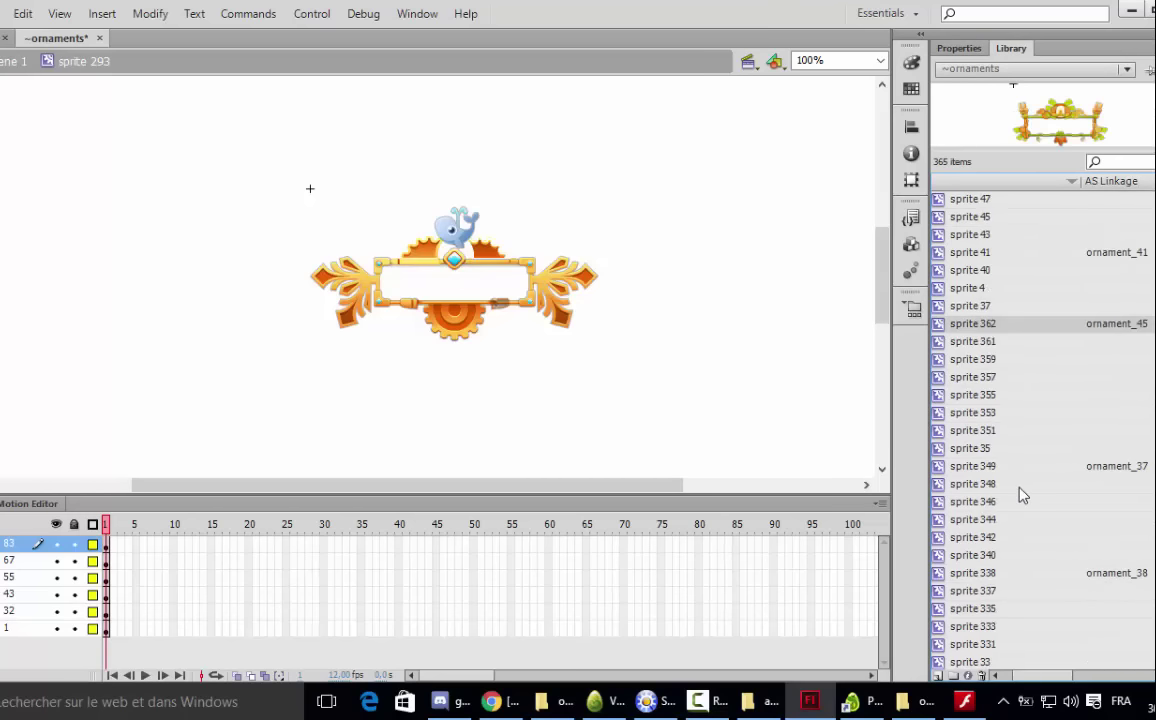
click(988, 469)
scroll(1015, 520, down, 2)
click(993, 468)
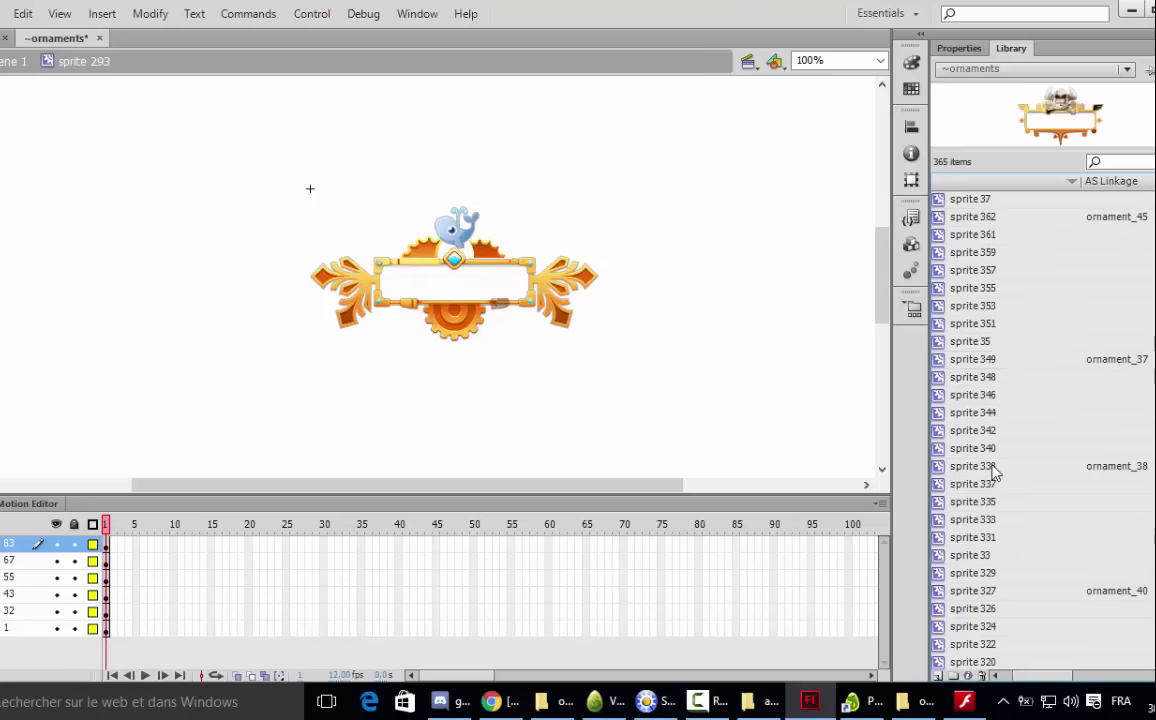
- Preview the ~ornaments library sprites linked as ornament_40, ornament_36, ornament_35, ornament_34 and ornament_33
scroll(1057, 545, down, 2)
click(975, 486)
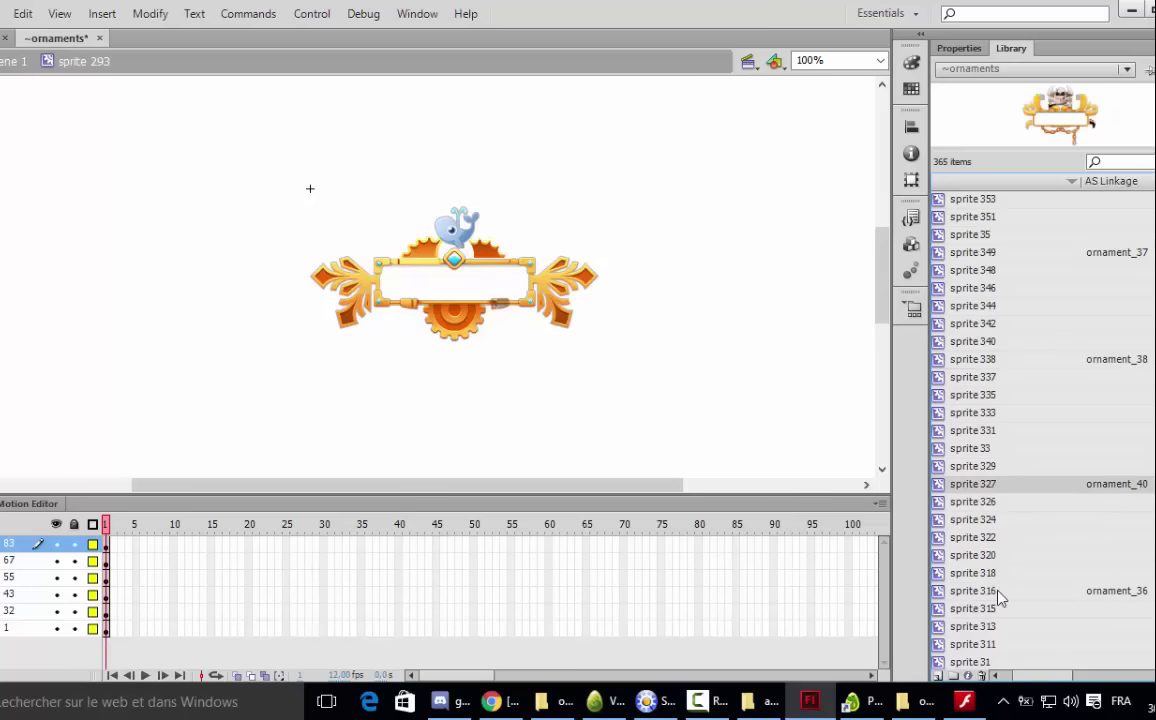
click(991, 591)
scroll(1060, 530, down, 3)
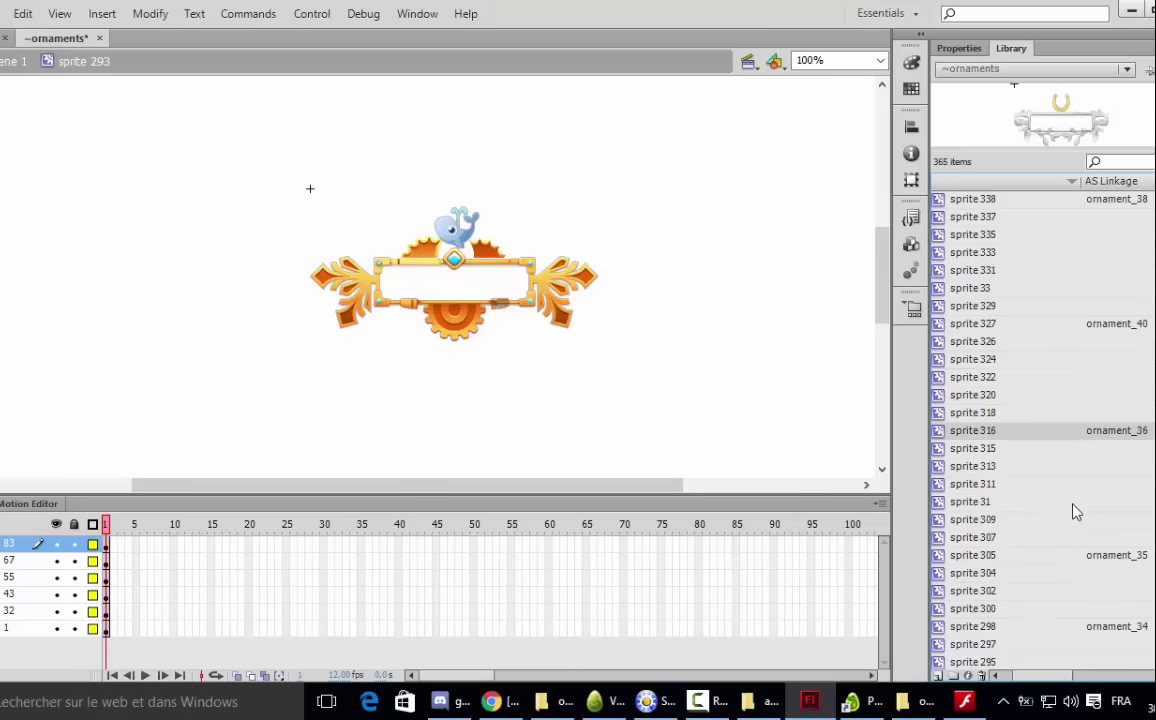
click(1015, 556)
scroll(1040, 560, down, 3)
click(1020, 466)
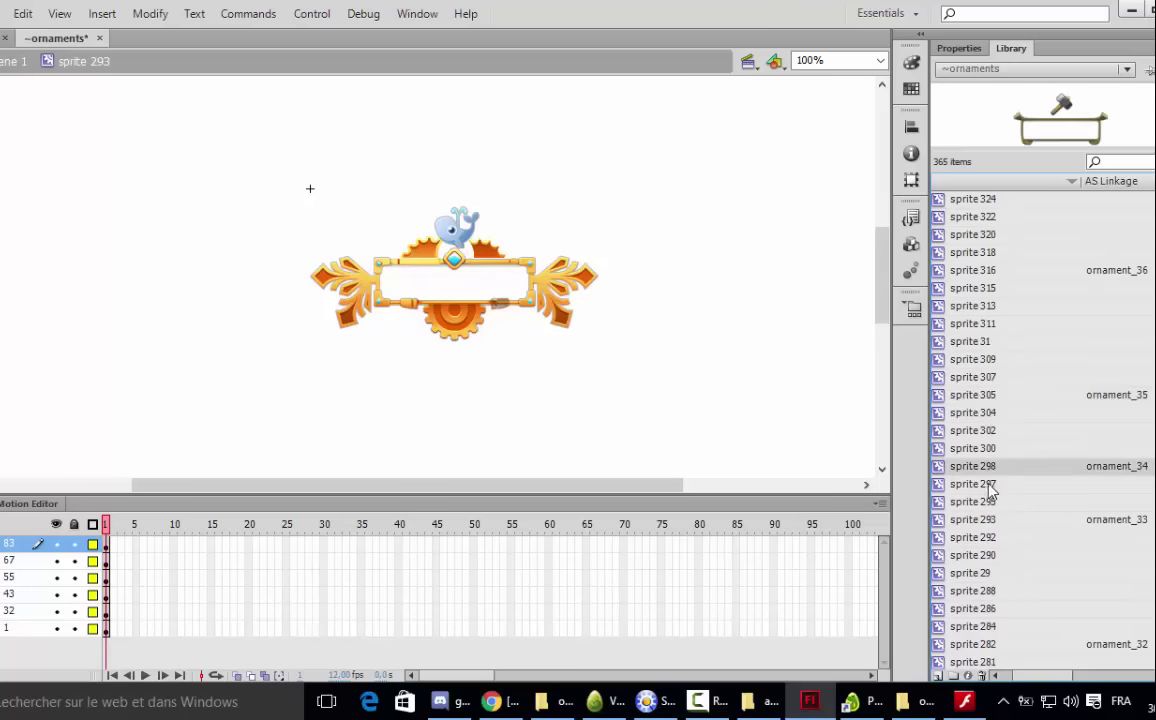
click(992, 521)
scroll(1020, 530, down, 2)
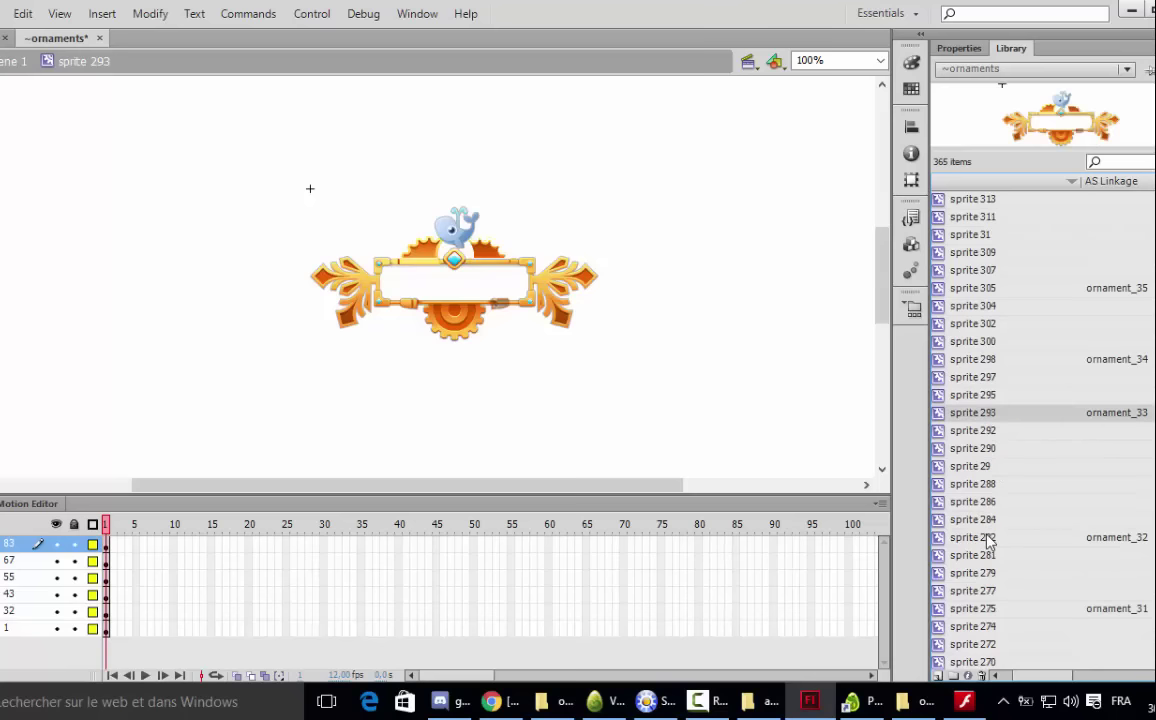
- Preview the library sprites linked as ornament_32, ornament_31, ornament_42, ornament_30, ornament_29 and ornament_28
click(988, 540)
scroll(1035, 563, down, 2)
click(983, 503)
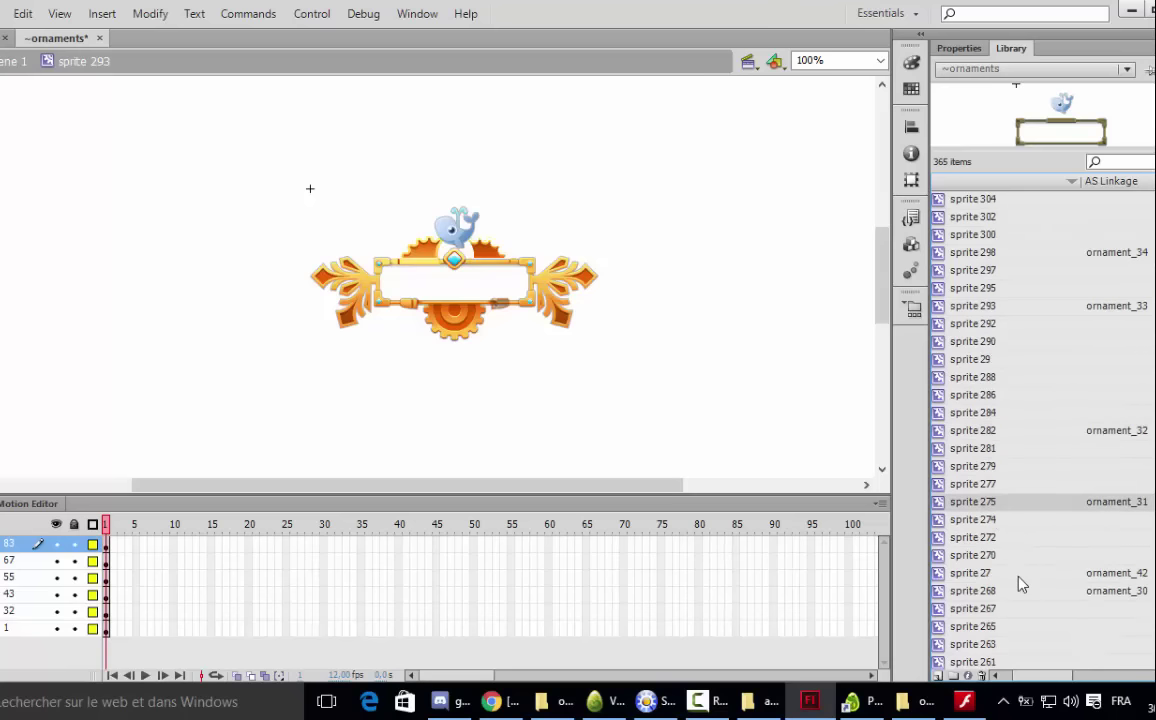
click(985, 573)
click(986, 591)
scroll(1055, 547, down, 3)
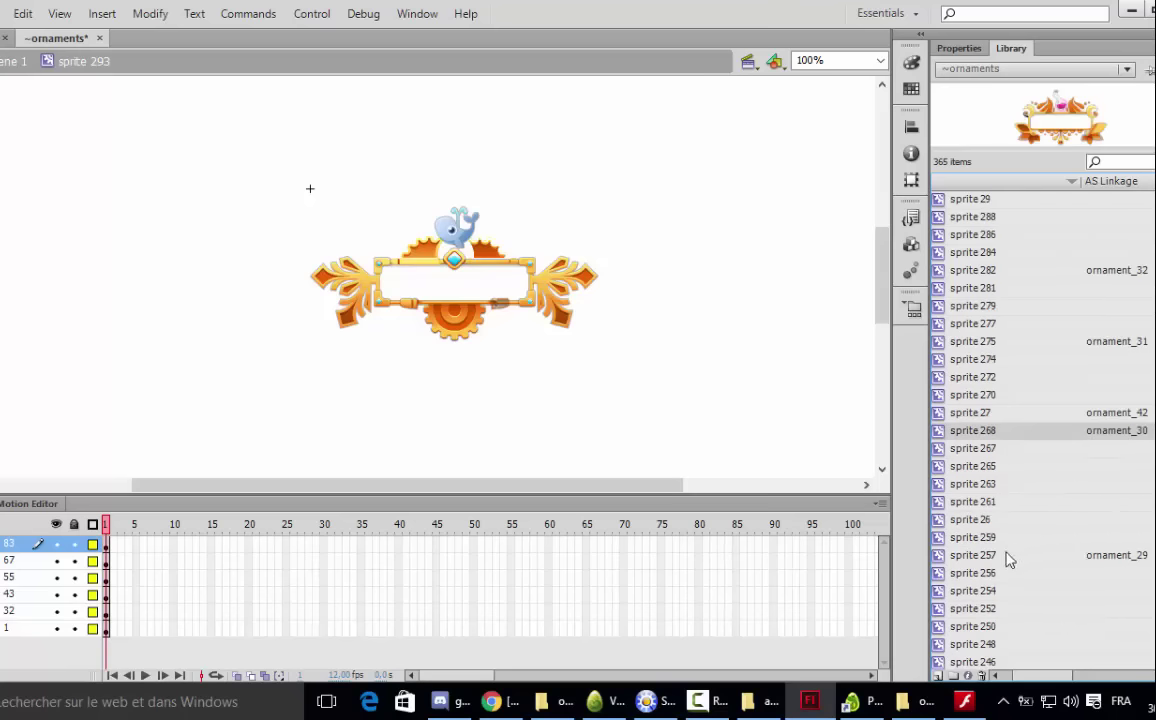
click(1008, 558)
scroll(1087, 564, down, 5)
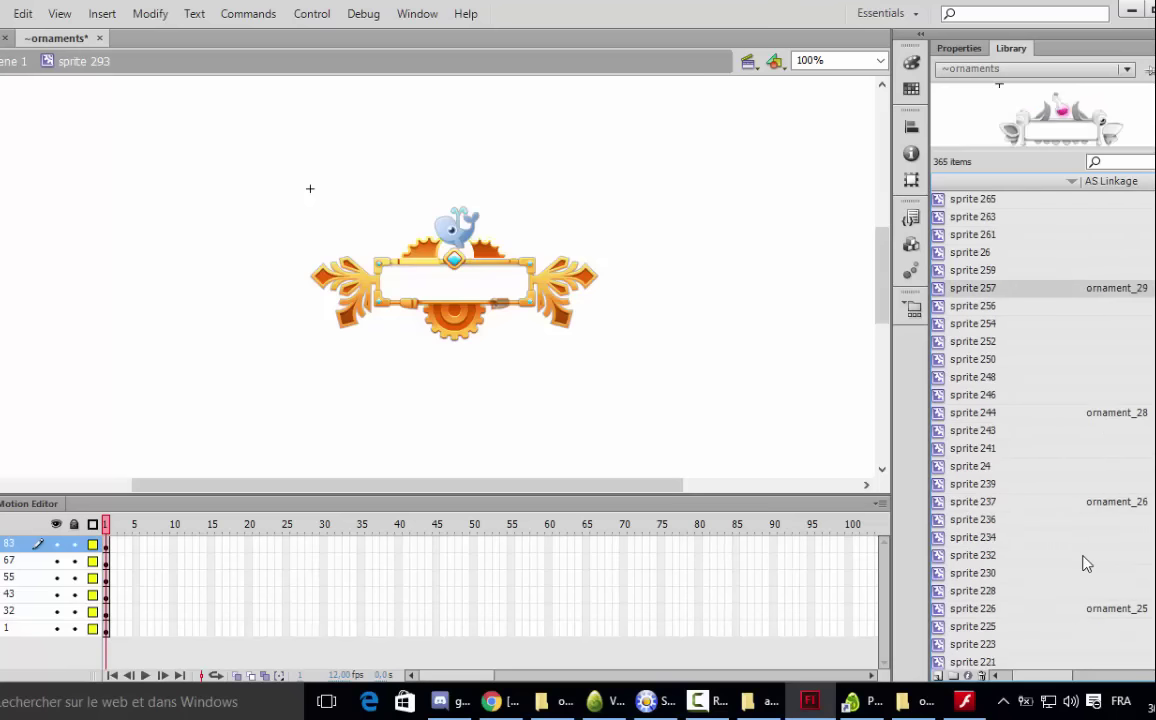
click(985, 412)
- Go to the end of the sprite list and preview ornament_8 and the neighbouring sprite 103
scroll(1010, 530, down, 2)
scroll(1030, 480, down, 20)
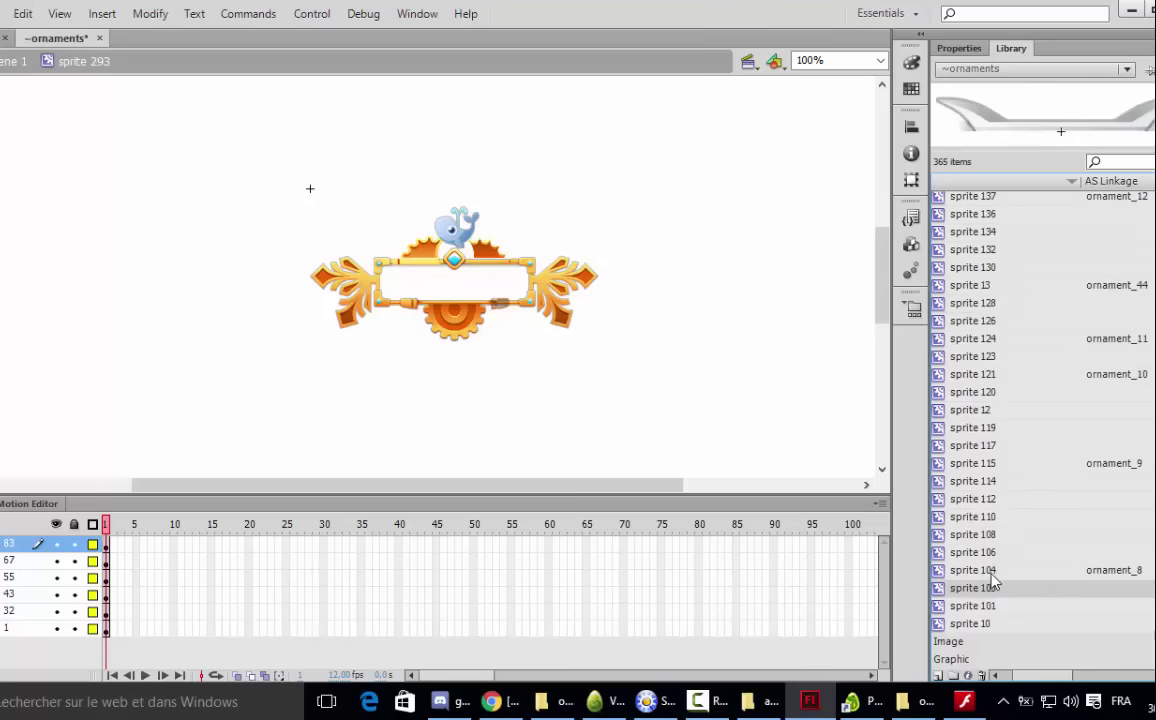
click(996, 570)
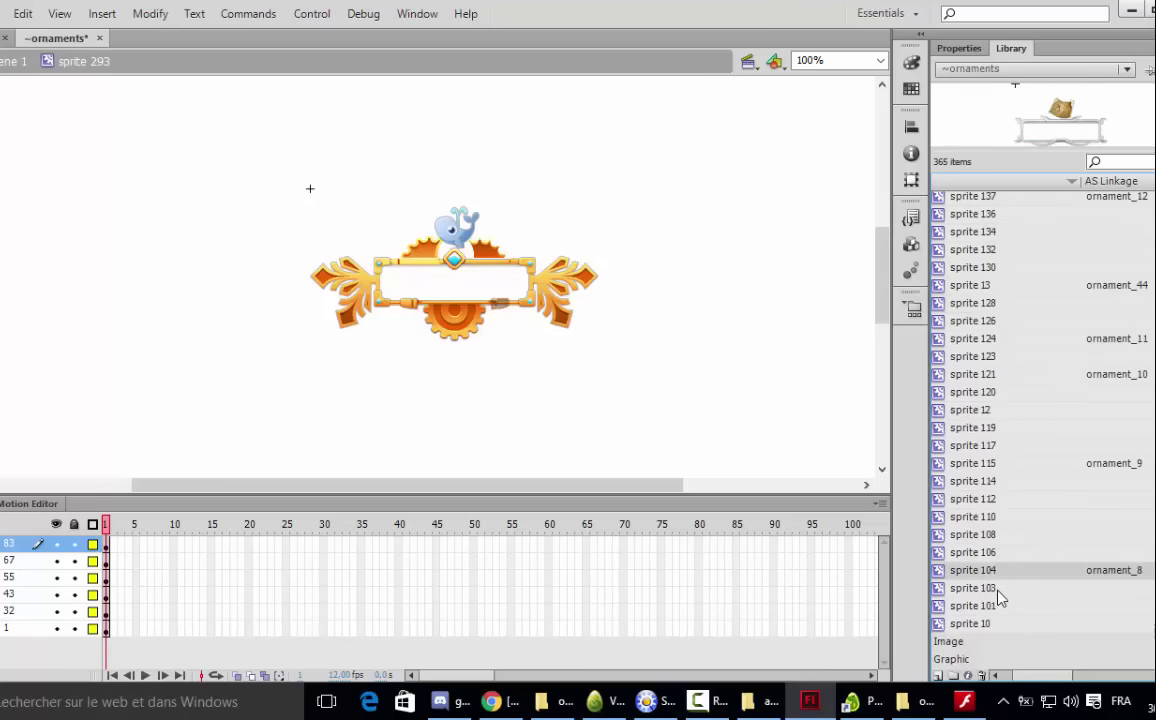
click(997, 590)
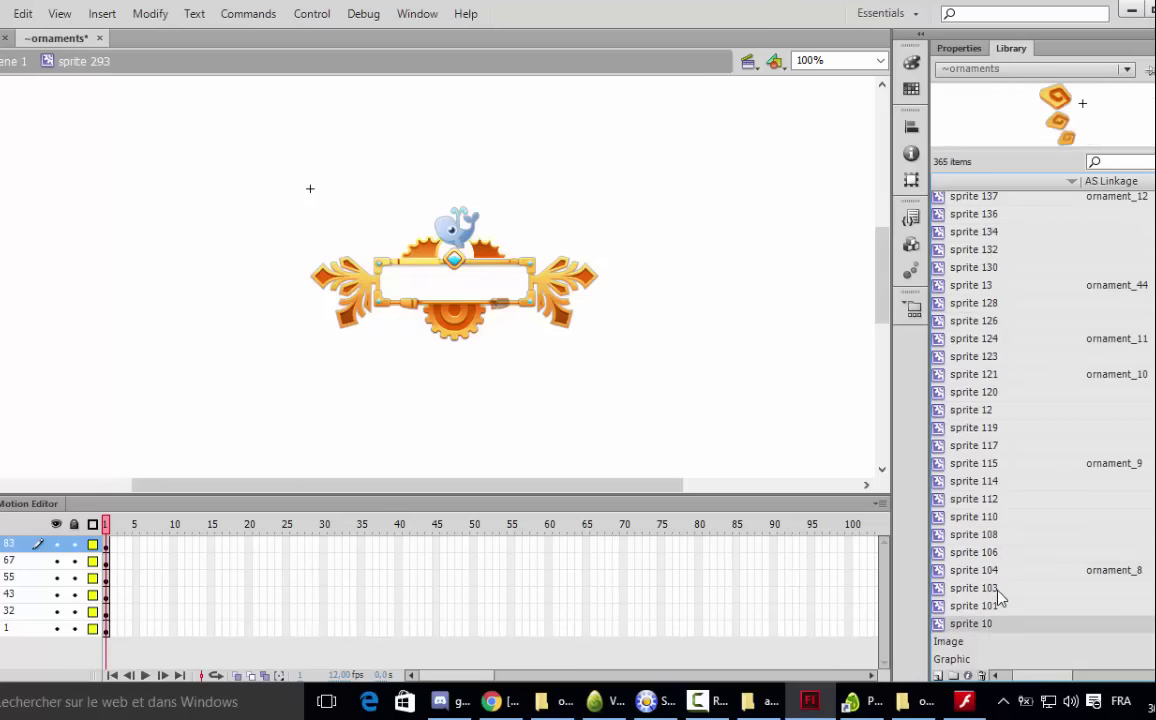
- Preview the ~ornaments library sprites one by one from the end of the list up to the sprite linked as ornament_41
ctrl+click(997, 590)
key(Up)
key(Up)
key(Up)
key(Up)
key(Up)
key(Up)
key(Up)
key(Up)
key(Up)
key(Up)
key(Up)
key(Up)
key(Up)
key(Up)
key(Up)
key(Up)
key(Up)
key(Up)
key(Up)
key(Up)
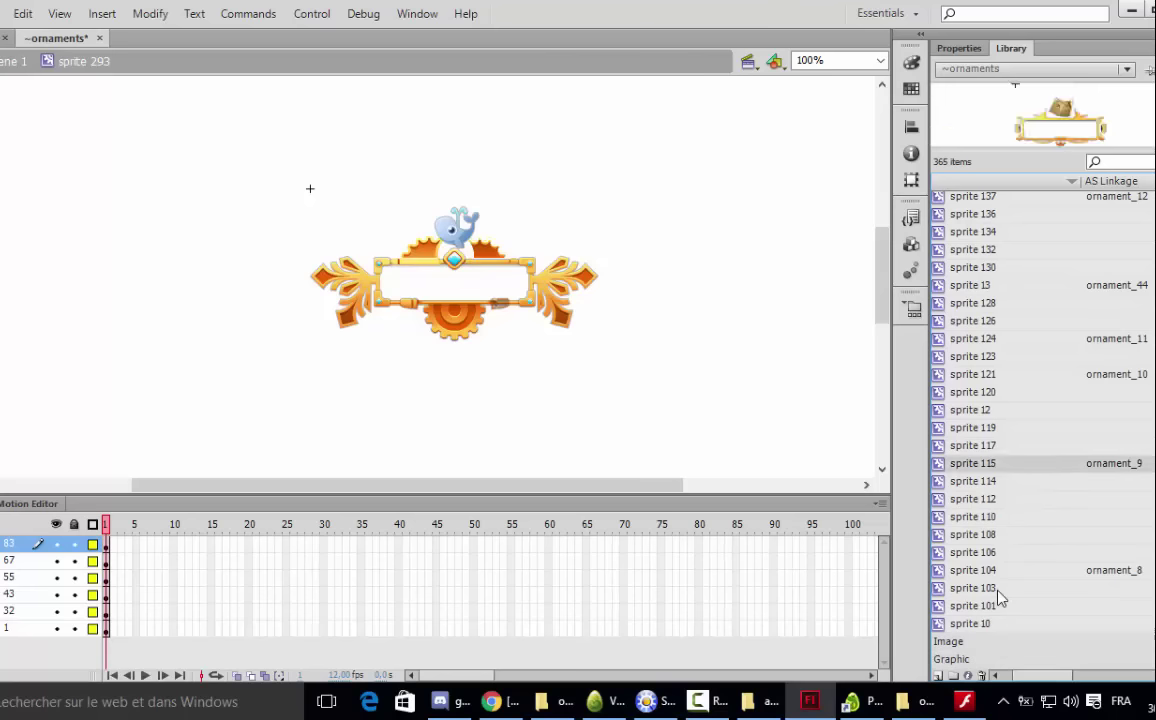
key(Up)
key(Up)
key(Up)
key(Up)
key(Up)
key(Up)
key(Up)
key(Up)
key(Up)
key(Up)
key(Up)
key(Up)
key(Up)
key(Up)
key(Up)
key(Up)
key(Up)
key(Up)
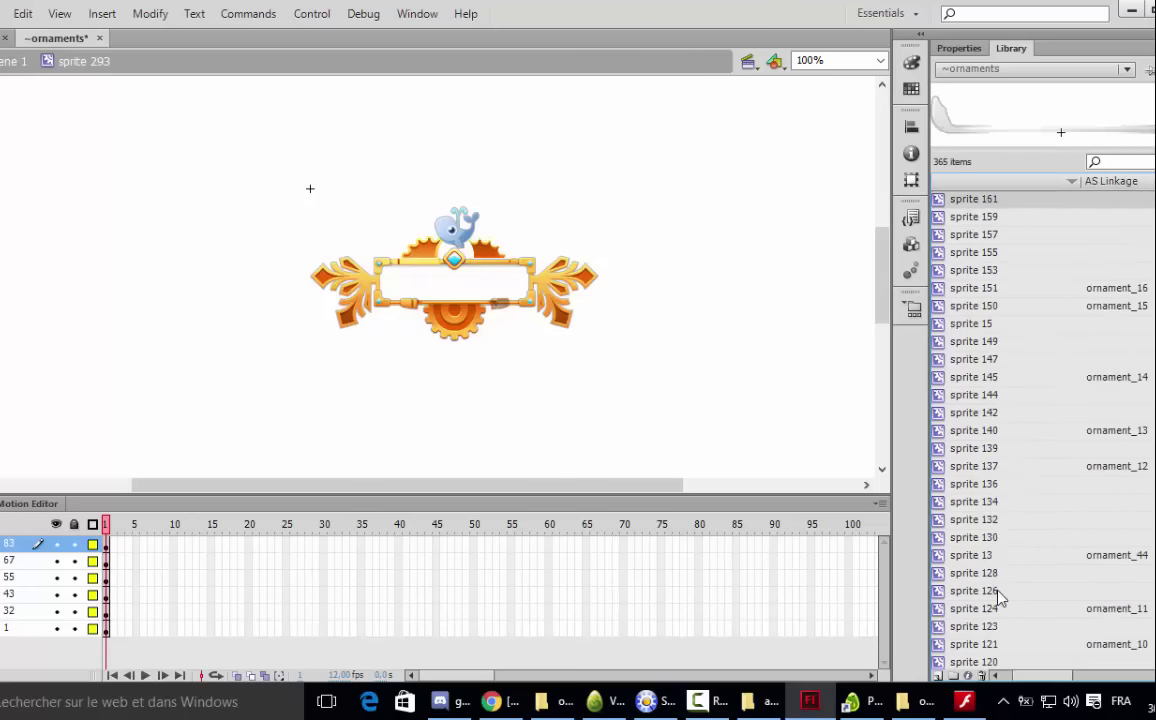
key(Up)
key(Up)
key(Up)
key(Up)
key(Up)
key(Up)
key(Up)
key(Up)
key(Up)
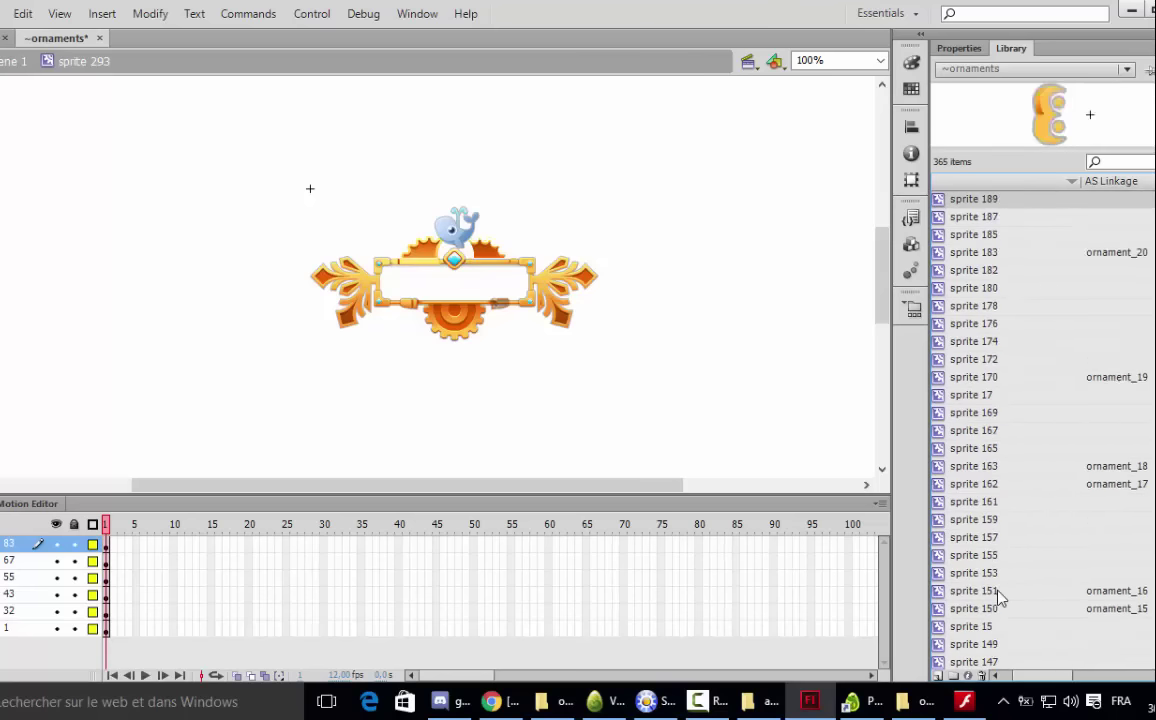
key(Up)
key(Up)
key(Up)
key(Up)
key(Up)
key(Up)
key(Up)
key(Up)
key(Up)
key(Up)
key(Up)
key(Up)
key(Up)
key(Up)
key(Up)
key(Up)
key(Up)
key(Up)
key(Up)
key(Up)
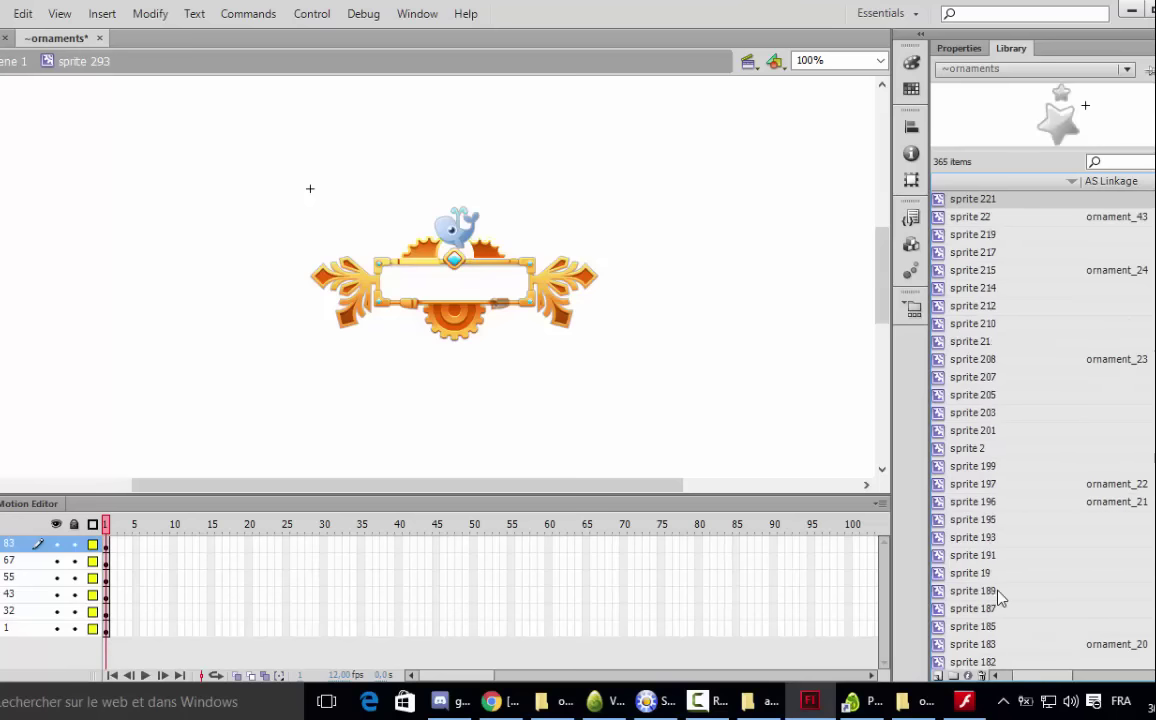
key(Up)
key(Up)
key(Up)
key(Up)
key(Up)
key(Up)
key(Up)
key(Up)
key(Up)
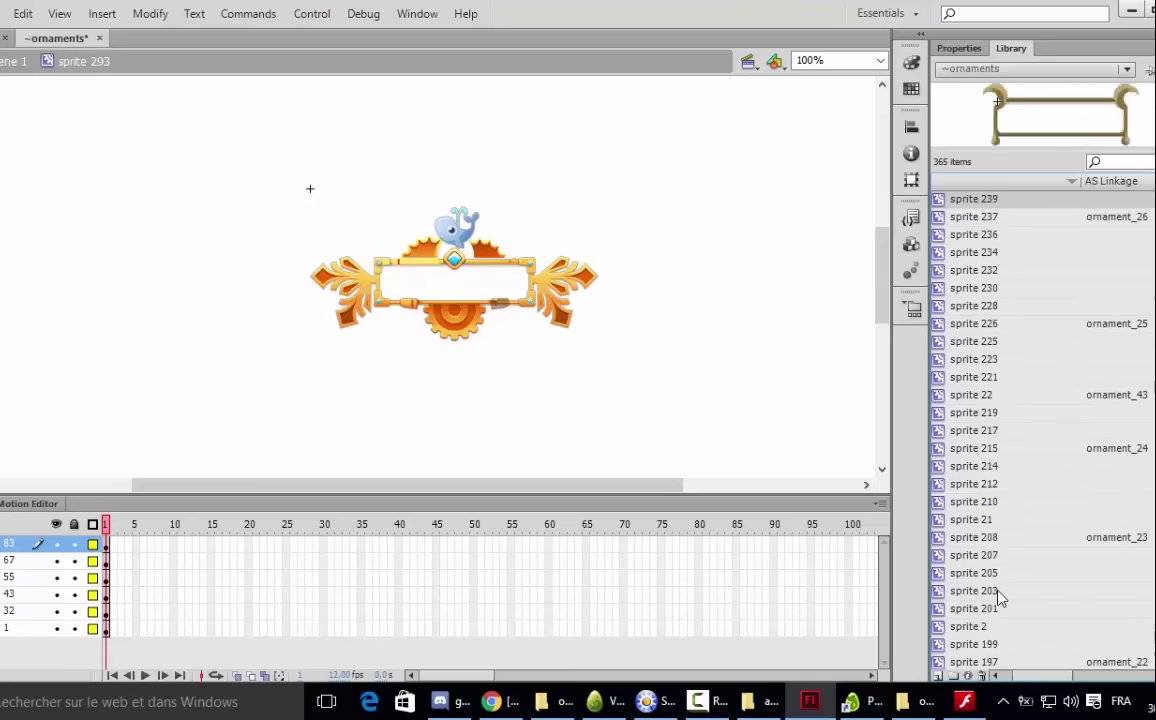
key(Up)
key(Up)
key(Up)
key(Up)
key(Up)
key(Up)
key(Up)
key(Up)
key(Up)
key(Up)
key(Up)
key(Up)
key(Up)
key(Up)
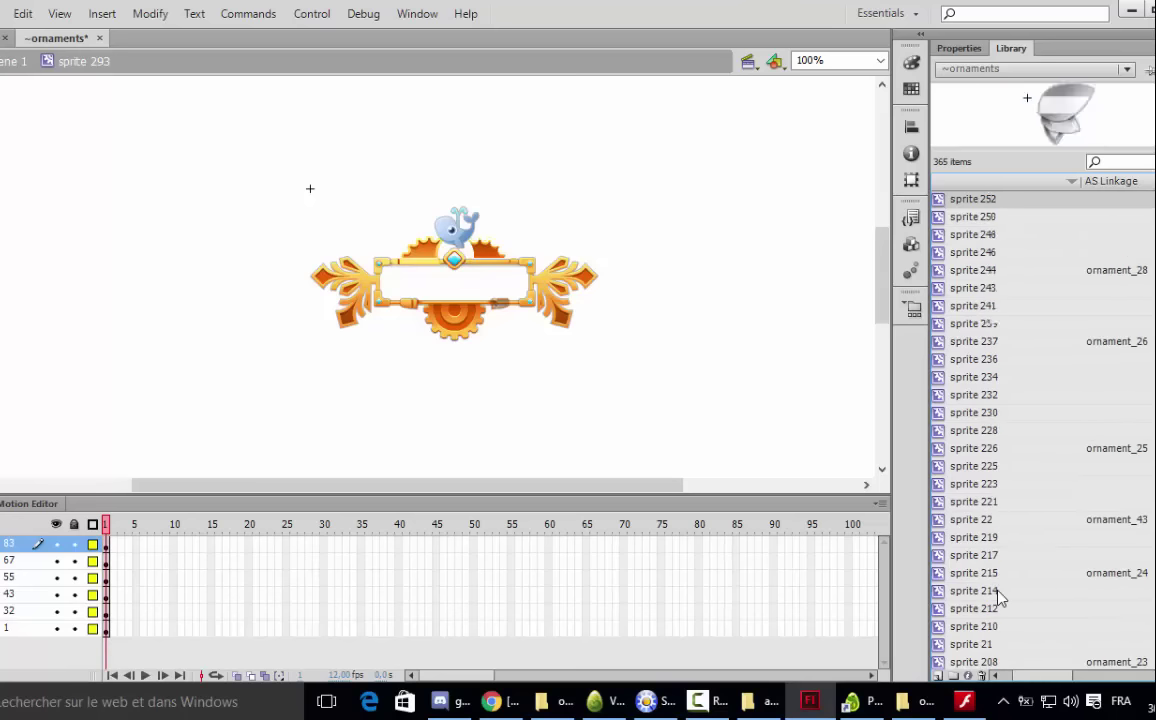
key(Up)
key(Up)
key(Up)
key(Up)
key(Up)
key(Up)
key(Up)
key(Up)
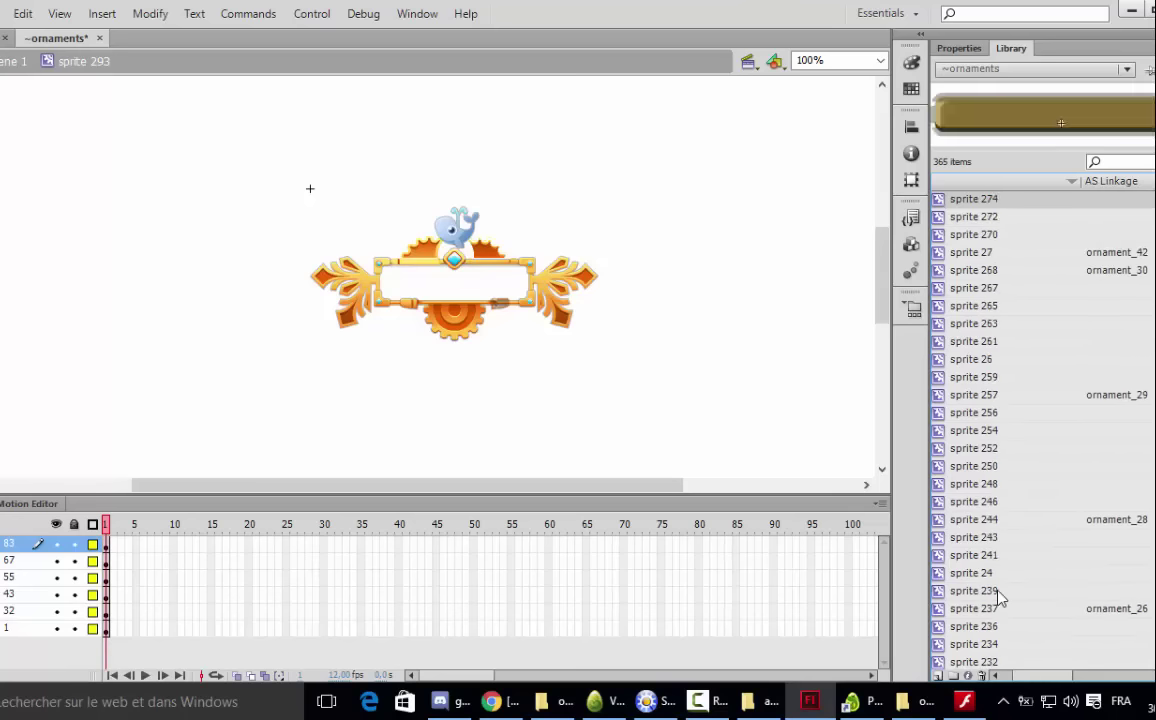
key(Up)
key(Up)
key(Up)
key(Up)
key(Up)
key(Up)
key(Up)
key(Up)
key(Up)
key(Up)
key(Up)
key(Up)
key(Up)
key(Up)
key(Up)
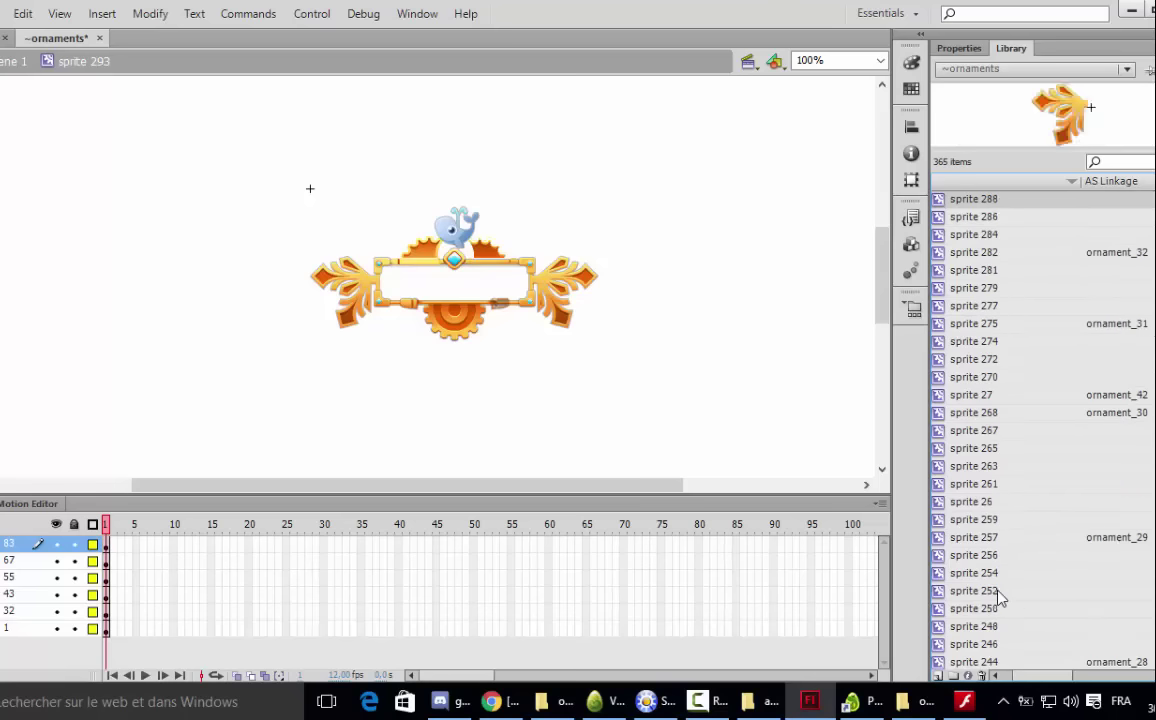
key(Up)
key(Up)
key(Up)
key(Up)
key(Up)
key(Up)
key(Up)
key(Up)
key(Up)
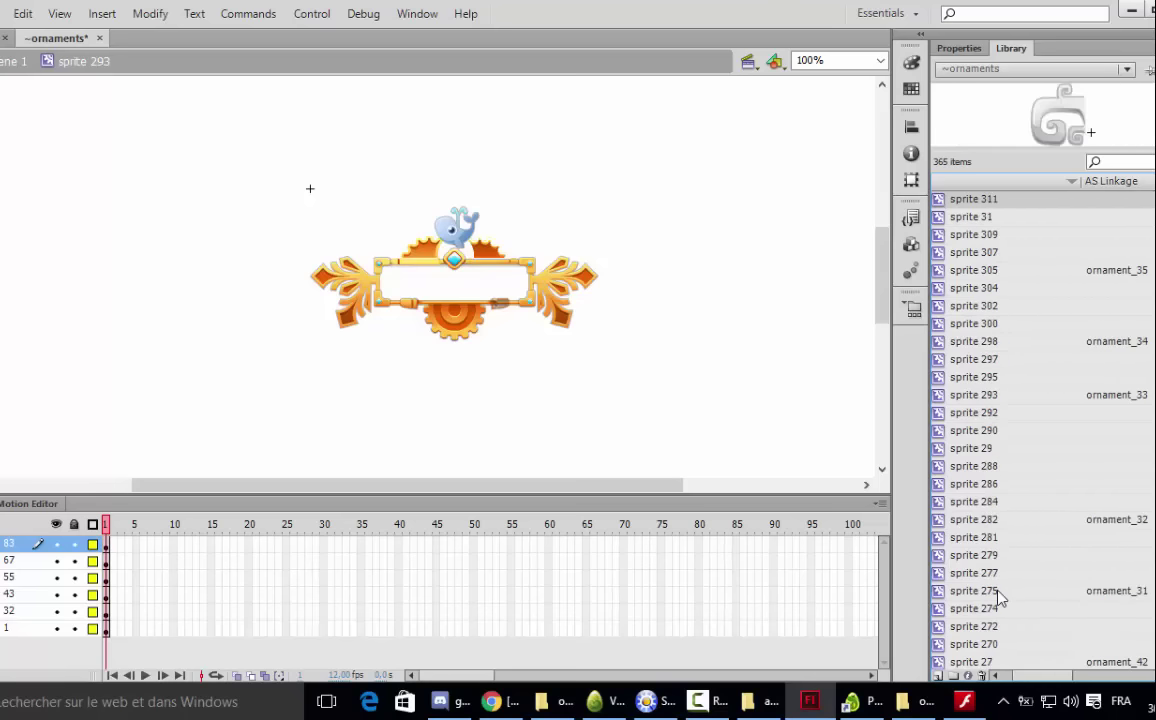
key(Up)
key(Up)
key(Up)
key(Up)
key(Up)
key(Up)
key(Up)
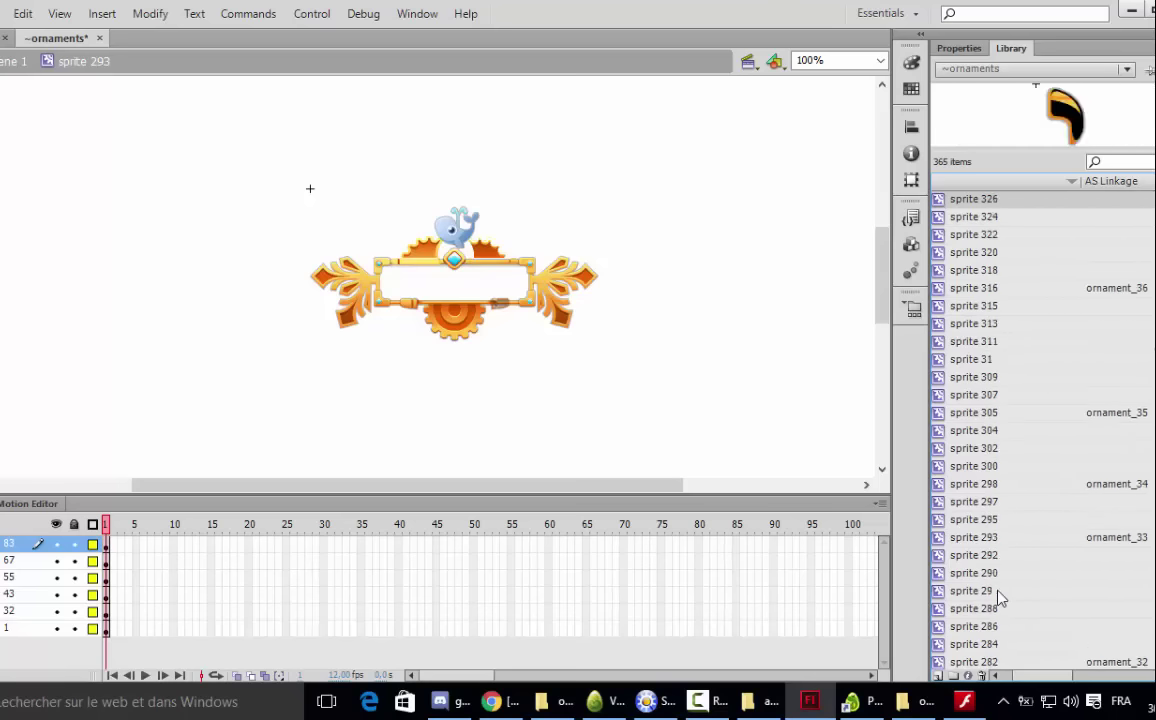
key(Up)
key(Up)
key(Up)
key(Up)
key(Up)
key(Up)
key(Up)
key(Up)
key(Up)
key(Up)
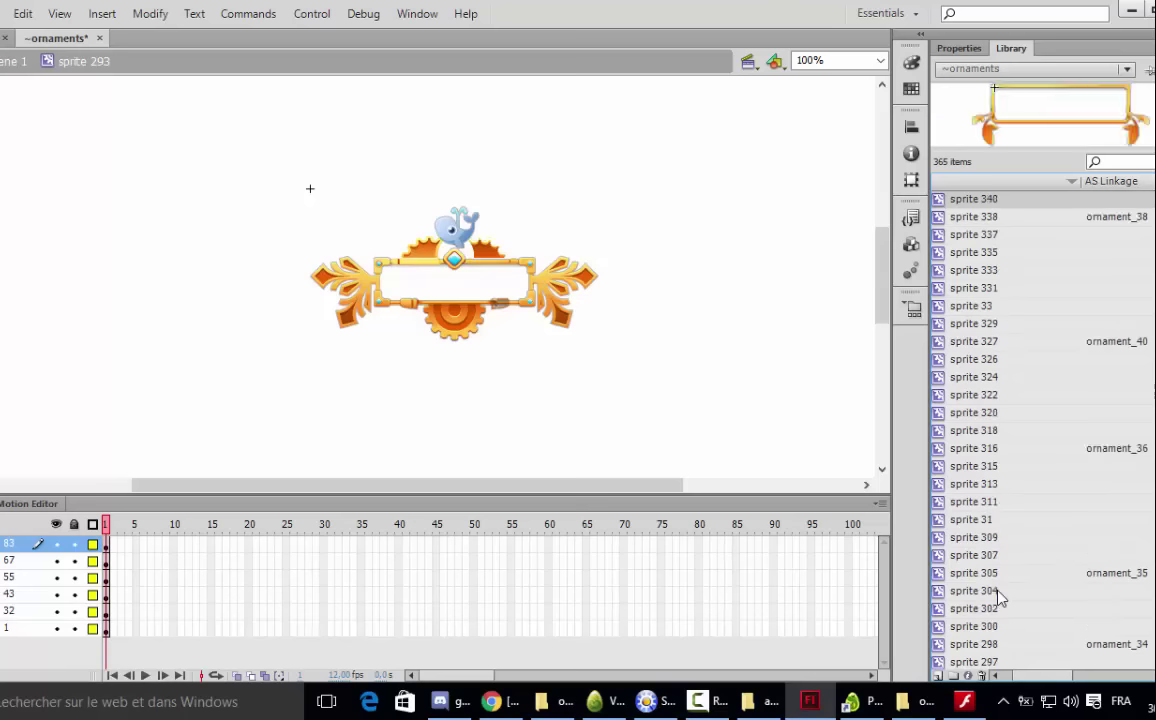
key(Up)
key(Up)
key(Up)
key(Up)
key(Up)
key(Up)
key(Up)
key(Up)
key(Up)
key(Up)
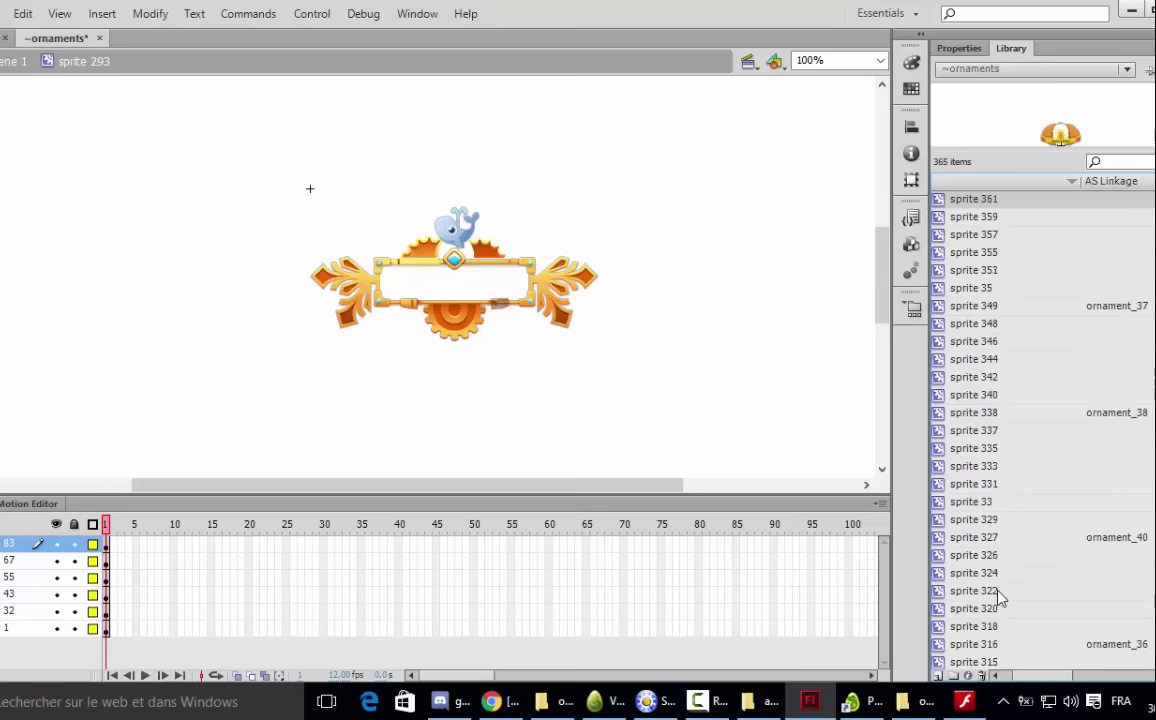
key(Up)
key(Up)
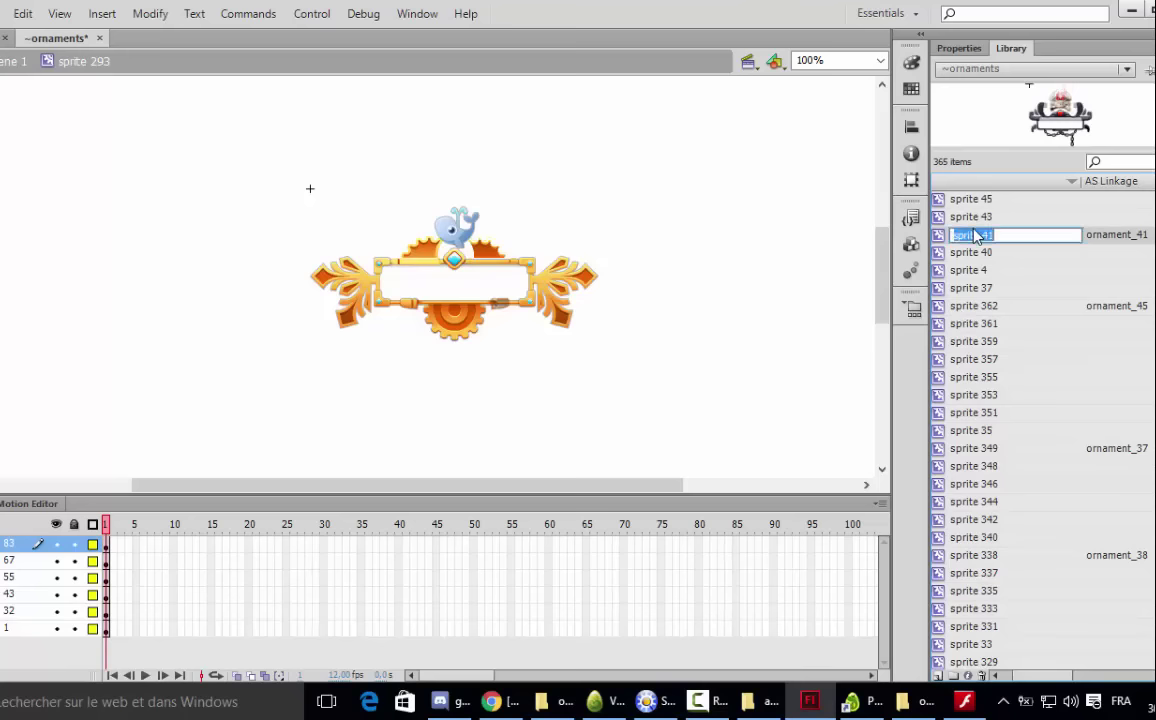
- Open sprite 41, linked as ornament_41, to inspect its skull artwork, and copy the sprite from the ~ornaments library
drag(938, 240, 403, 318)
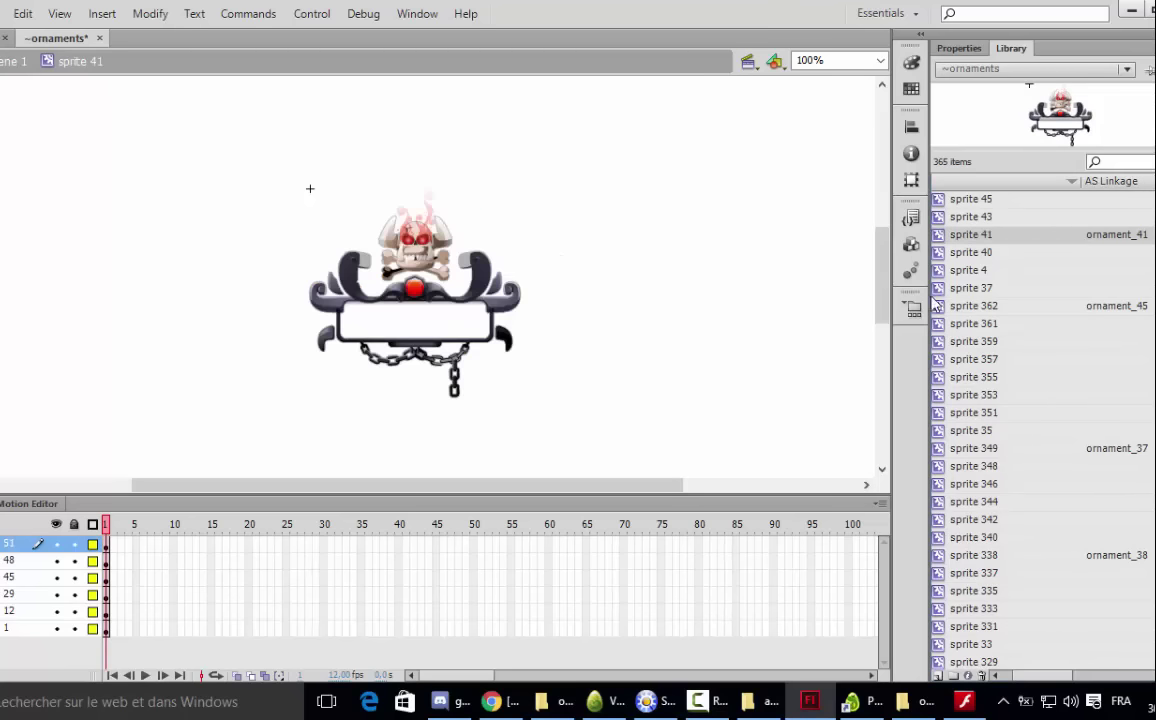
click(400, 268)
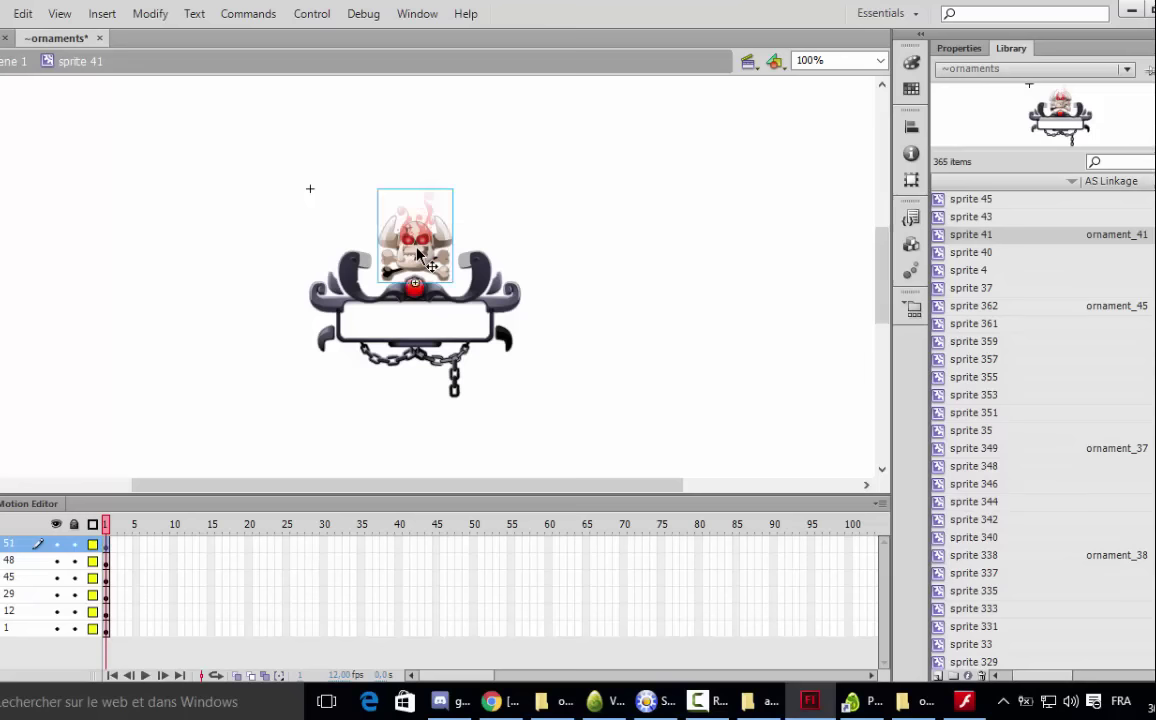
right_click(980, 238)
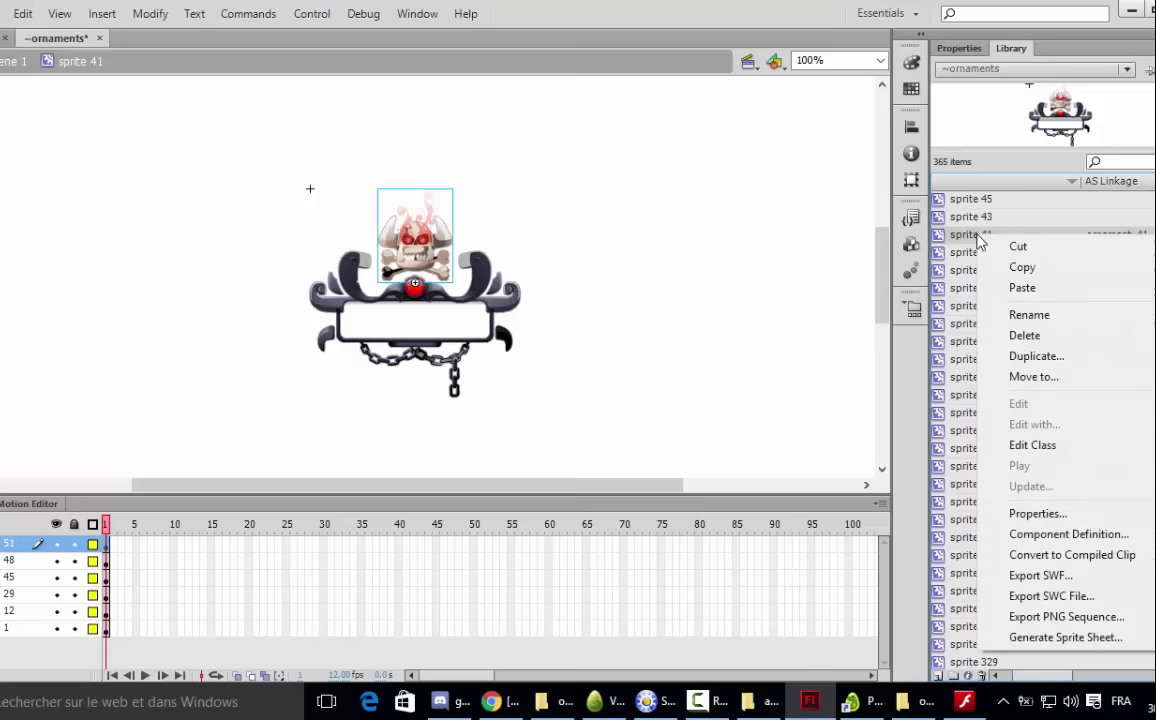
click(1022, 267)
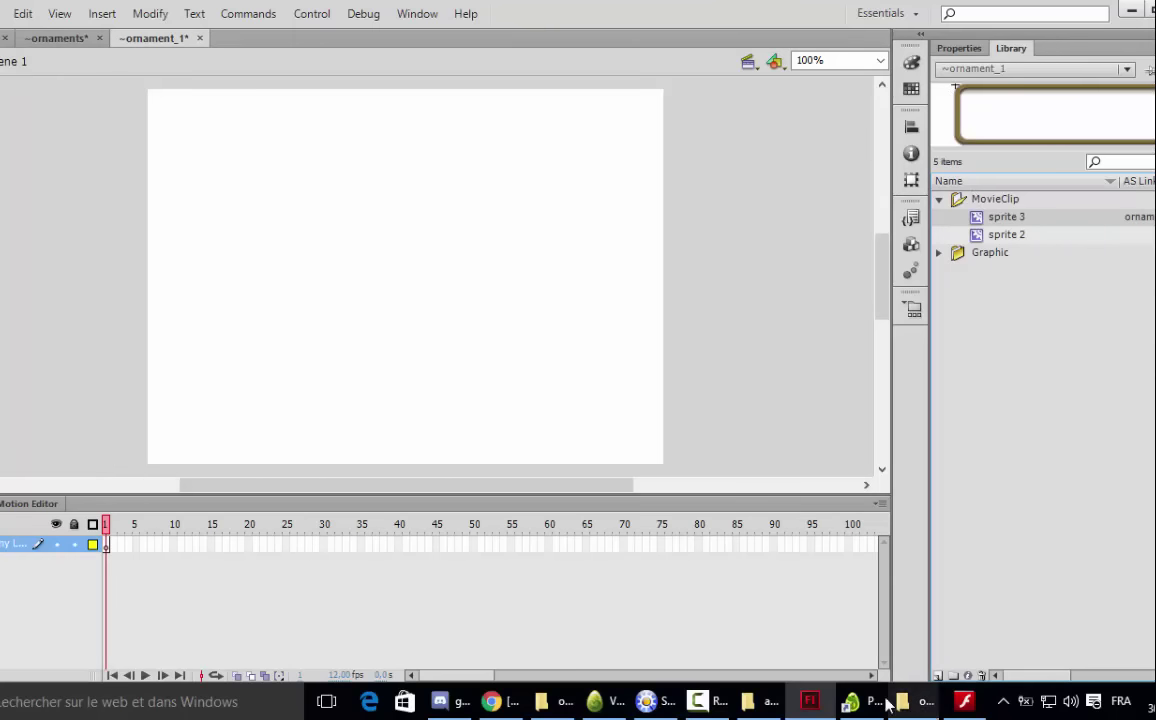
click(762, 703)
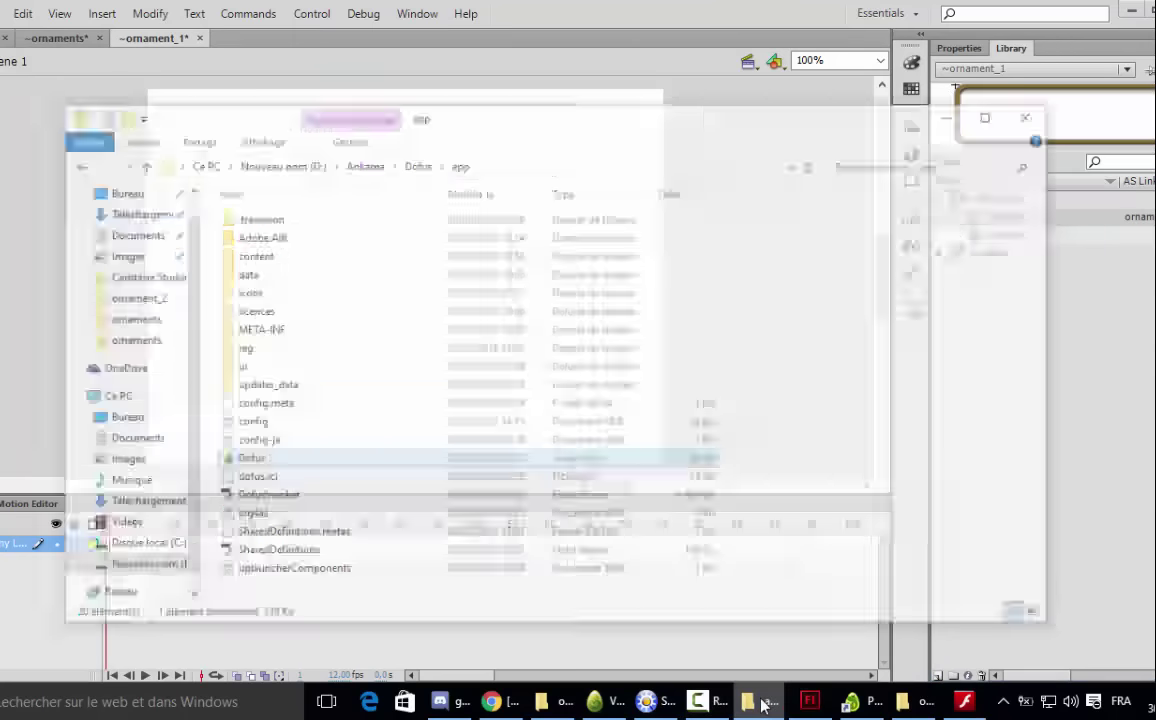
click(768, 705)
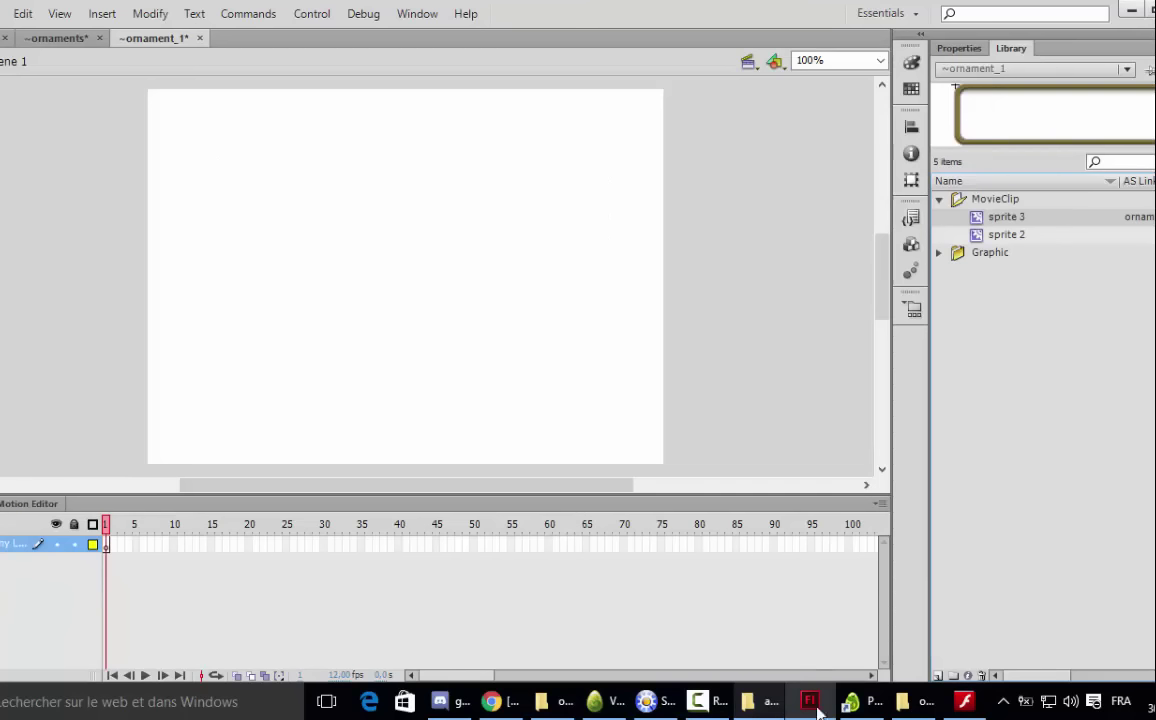
click(915, 703)
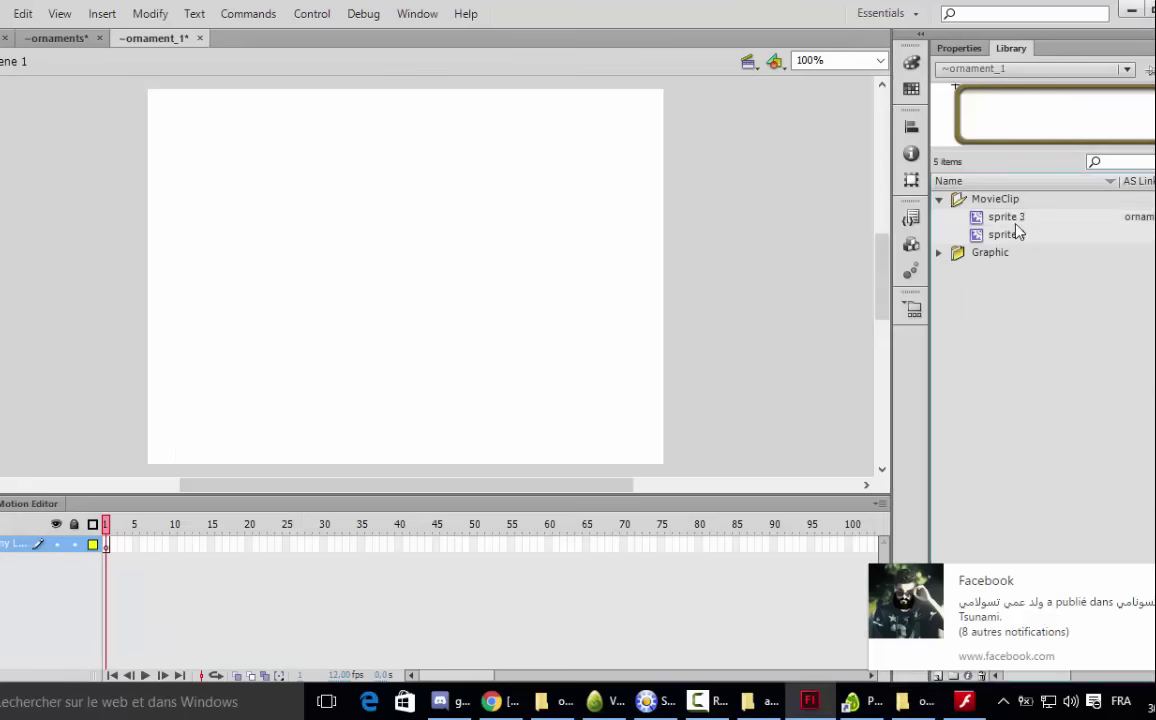
- Return to the ~ornaments file and copy sprite 41, linked as ornament_41, from its library
drag(1016, 221, 804, 208)
click(62, 40)
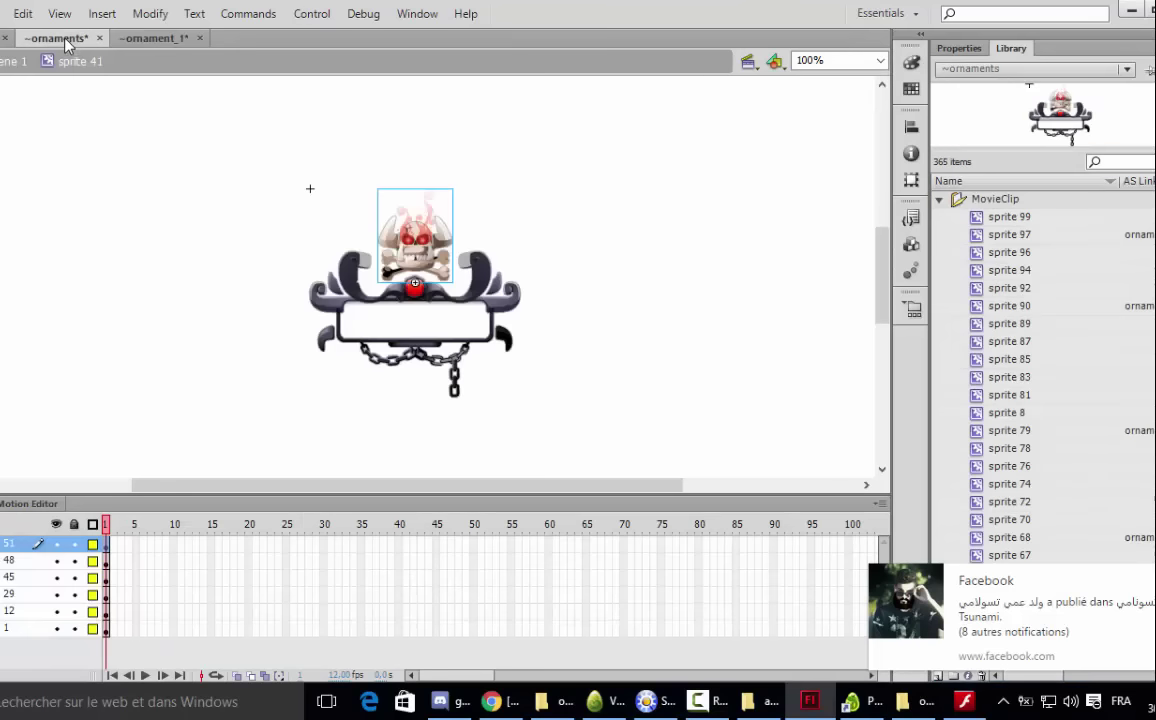
click(631, 247)
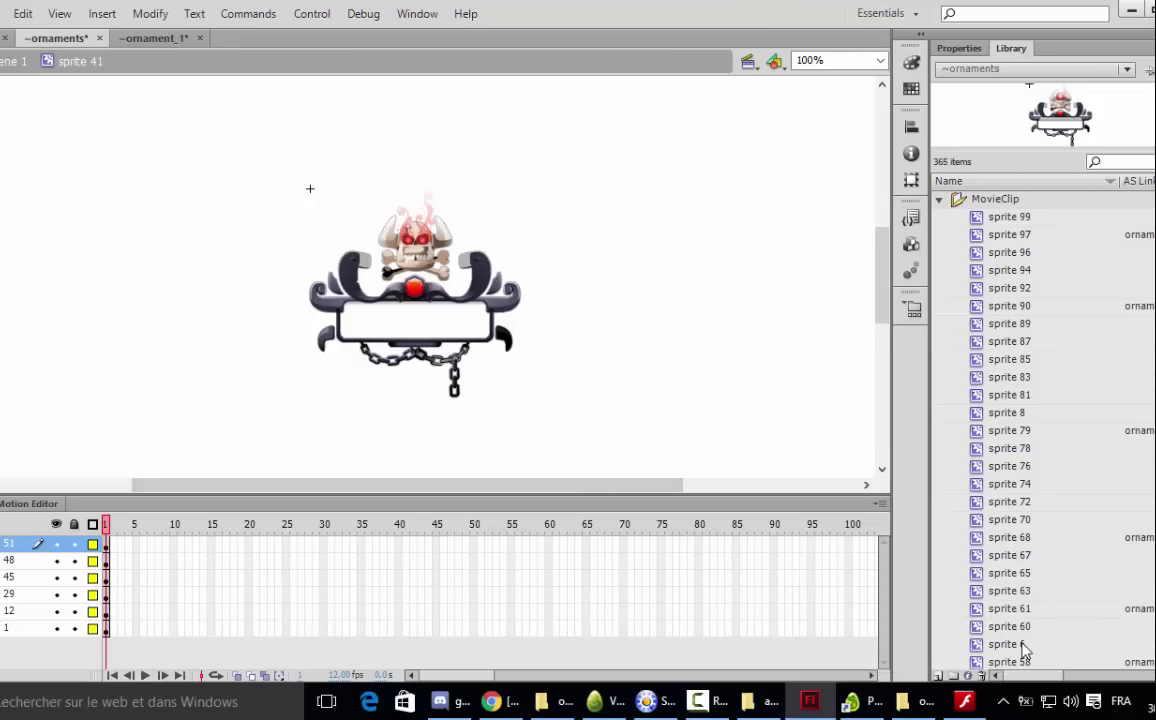
mouse_move(1040, 680)
mouse_down()
mouse_move(1080, 680)
mouse_move(1050, 680)
mouse_up()
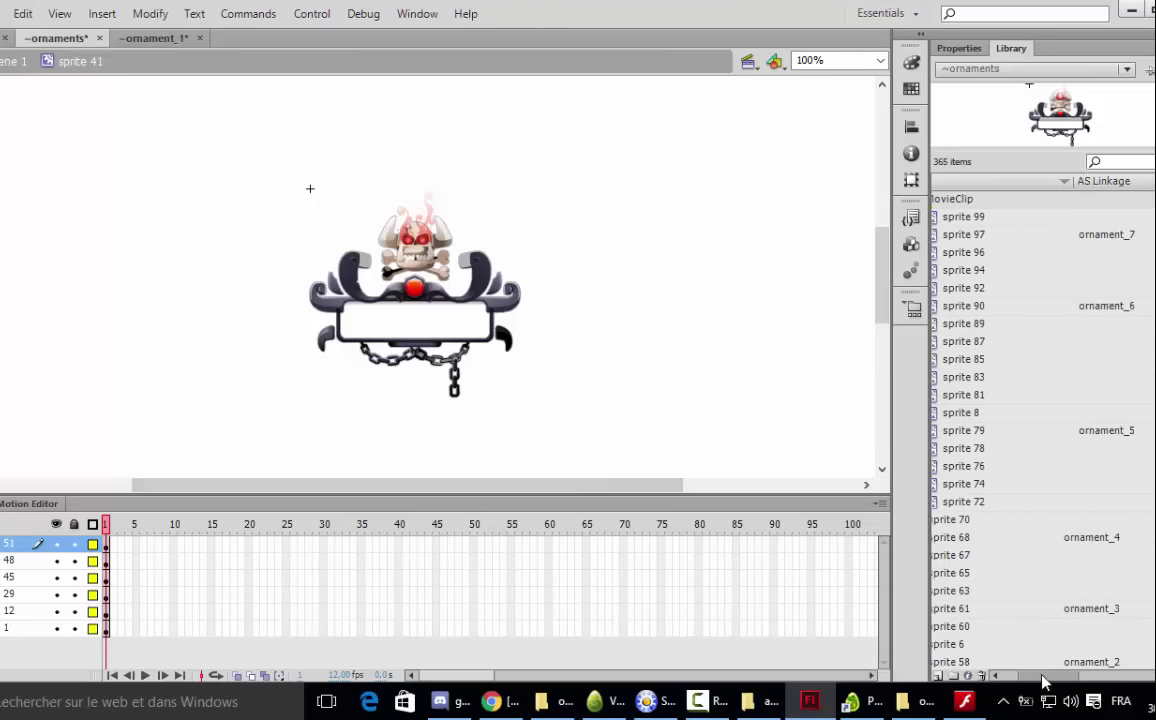
scroll(1018, 484, down, 3)
scroll(1018, 484, down, 5)
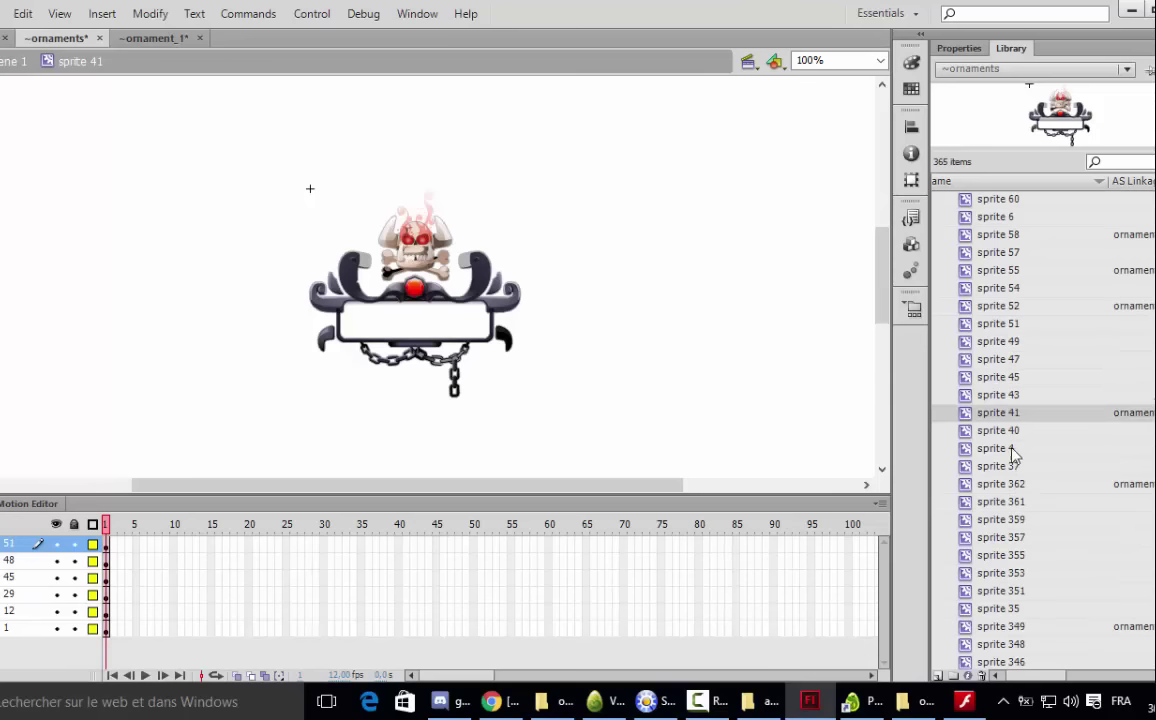
right_click(967, 418)
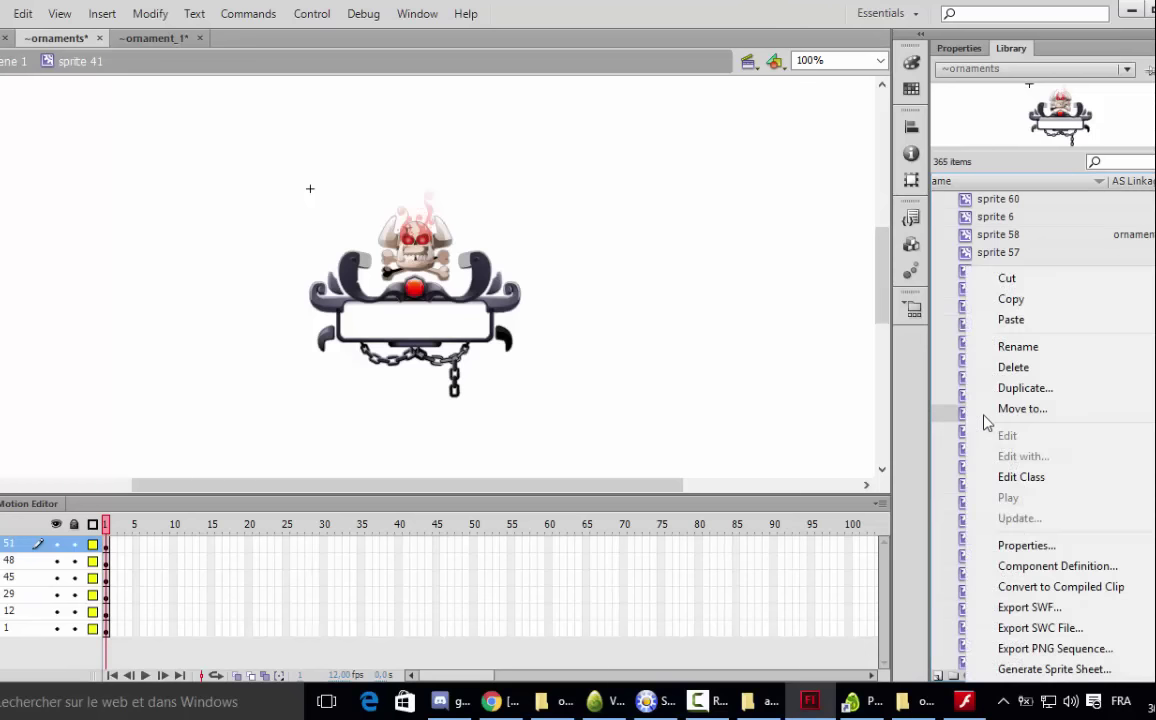
click(1012, 300)
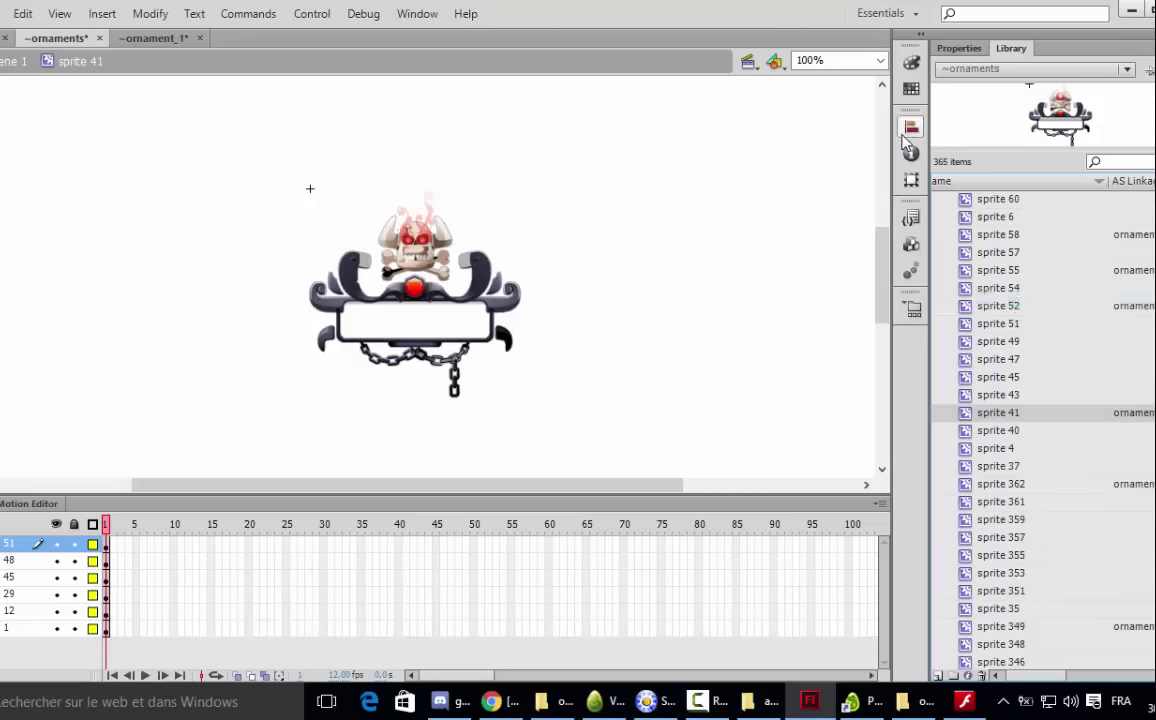
- Paste the copied sprite into the Graphic folder of the ~ornament_1 library and again at the library's root level
click(146, 39)
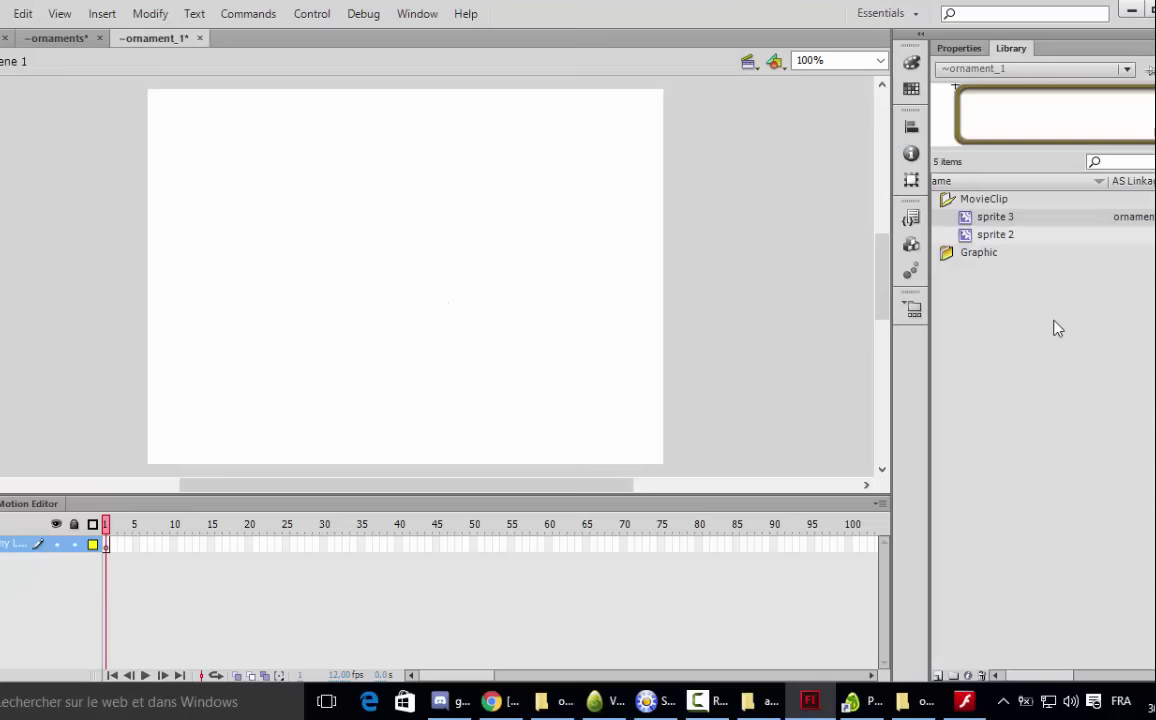
right_click(1034, 258)
click(1097, 308)
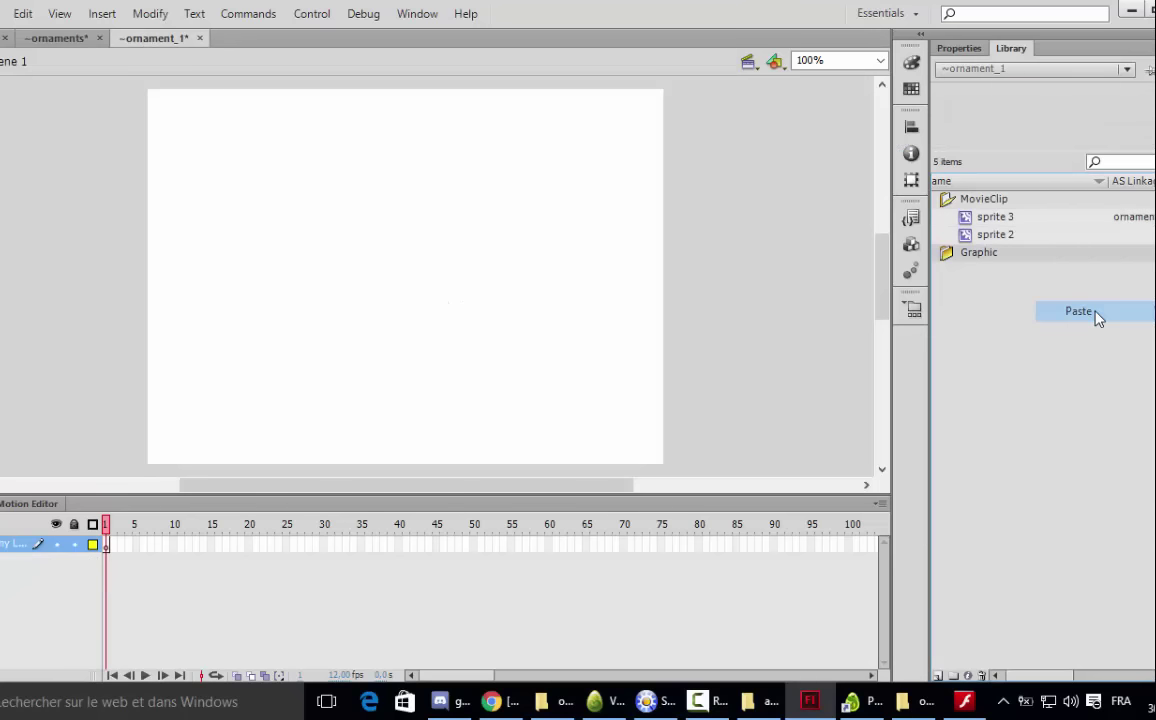
right_click(985, 285)
key(Escape)
click(947, 254)
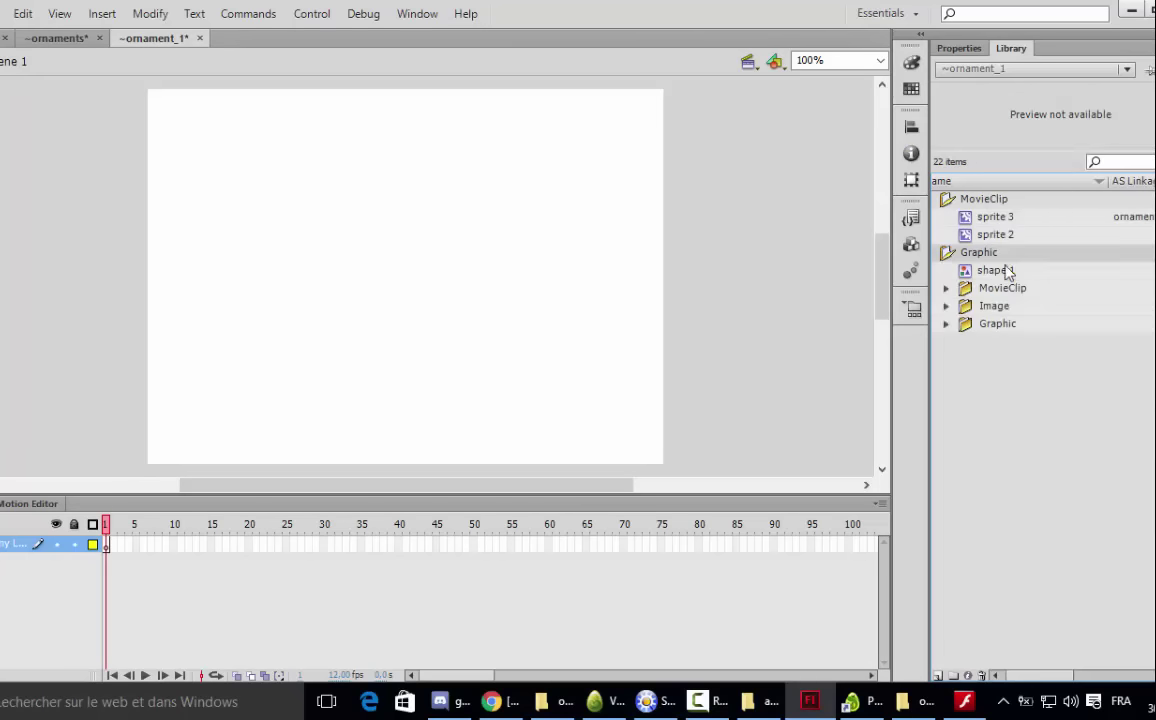
right_click(983, 356)
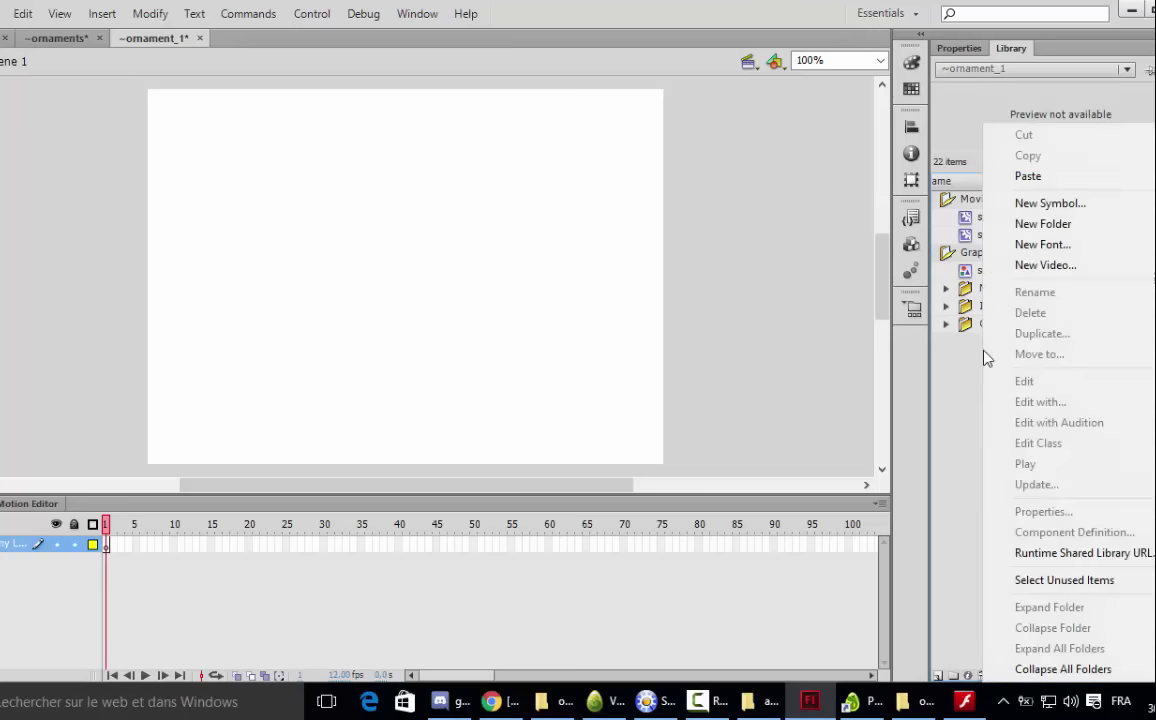
click(1034, 180)
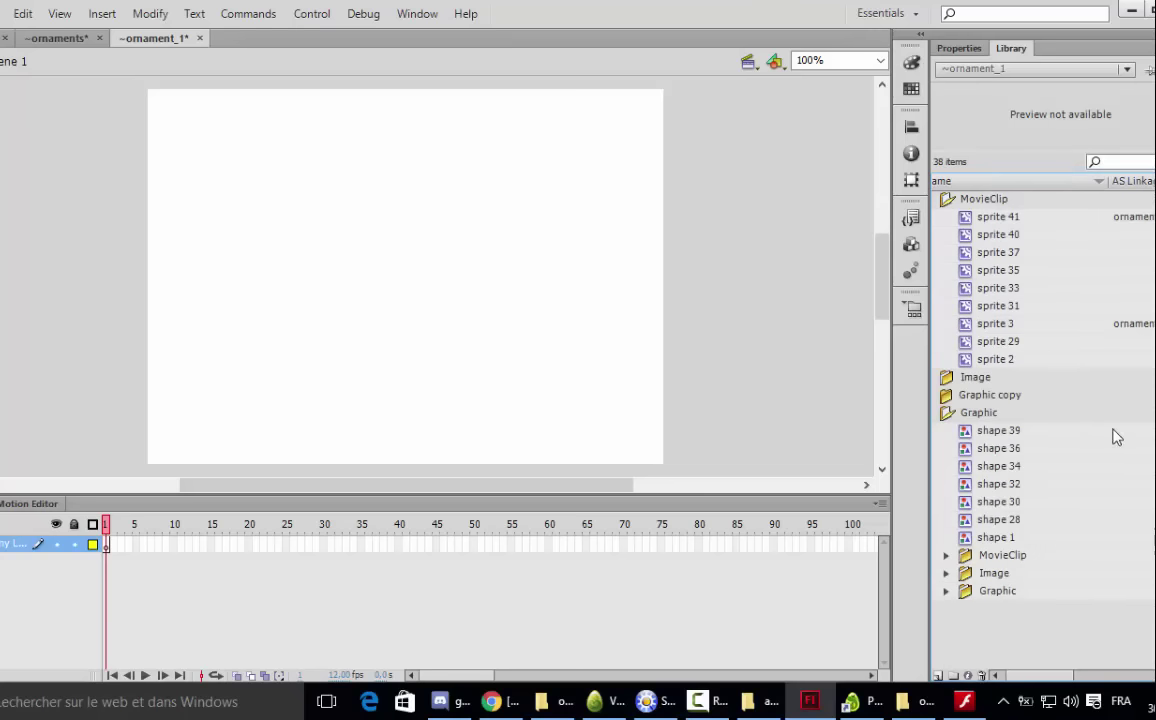
- Edit the AS linkage name of sprite 41 and set the linkage of sprite 3 to ornament_41
click(1030, 221)
double_click(1030, 218)
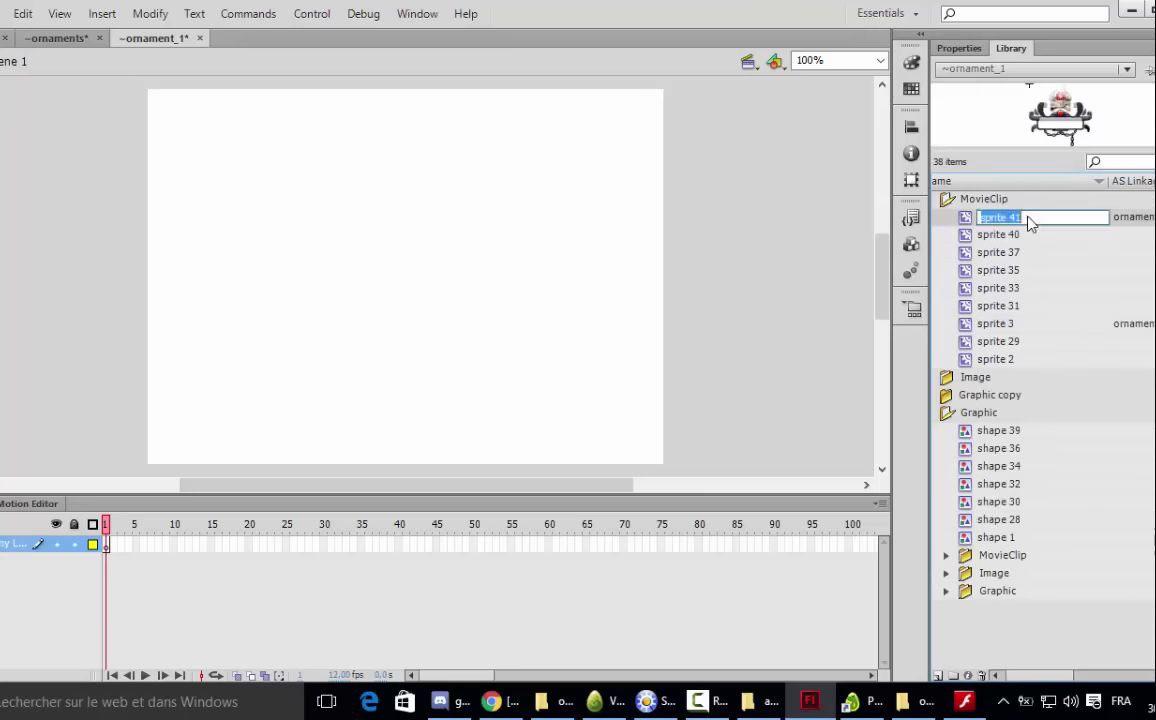
key(Tab)
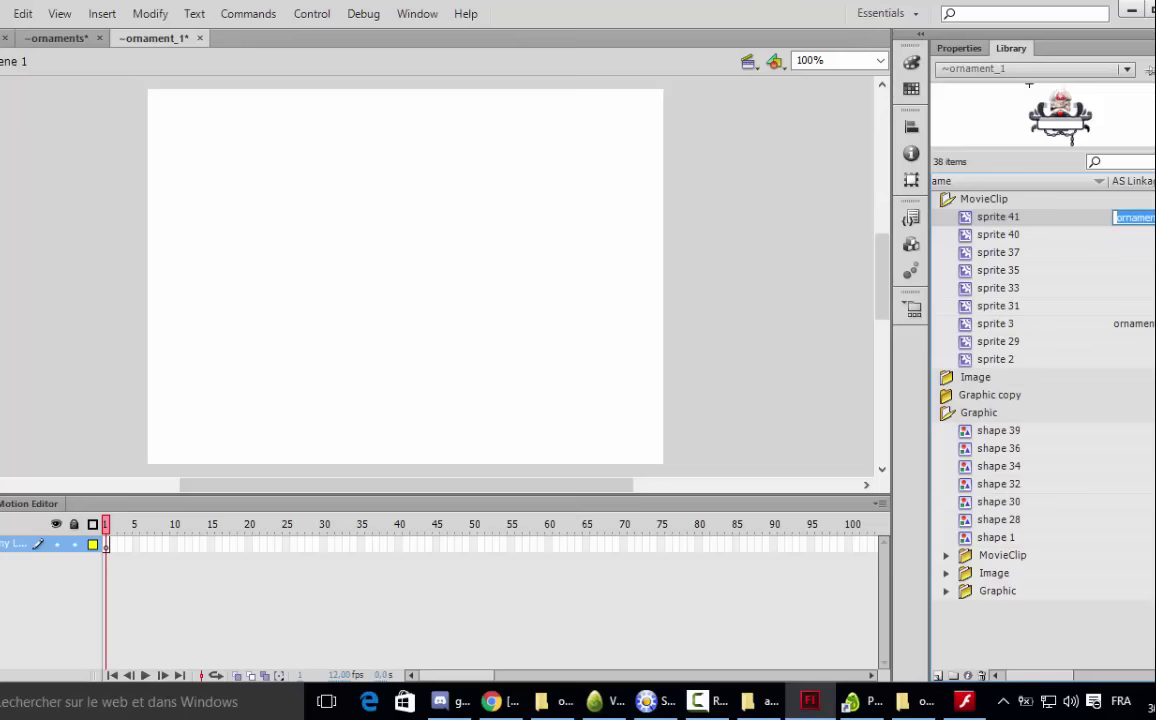
click(1120, 217)
click(995, 323)
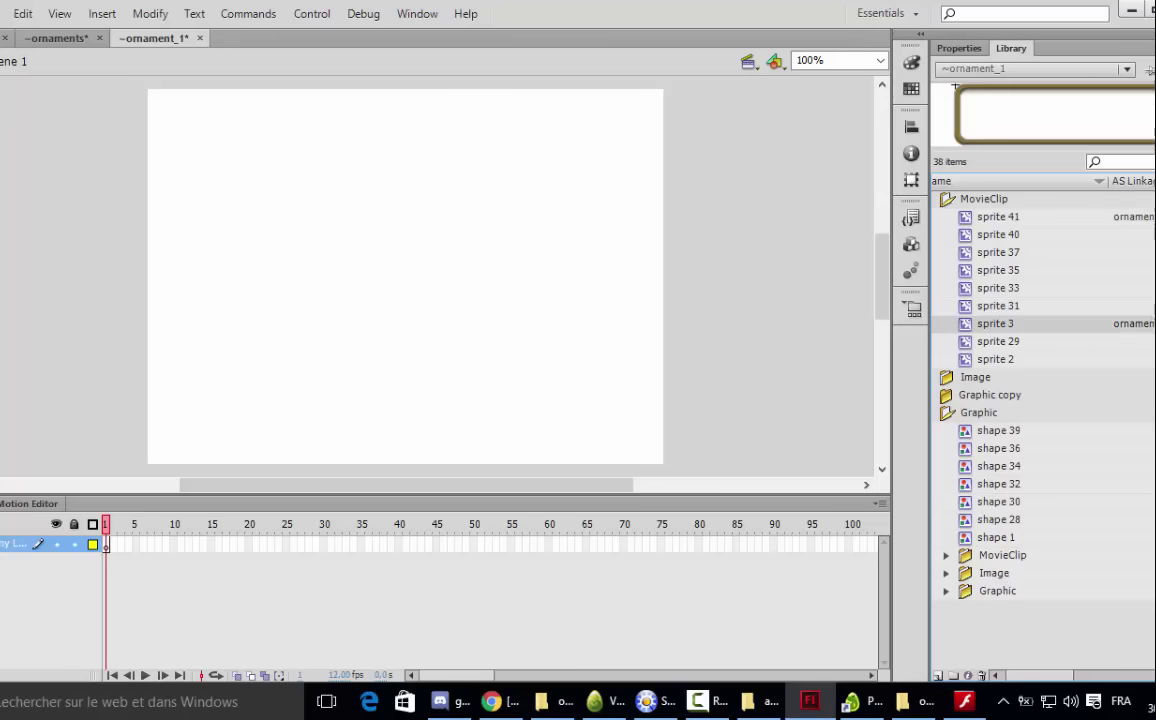
double_click(1133, 324)
click(1133, 324)
key(Return)
- Open sprite 3 and sprite 41 from the ~ornament_1 library to compare the plain frame with the skull artwork
double_click(968, 328)
double_click(966, 219)
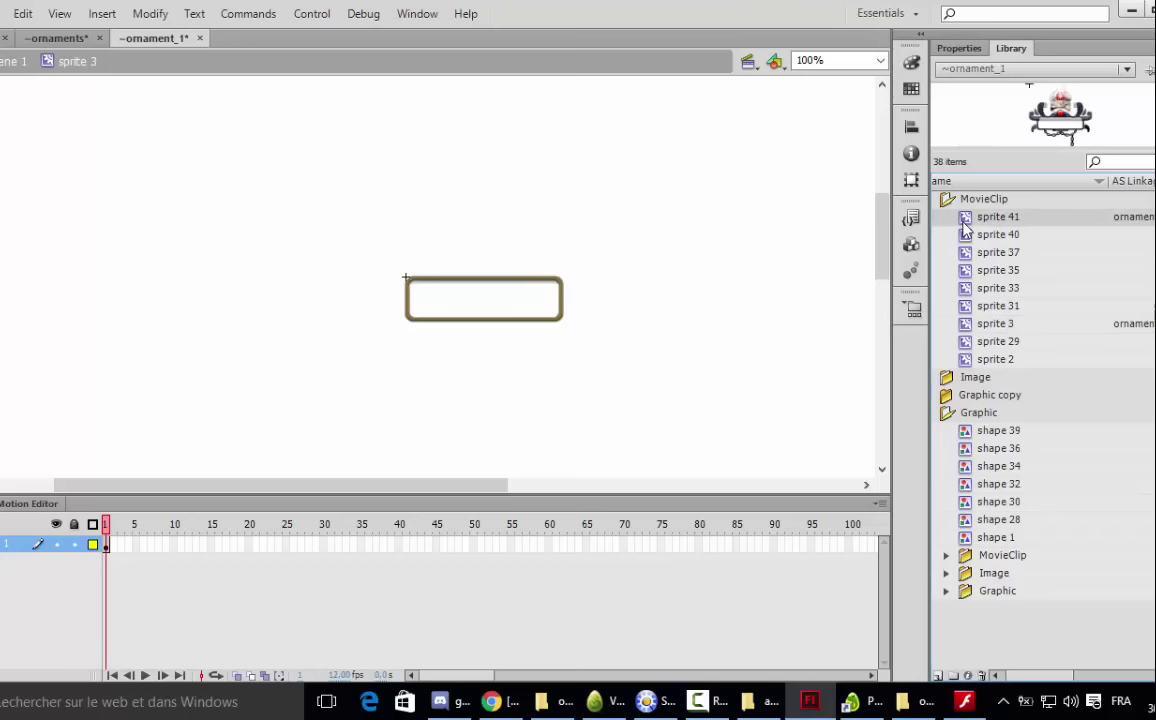
double_click(970, 325)
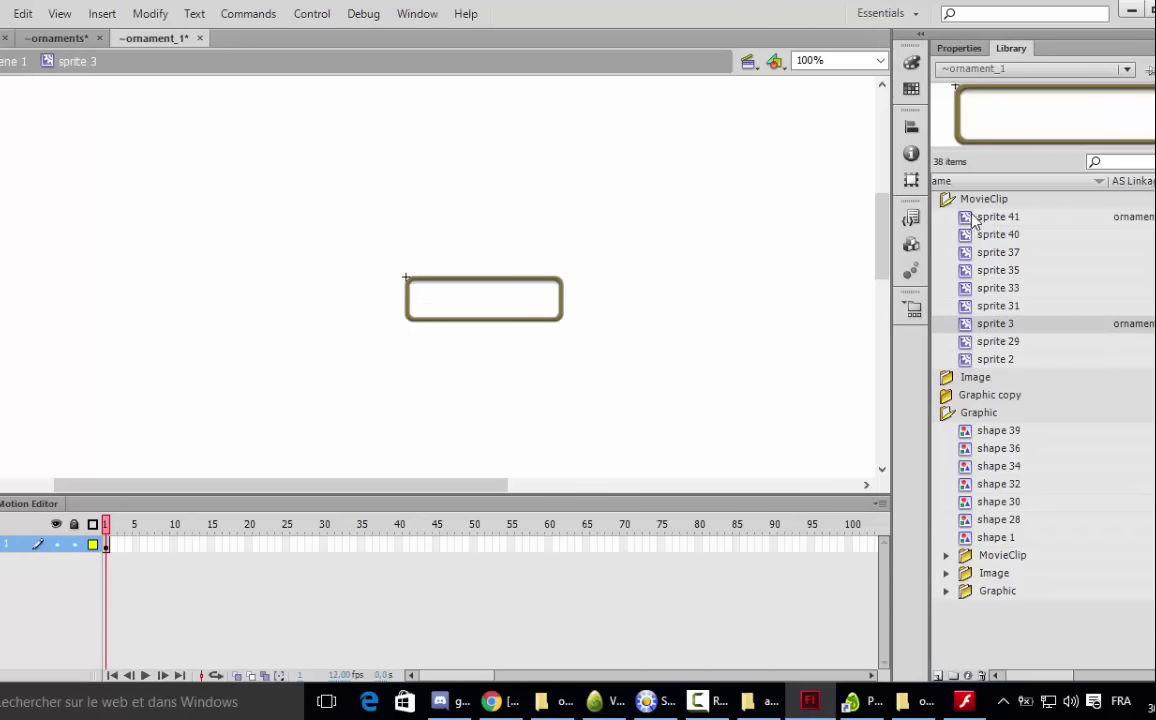
double_click(968, 219)
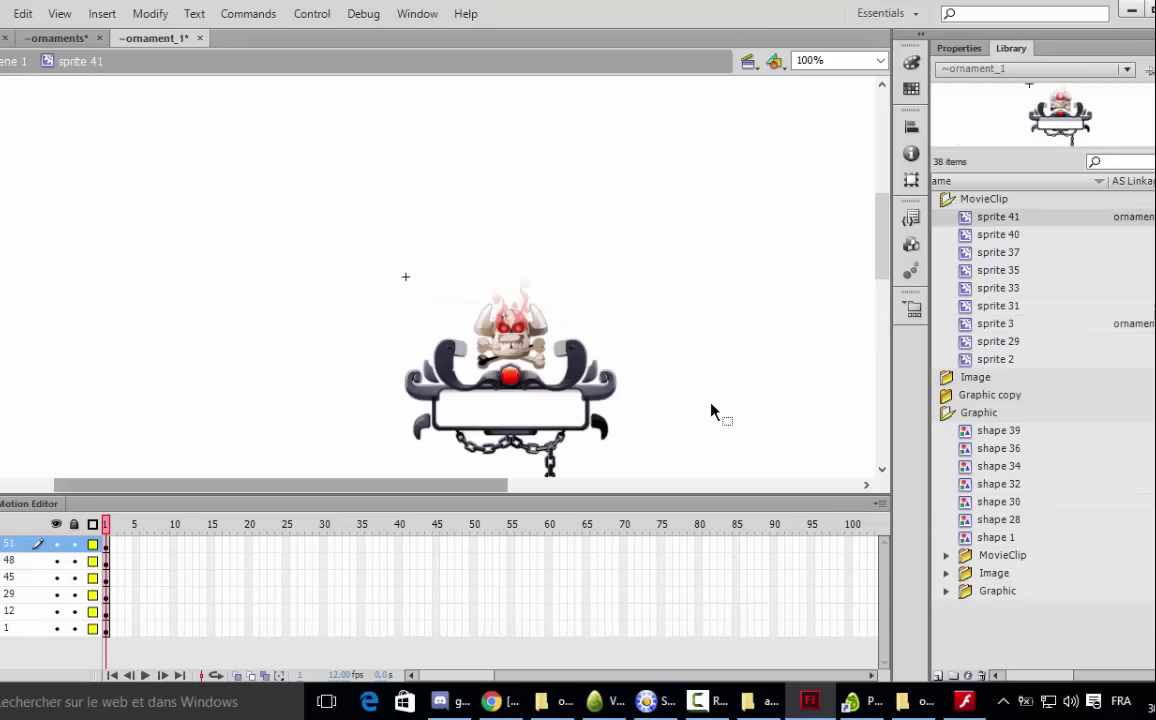
drag(880, 260, 880, 280)
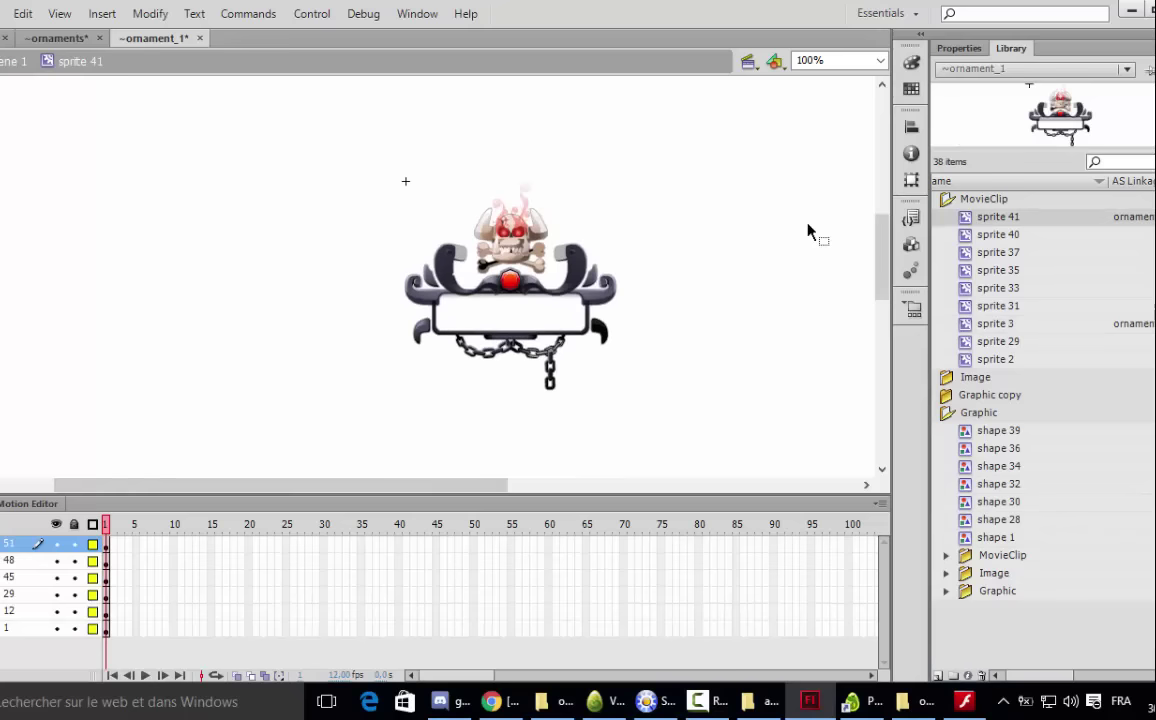
- Turn off the HTML Wrapper output in the publish settings and publish the file as ~ornament_1.swf
click(958, 48)
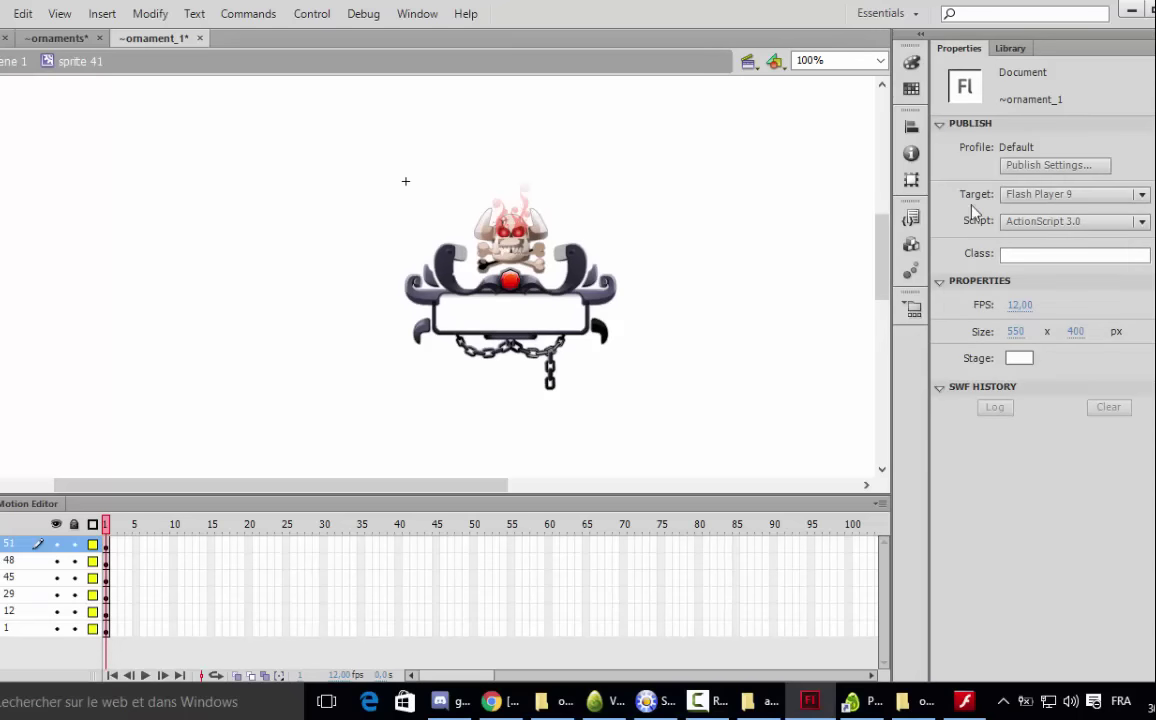
click(1024, 166)
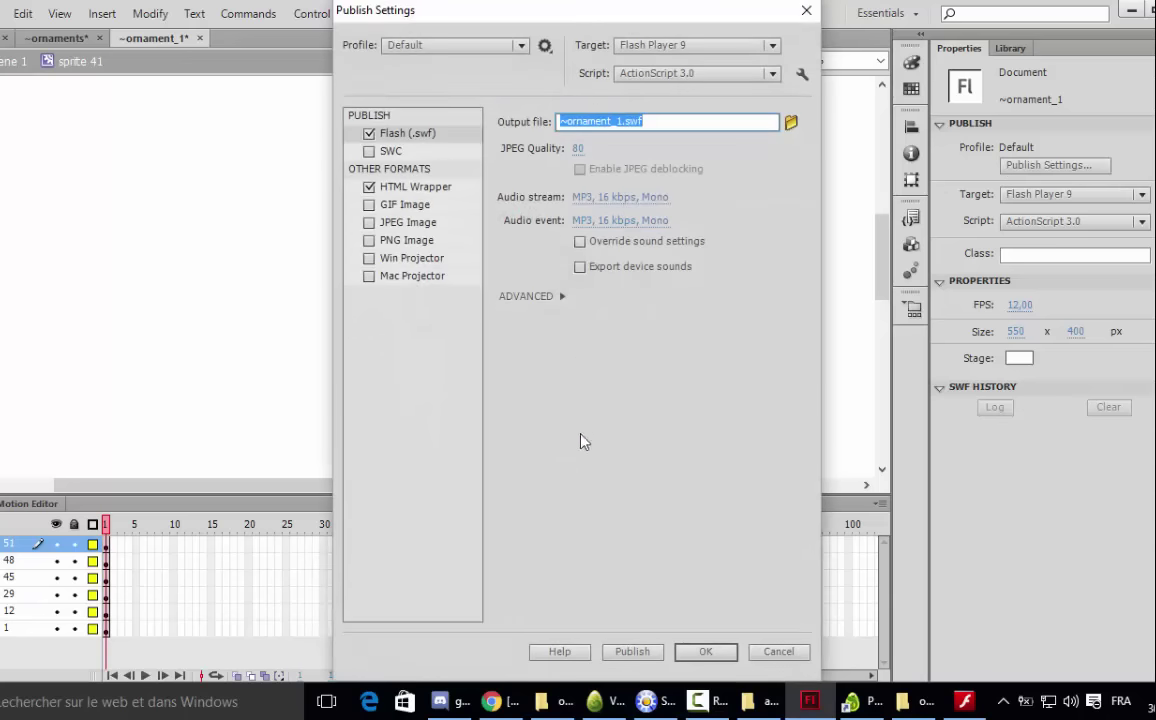
click(390, 190)
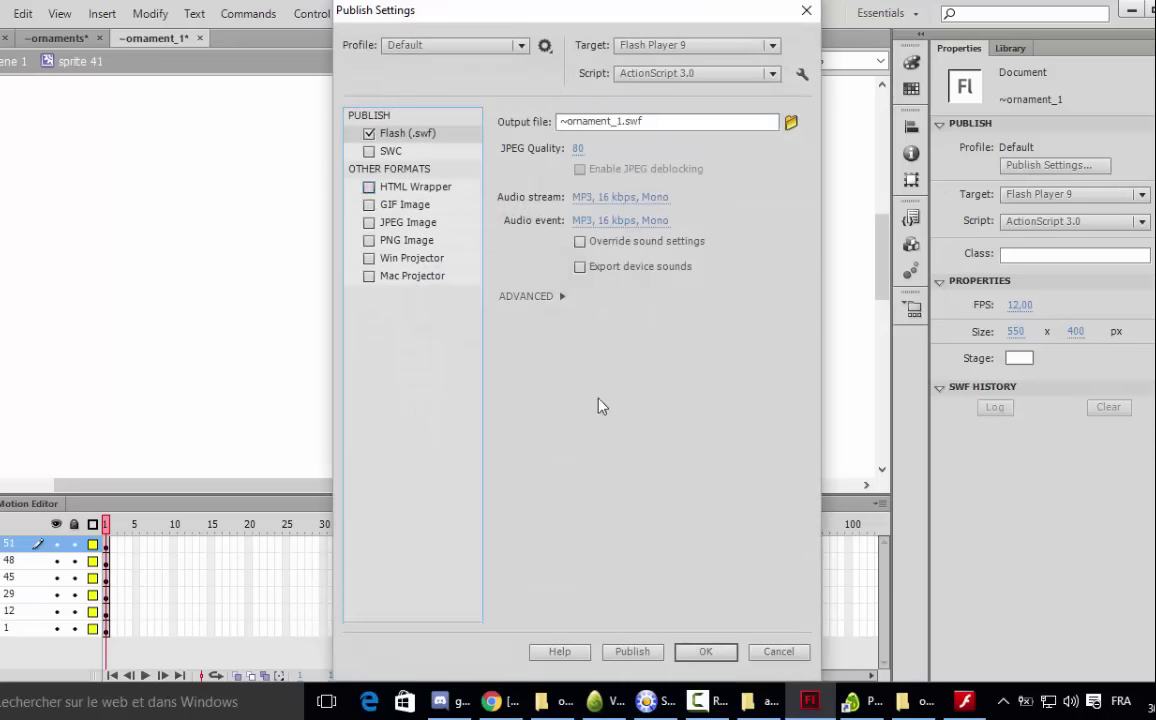
click(632, 651)
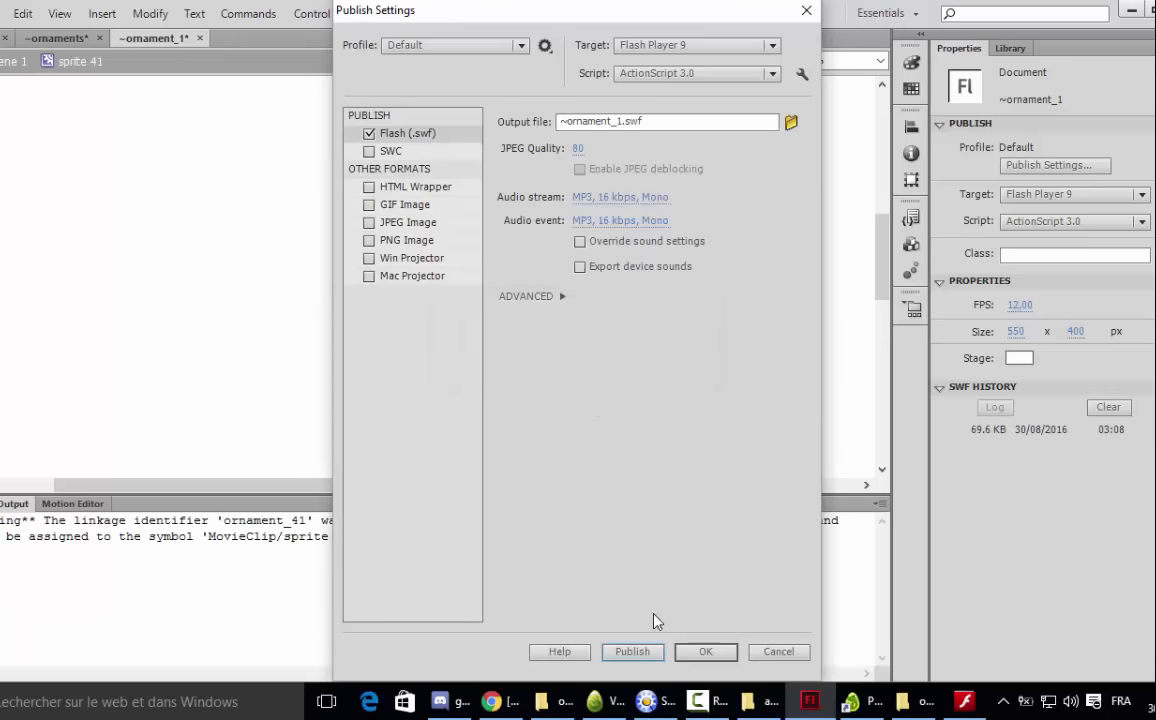
click(692, 651)
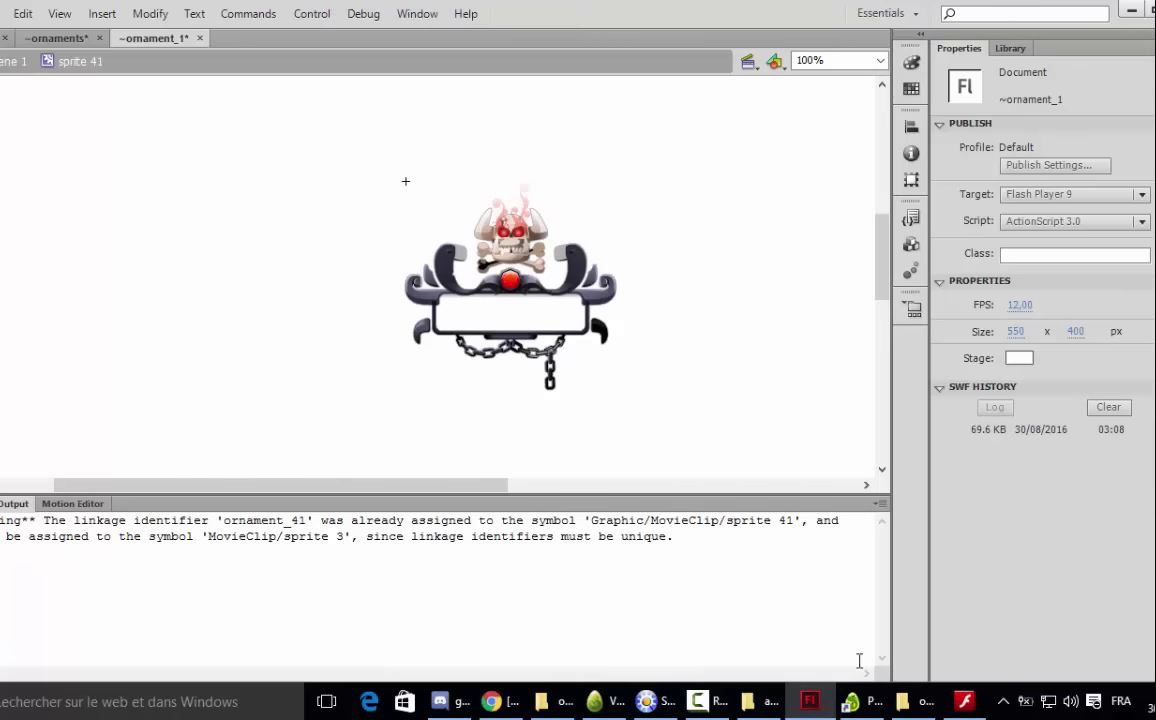
- Switch to File Explorer and copy the ~ornament_1 Flash Movie from the ornament_1 folder in Documents
mouse_move(919, 712)
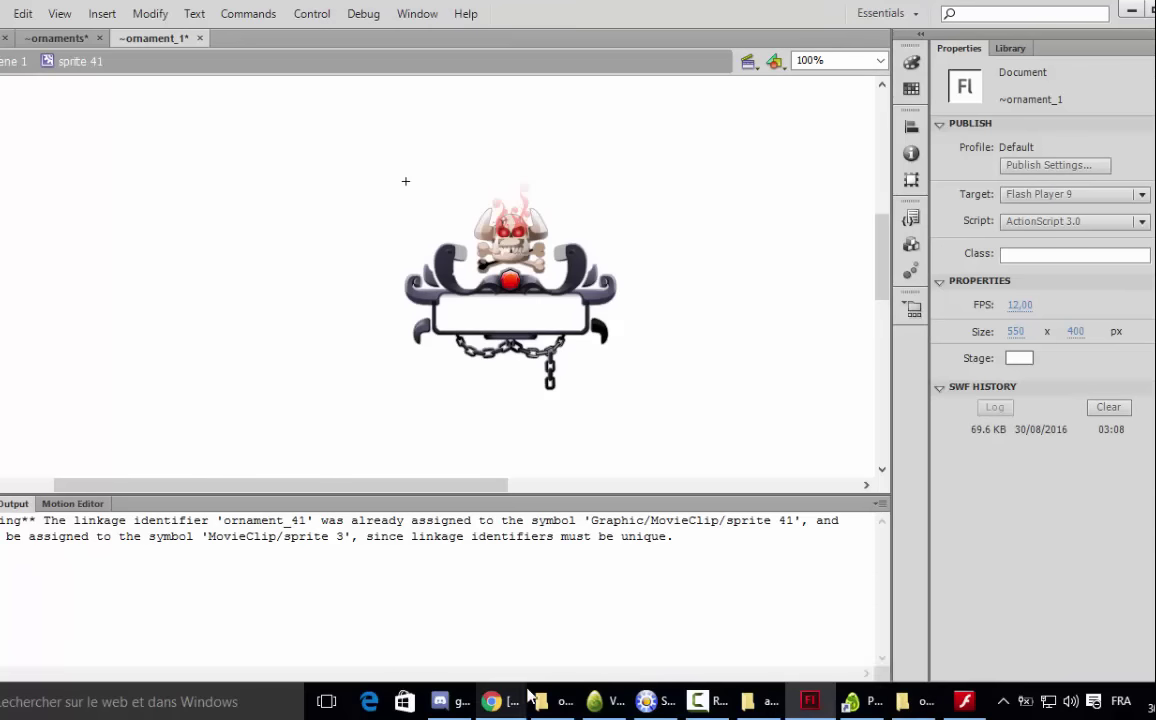
click(558, 710)
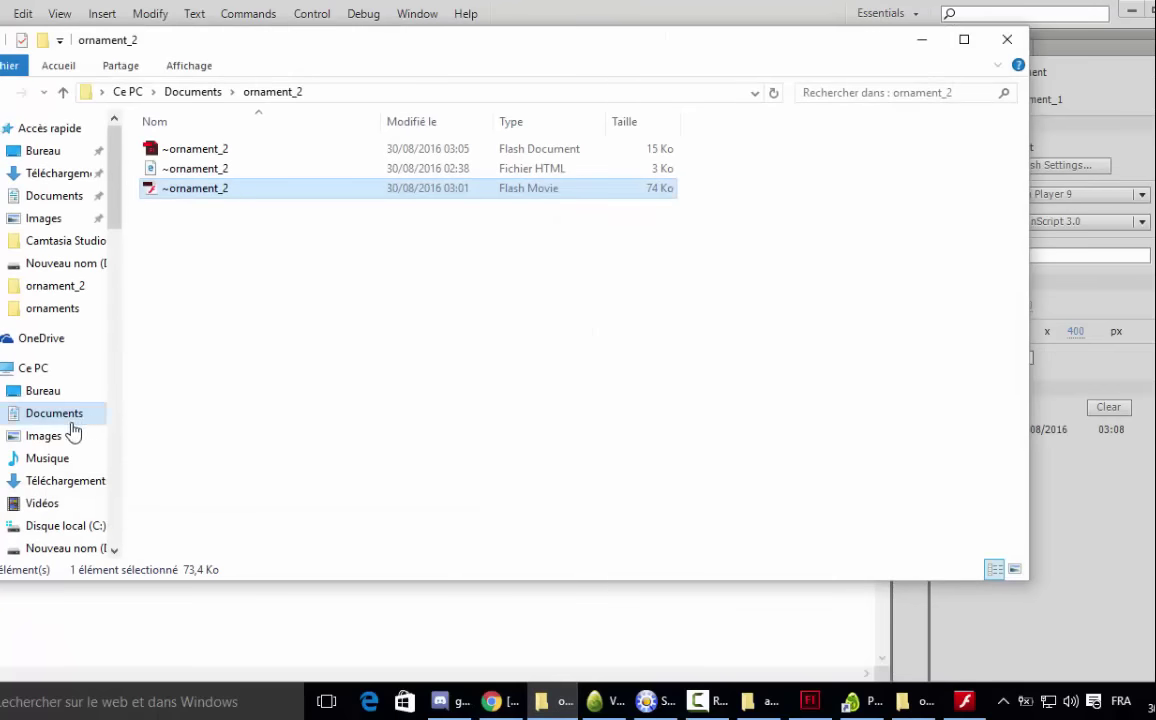
click(64, 411)
double_click(210, 168)
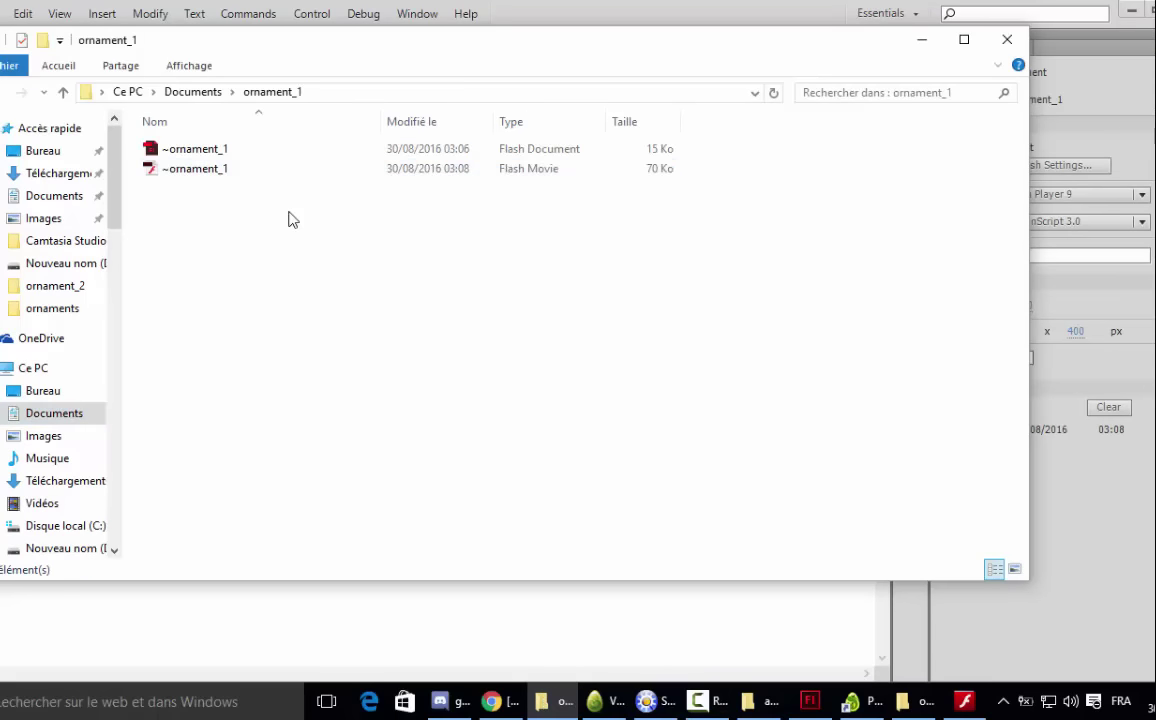
click(186, 181)
right_click(182, 174)
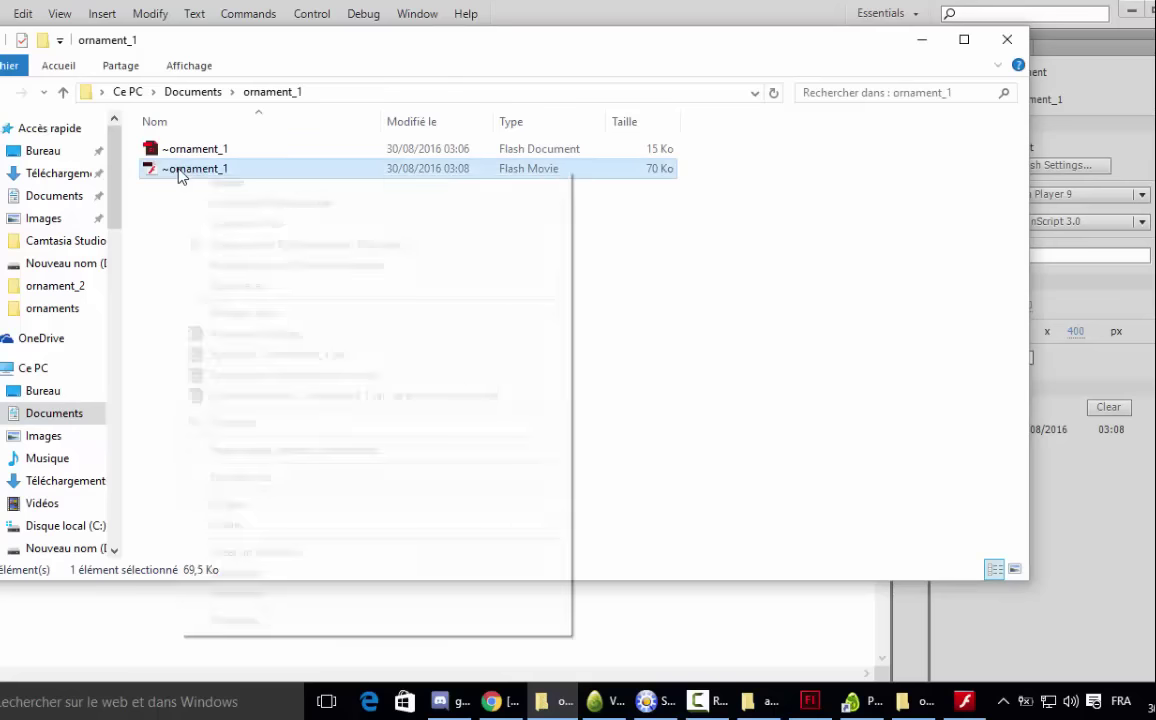
click(238, 526)
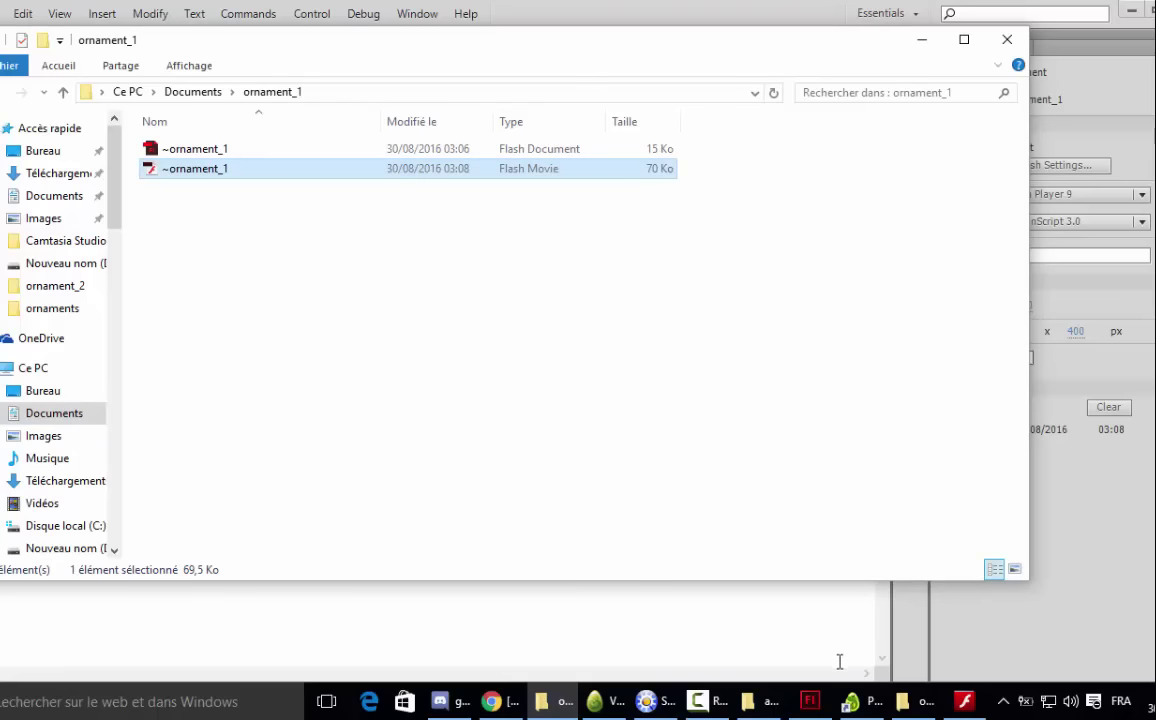
- Delete the original ornament_1 Flash Movie from the Dofus gfx ornaments folder
click(912, 701)
right_click(243, 292)
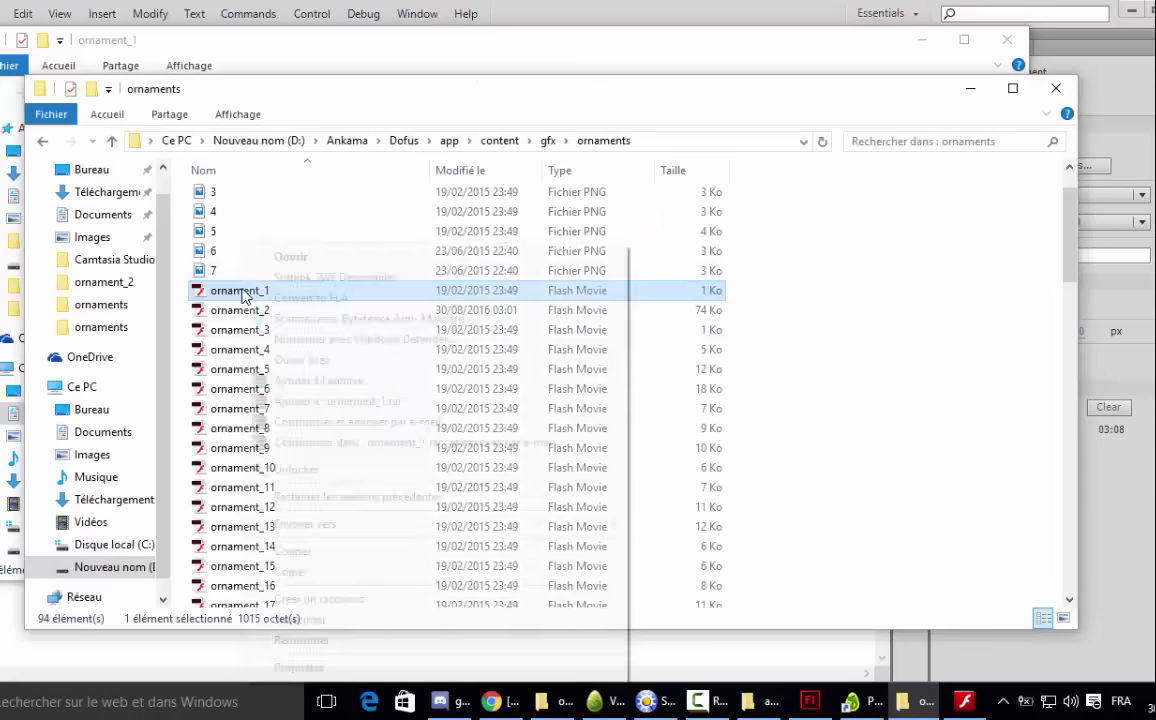
click(305, 619)
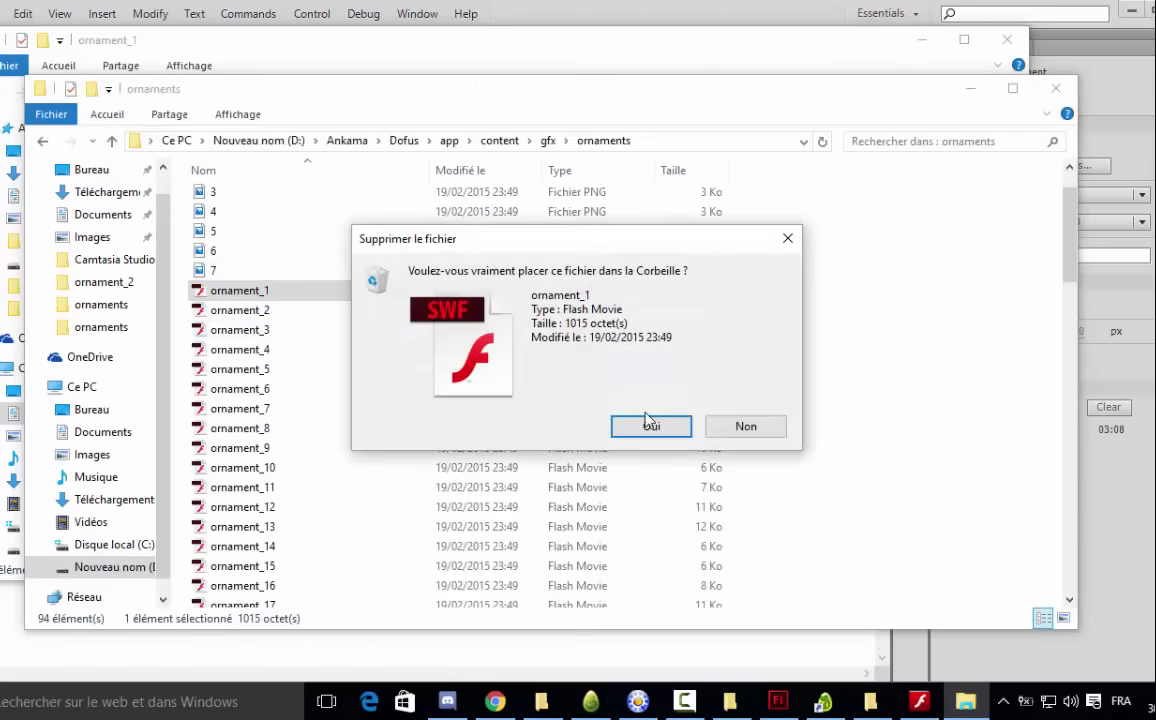
click(625, 422)
- Paste the copied ~ornament_1 movie into the Dofus ornaments folder and rename it as ornament_1
right_click(316, 294)
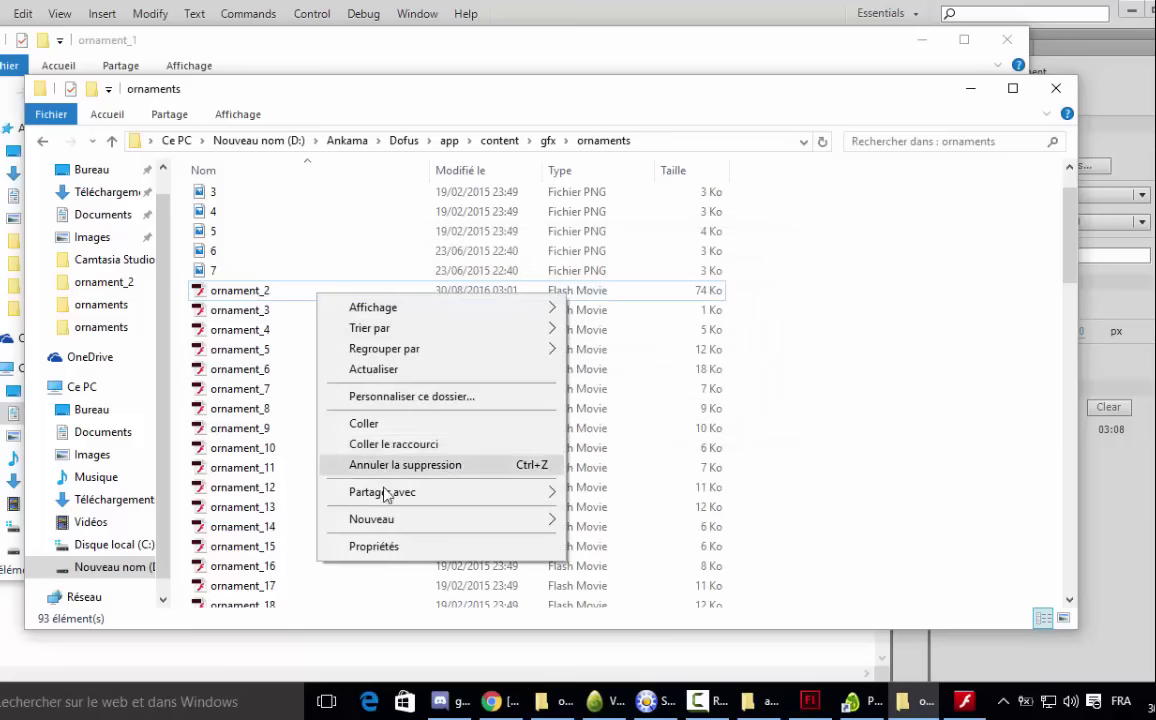
click(366, 423)
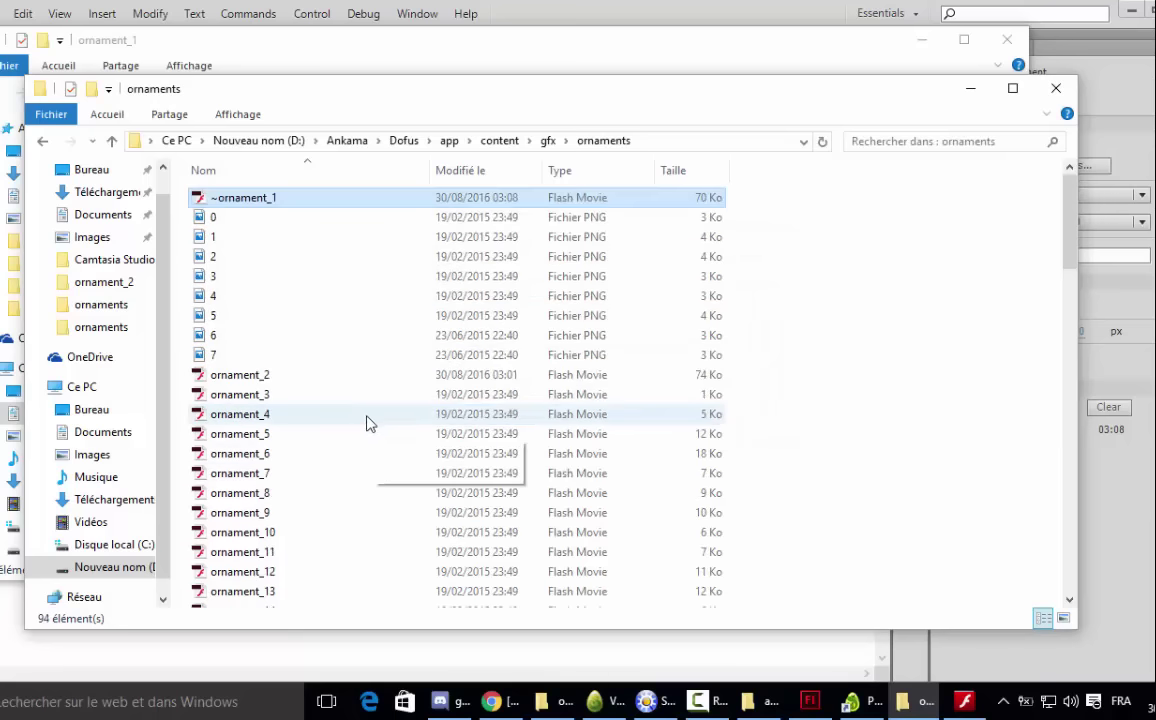
right_click(245, 204)
click(323, 598)
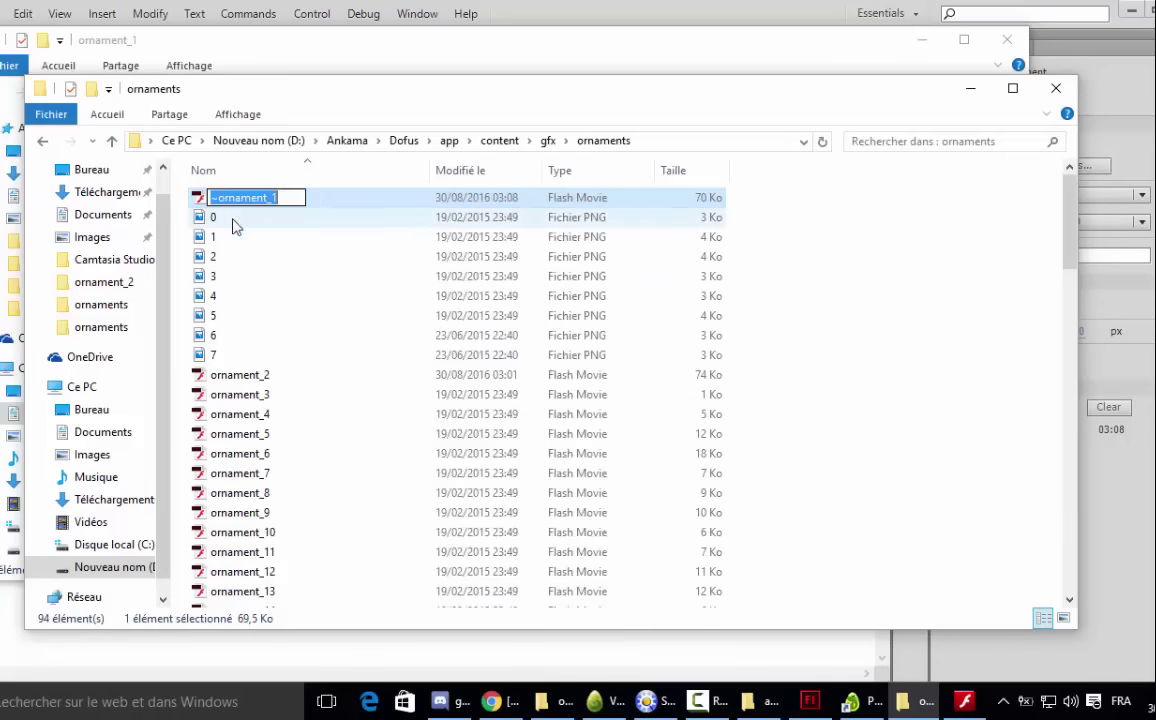
click(219, 199)
key(BackSpace)
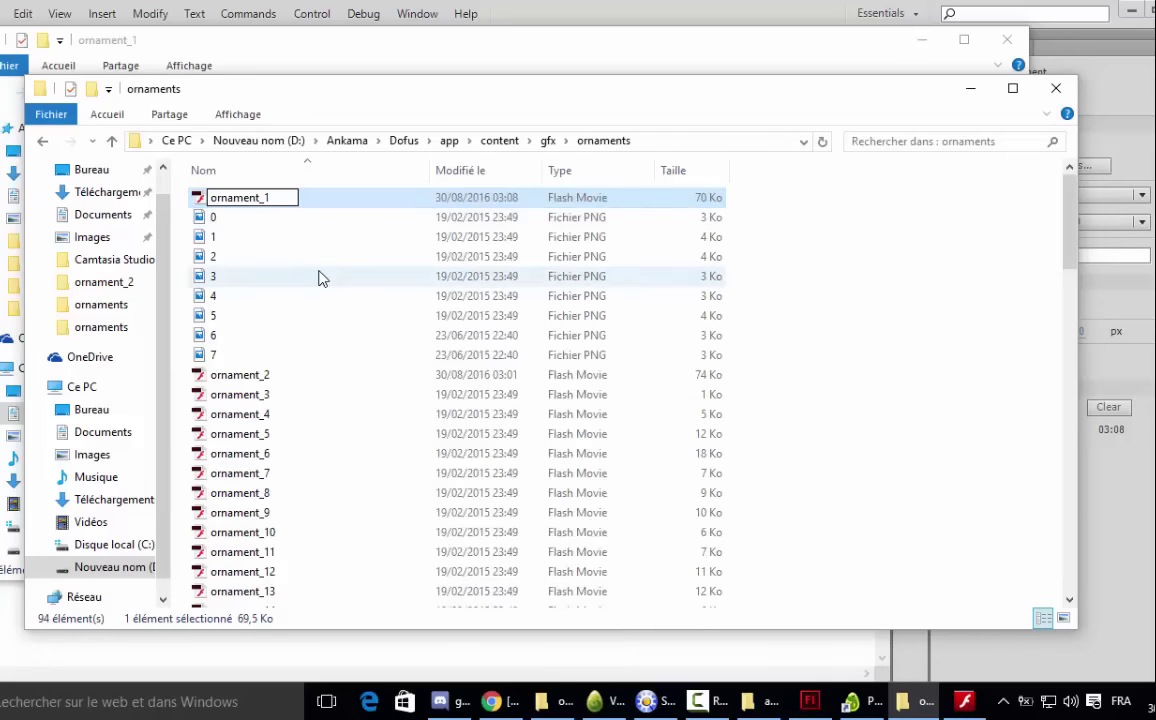
key(Return)
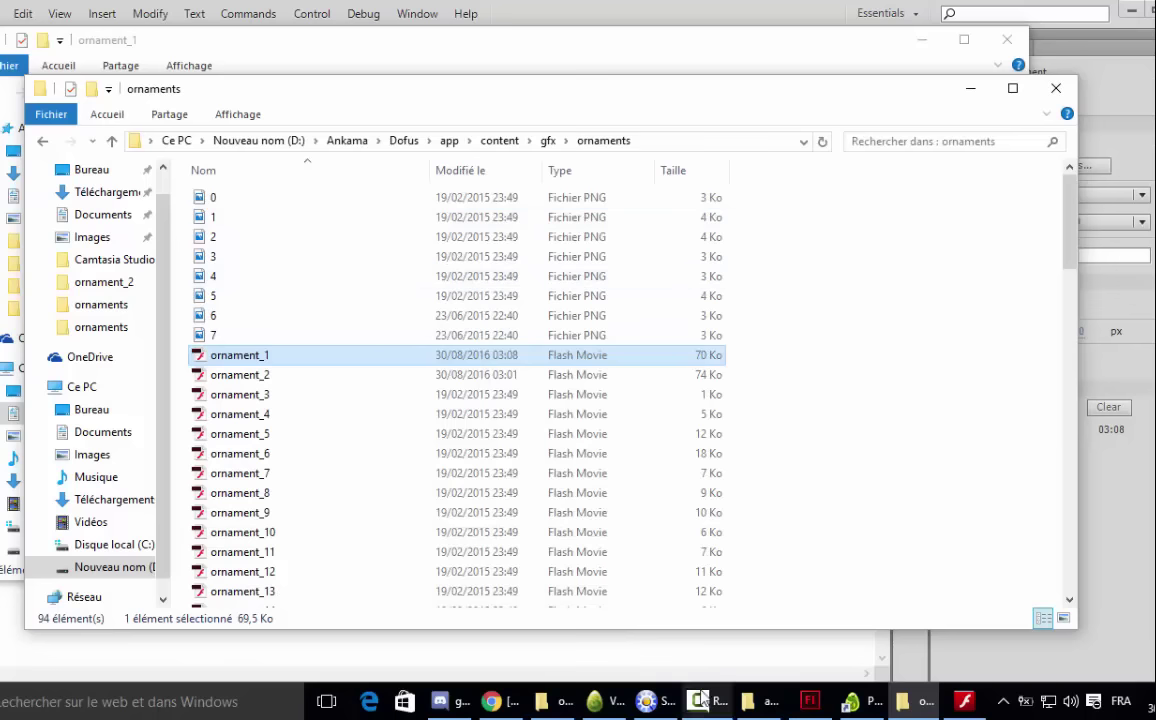
- Switch to the Dofus game, exclude unowned titles and ornaments from the list, and preview the Niveau 100 ornament
click(597, 701)
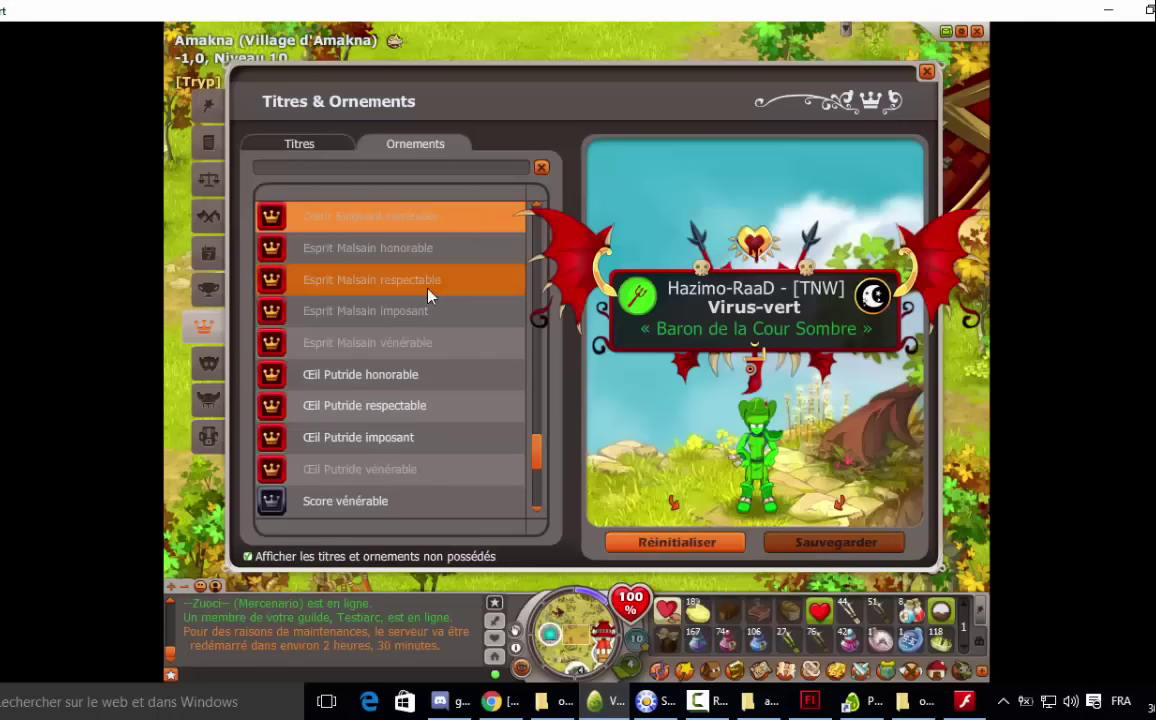
scroll(300, 420, up, 3)
click(248, 556)
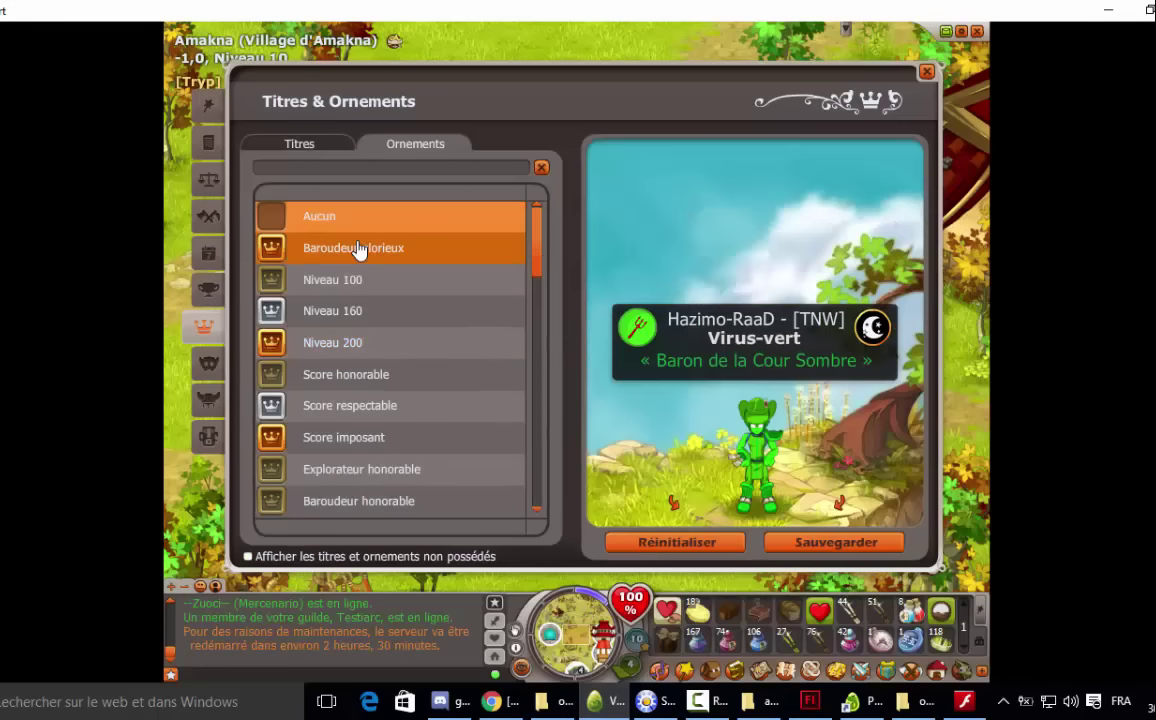
click(348, 283)
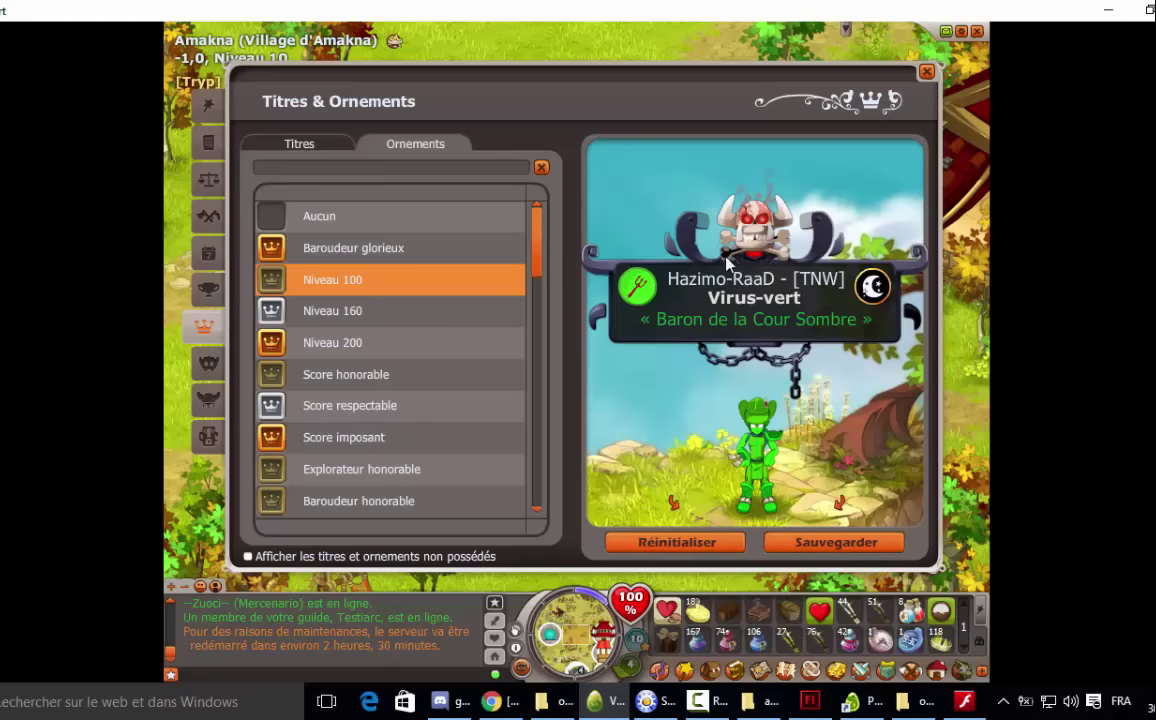
- Compare the Niveau 160 and Niveau 100 ornaments, then save Niveau 100 on the character and close the Titres & Ornements window
click(357, 310)
click(350, 288)
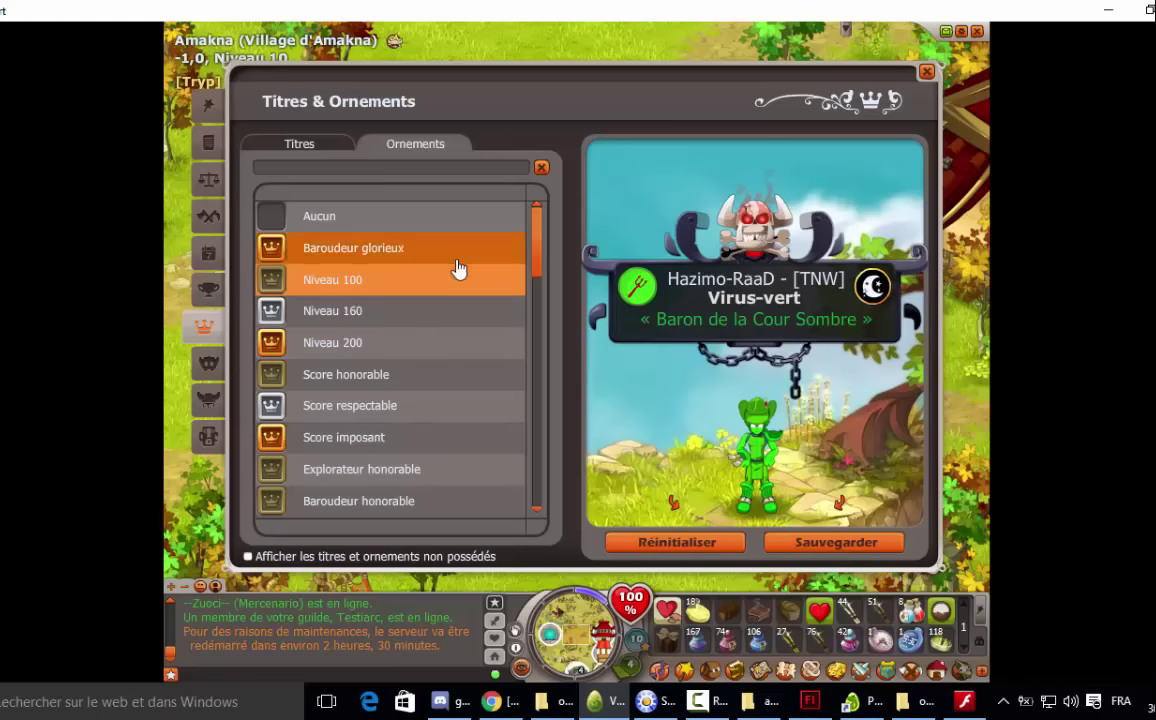
click(398, 311)
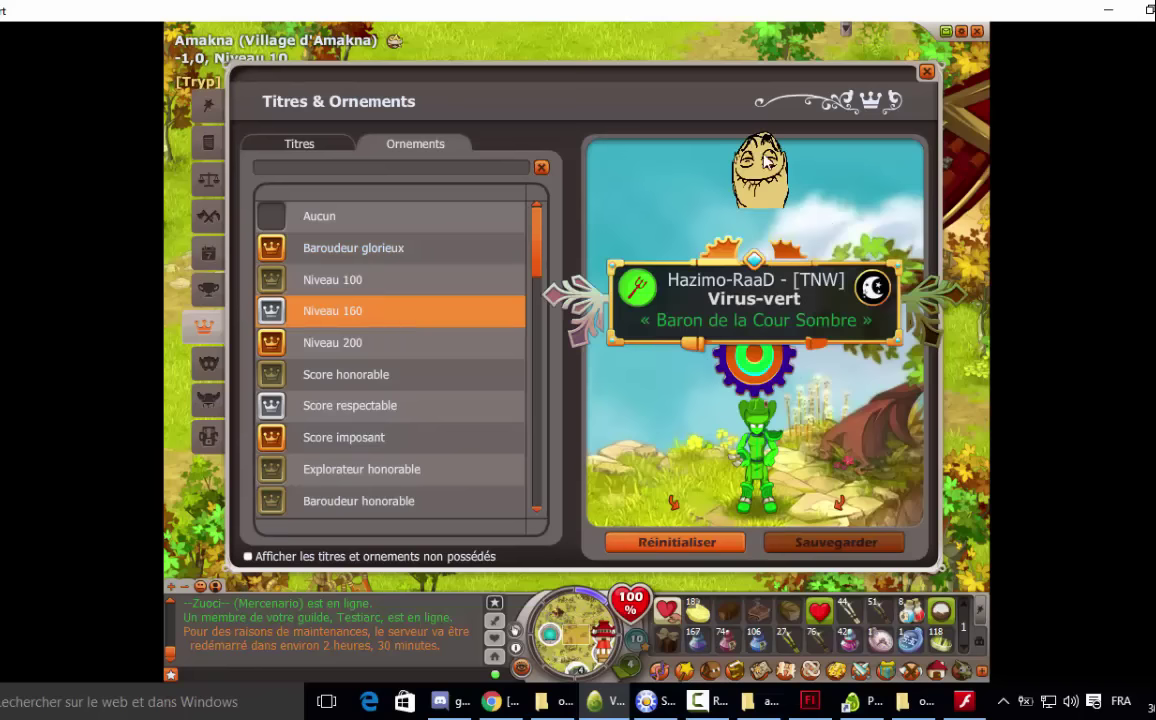
click(397, 284)
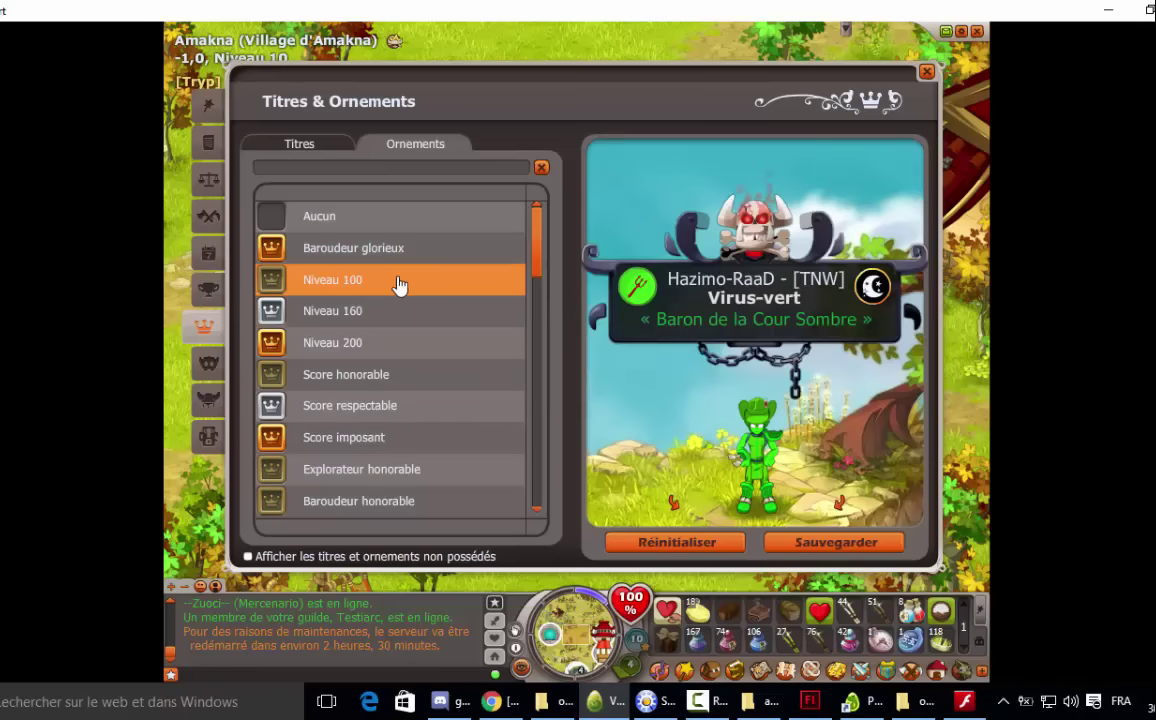
click(824, 544)
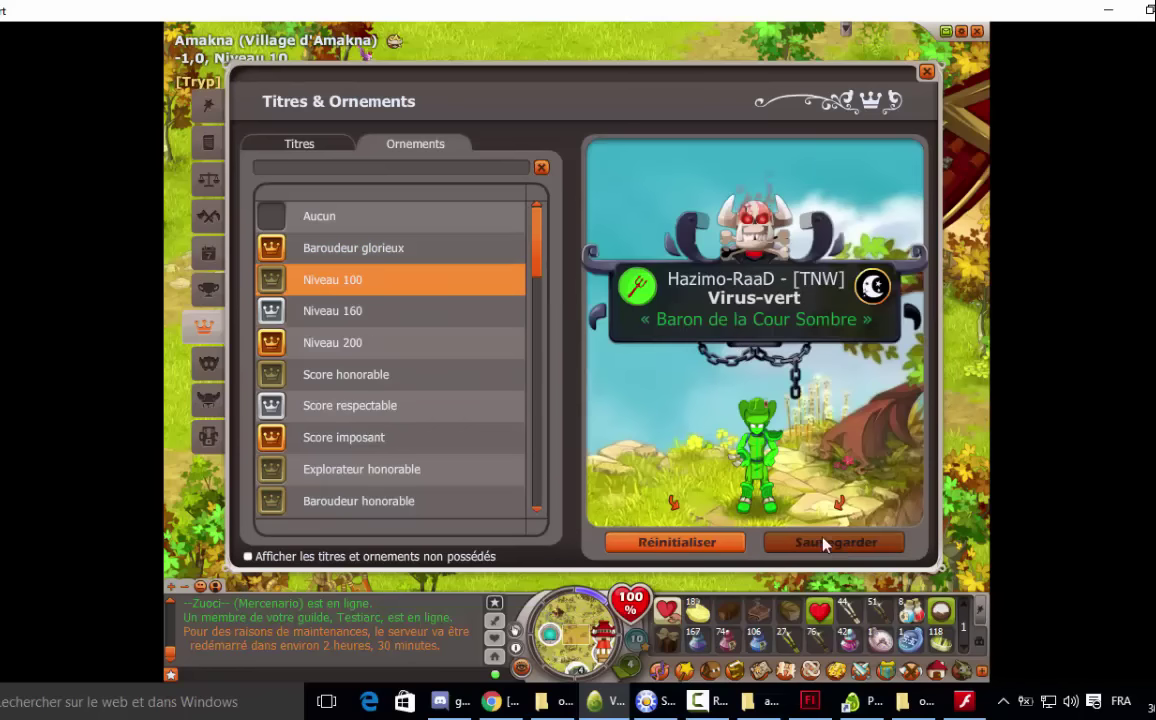
click(926, 72)
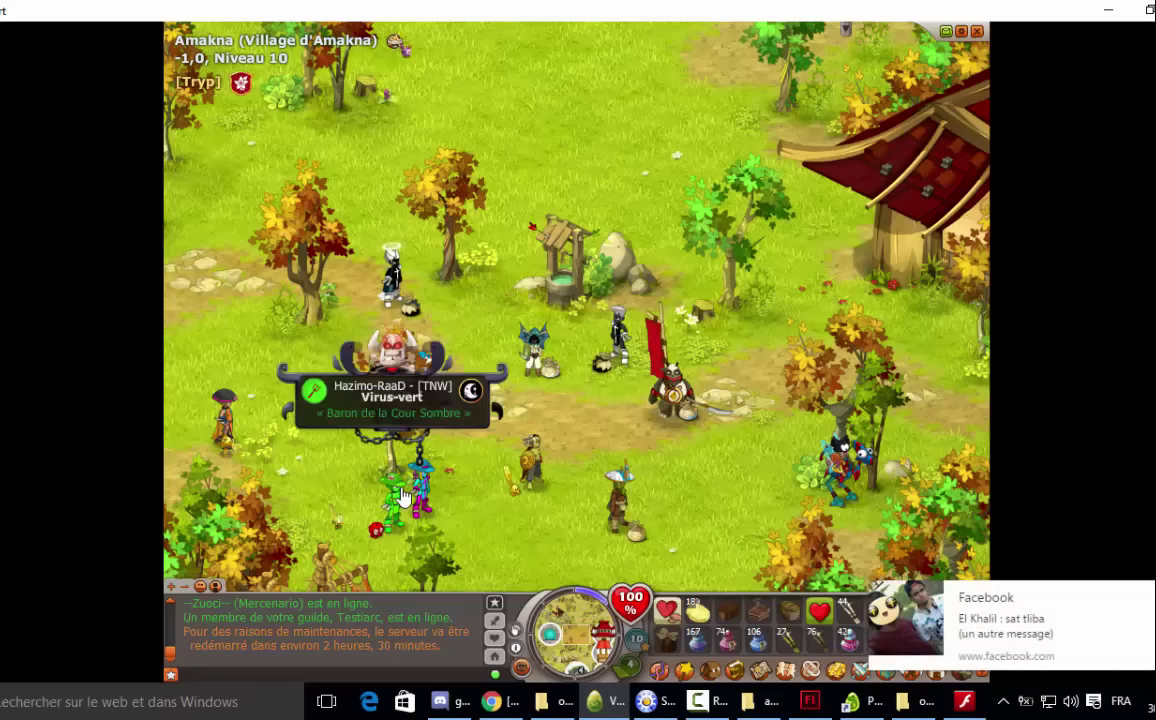
- Switch to File Explorer and look through the images in the challenges and alignments folders of the Dofus gfx directory
key(alt+Tab)
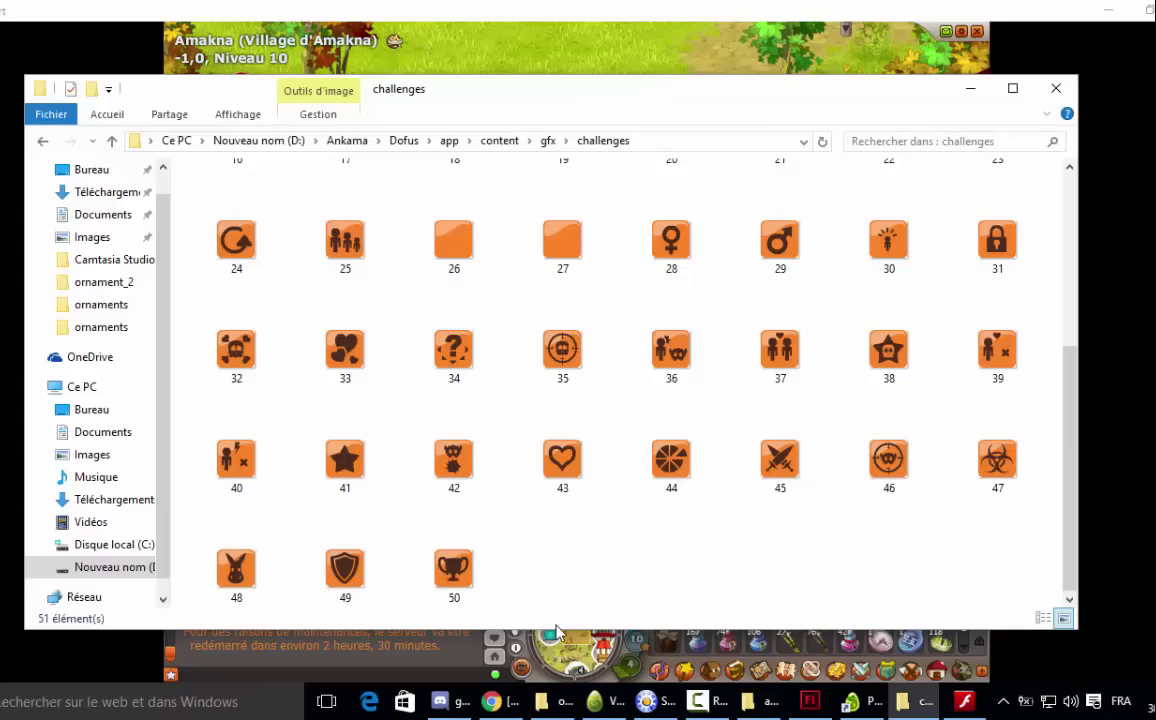
scroll(692, 482, up, 3)
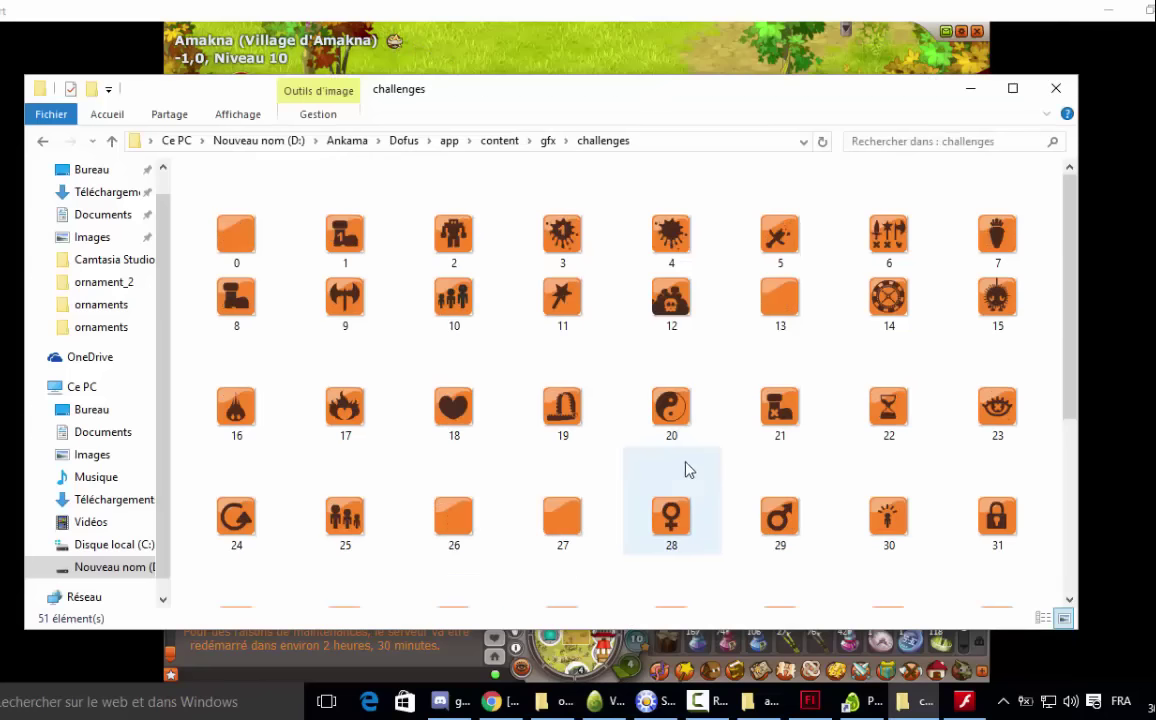
click(43, 145)
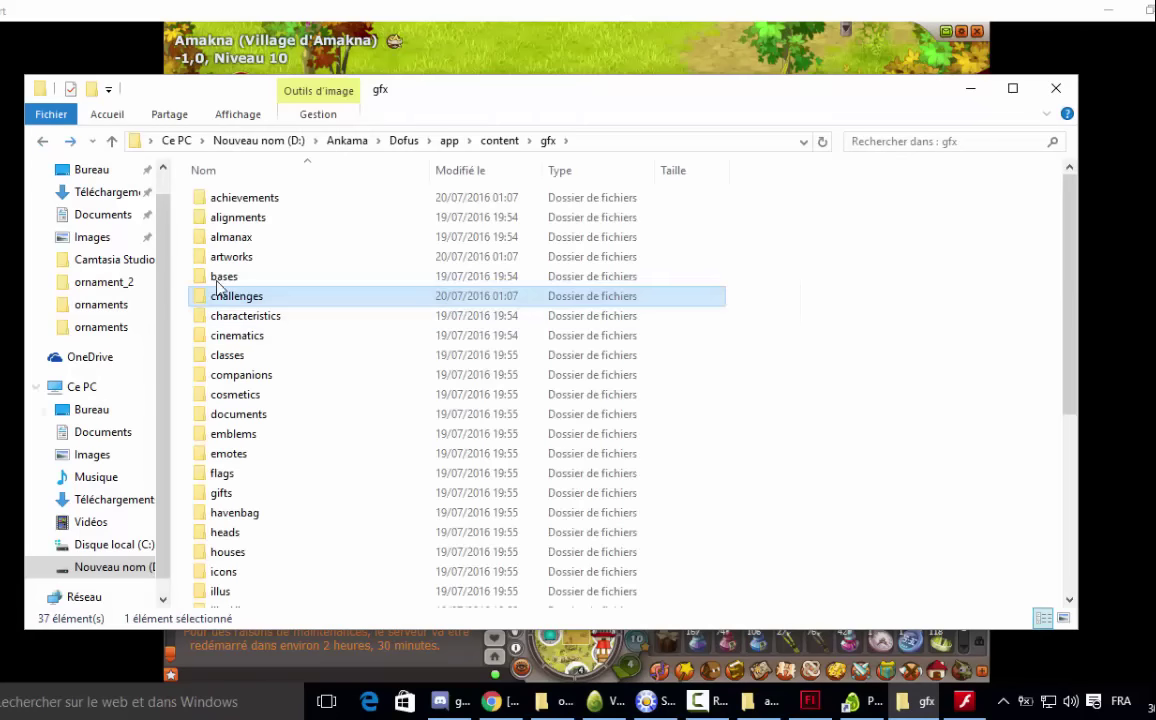
double_click(245, 218)
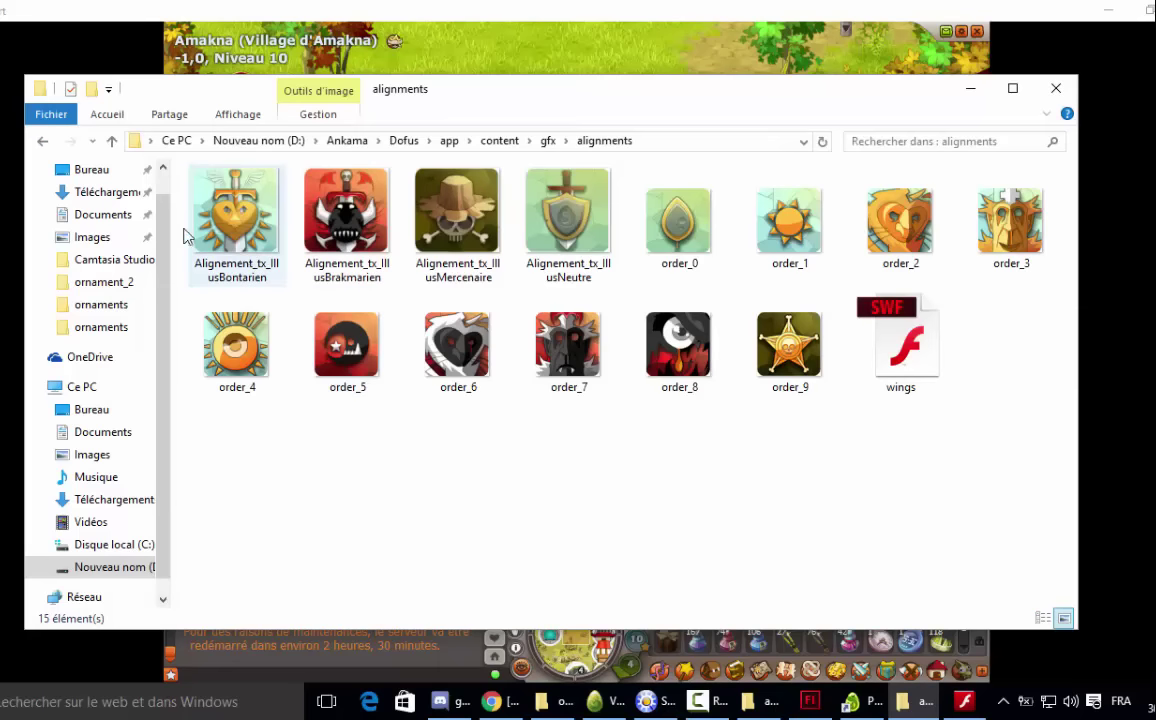
click(41, 147)
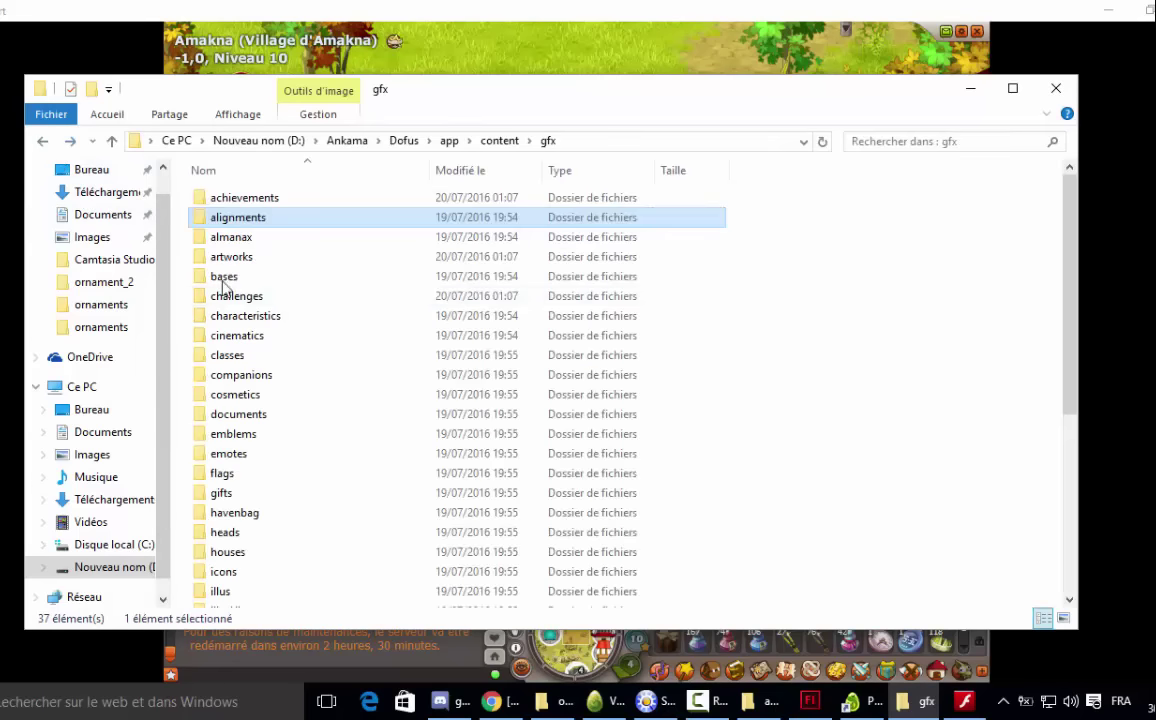
- Examine the icons in the gfx achievements folder and return to the gfx directory
double_click(228, 197)
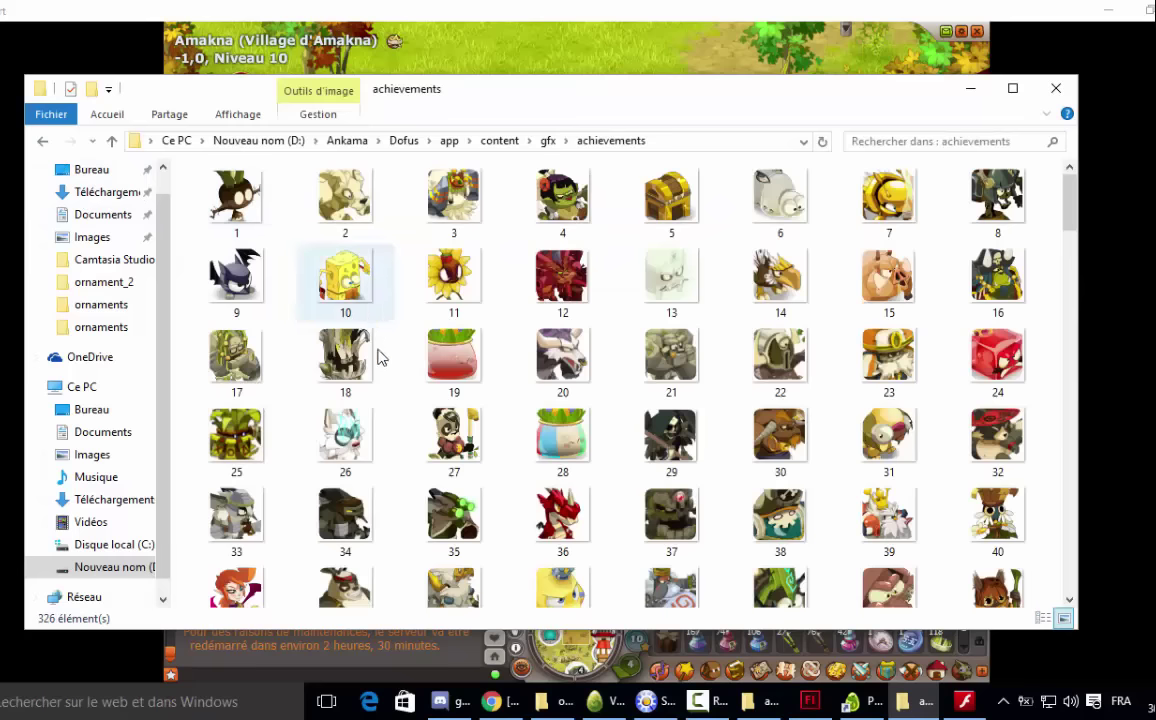
scroll(420, 415, down, 6)
scroll(720, 490, down, 20)
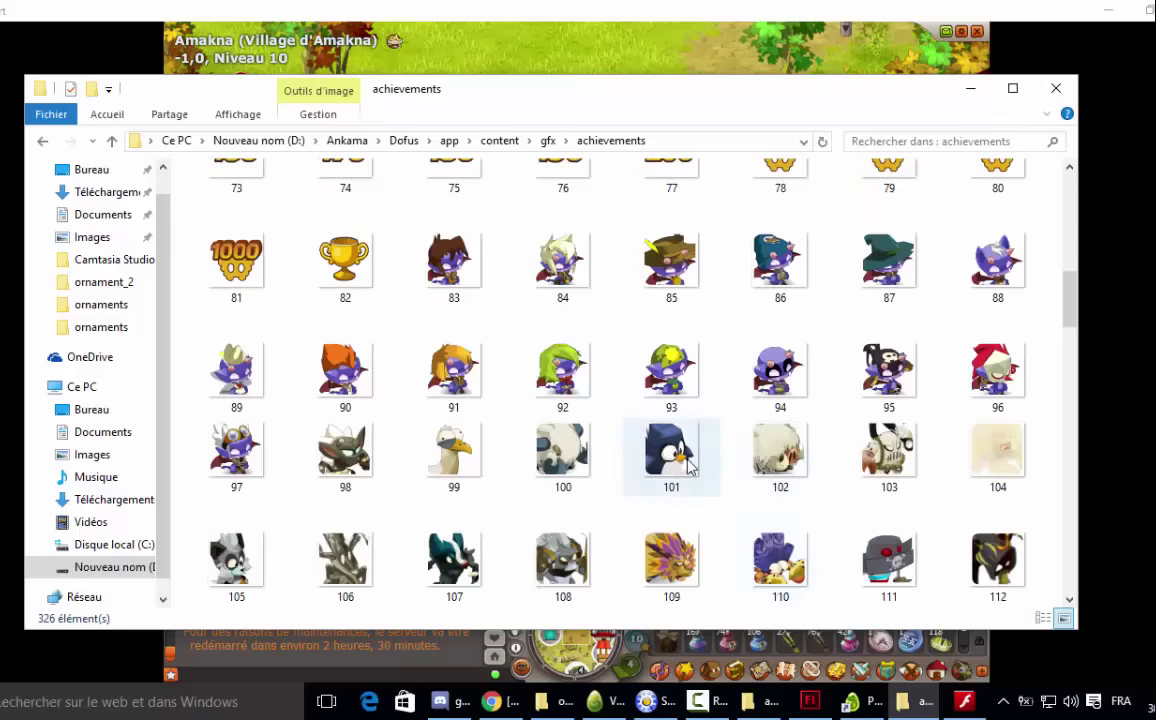
scroll(680, 461, down, 6)
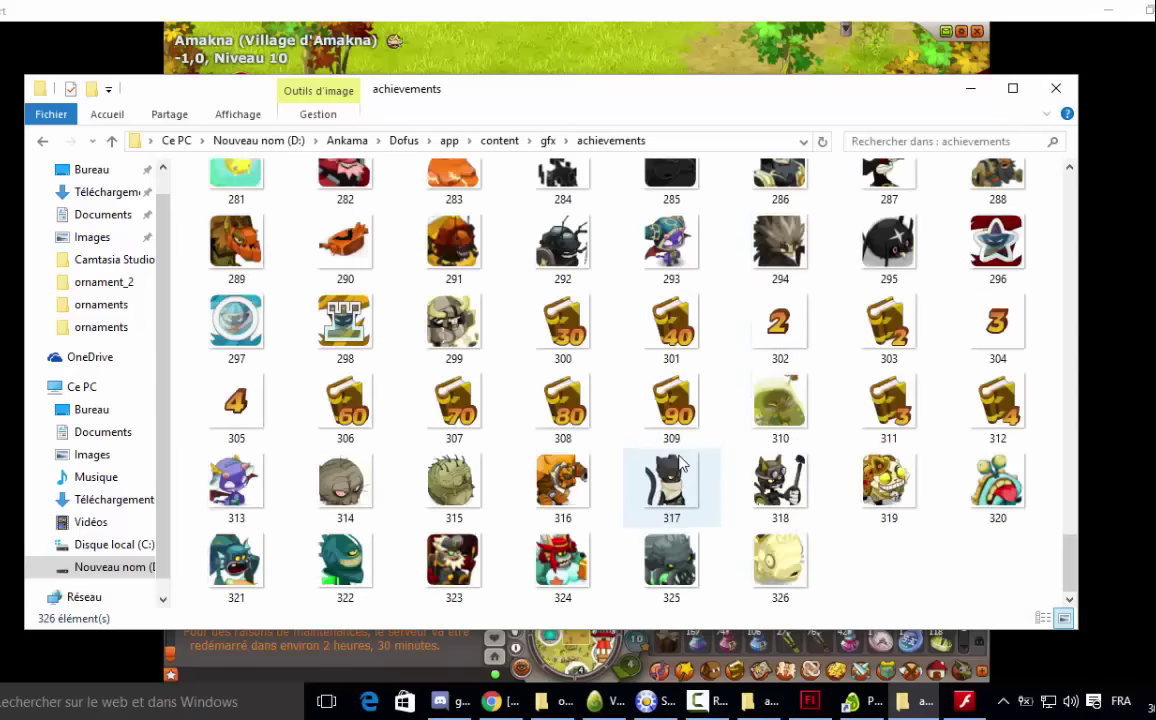
scroll(673, 465, up, 20)
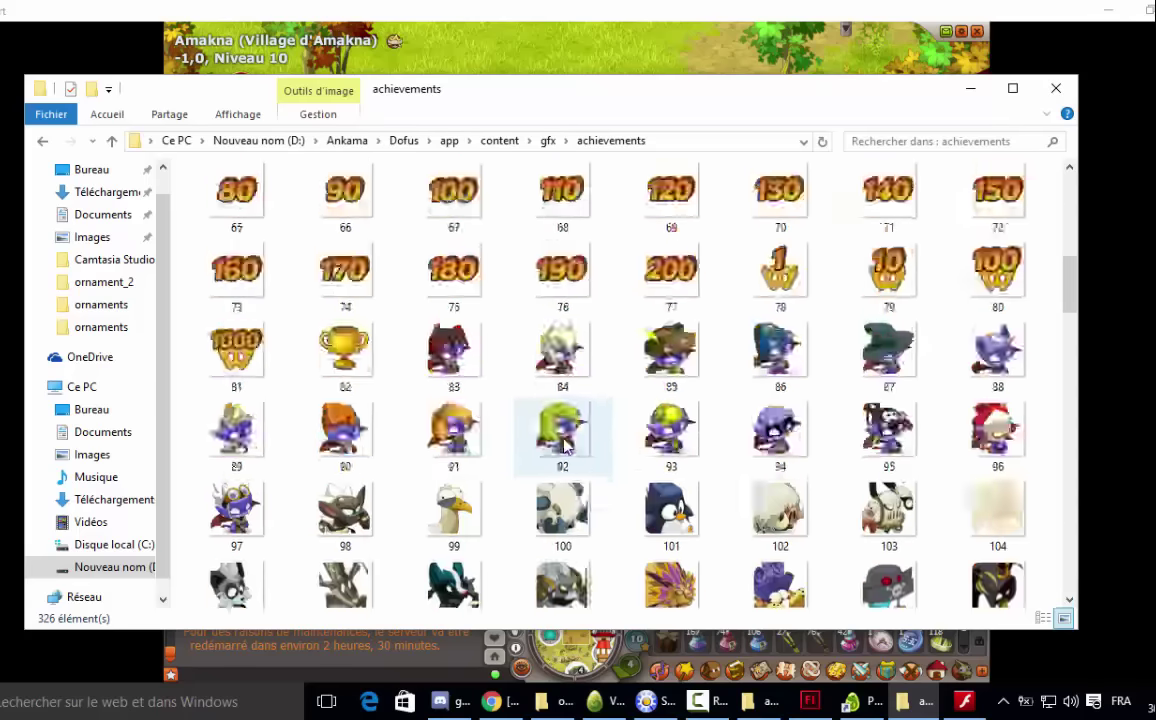
click(42, 141)
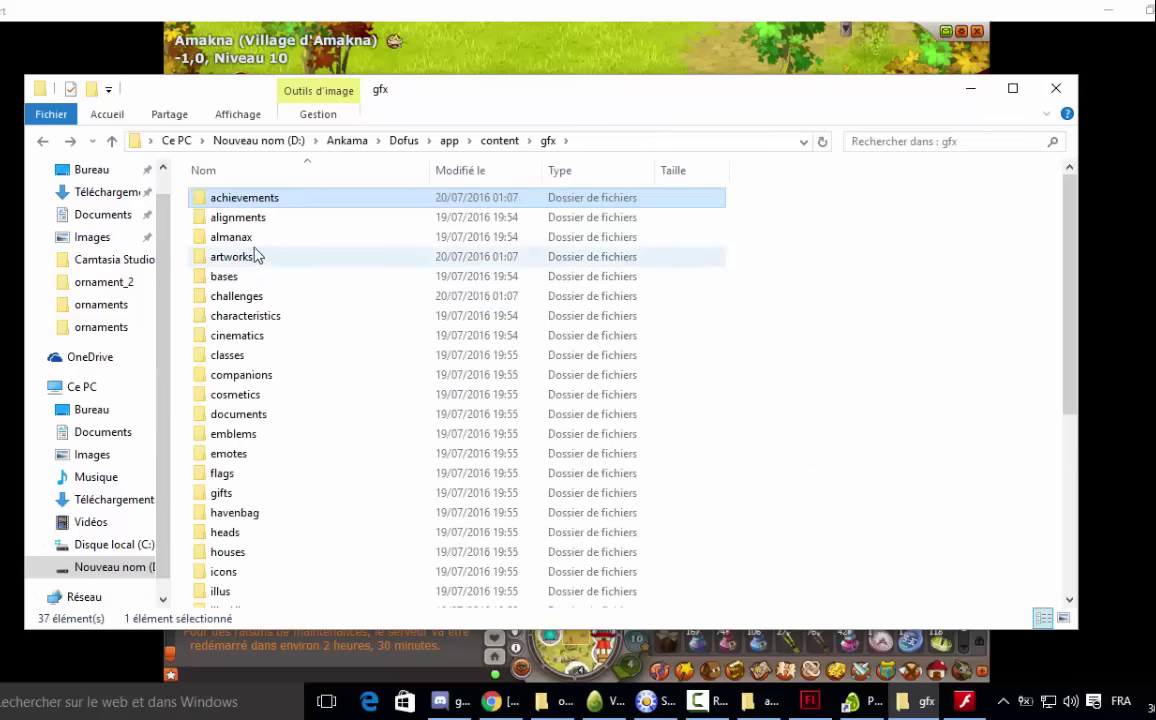
- Look through the remaining gfx folders, view the contents of the maps folder, and close the File Explorer window
scroll(286, 425, down, 3)
scroll(290, 432, down, 2)
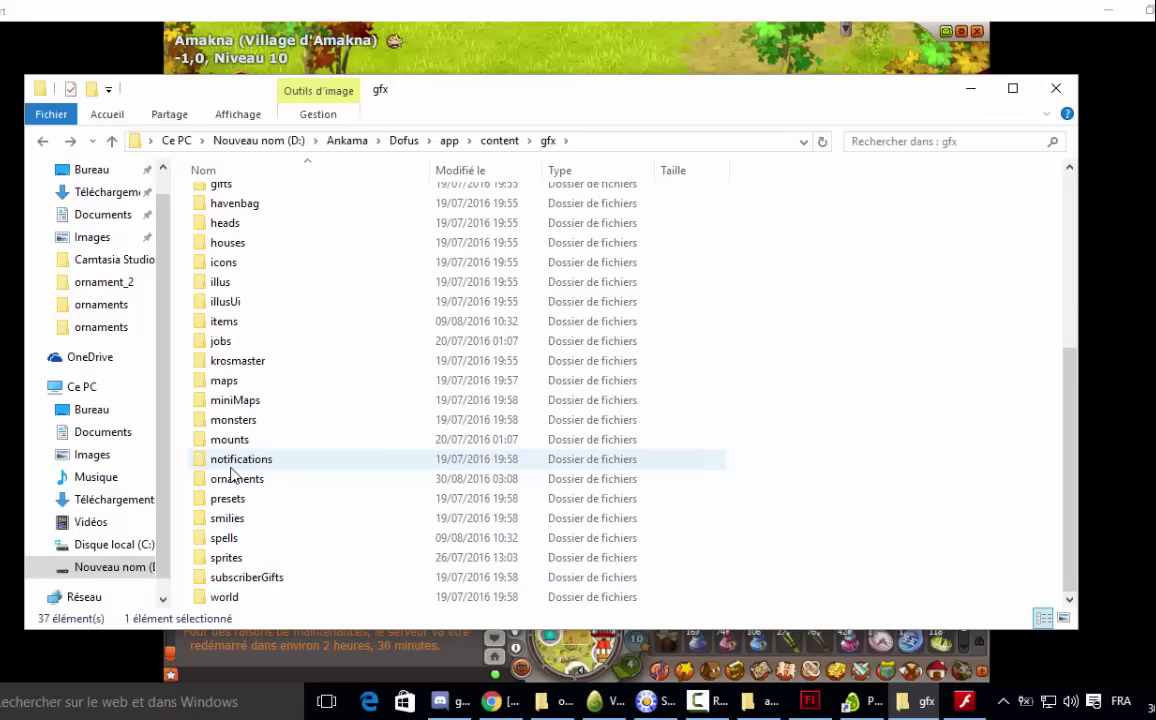
double_click(225, 380)
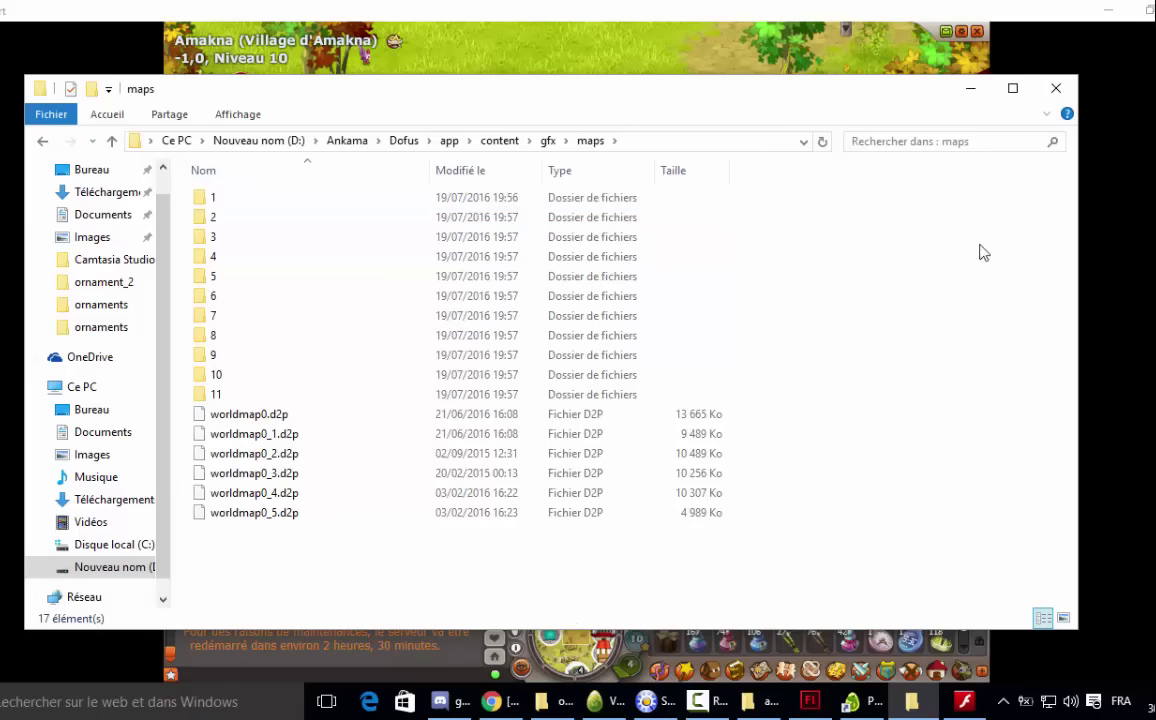
click(1055, 88)
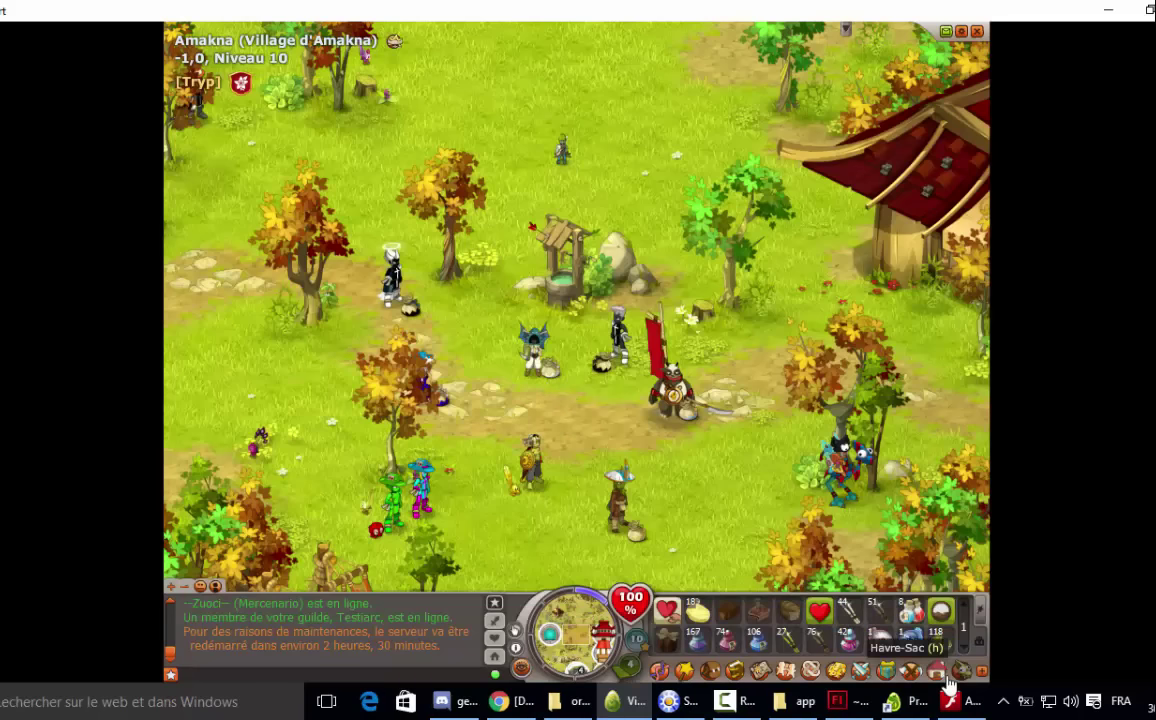
- Reopen Titres & Ornements in the game, save the Niveau 160 ornament on the character, and close the window
click(982, 674)
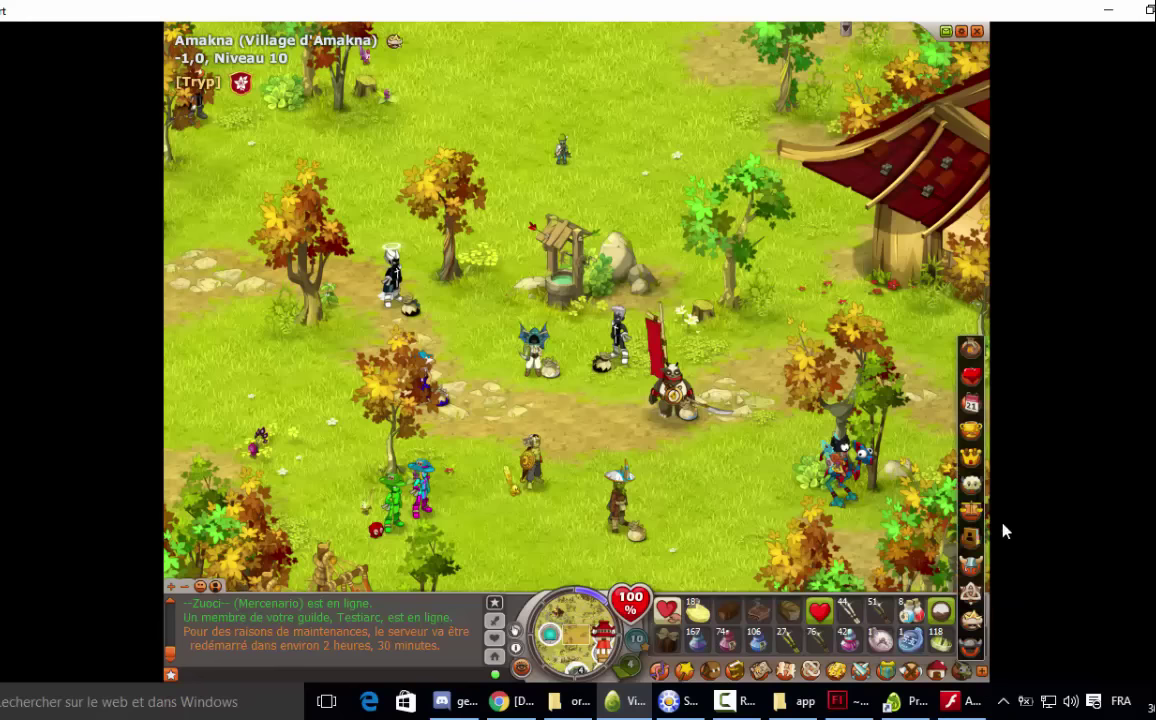
click(970, 457)
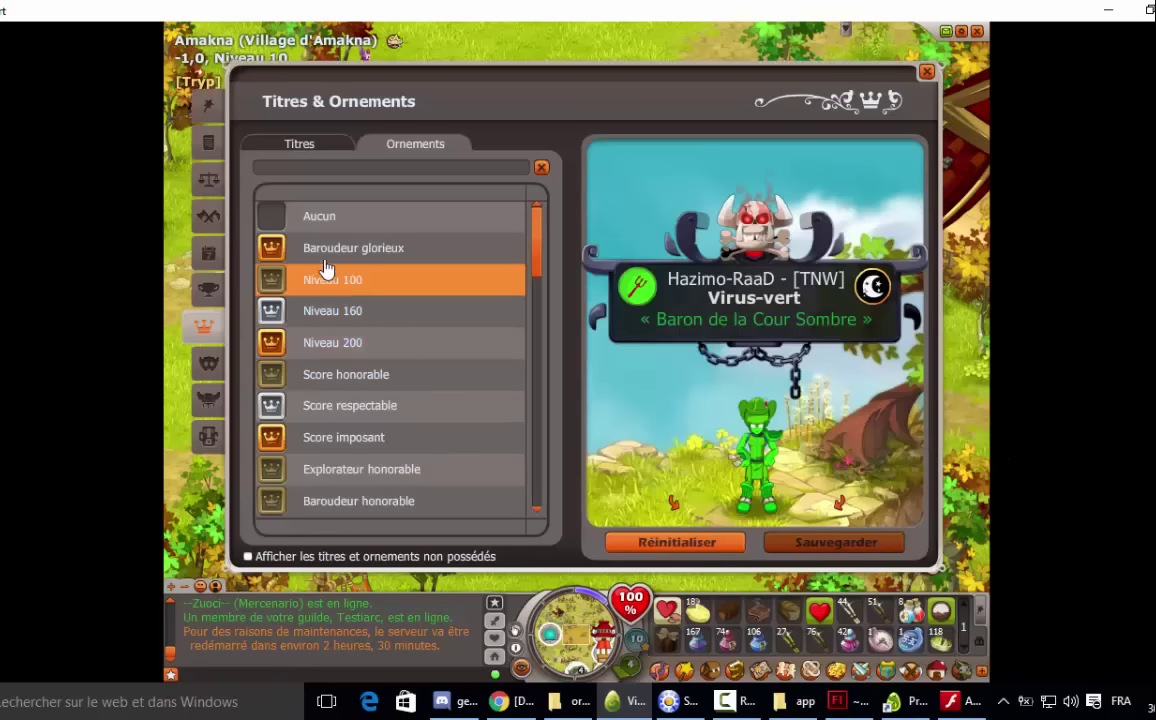
click(271, 311)
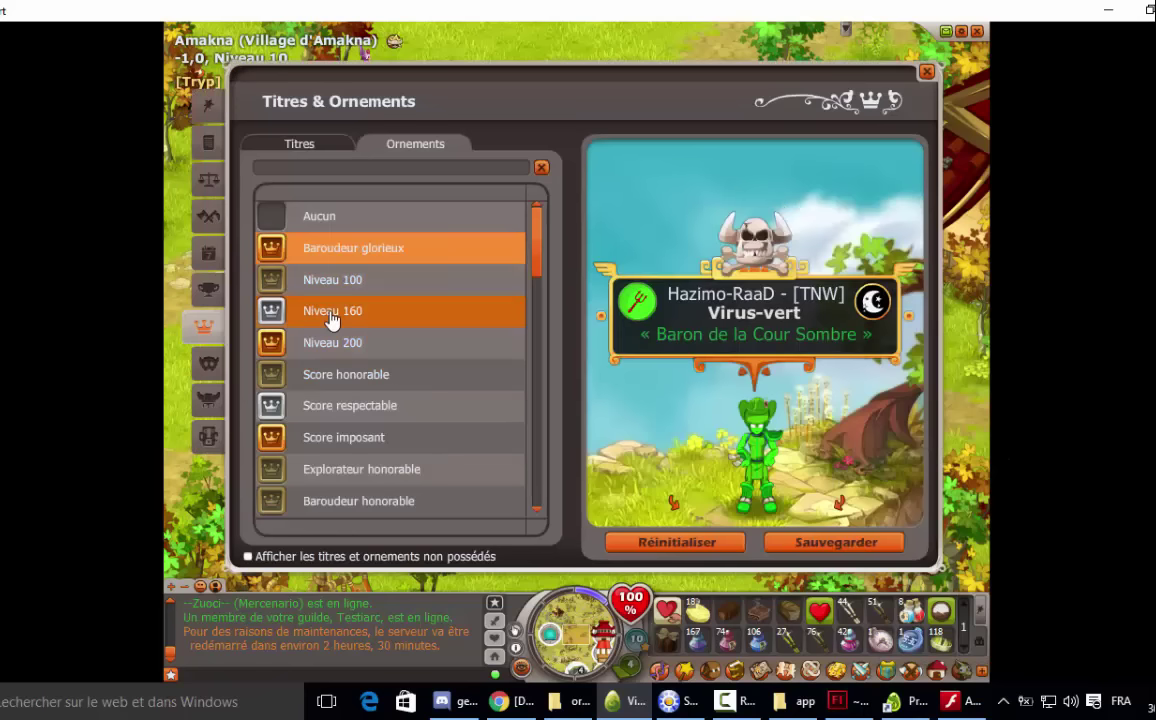
click(840, 543)
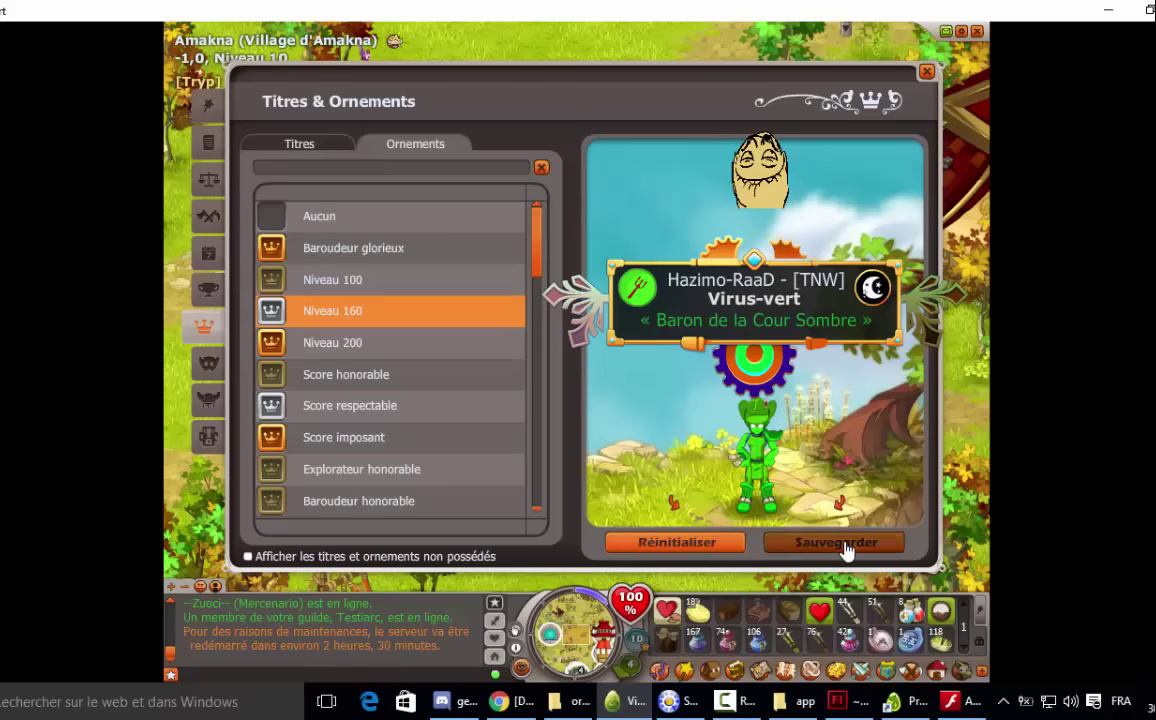
click(926, 72)
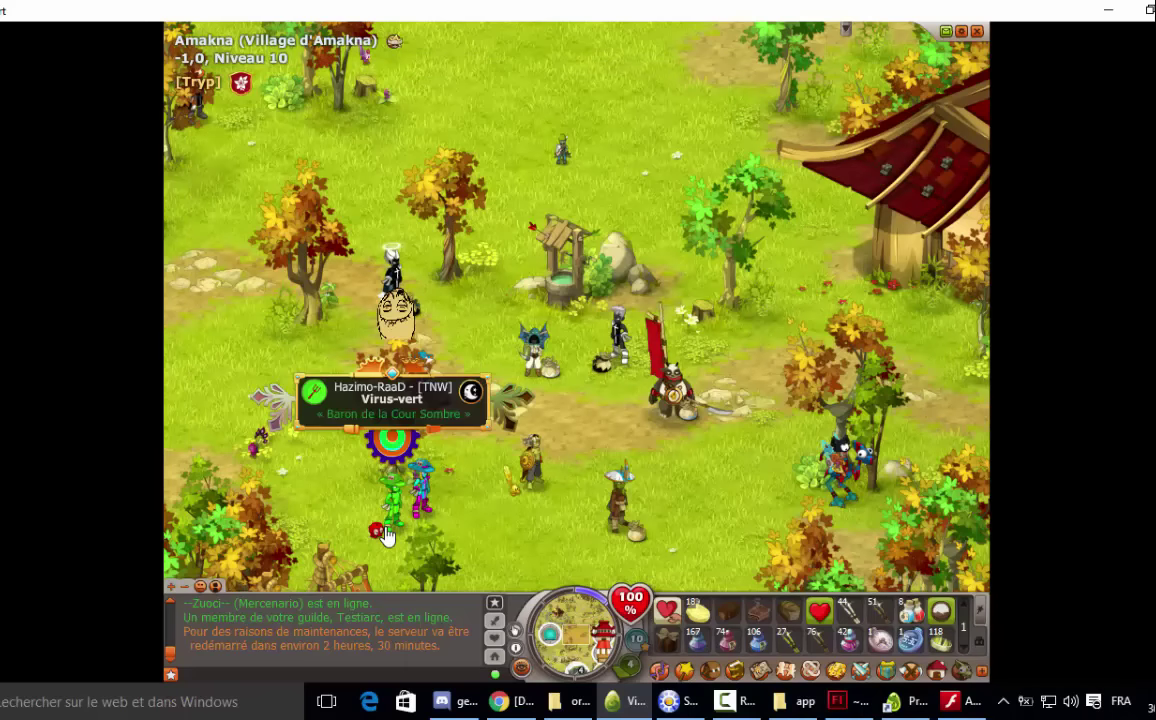
- Examine the equipped Niveau 160 ornament above the green character on the map at several magnifications
scroll(386, 535, up, 2)
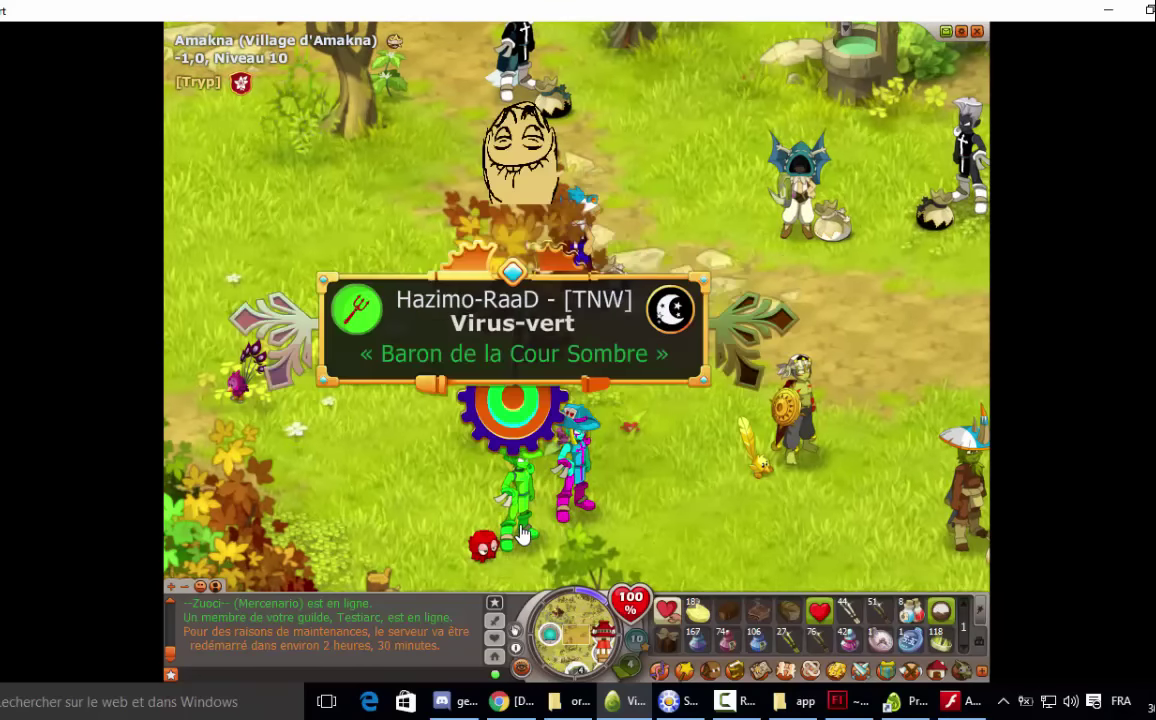
scroll(520, 535, up, 2)
scroll(557, 540, down, 1)
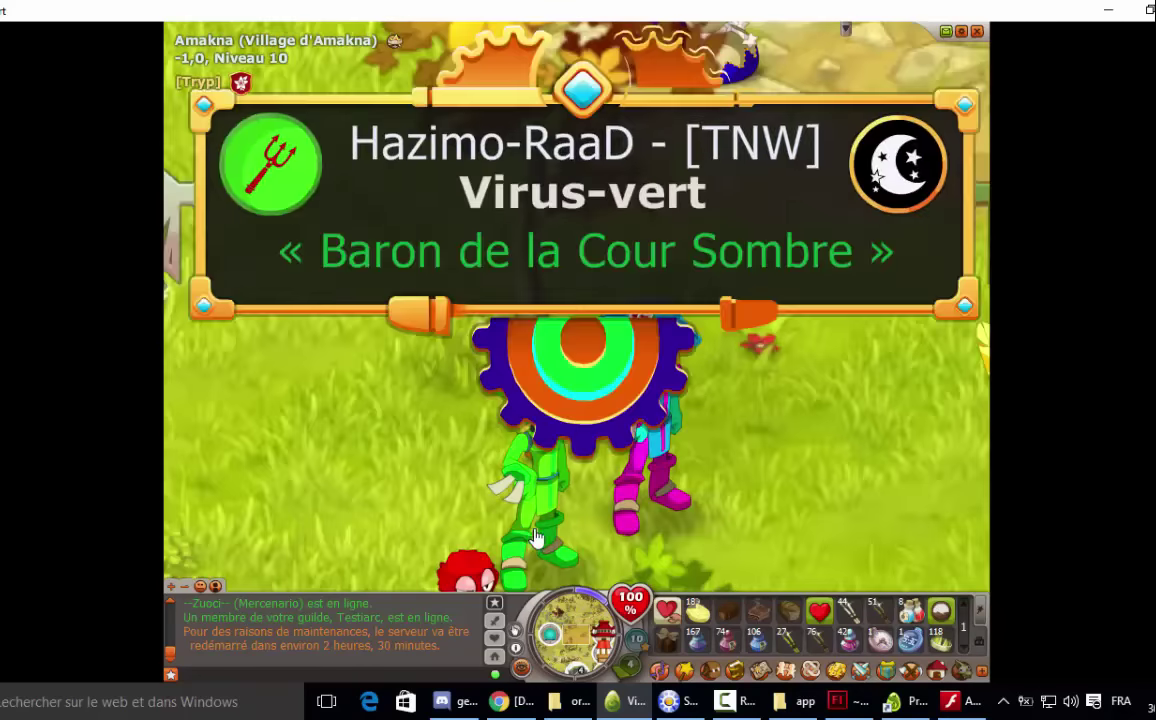
scroll(557, 540, down, 2)
scroll(540, 535, up, 1)
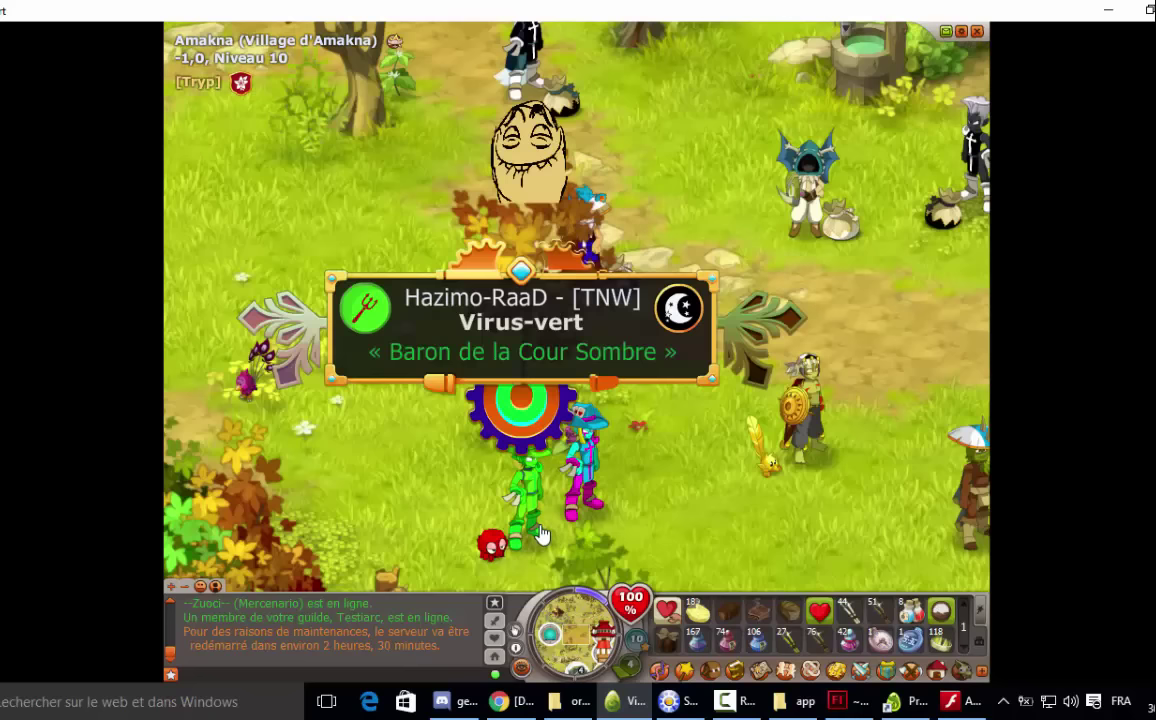
click(540, 535)
scroll(540, 535, up, 1)
scroll(540, 535, up, 1)
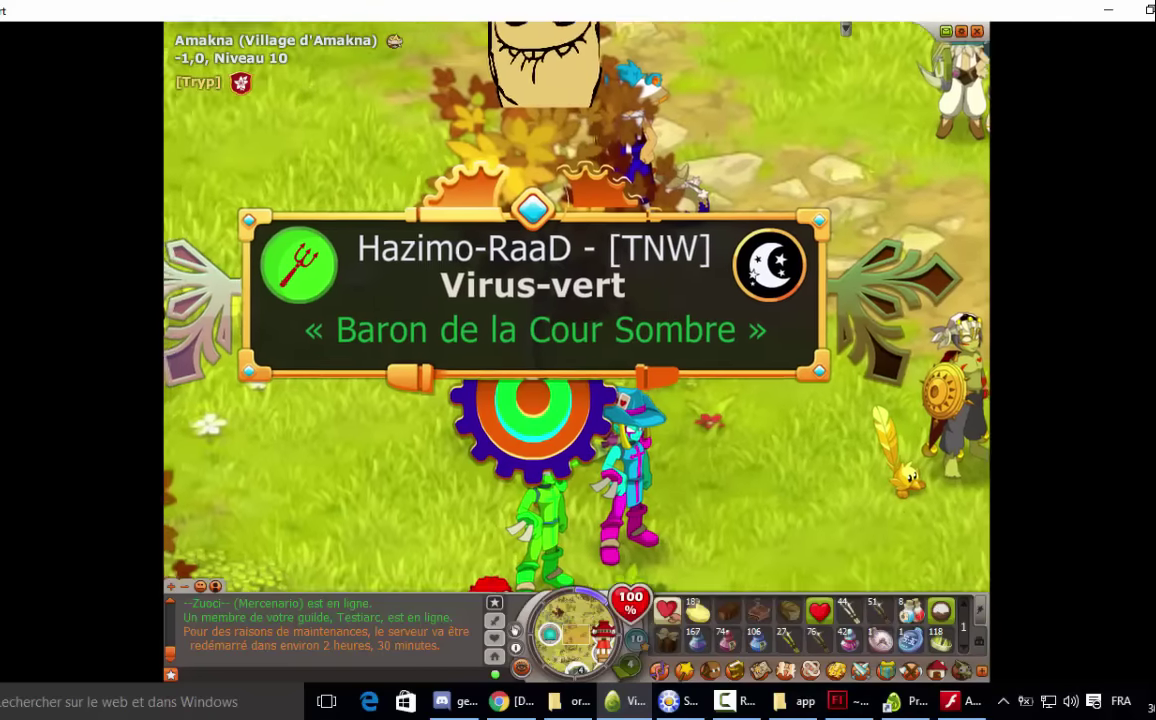
scroll(560, 538, down, 2)
scroll(570, 538, up, 2)
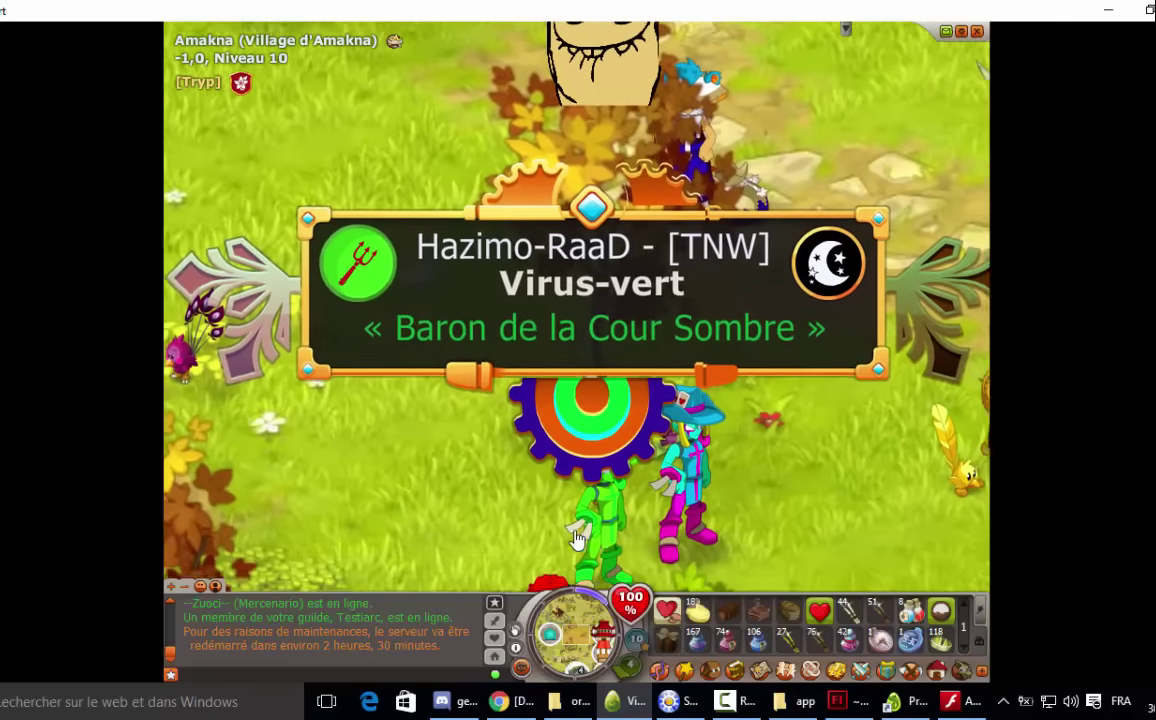
scroll(600, 545, up, 1)
scroll(630, 552, down, 1)
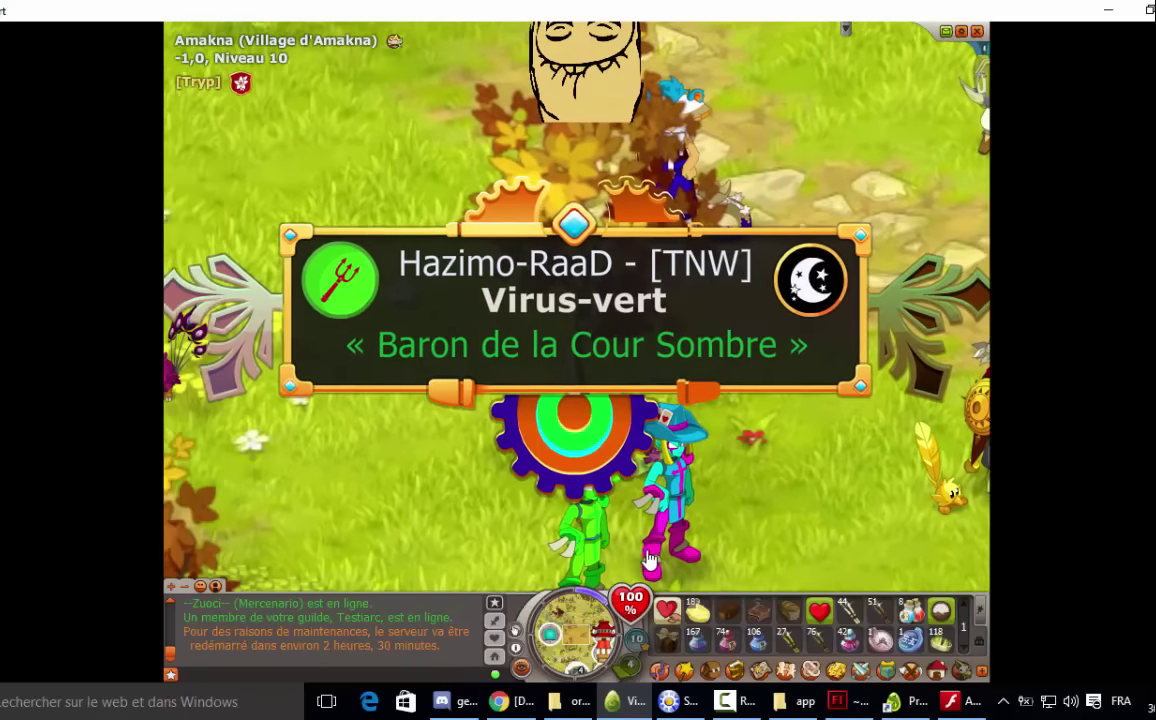
scroll(622, 557, down, 2)
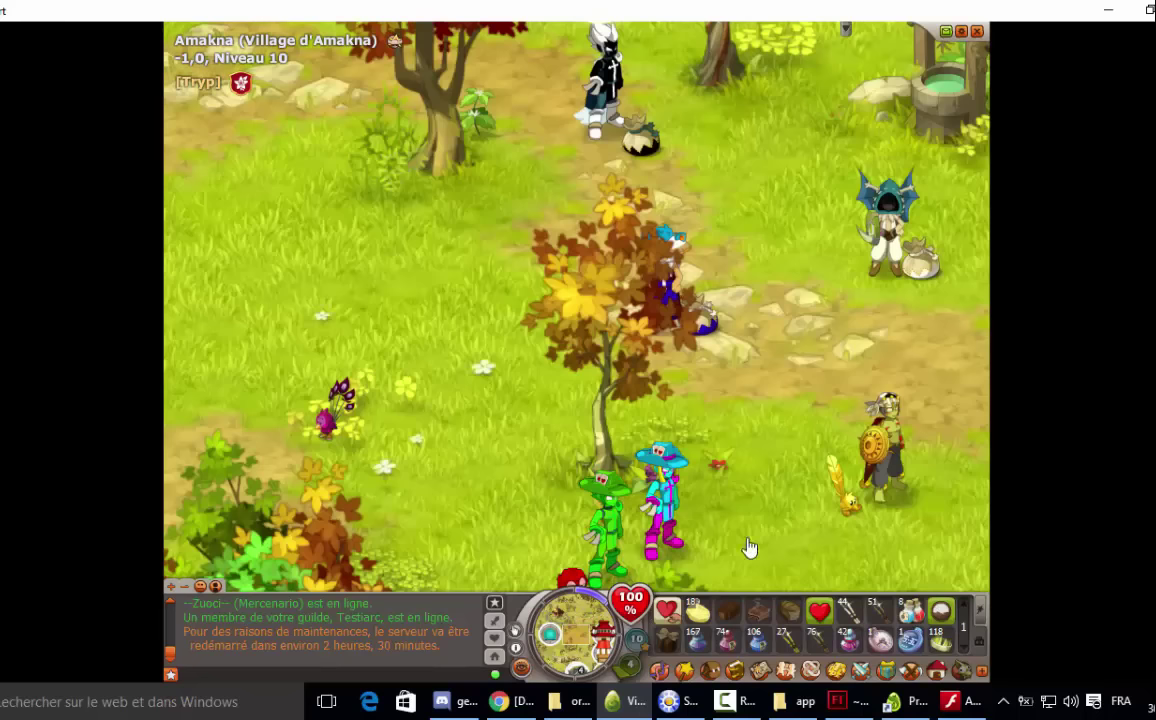
scroll(612, 507, up, 1)
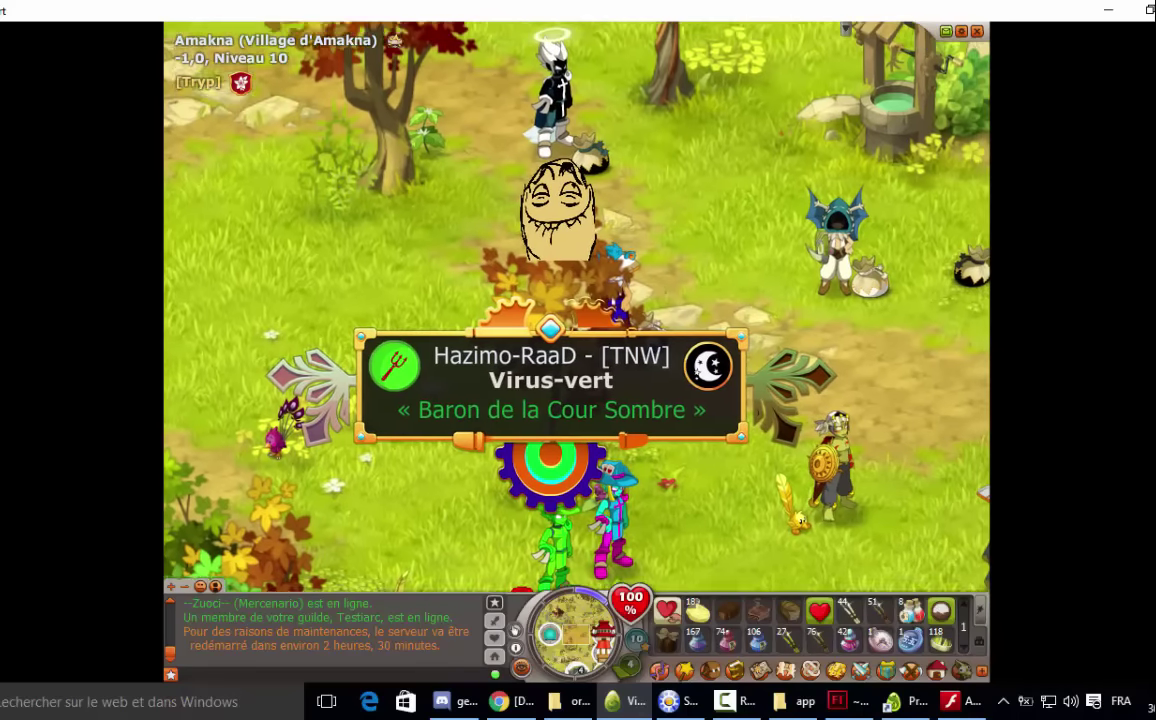
scroll(559, 540, down, 2)
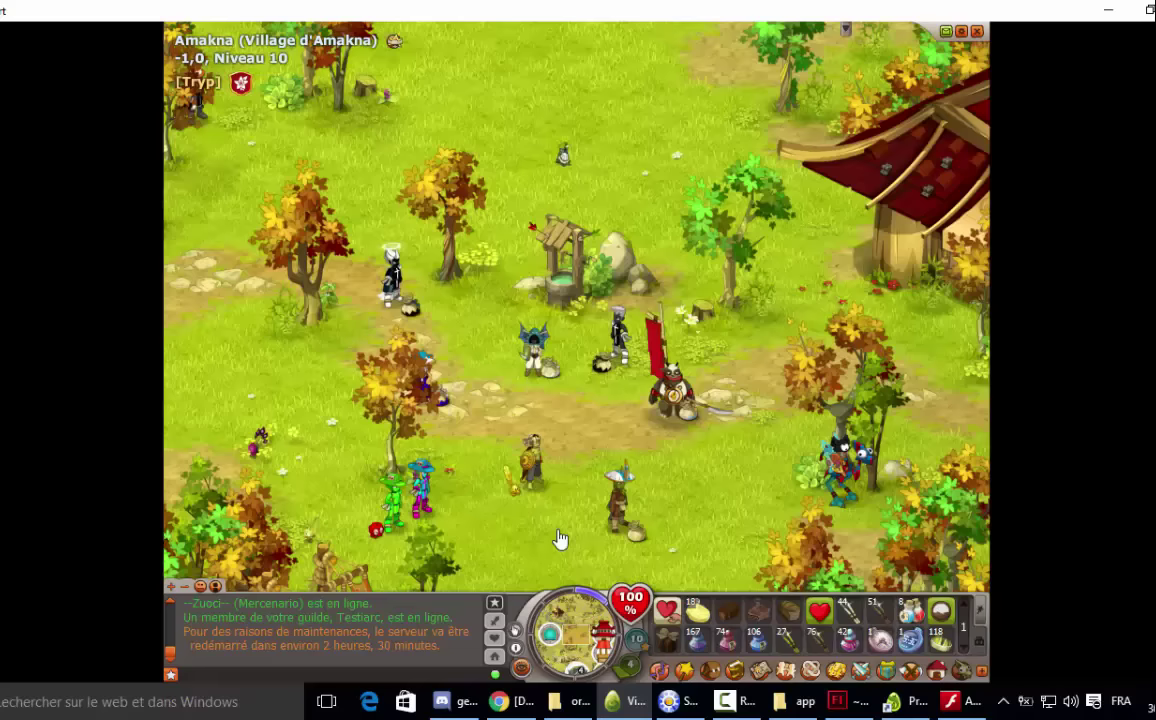
- Open the list of available actions for the green character on the map
scroll(397, 495, up, 1)
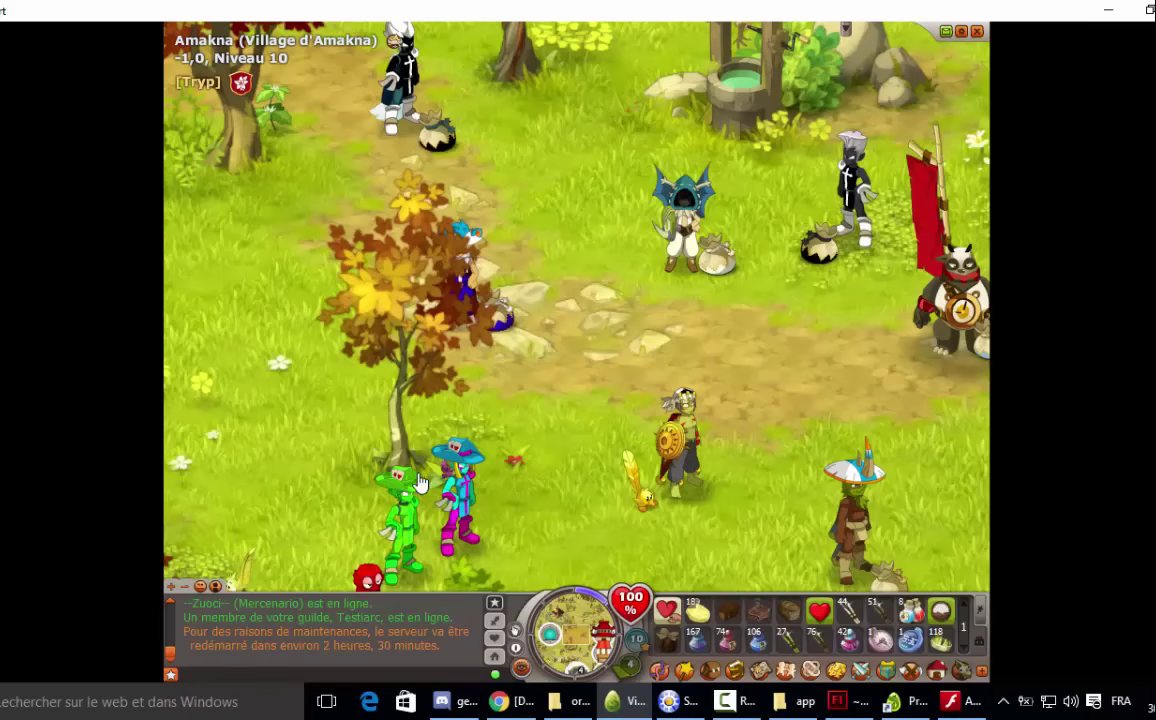
mouse_move(397, 495)
scroll(397, 495, up, 1)
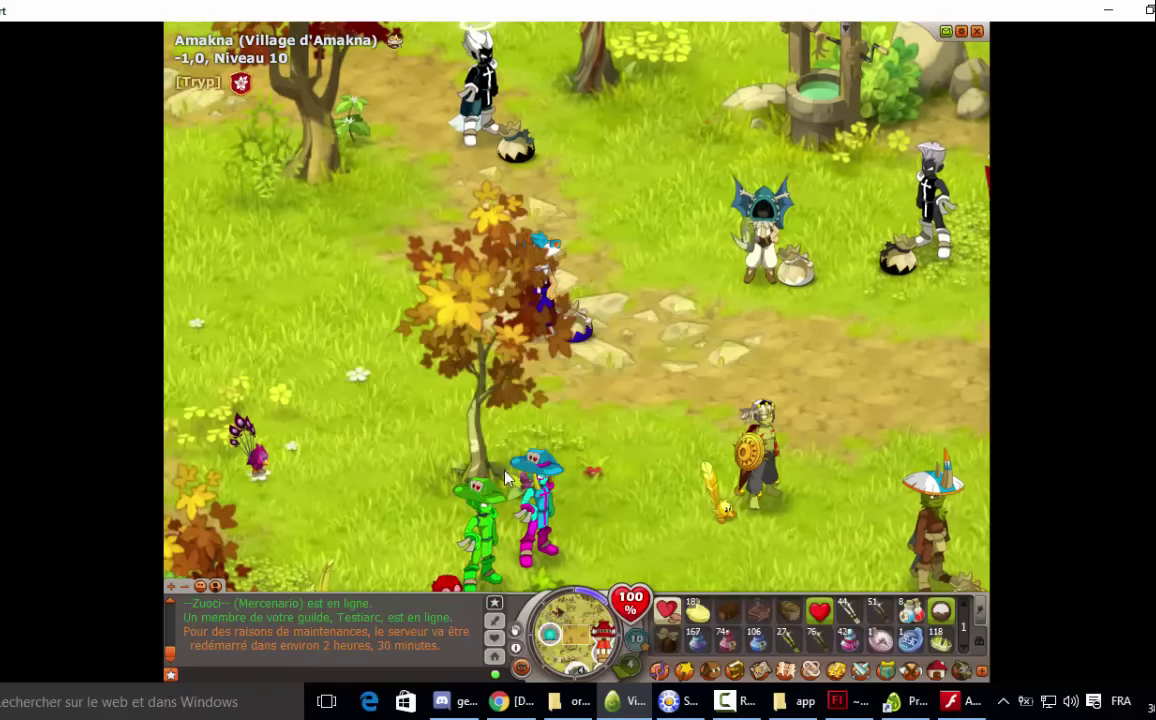
click(480, 508)
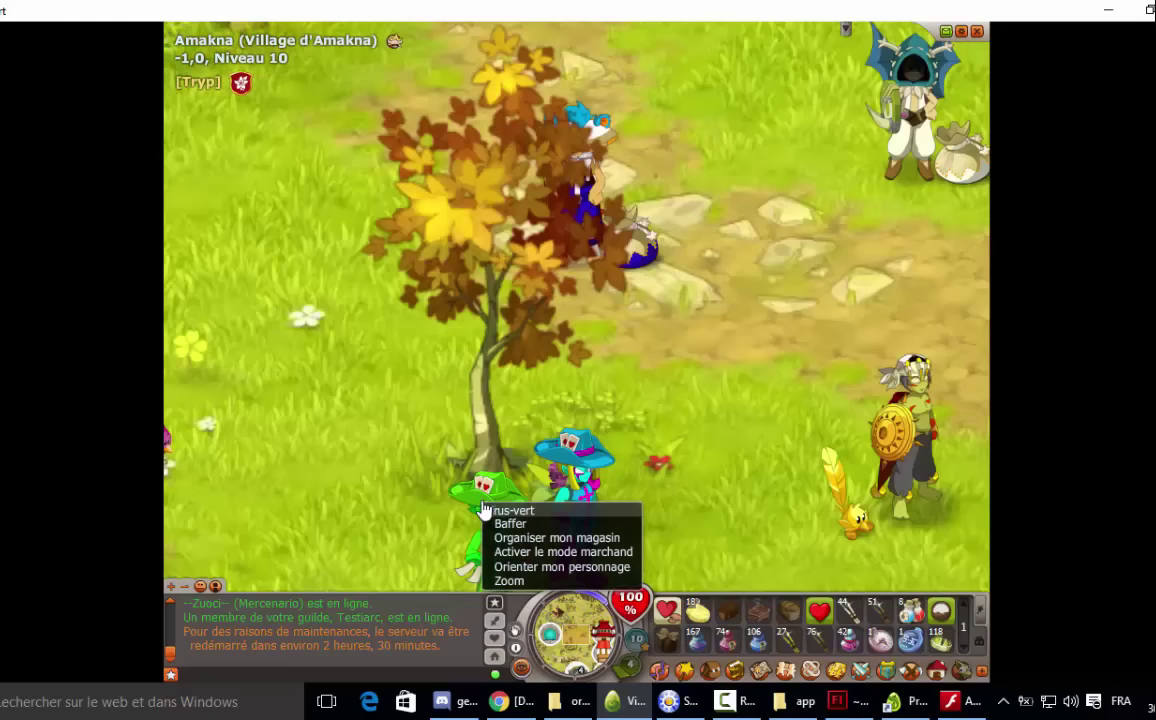